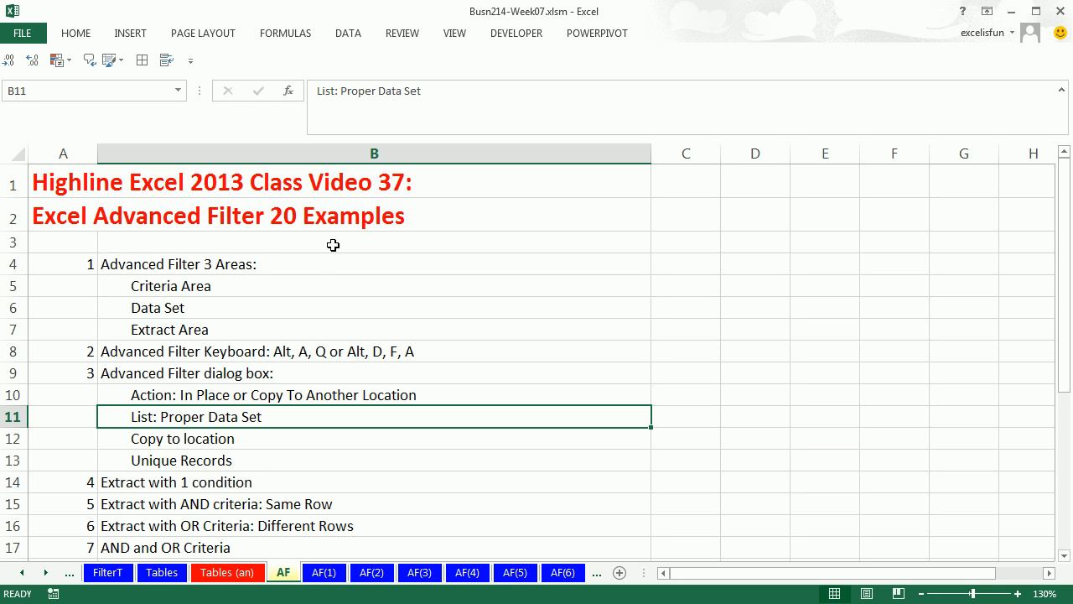
# Step: Review the list of Advanced Filter topics on the AF sheet
pyautogui.scroll(-5, 243, 377)
pyautogui.scroll(-2, 251, 396)
pyautogui.scroll(7, 251, 395)
# Step: Examine the data set and the Bellen product criterion on sheet AF(1), leaving cell B34 inside the data set selected
pyautogui.click(323, 574)
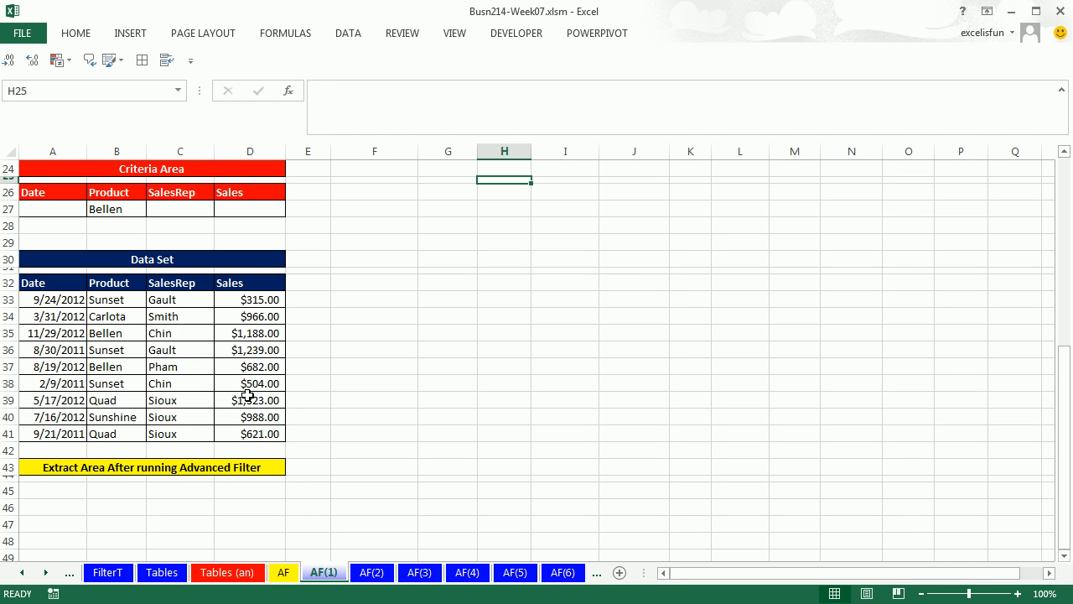
pyautogui.click(113, 301)
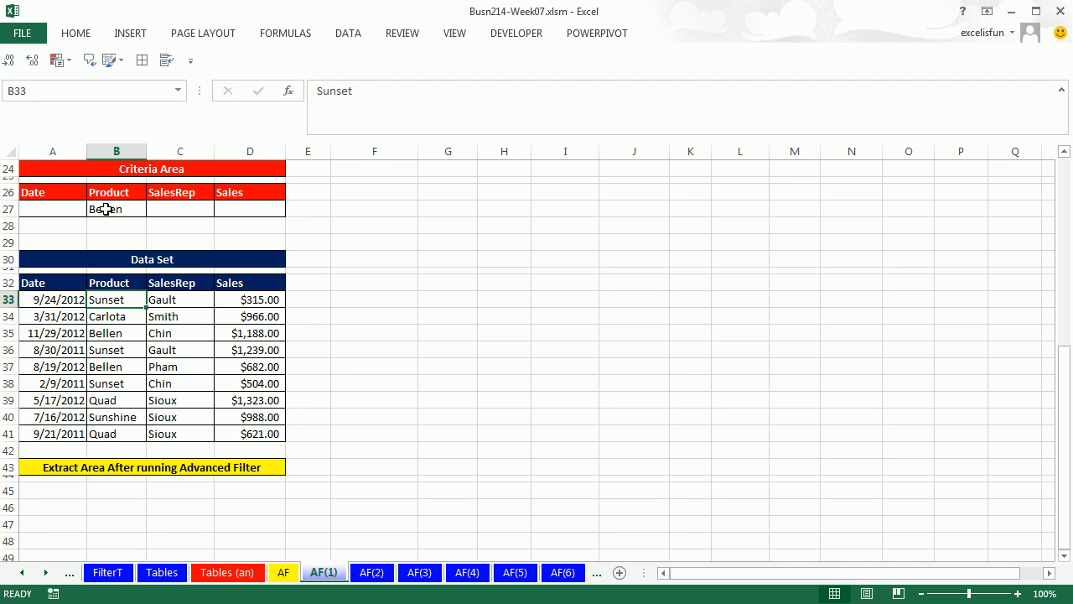
pyautogui.moveTo(41, 283); pyautogui.dragTo(243, 433)
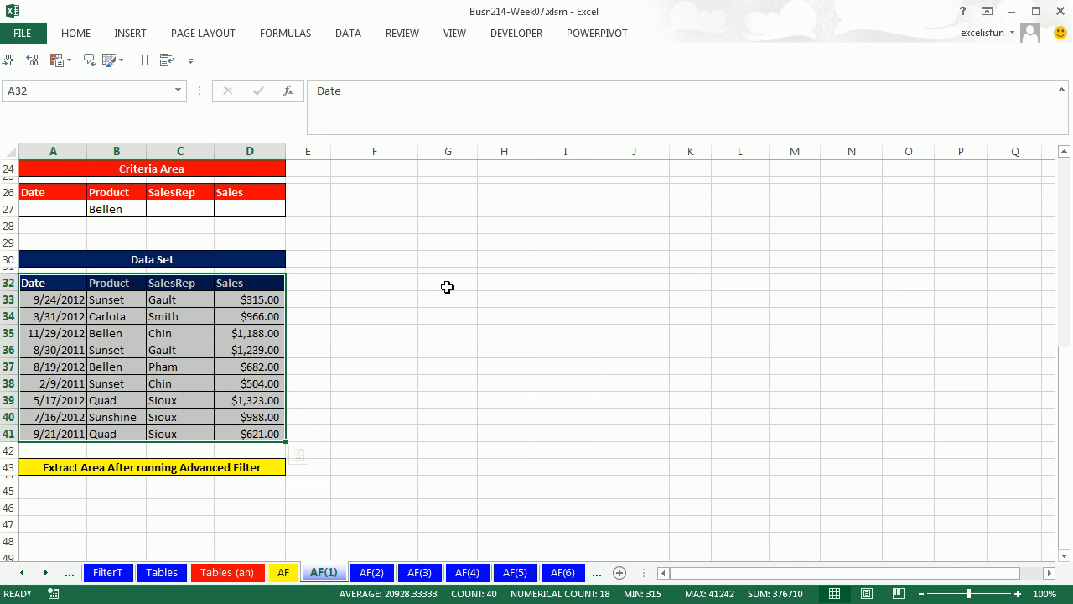
pyautogui.click(119, 192)
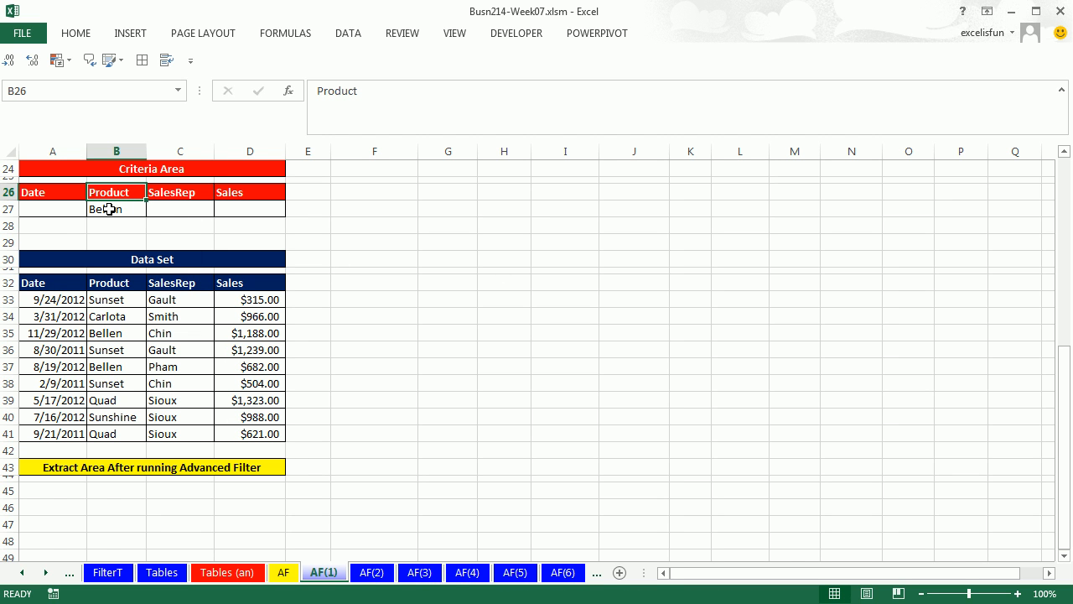
pyautogui.click(110, 209)
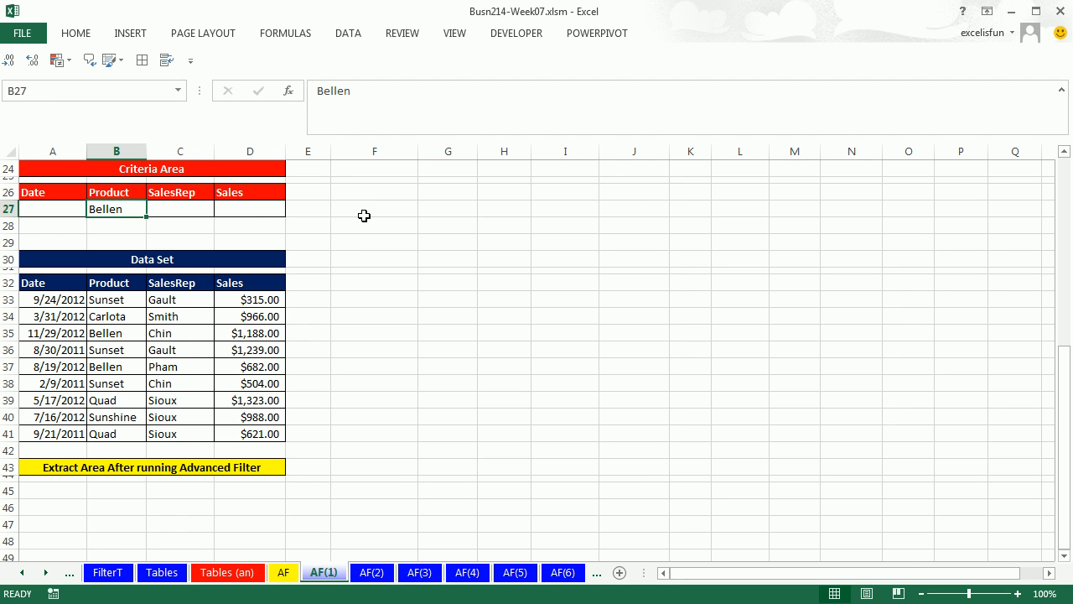
pyautogui.moveTo(126, 192); pyautogui.dragTo(122, 213)
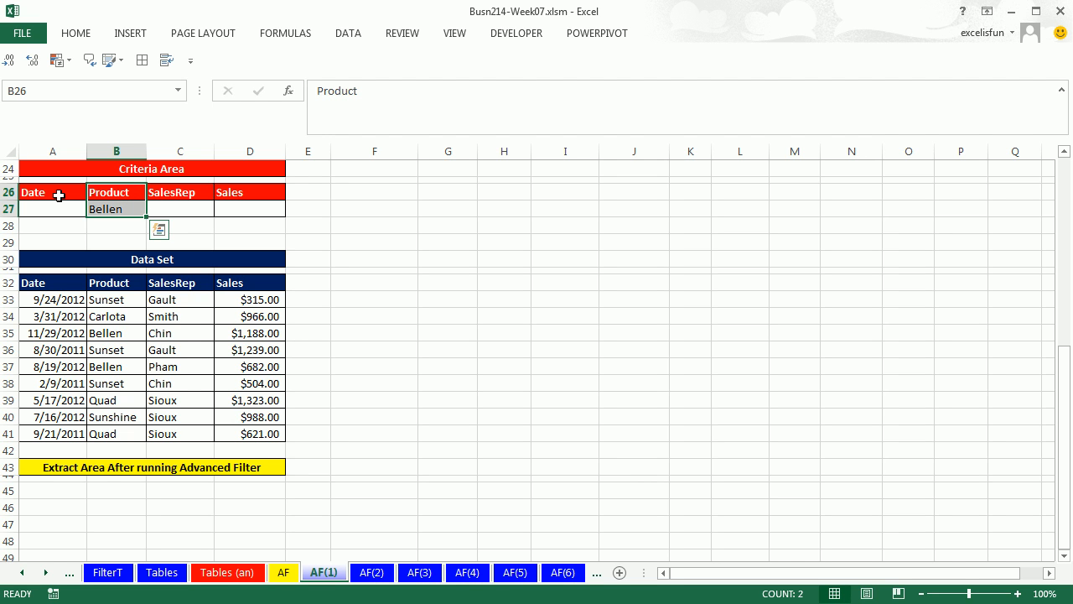
pyautogui.moveTo(59, 196); pyautogui.dragTo(250, 205)
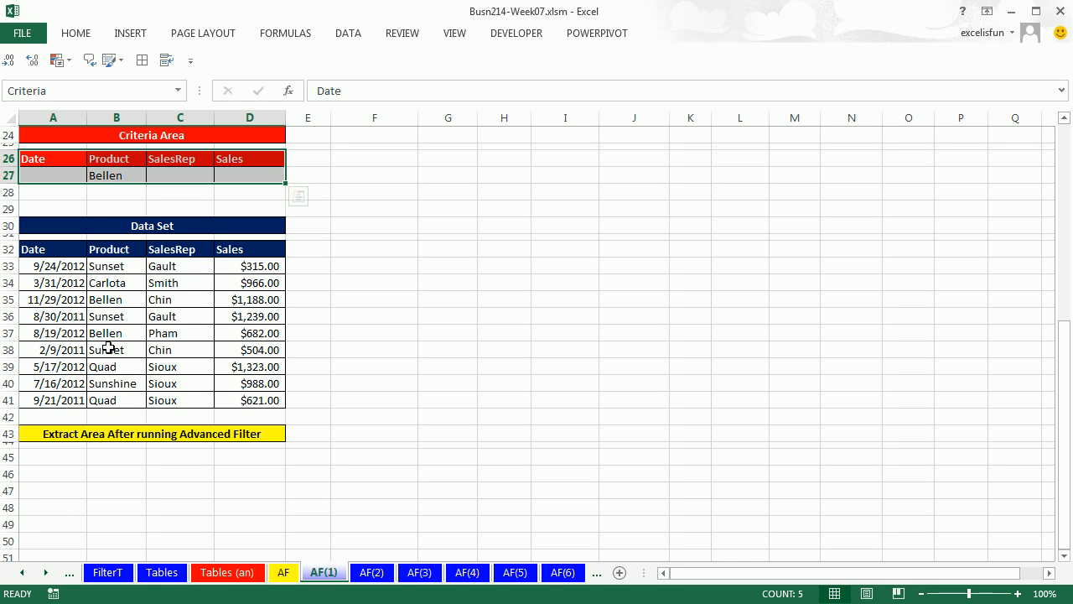
pyautogui.hotkey('ctrl', 'shift', 'u')
pyautogui.click(120, 318)
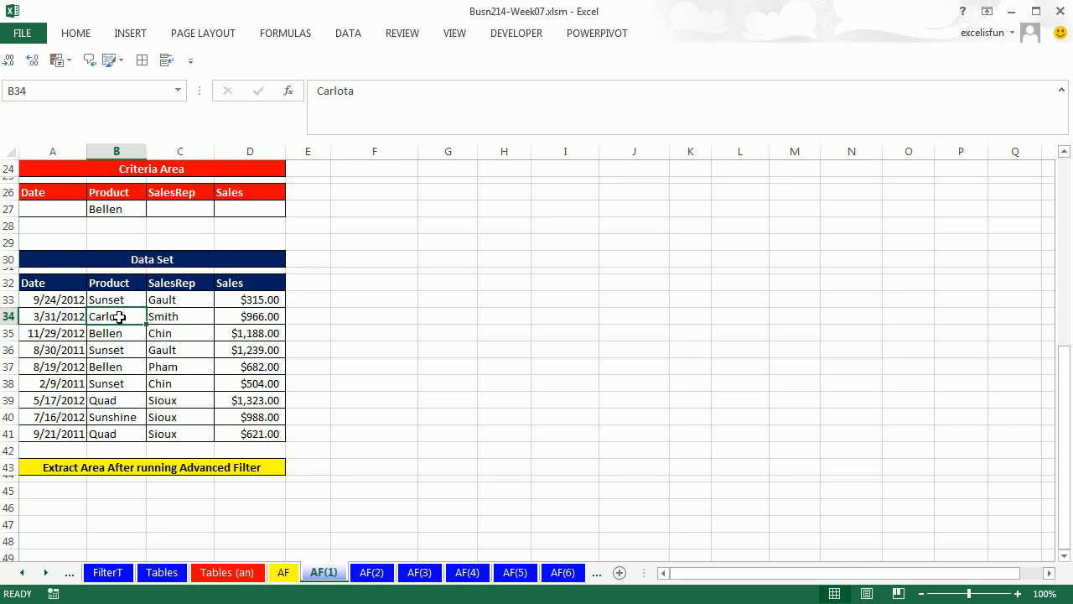
pyautogui.click(348, 32)
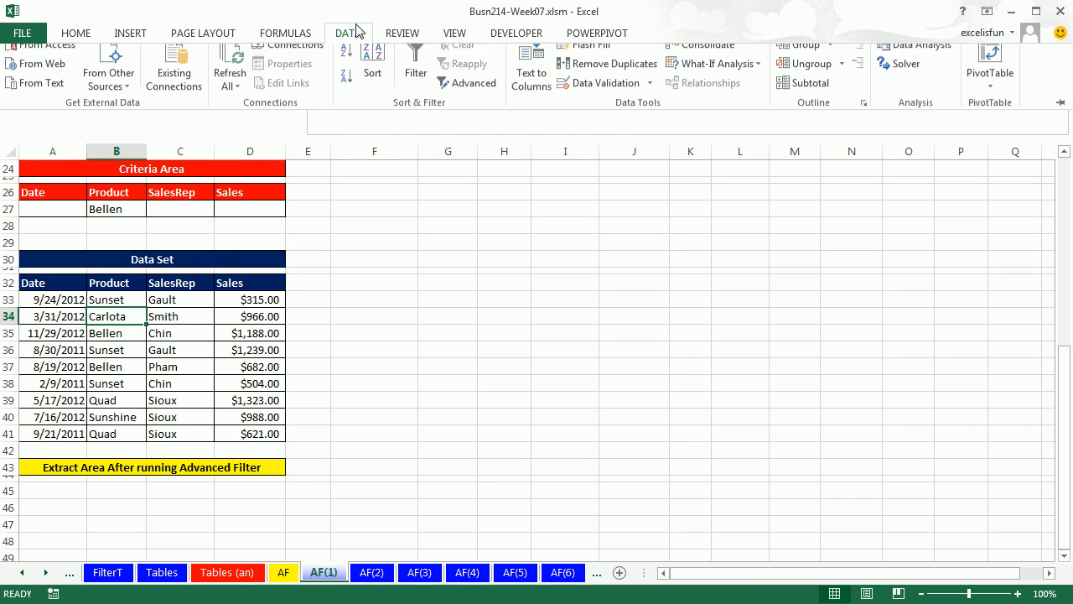
pyautogui.click(467, 94)
pyautogui.moveTo(587, 252); pyautogui.dragTo(340, 205)
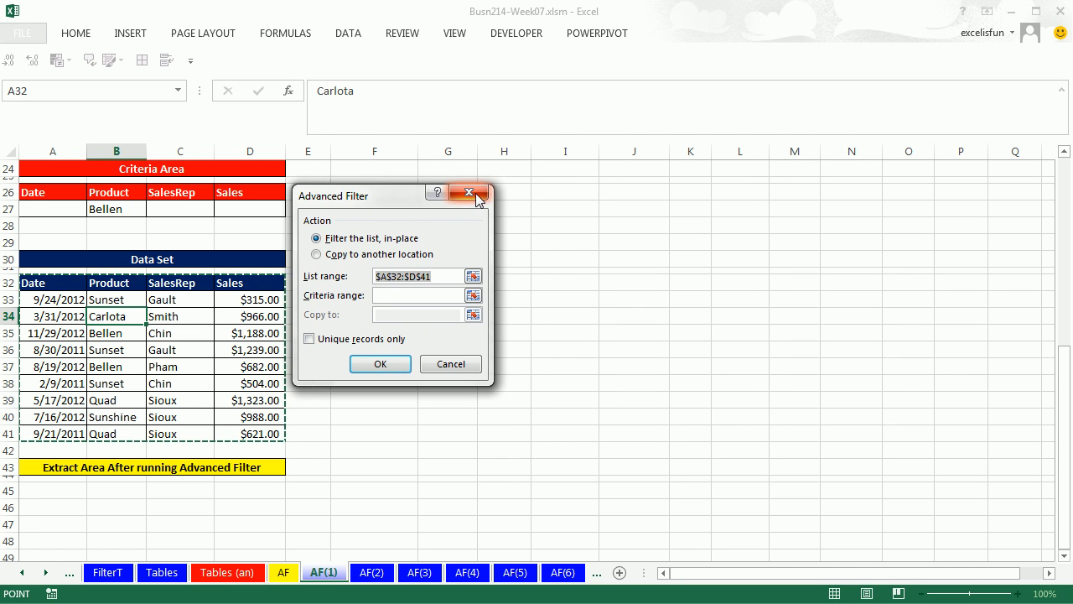
pyautogui.click(470, 193)
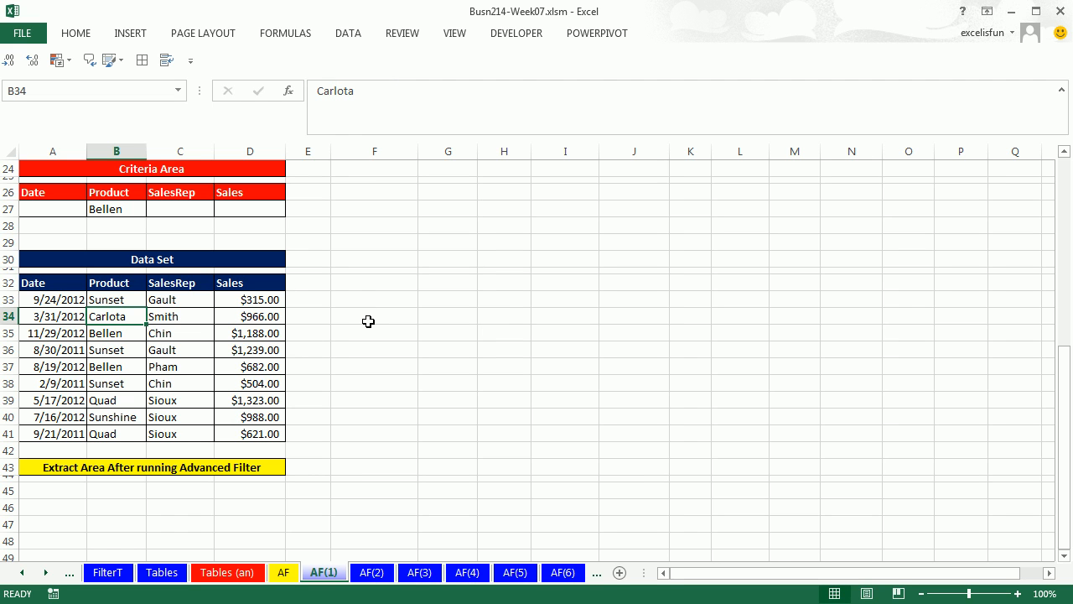
pyautogui.press('alt')
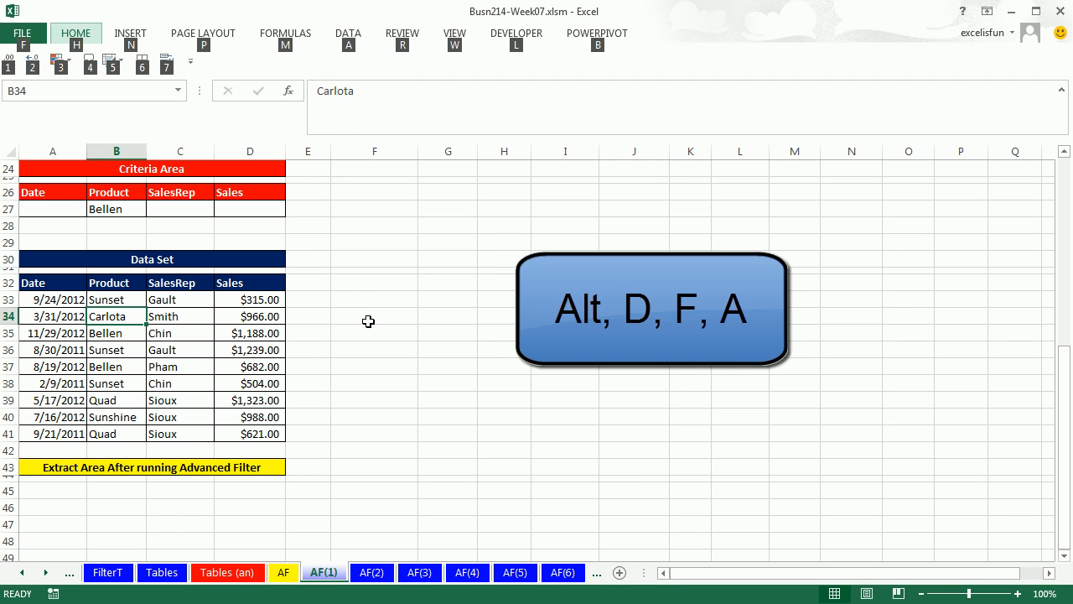
pyautogui.press('d')
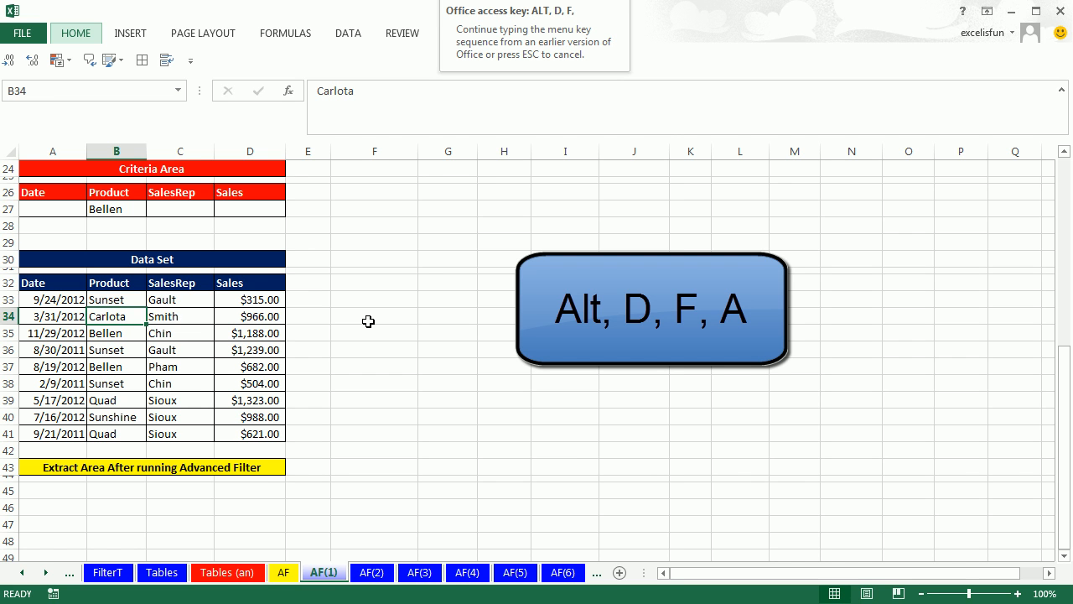
pyautogui.press('a')
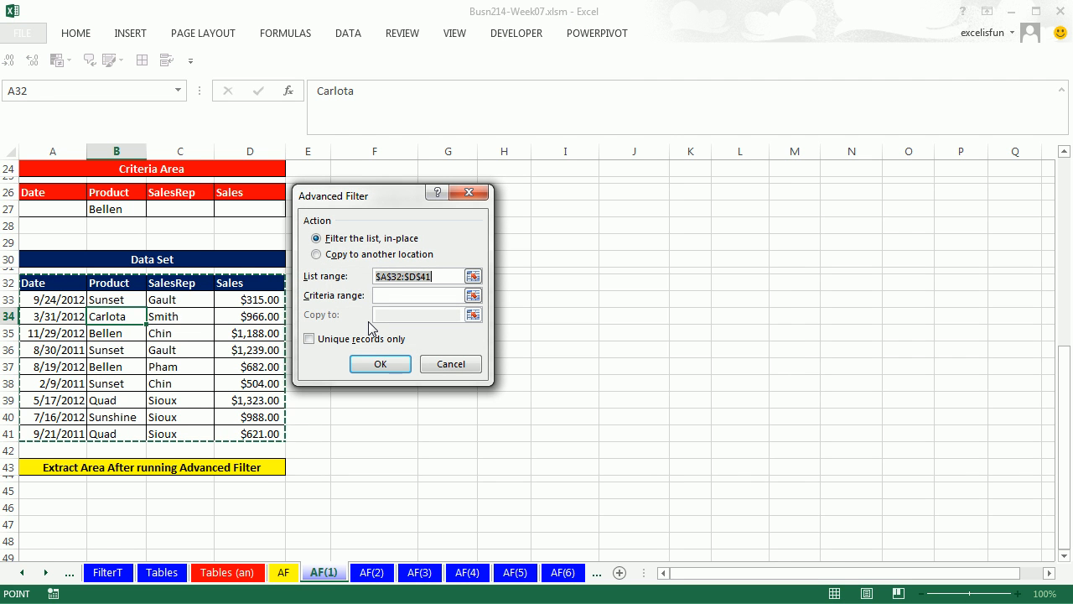
pyautogui.press('Escape')
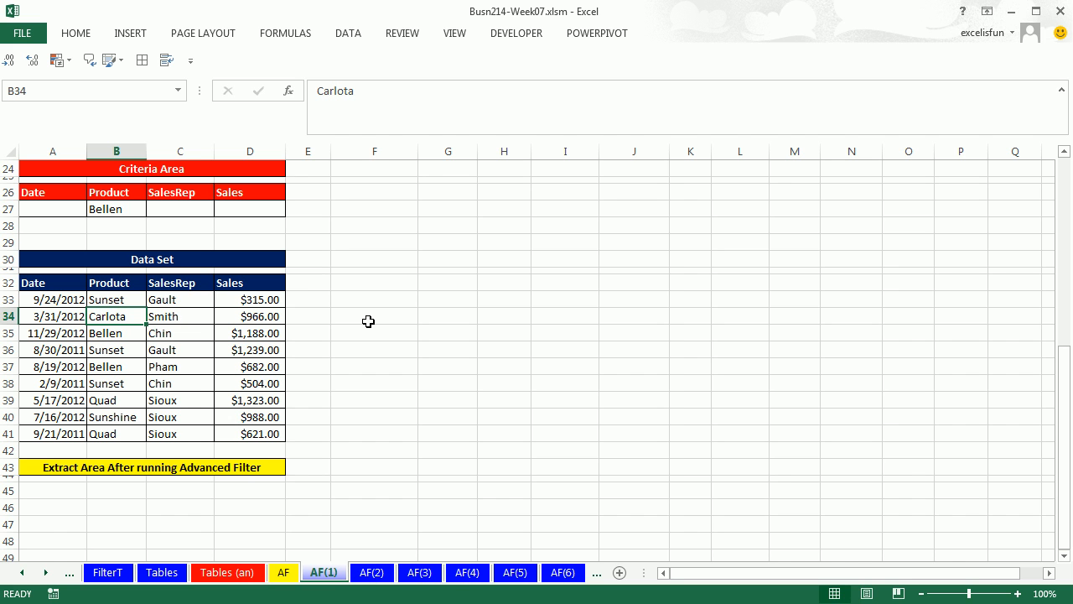
pyautogui.press('alt')
pyautogui.press('d')
pyautogui.press('f')
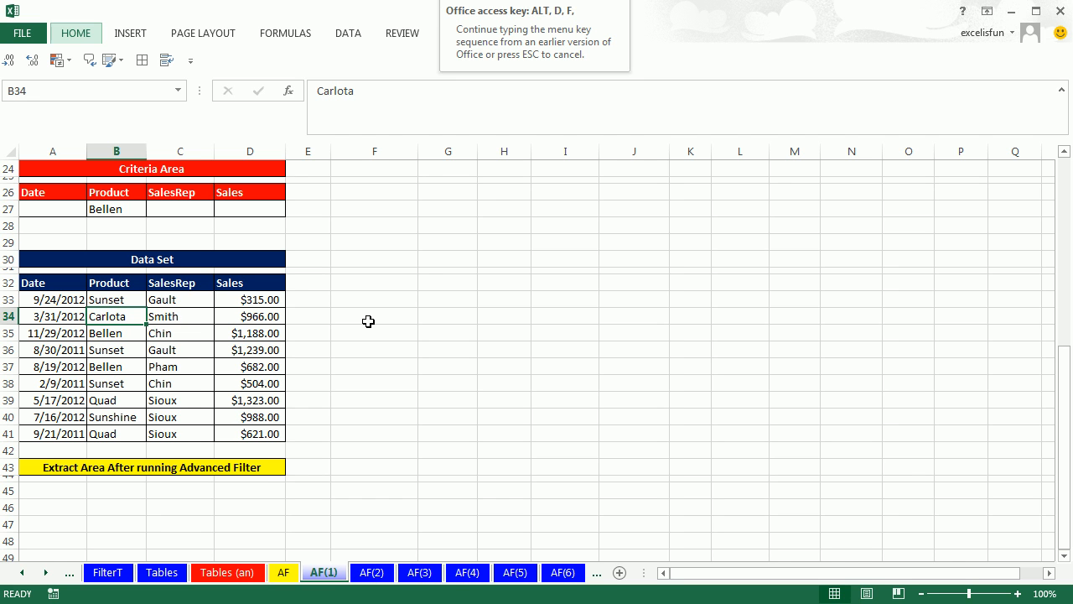
pyautogui.press('a')
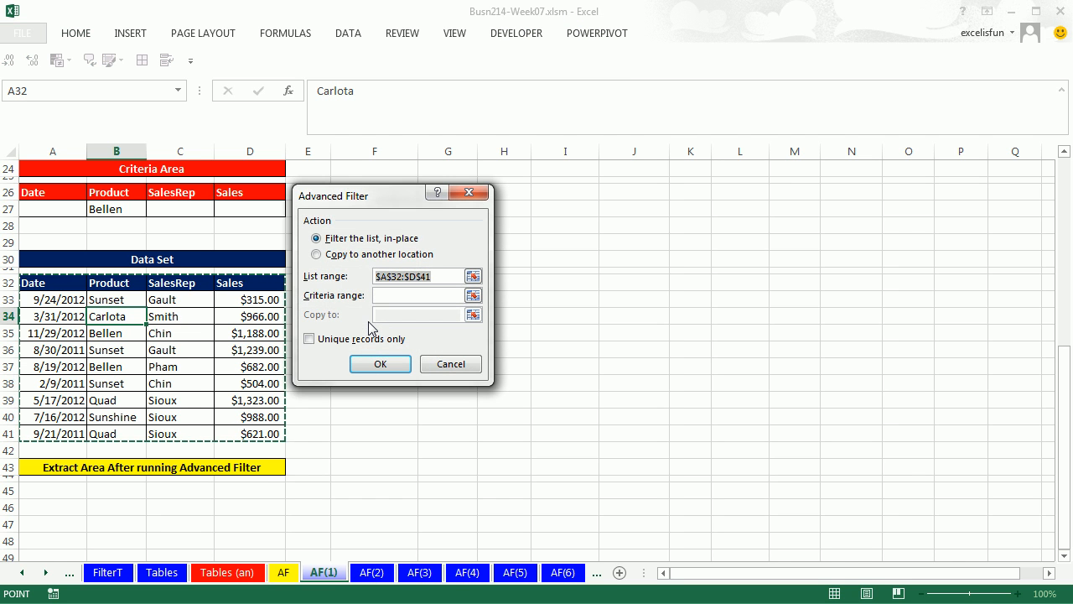
pyautogui.press('Escape')
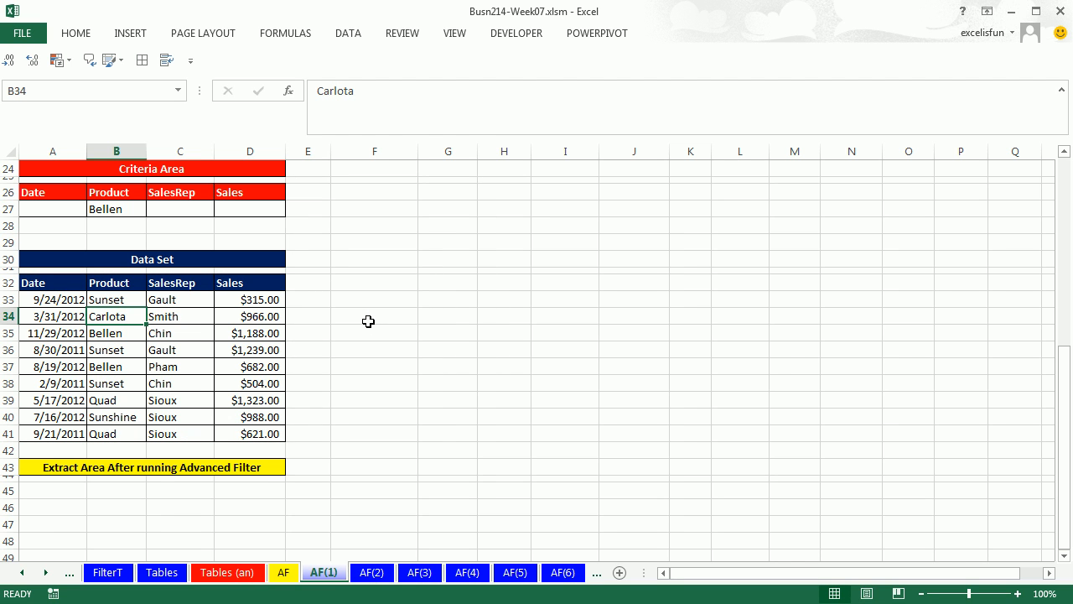
# Step: Run an Advanced Filter on A32:D41 with criteria range A26:D27, copying the matching records to cell A45
pyautogui.press('alt')
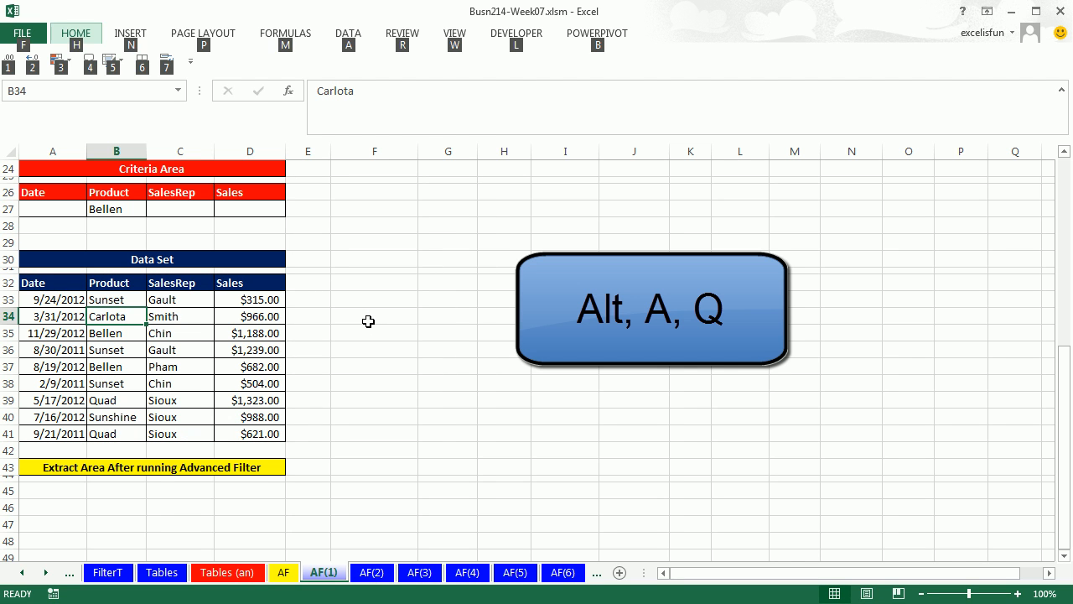
pyautogui.press('a')
pyautogui.press('q')
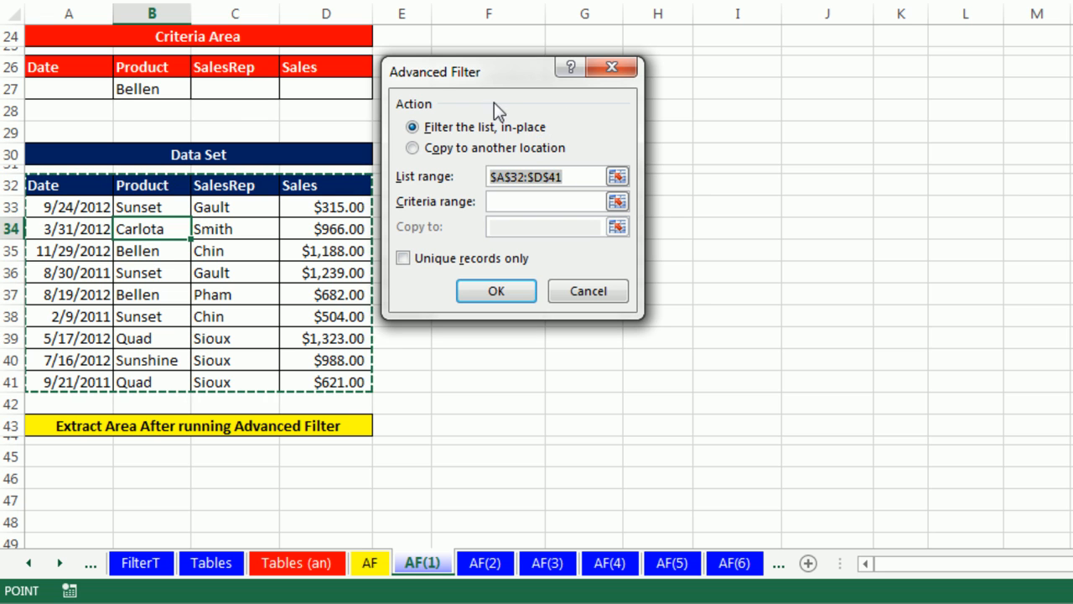
pyautogui.click(411, 148)
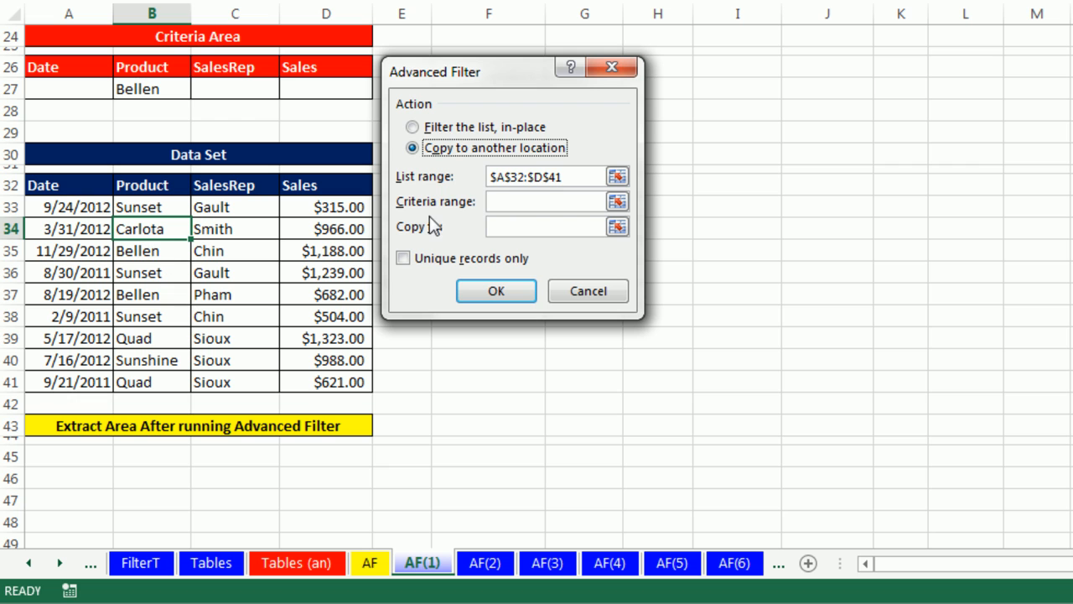
pyautogui.click(536, 205)
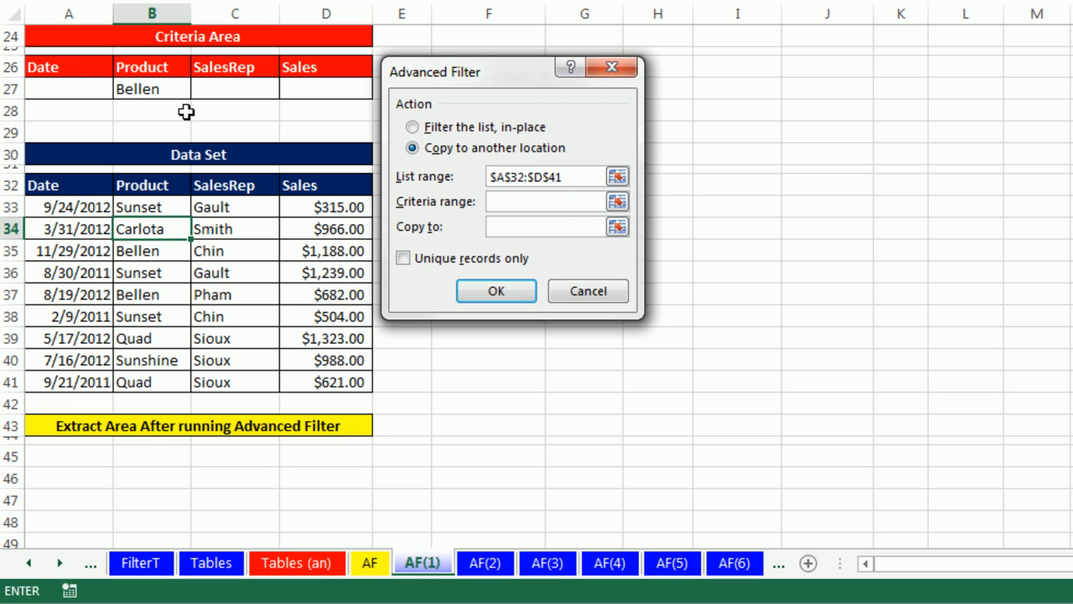
pyautogui.moveTo(58, 67); pyautogui.dragTo(331, 82)
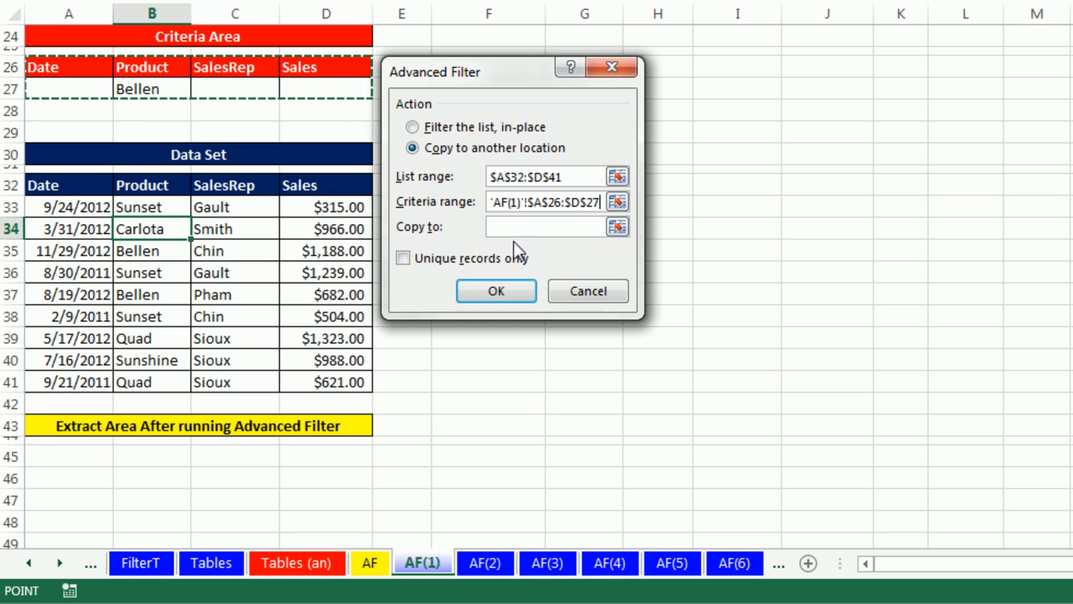
pyautogui.click(69, 454)
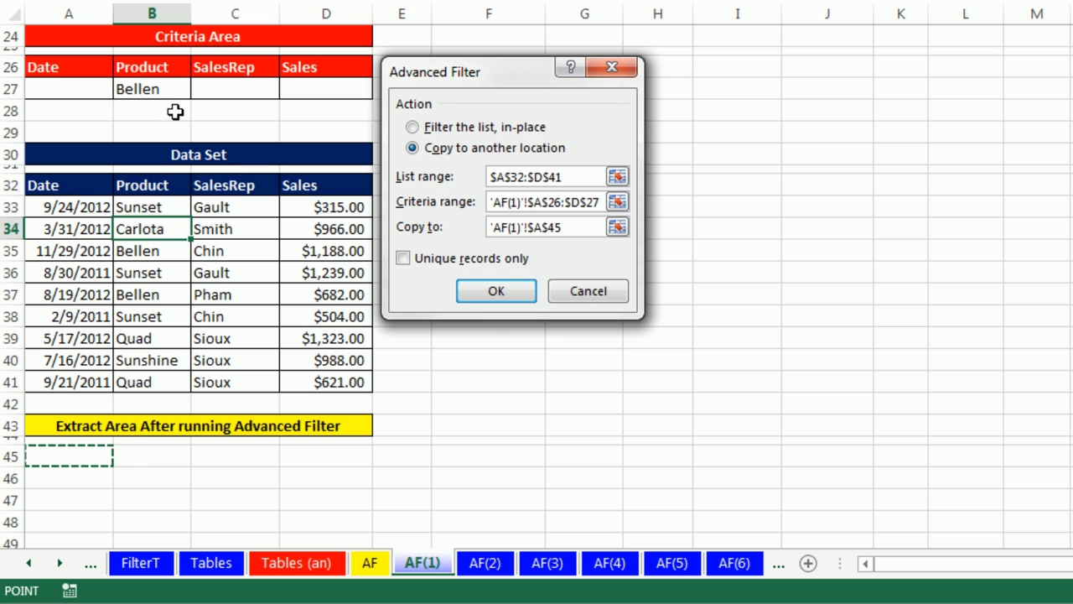
pyautogui.click(498, 295)
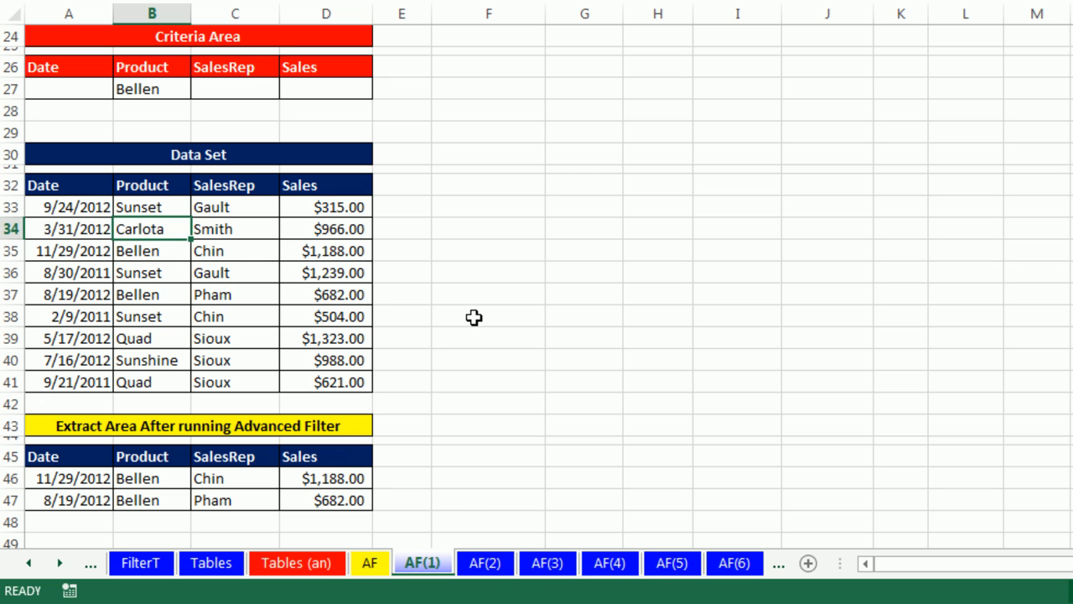
# Step: On sheet AF(2), run an Advanced Filter on A9:D18 with criteria range A3:D4, copying the matching records to cell A22
pyautogui.click(484, 562)
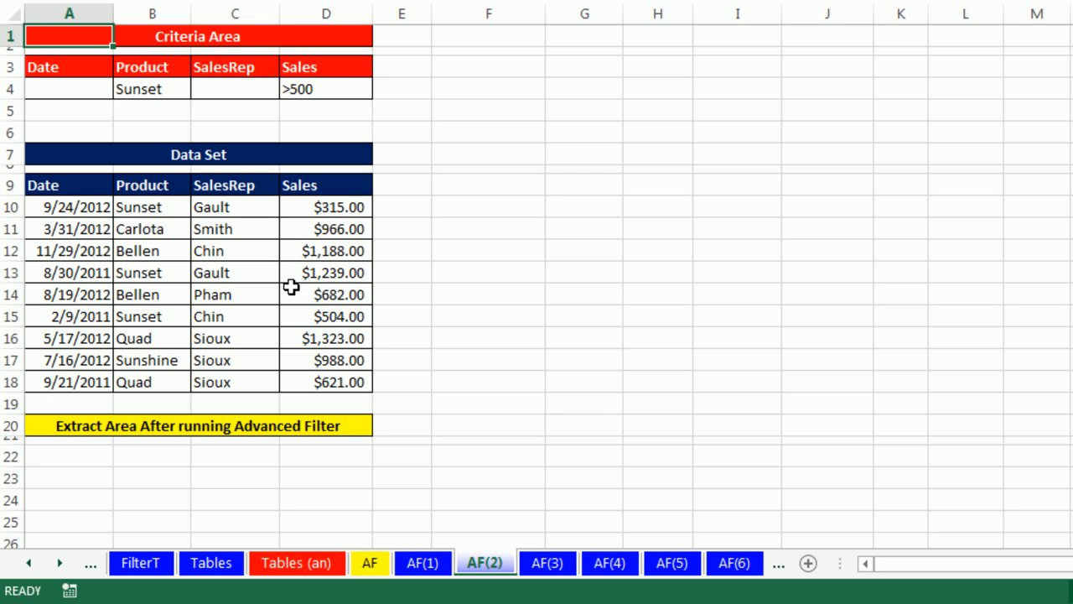
pyautogui.click(136, 250)
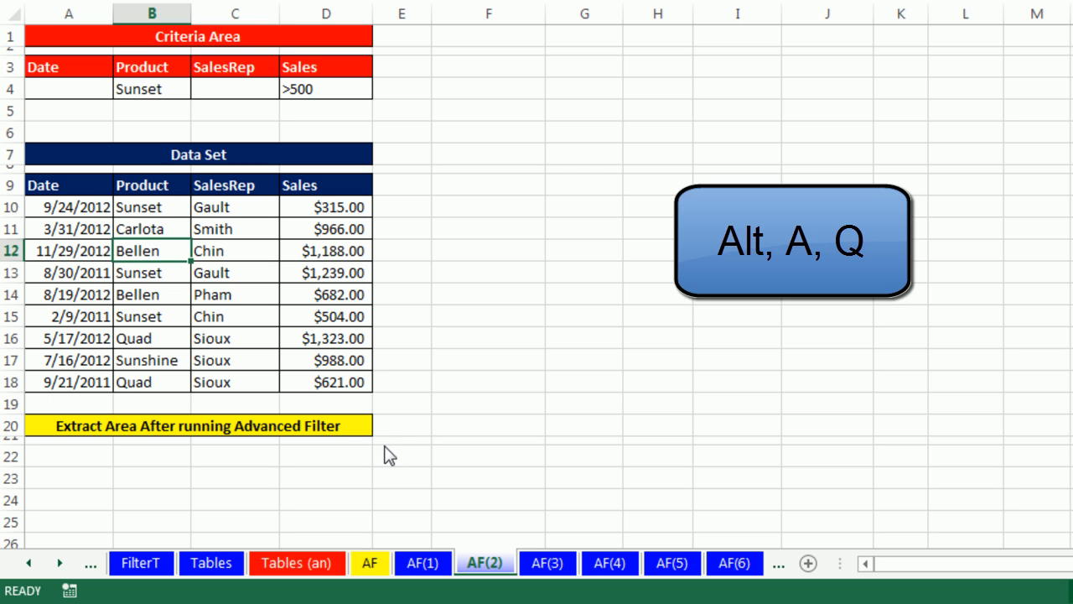
pyautogui.hotkey('alt', 'a')
pyautogui.press('q')
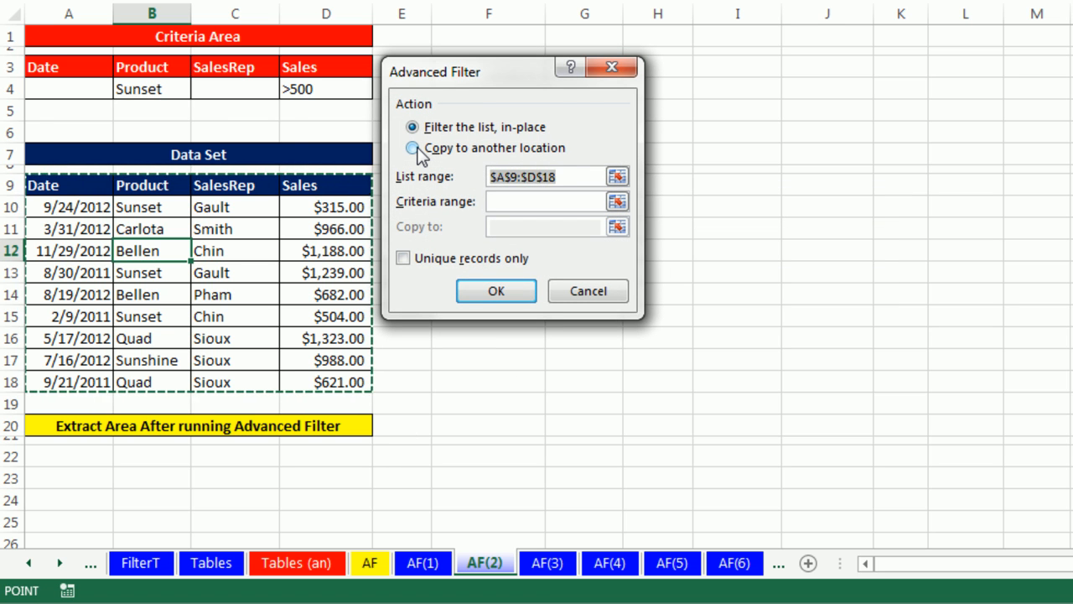
pyautogui.click(415, 148)
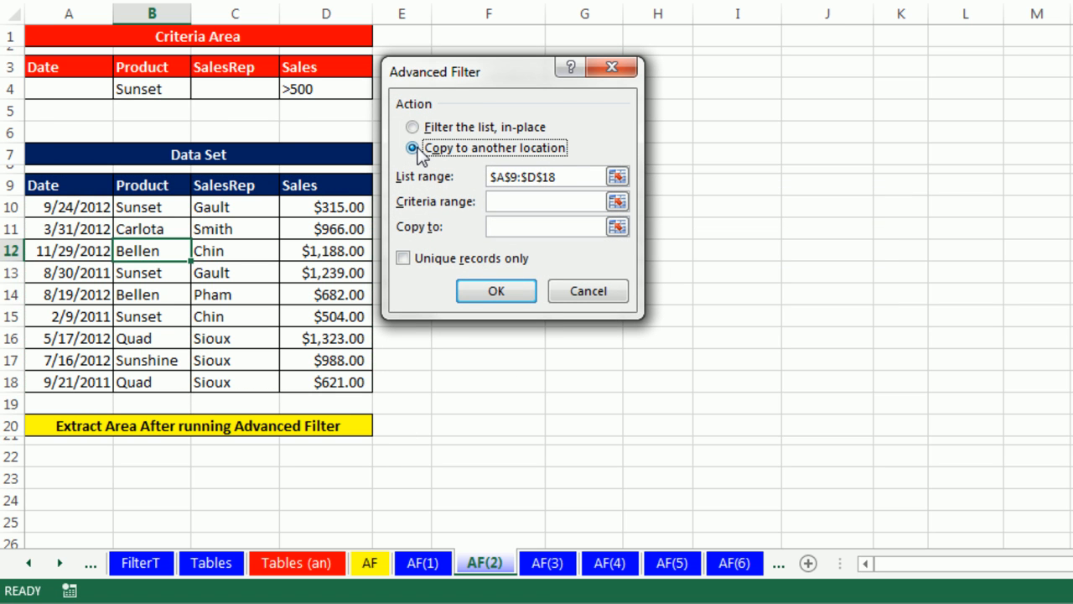
pyautogui.click(512, 206)
pyautogui.moveTo(67, 69); pyautogui.dragTo(322, 86)
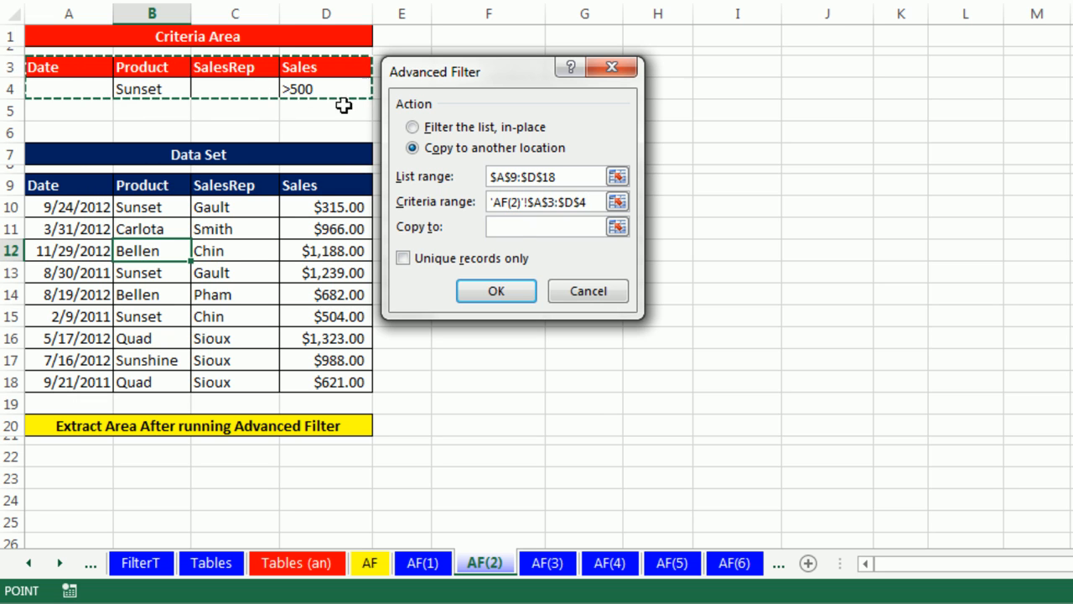
pyautogui.click(516, 229)
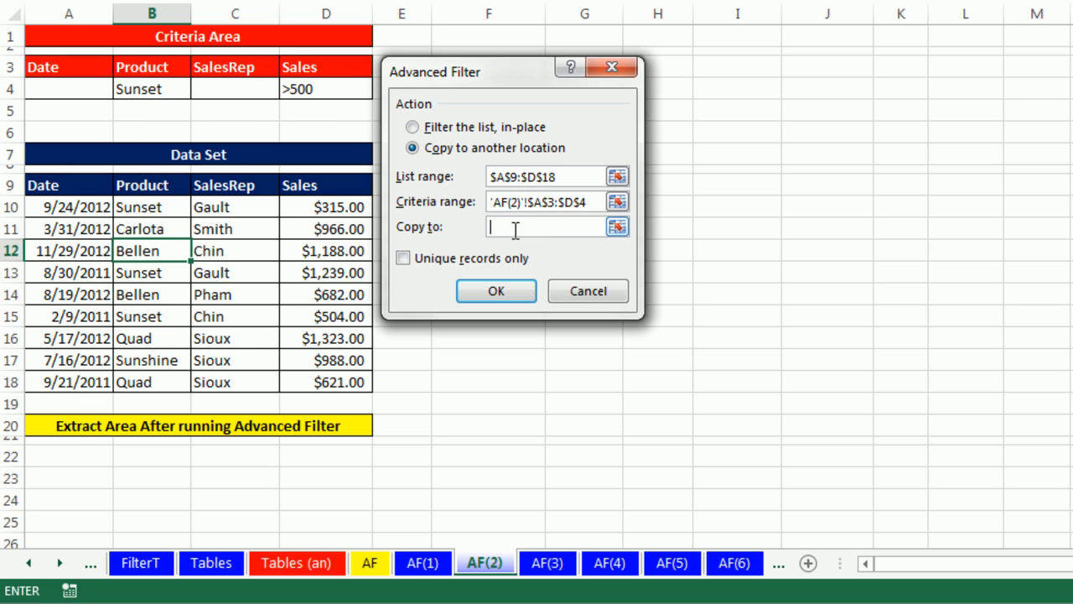
pyautogui.click(79, 457)
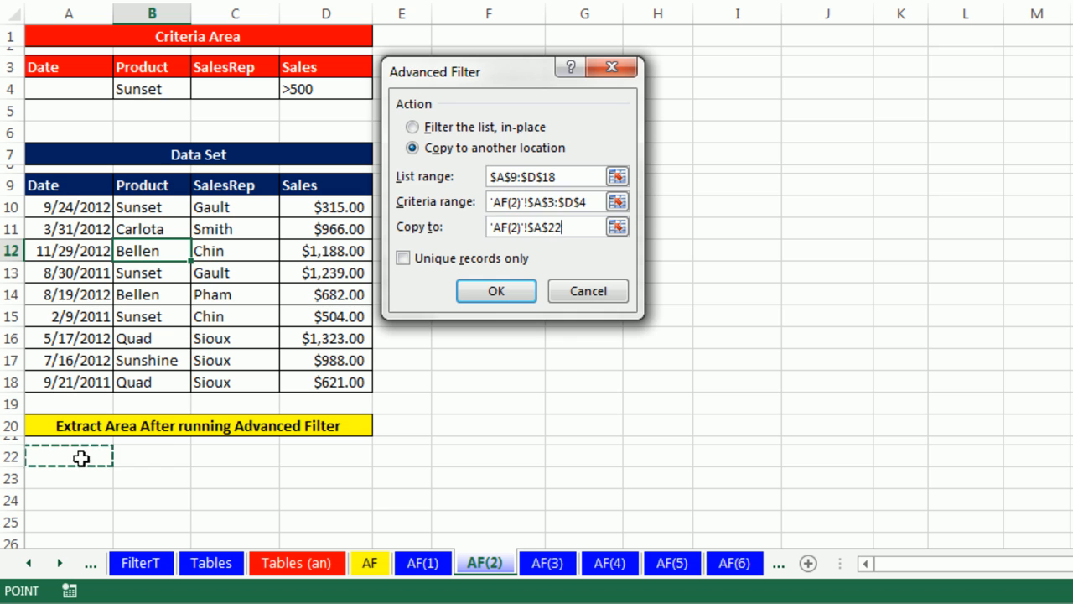
pyautogui.click(495, 291)
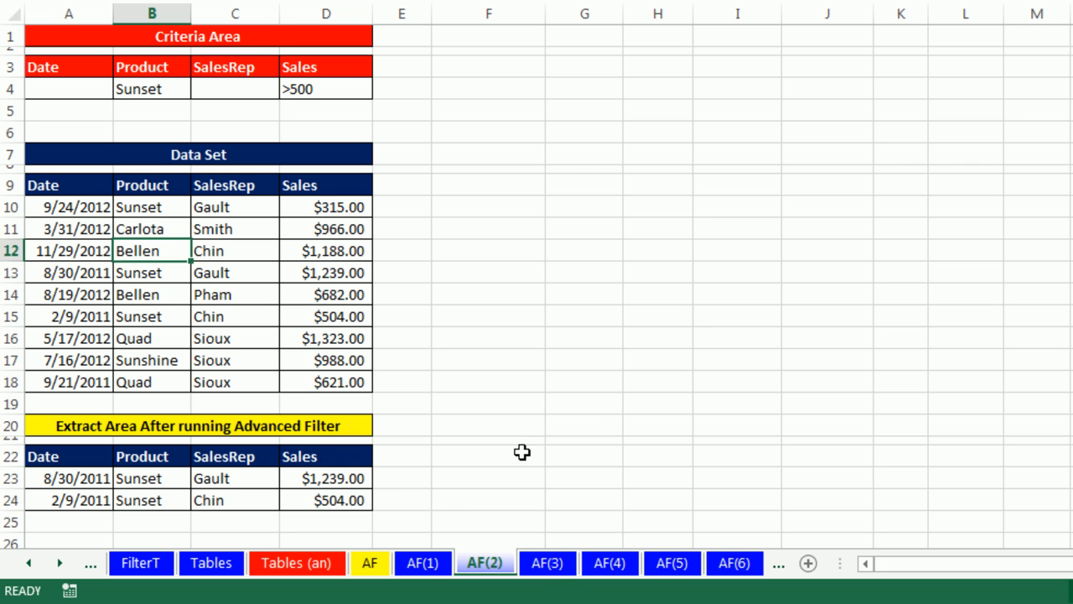
# Step: On sheet AF(3), run an Advanced Filter on A9:D18 with criteria range A3:D5, copying the matching records to cell A22
pyautogui.click(550, 563)
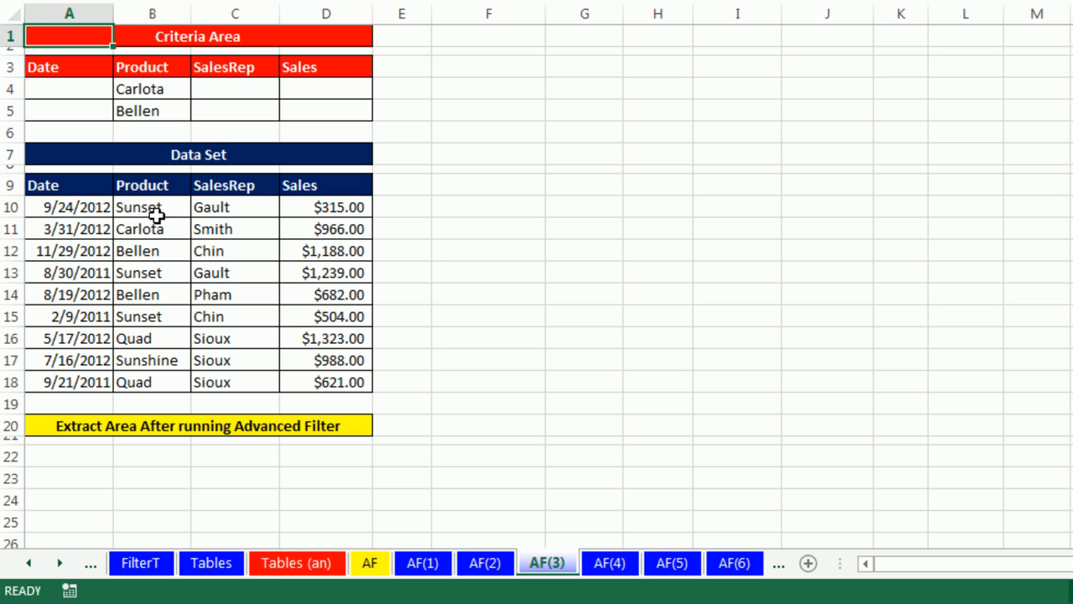
pyautogui.click(151, 230)
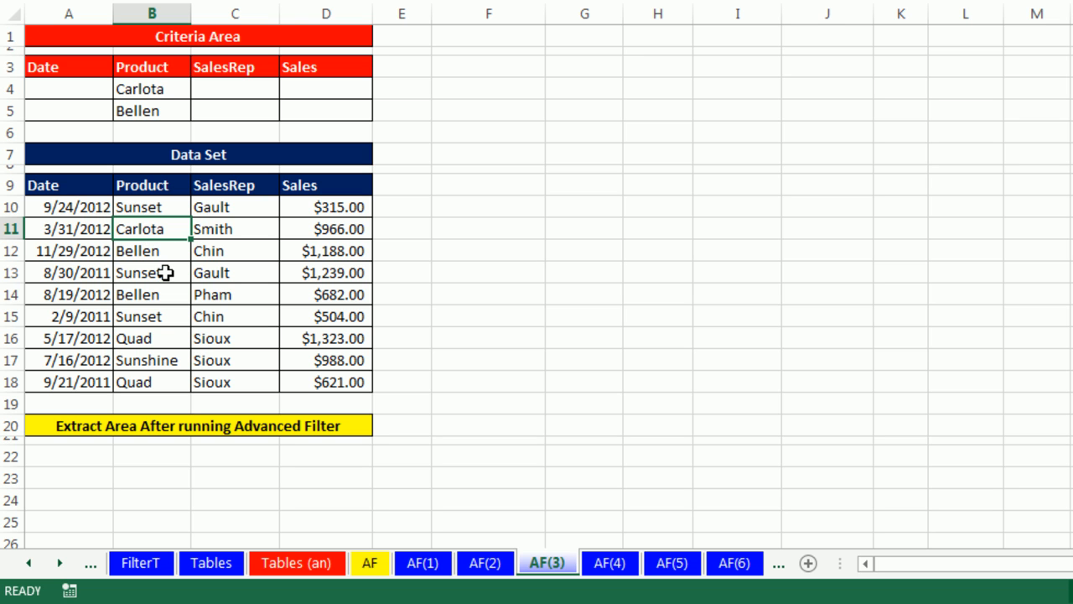
pyautogui.hotkey('alt', 'a', 'q')
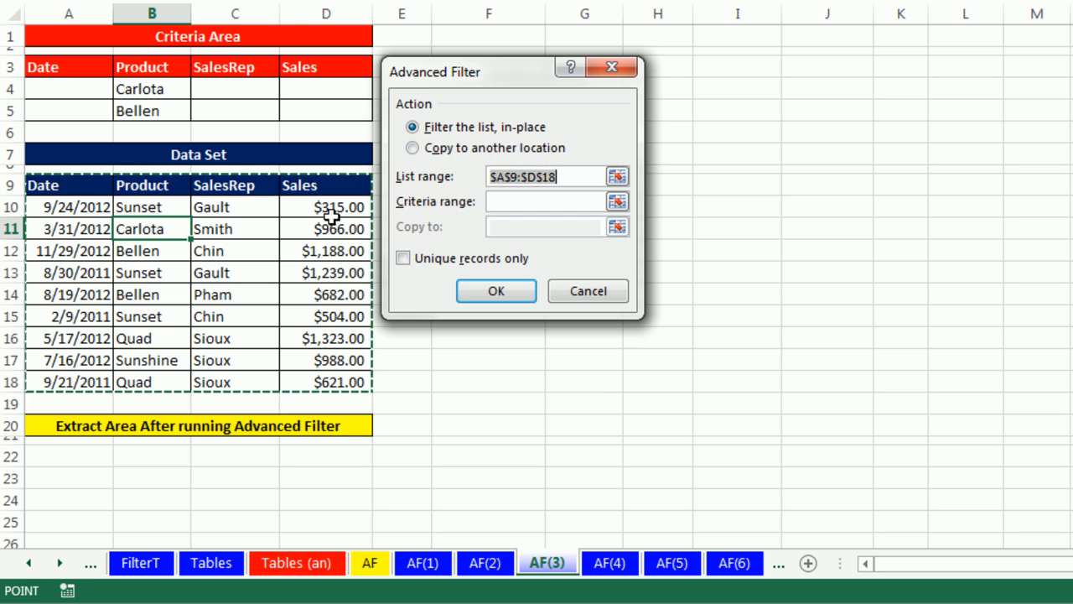
pyautogui.click(413, 148)
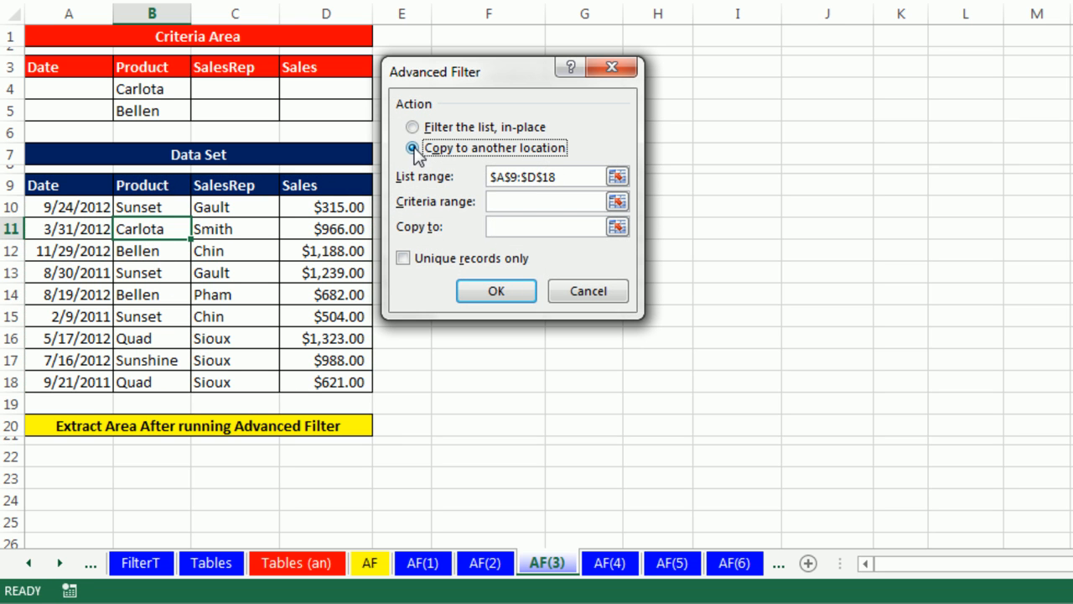
pyautogui.click(516, 202)
pyautogui.moveTo(49, 60); pyautogui.dragTo(323, 115)
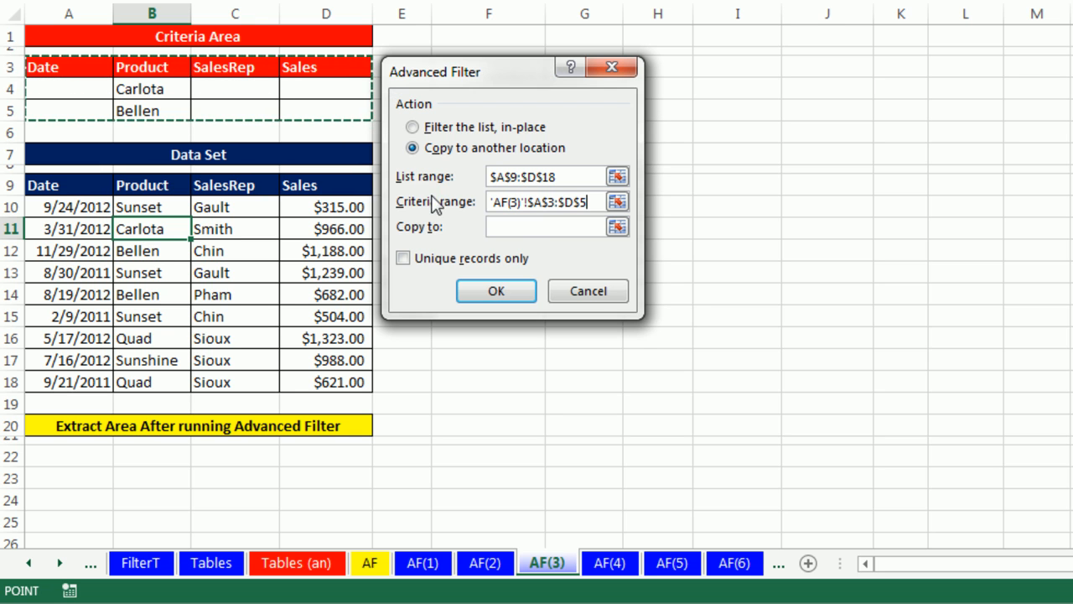
pyautogui.click(523, 230)
pyautogui.click(61, 456)
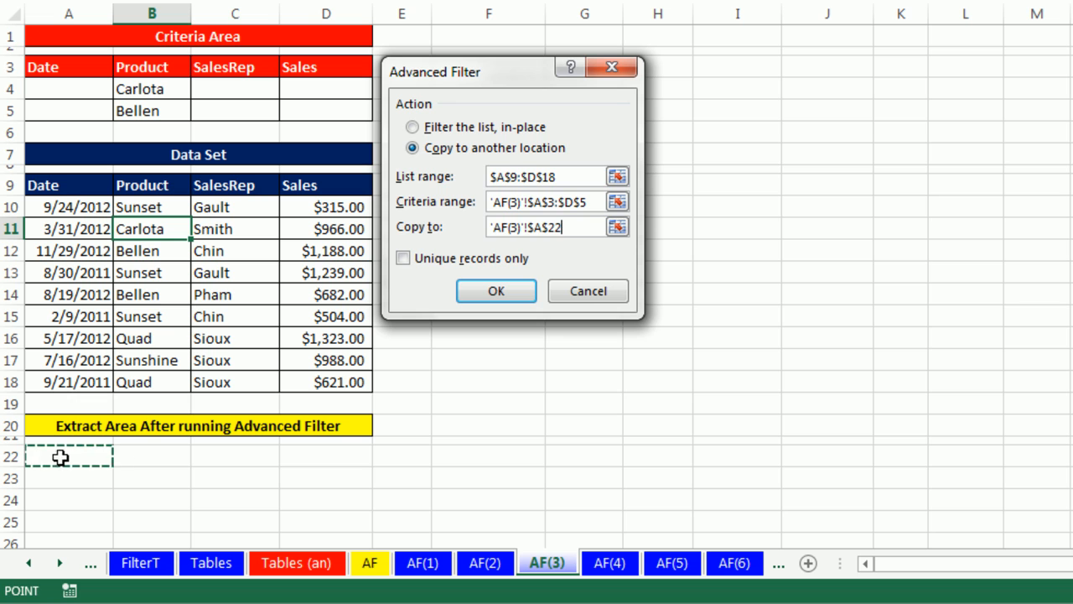
pyautogui.click(493, 290)
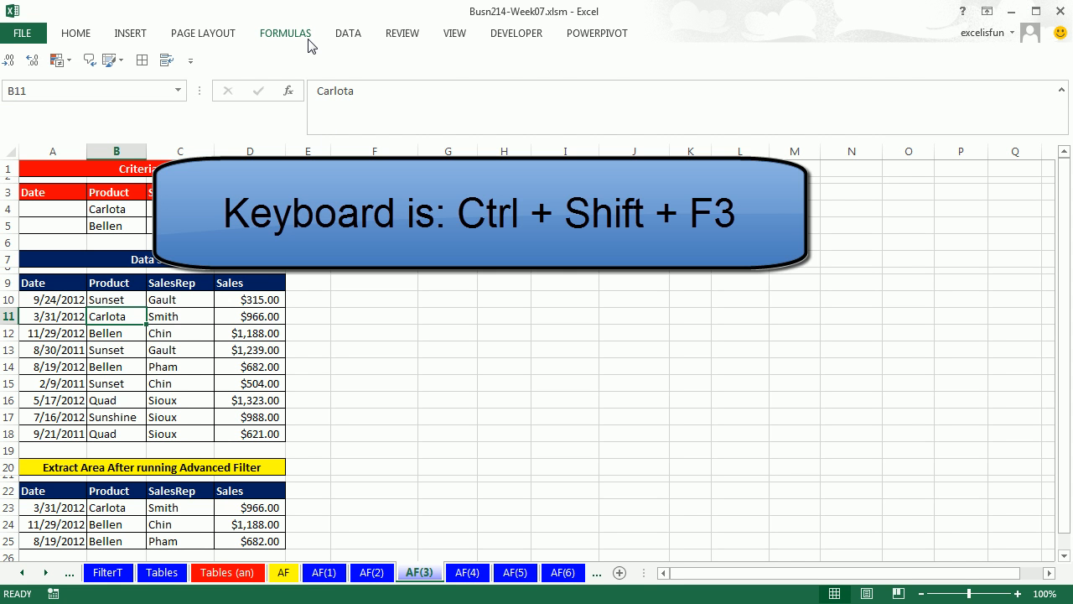
# Step: Review the workbook's defined Criteria and Extract names in the Name Manager, leaving them as they are
pyautogui.click(308, 36)
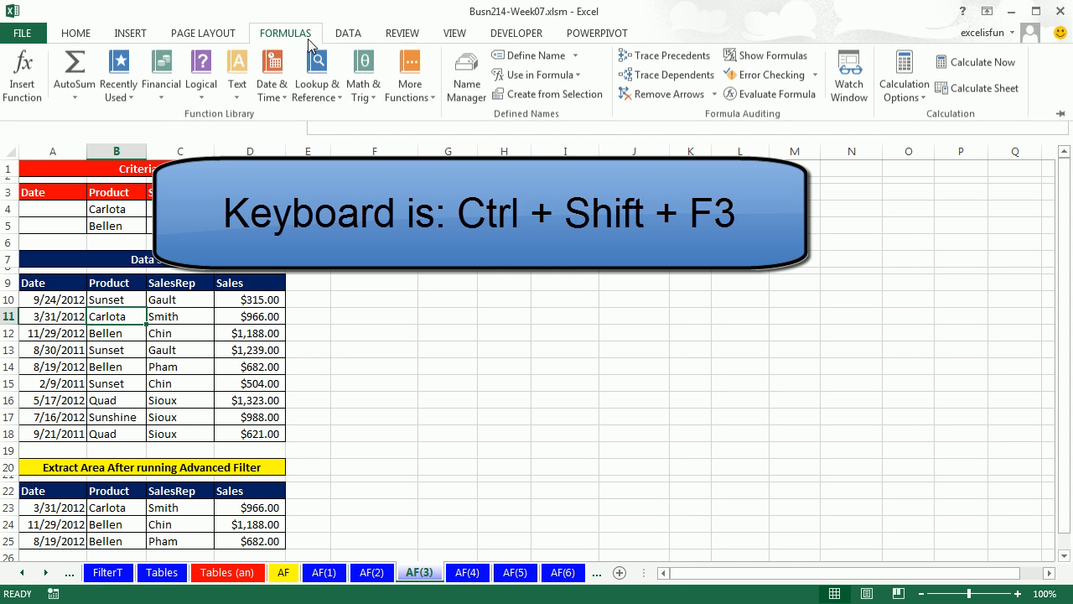
pyautogui.click(466, 75)
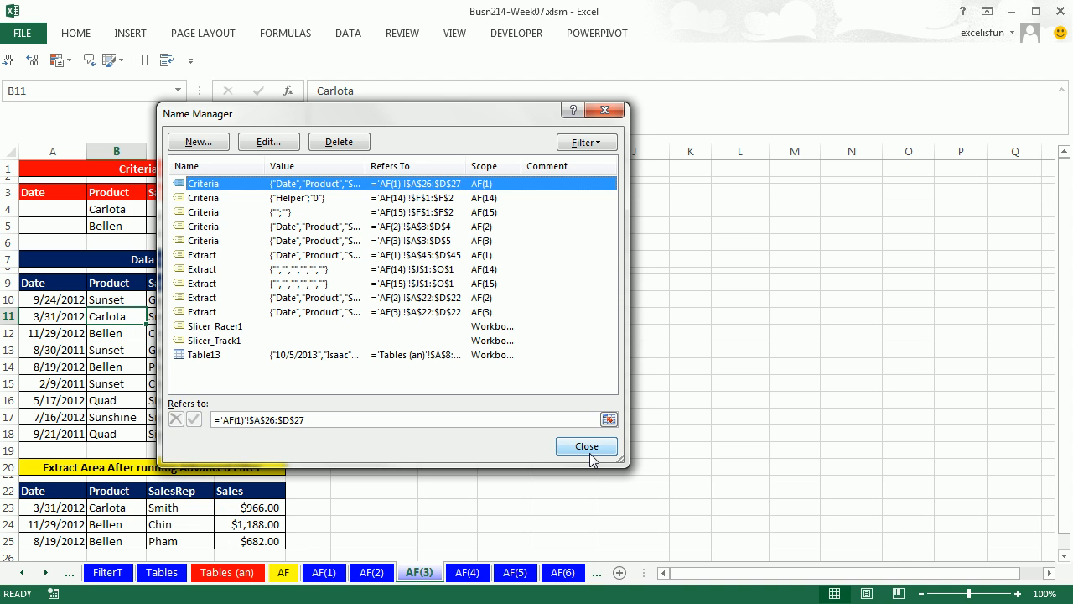
pyautogui.click(923, 556)
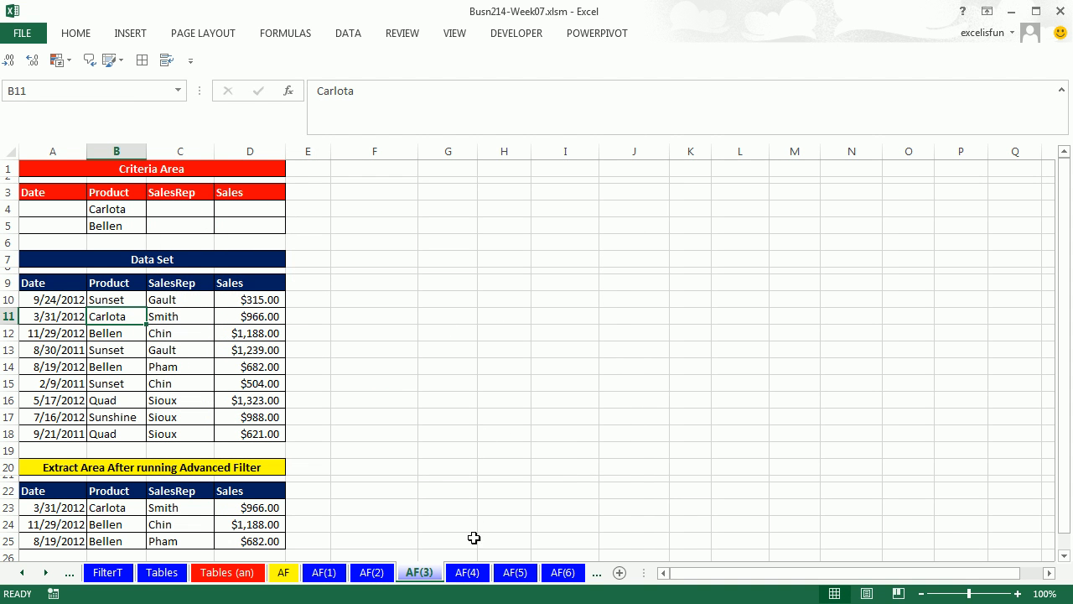
# Step: On sheet AF(4), run an Advanced Filter on A9:D18 with criteria range A3:D5, copying the matching records to cell A22
pyautogui.click(469, 574)
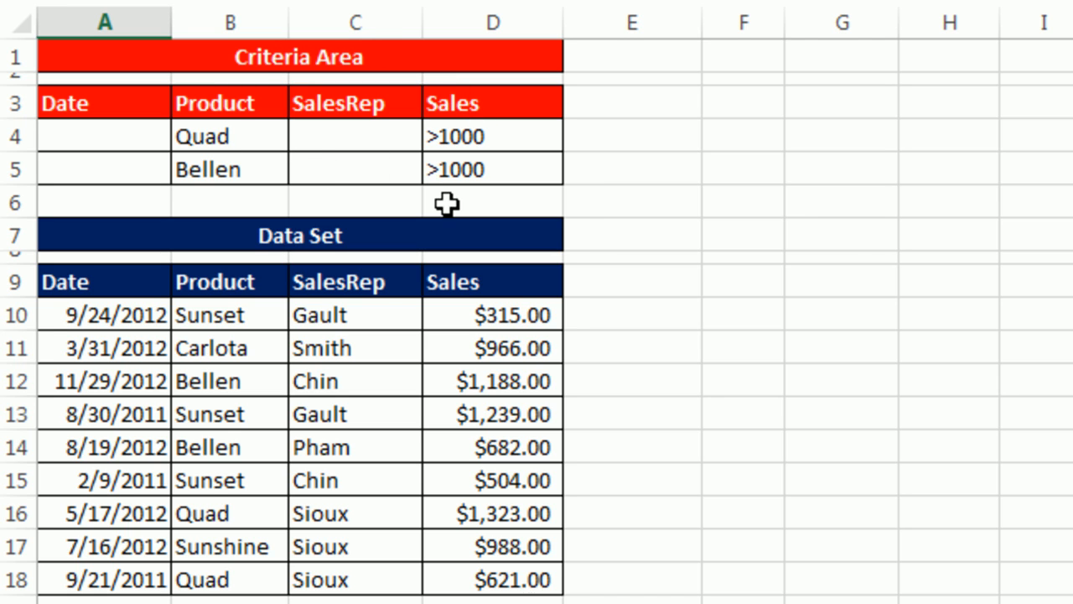
pyautogui.click(254, 404)
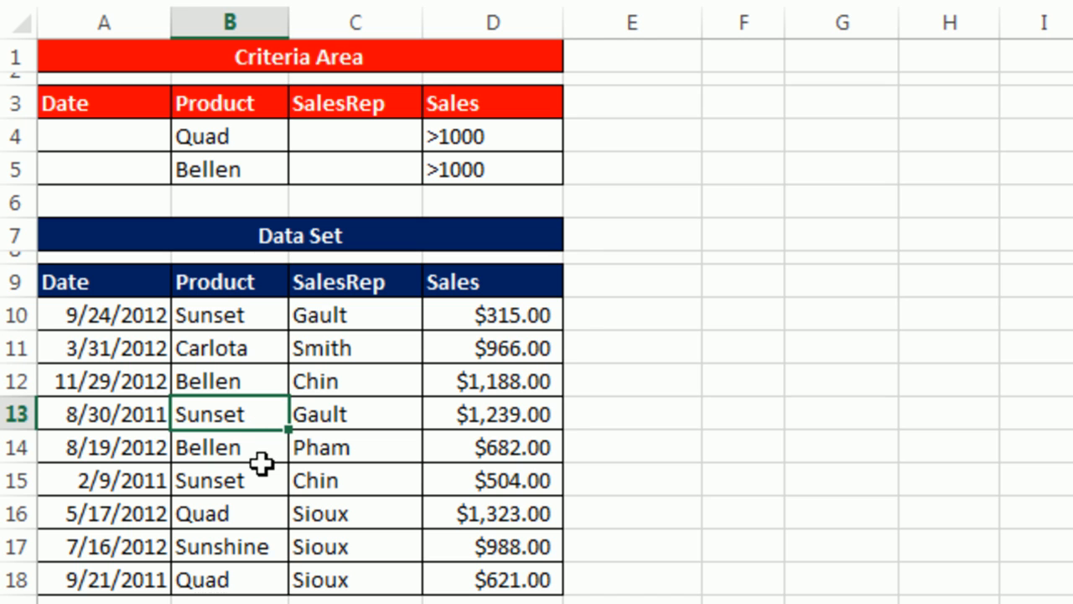
pyautogui.hotkey('alt', 'a')
pyautogui.press('q')
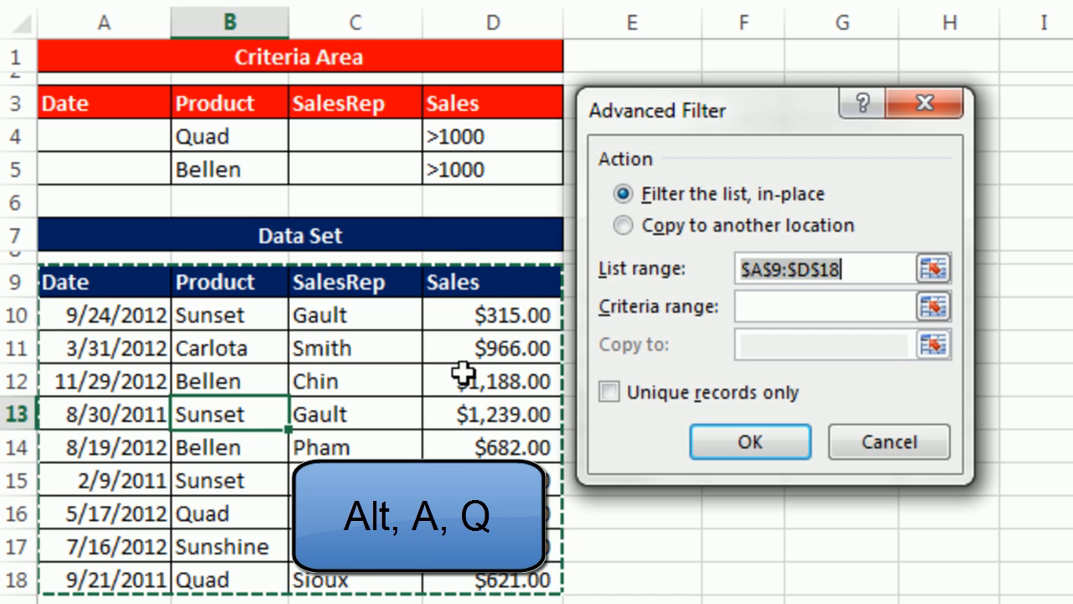
pyautogui.click(627, 228)
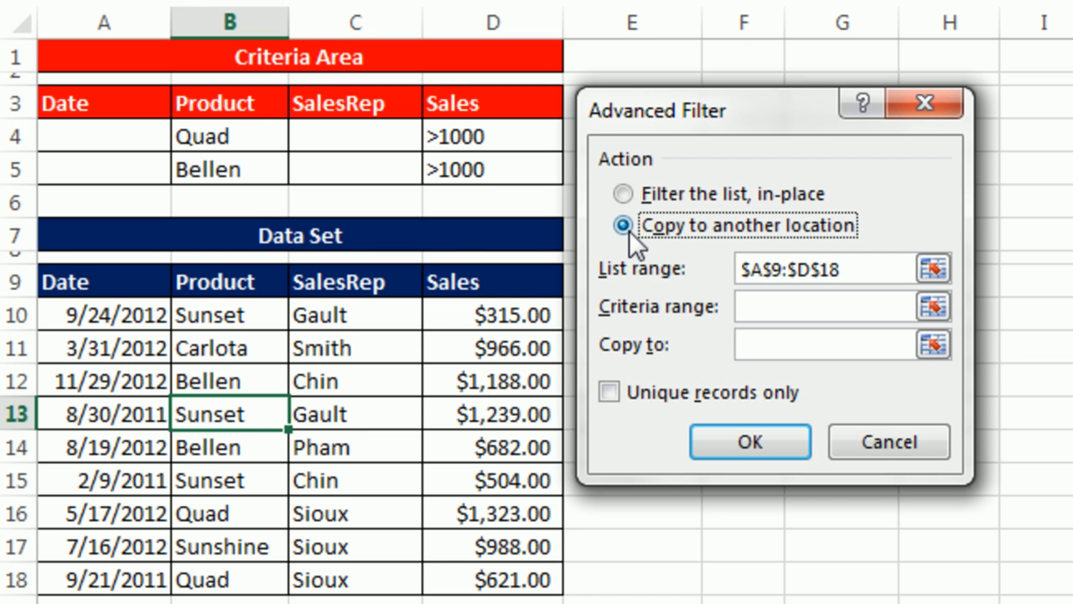
pyautogui.click(772, 306)
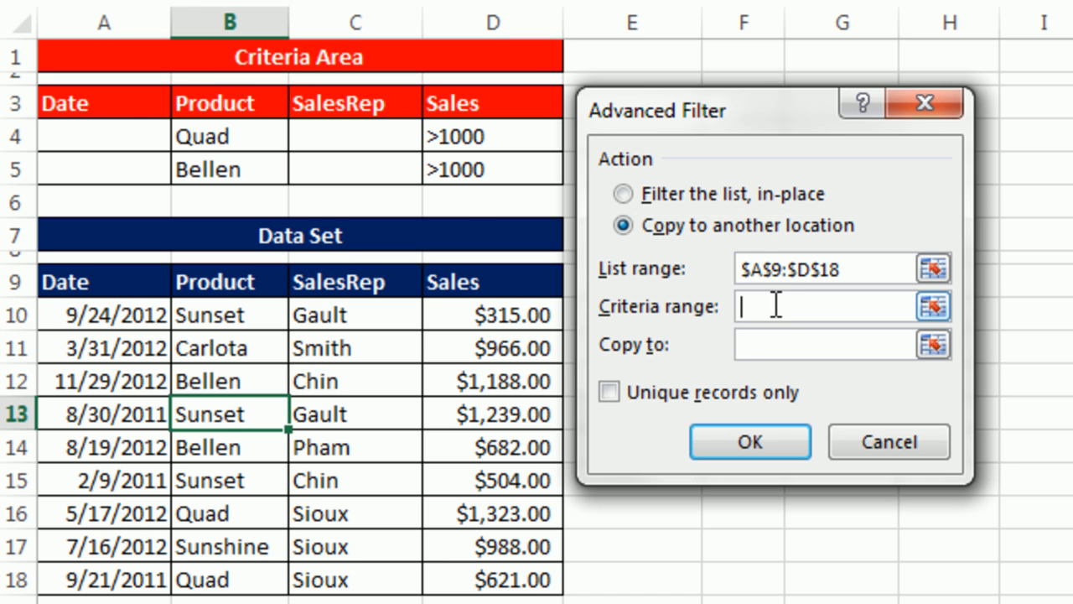
pyautogui.moveTo(99, 104); pyautogui.dragTo(479, 171)
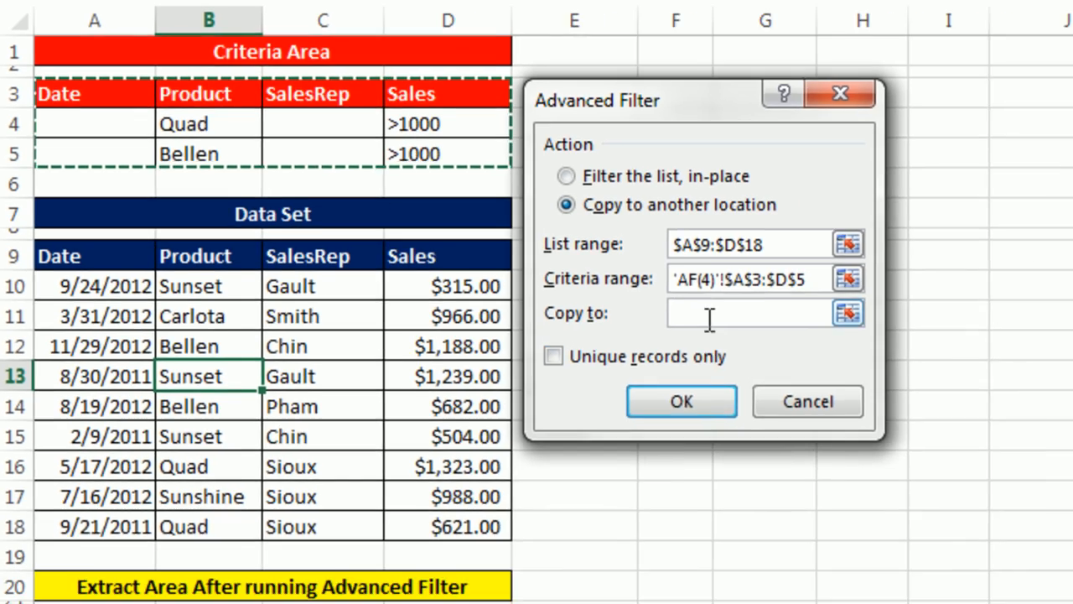
pyautogui.click(750, 344)
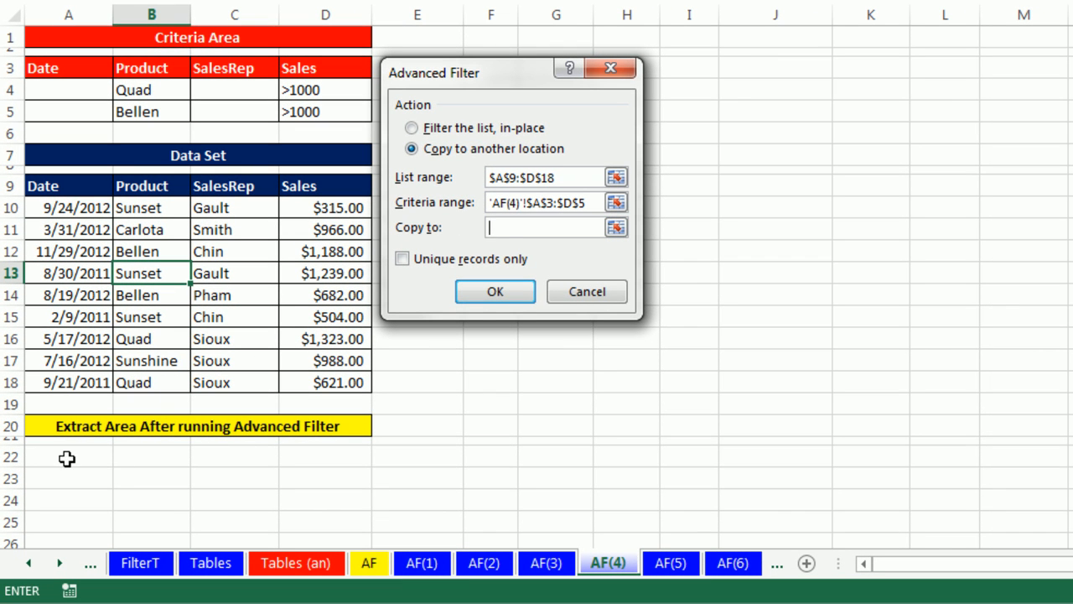
pyautogui.click(69, 471)
pyautogui.click(494, 290)
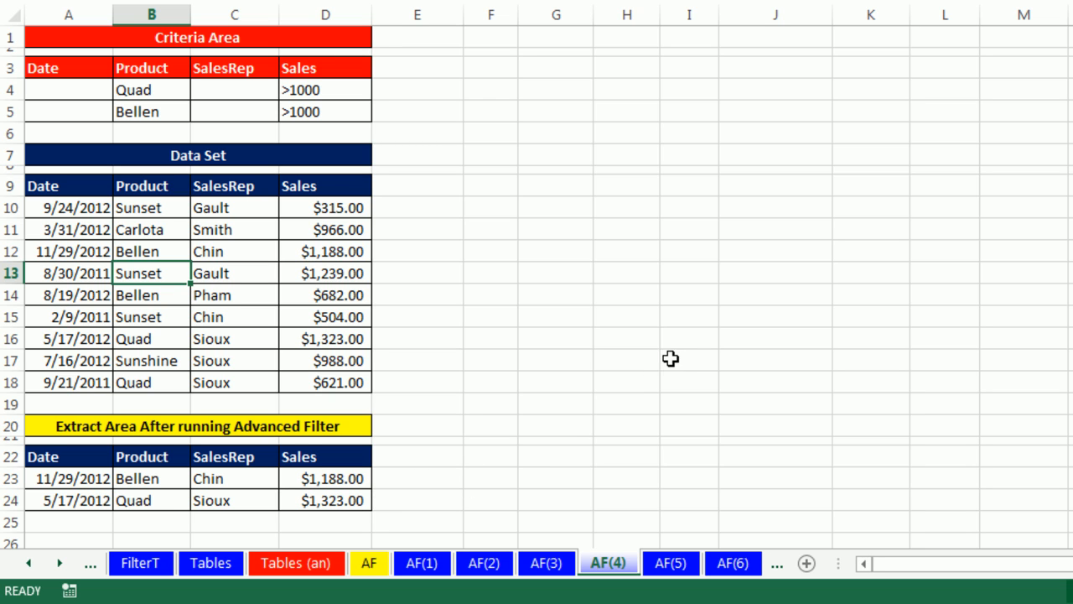
# Step: On sheet AF(5), run an Advanced Filter on A9:D18 with the two-column criteria range A3:B5, copying the matching records to cell A22
pyautogui.click(671, 563)
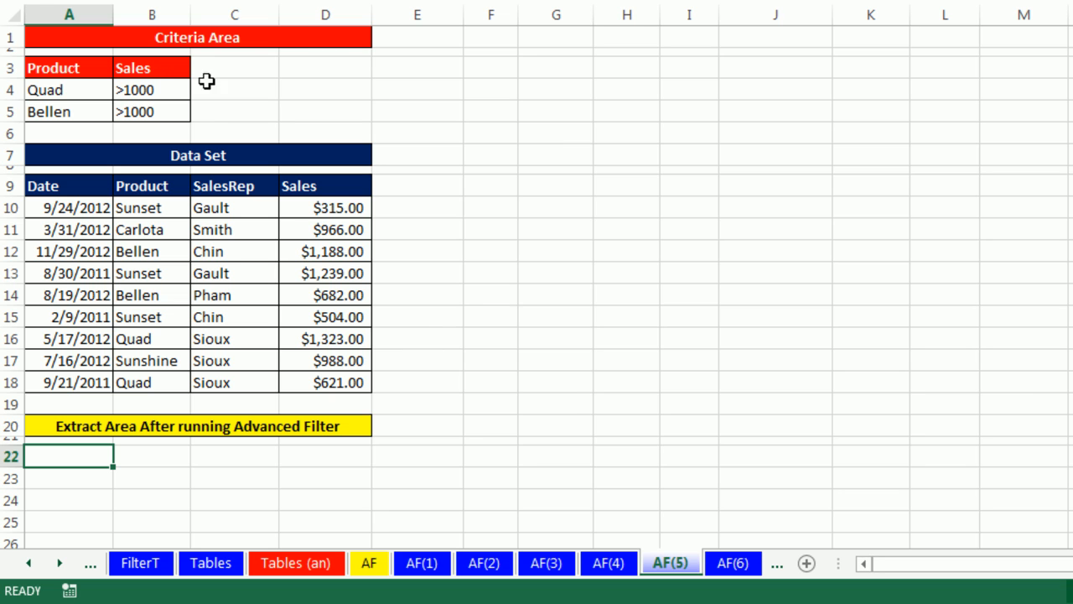
pyautogui.click(608, 560)
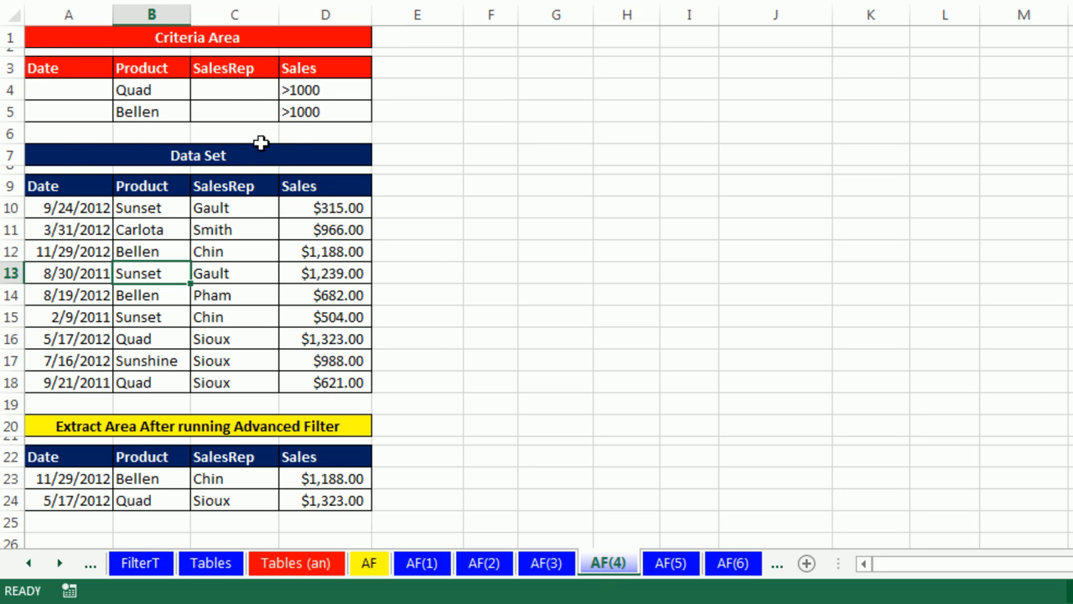
pyautogui.click(671, 563)
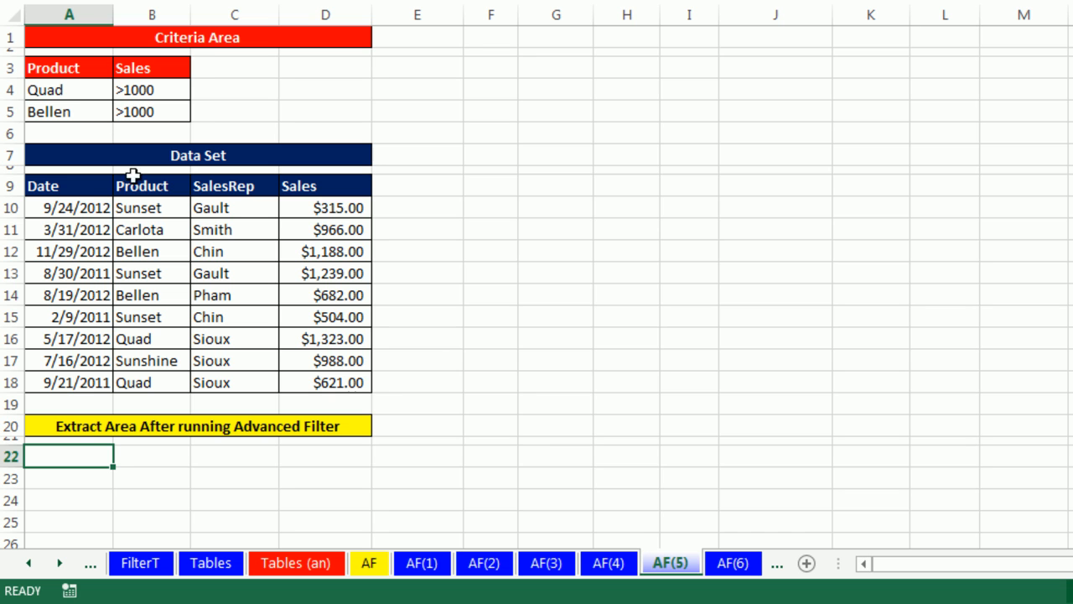
pyautogui.click(83, 222)
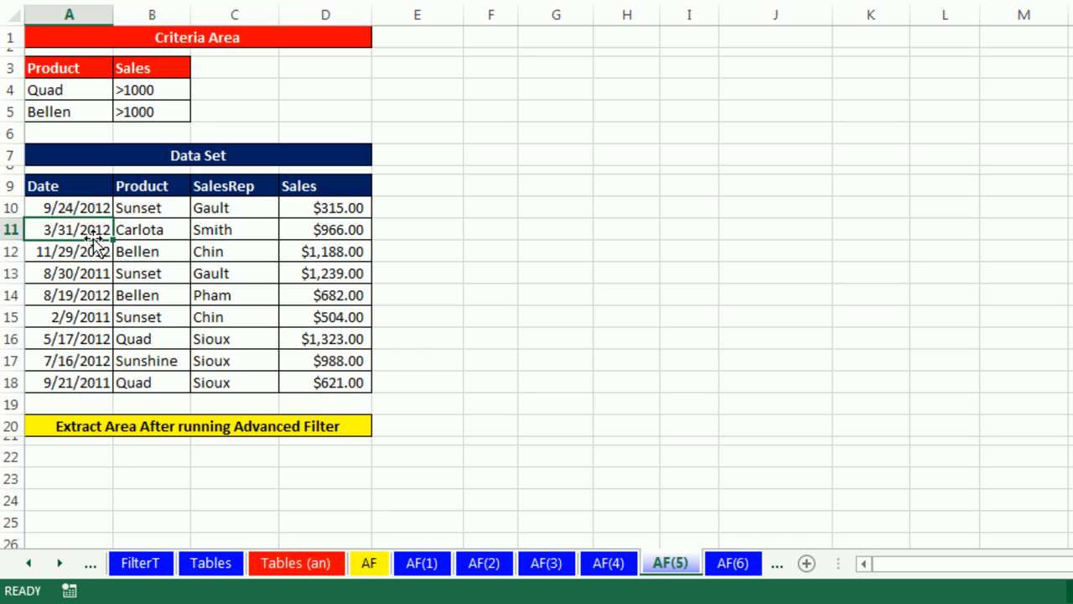
pyautogui.hotkey('alt', 'a')
pyautogui.press('q')
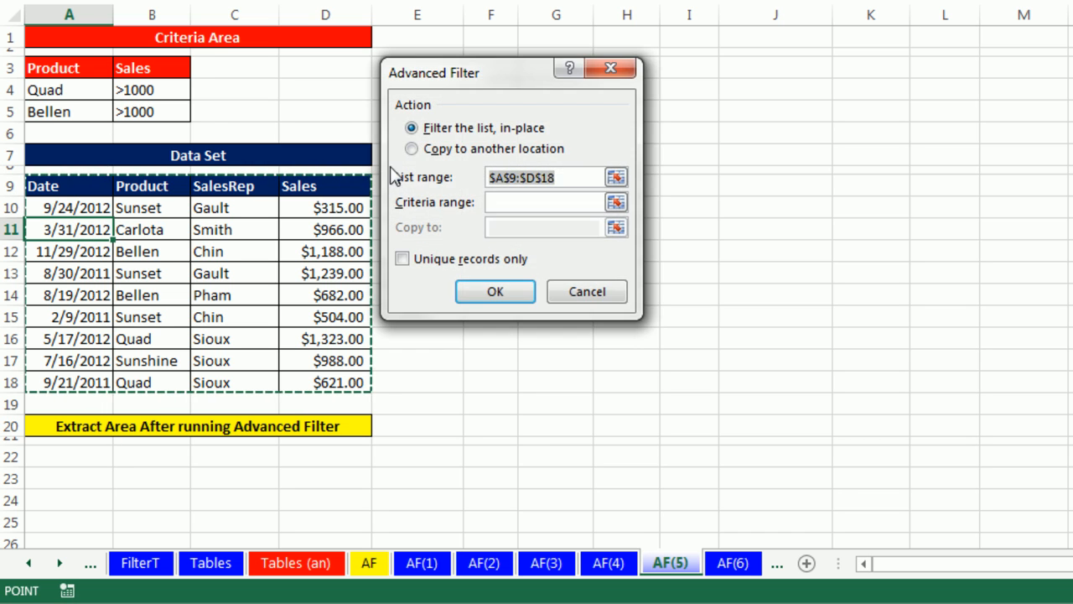
pyautogui.click(426, 153)
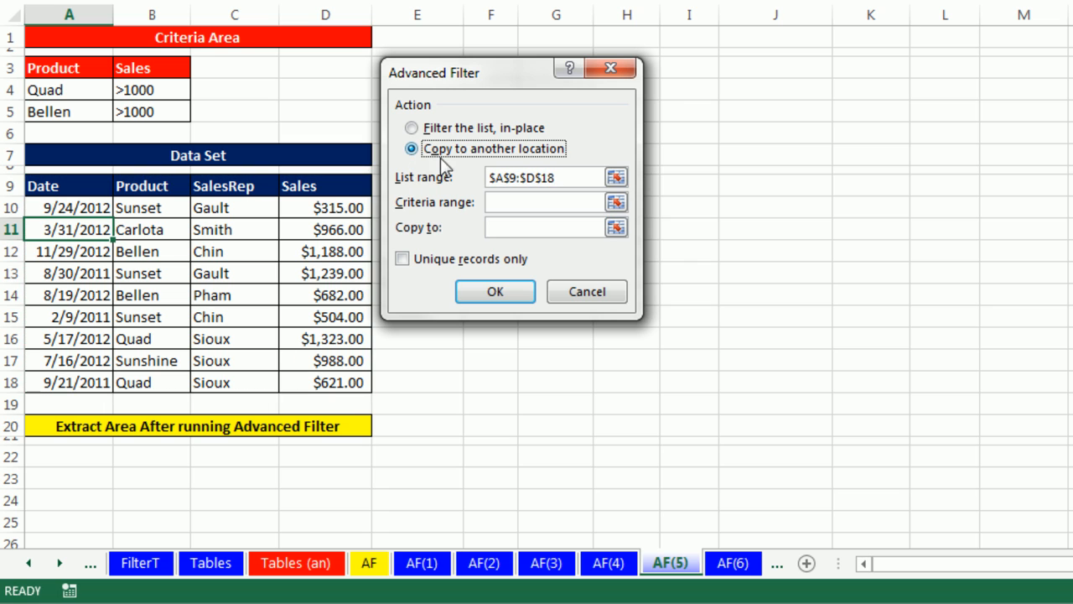
pyautogui.click(537, 201)
pyautogui.moveTo(37, 67); pyautogui.dragTo(138, 62)
pyautogui.moveTo(138, 61); pyautogui.dragTo(162, 110)
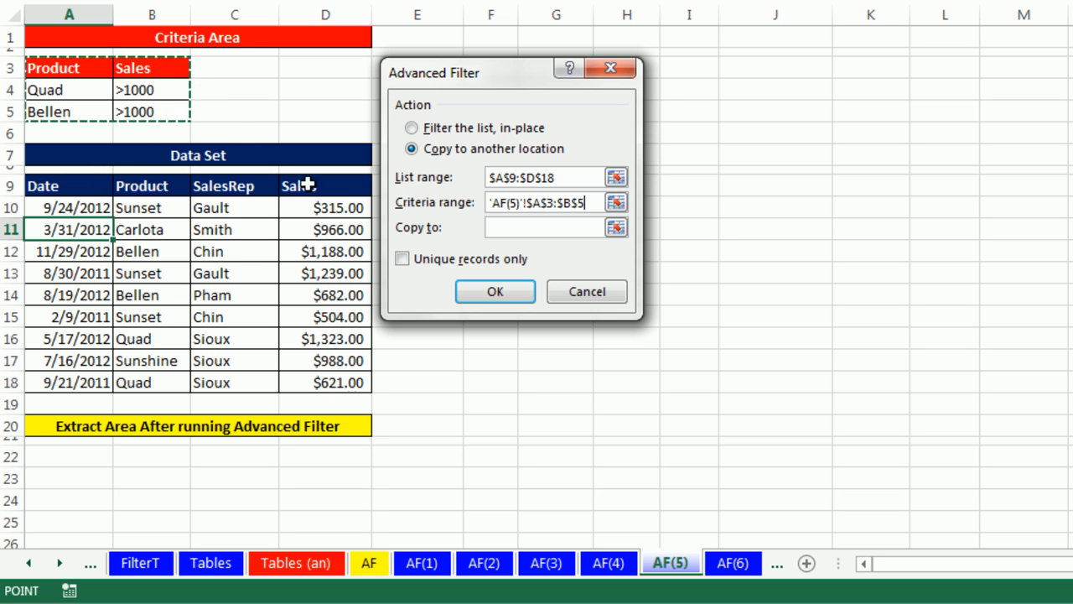
pyautogui.click(503, 236)
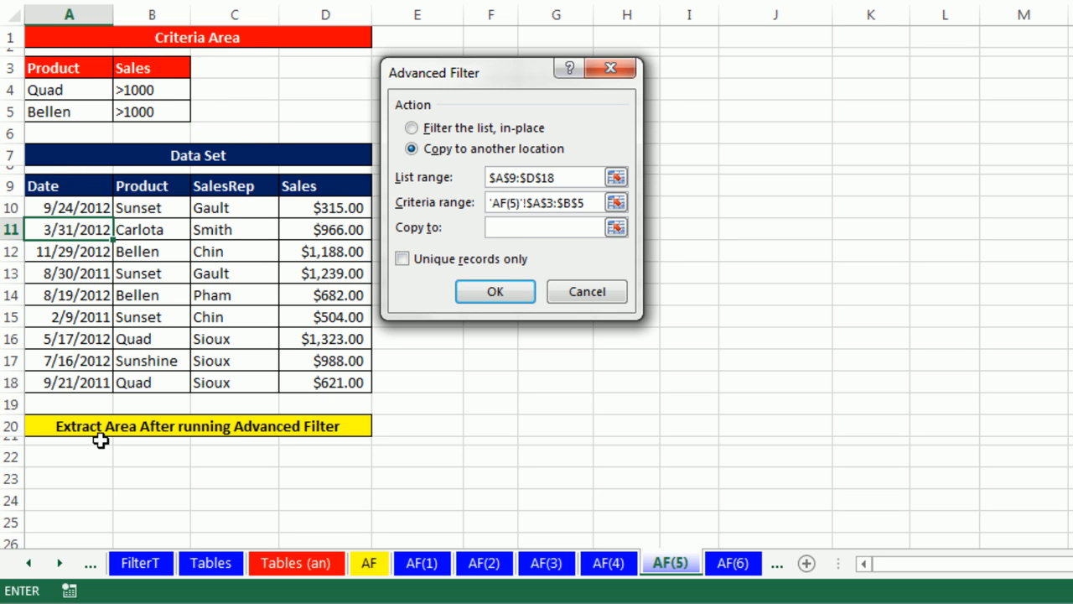
pyautogui.click(83, 456)
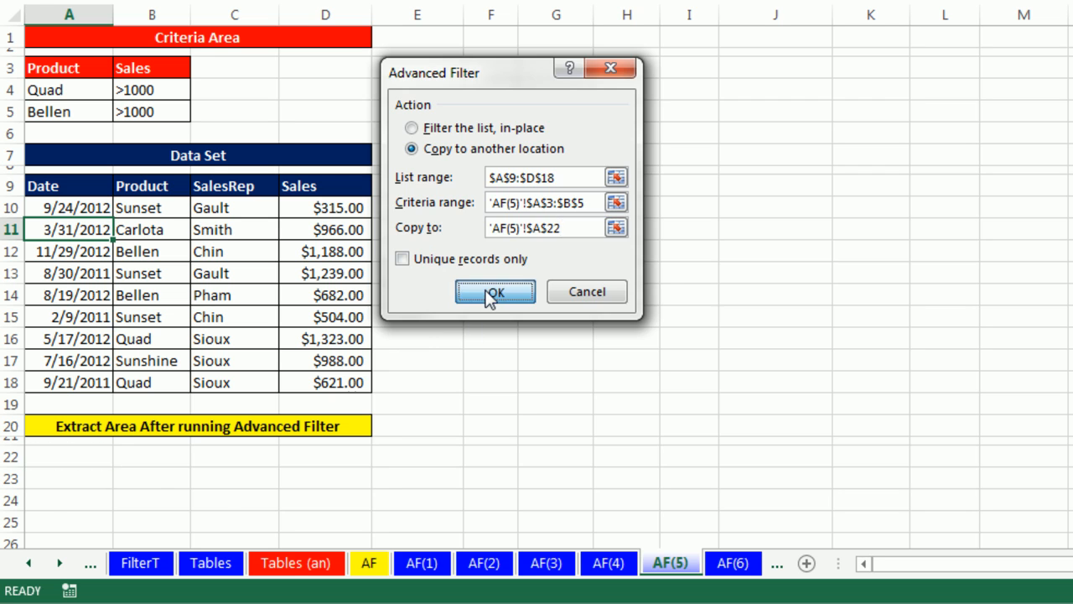
pyautogui.click(493, 293)
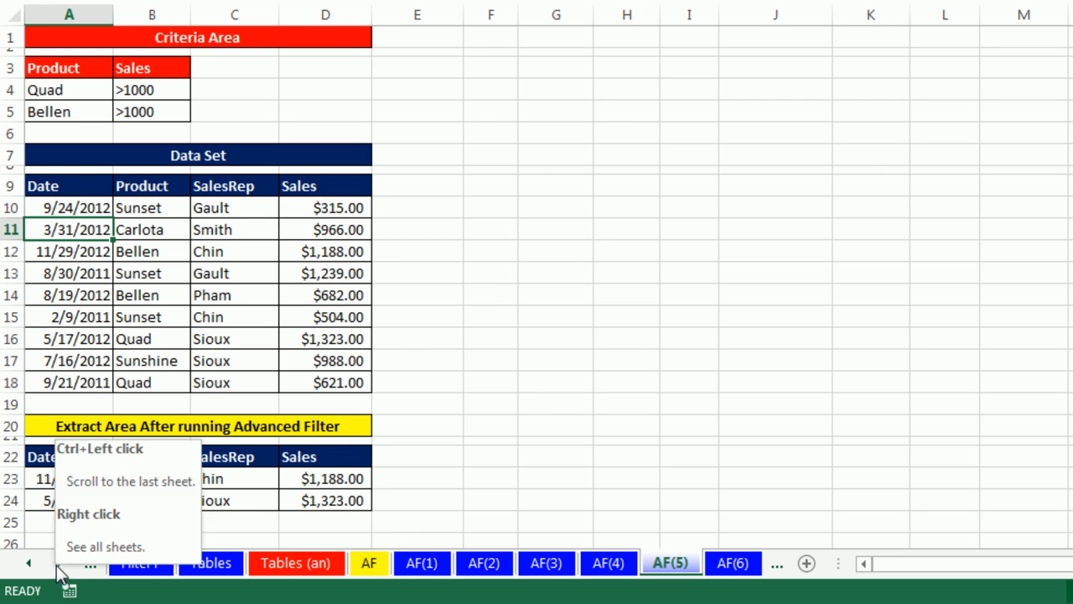
# Step: On sheet AF(6), run an Advanced Filter on A9:D18 with criteria range A3:B4, copying the matching records to cell A22
pyautogui.click(59, 564)
pyautogui.click(59, 565)
pyautogui.click(59, 564)
pyautogui.click(59, 564)
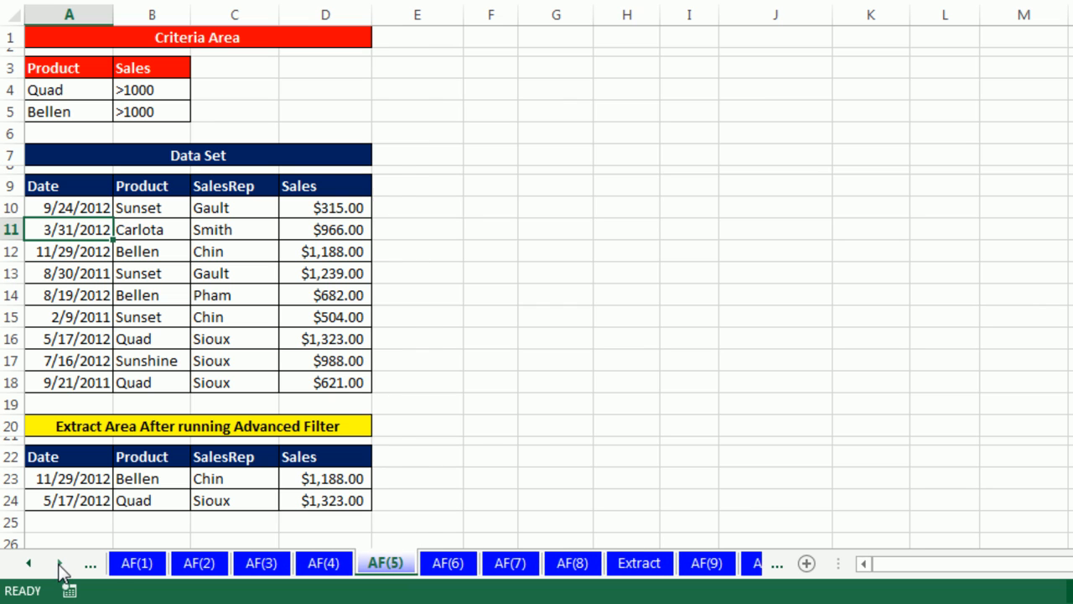
pyautogui.click(454, 564)
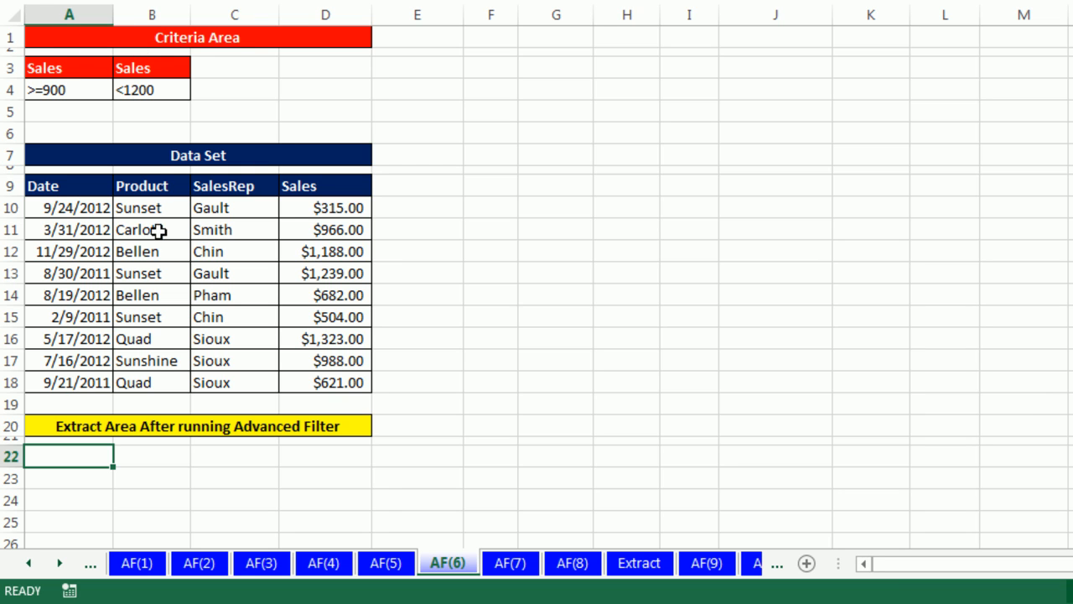
pyautogui.click(156, 228)
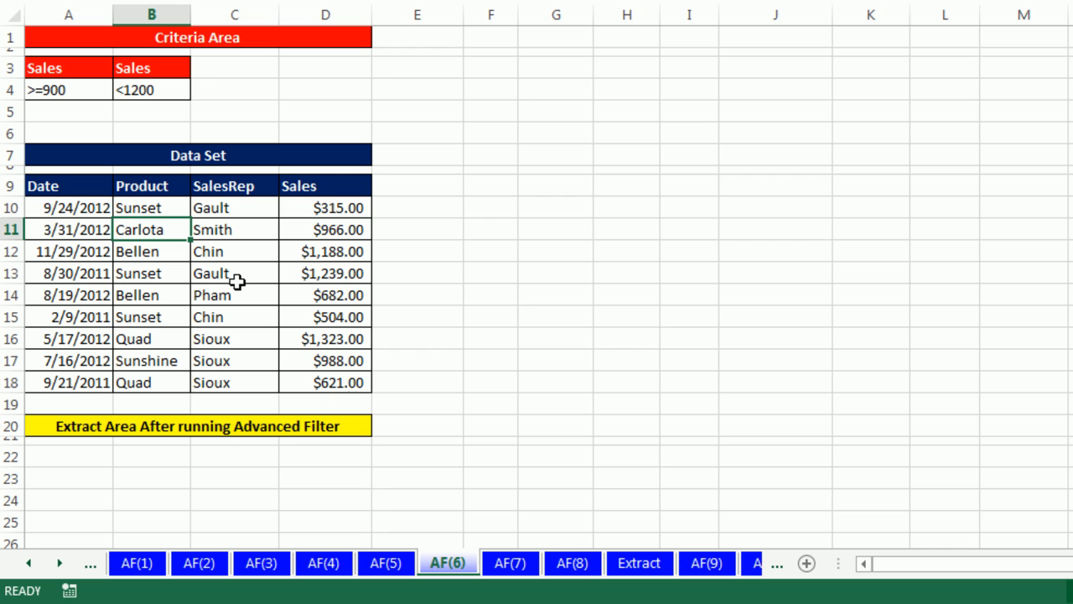
pyautogui.hotkey('alt', 'a')
pyautogui.press('q')
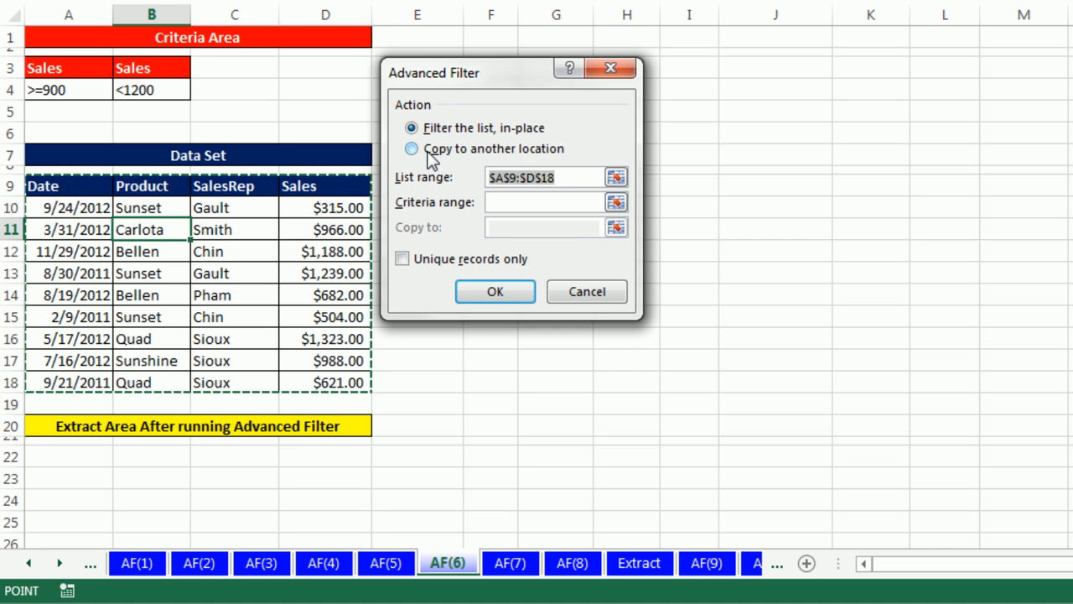
pyautogui.click(429, 156)
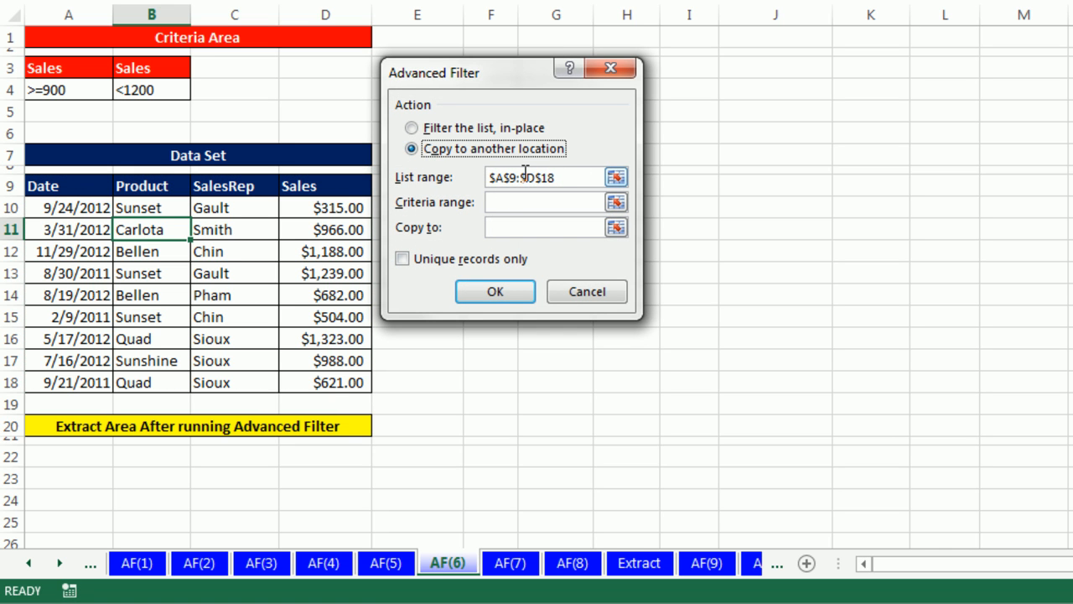
pyautogui.click(525, 208)
pyautogui.moveTo(64, 67); pyautogui.dragTo(148, 89)
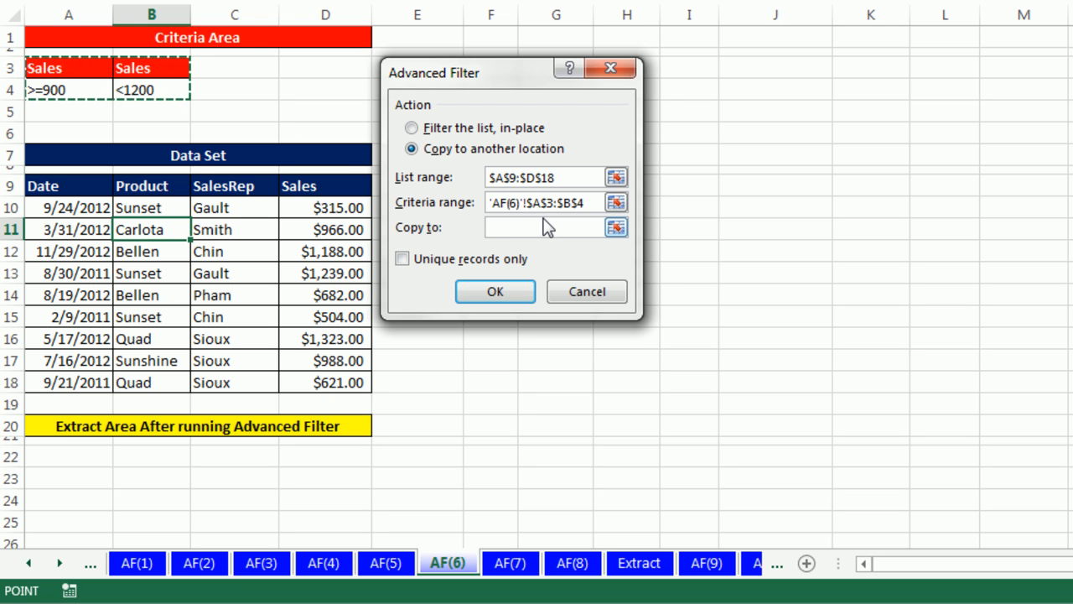
pyautogui.click(545, 225)
pyautogui.click(90, 453)
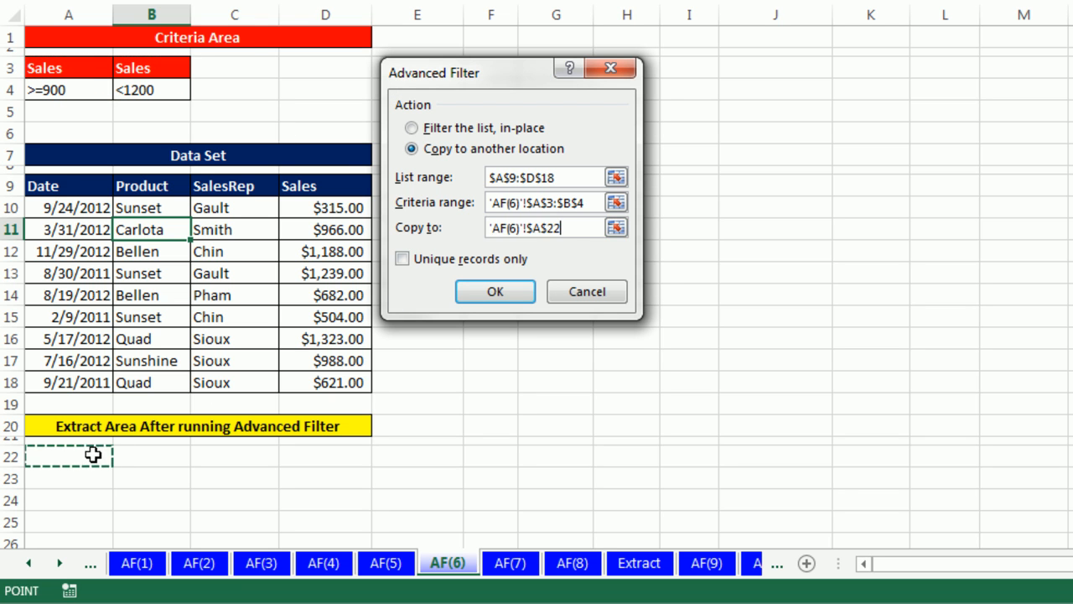
pyautogui.click(493, 291)
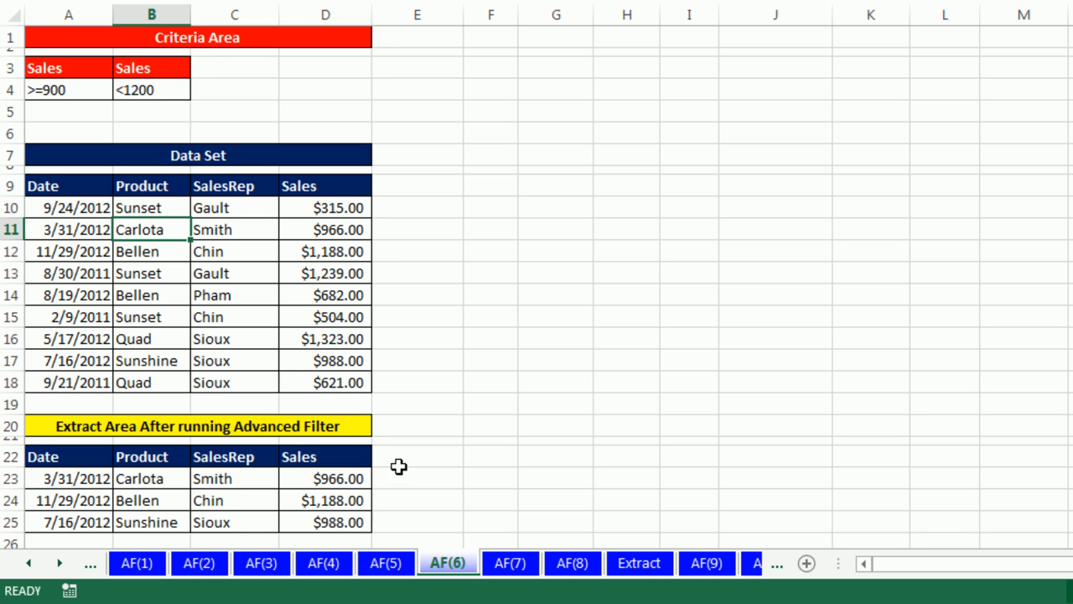
# Step: On sheet AF(7), run an Advanced Filter on A8:D17 with the date criteria range A3:B4, copying the matching records to cell A21
pyautogui.click(511, 562)
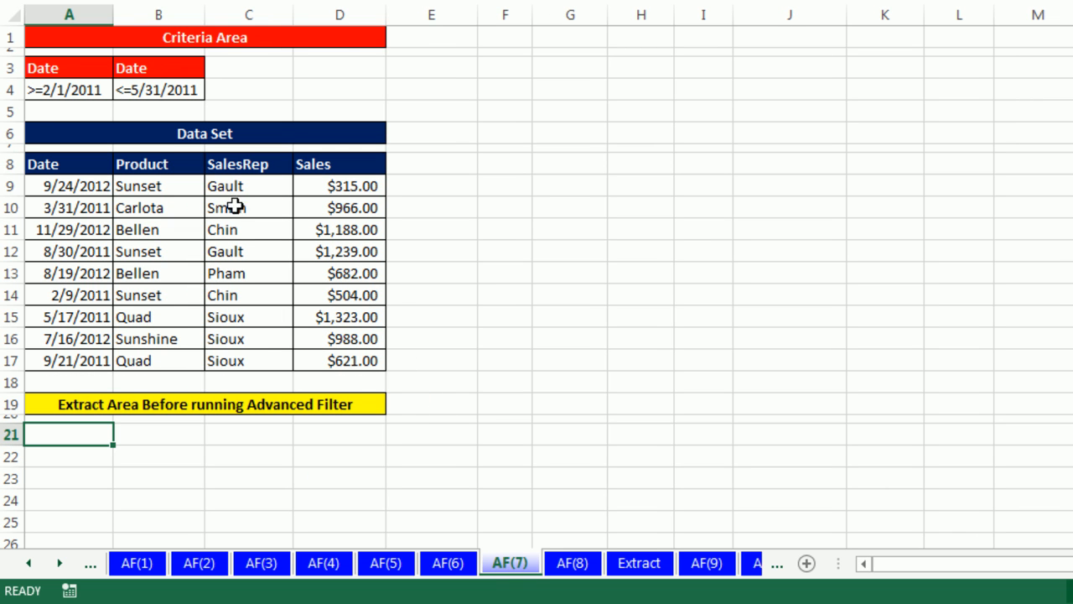
pyautogui.click(71, 188)
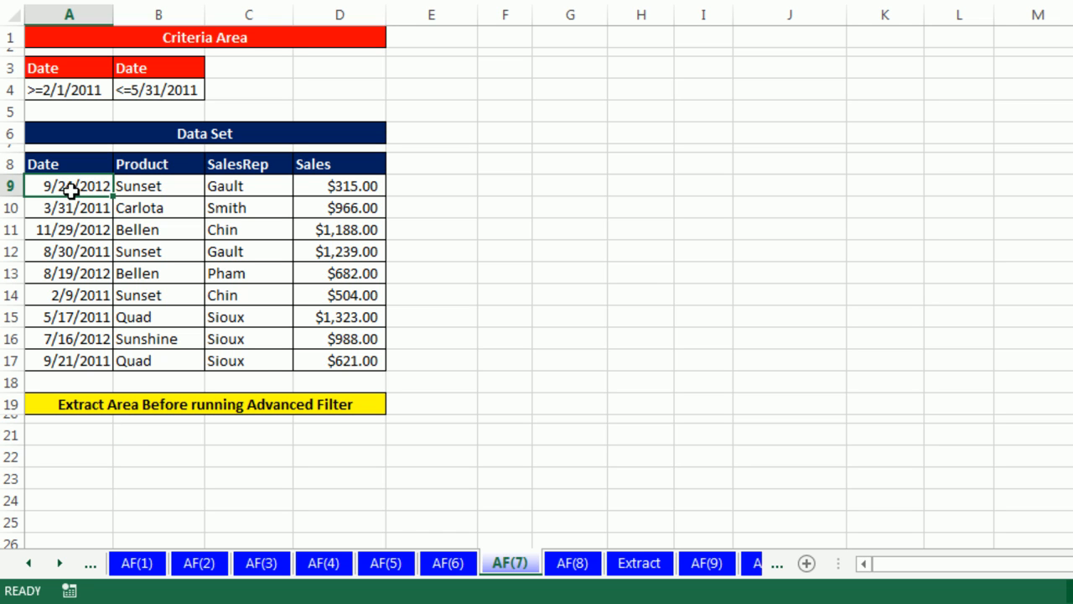
pyautogui.hotkey('alt', 'a', 'q')
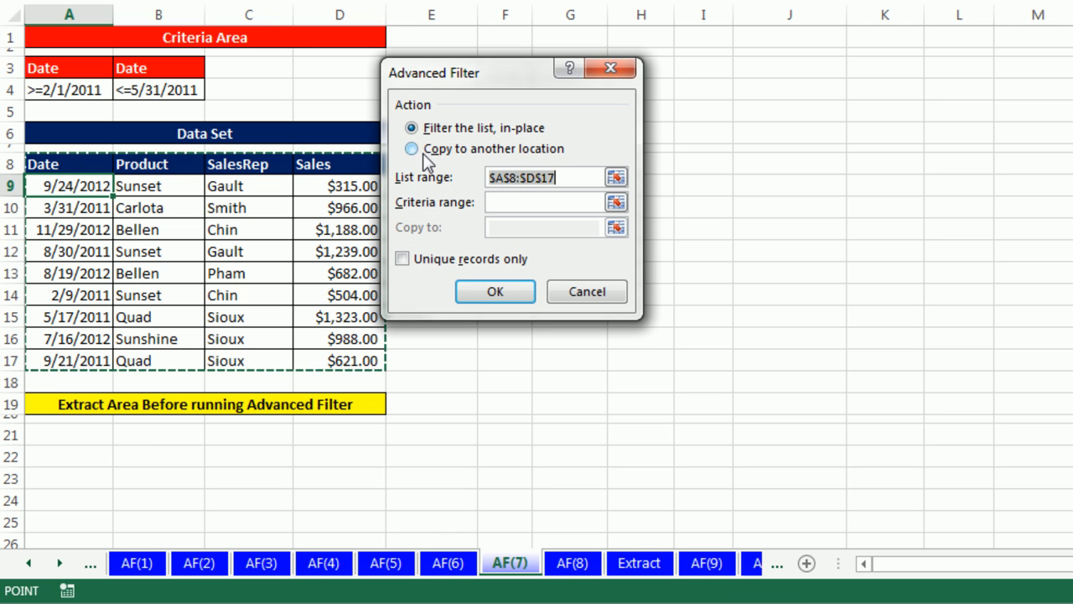
pyautogui.click(431, 149)
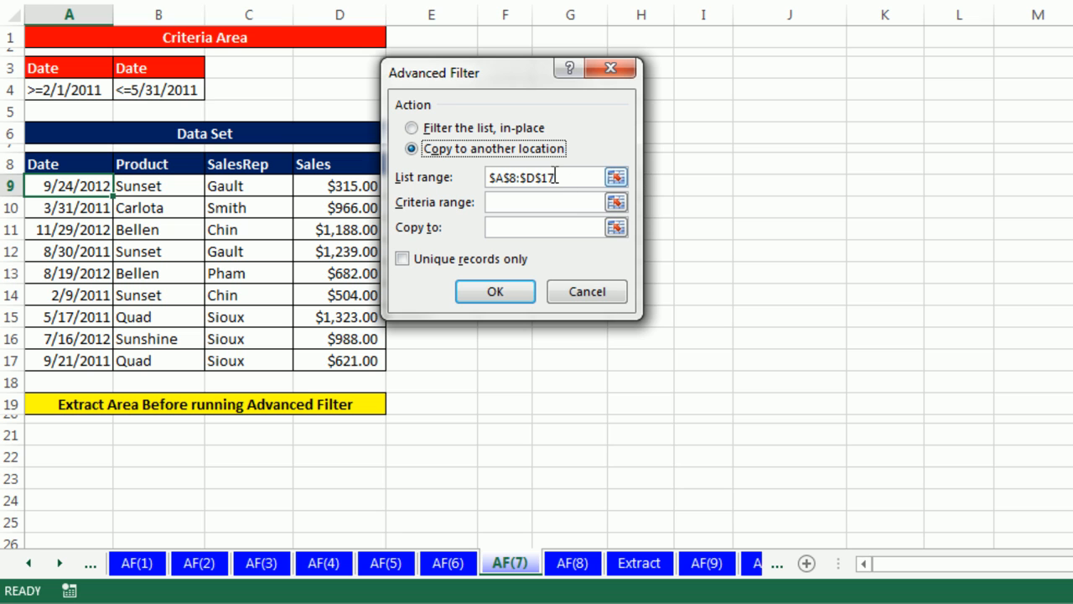
pyautogui.click(567, 204)
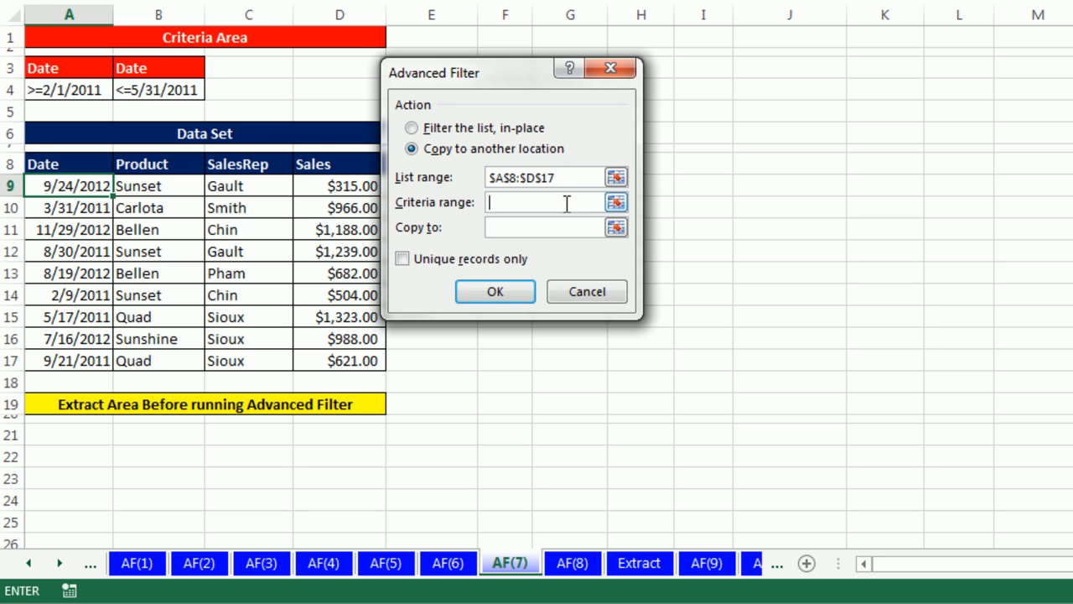
pyautogui.moveTo(76, 69); pyautogui.dragTo(158, 89)
pyautogui.click(516, 230)
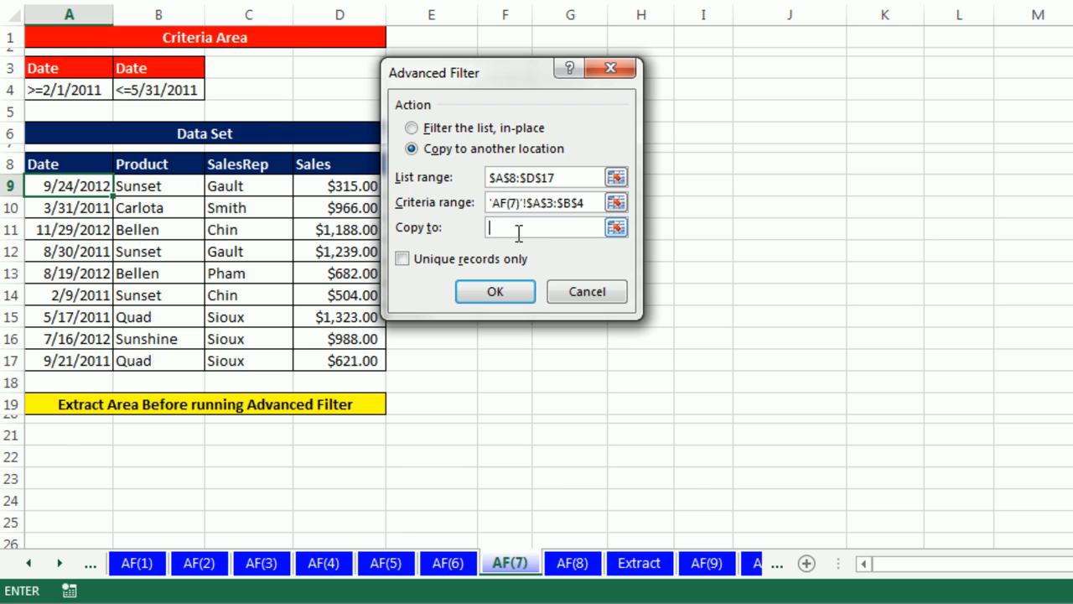
pyautogui.click(53, 435)
pyautogui.click(511, 298)
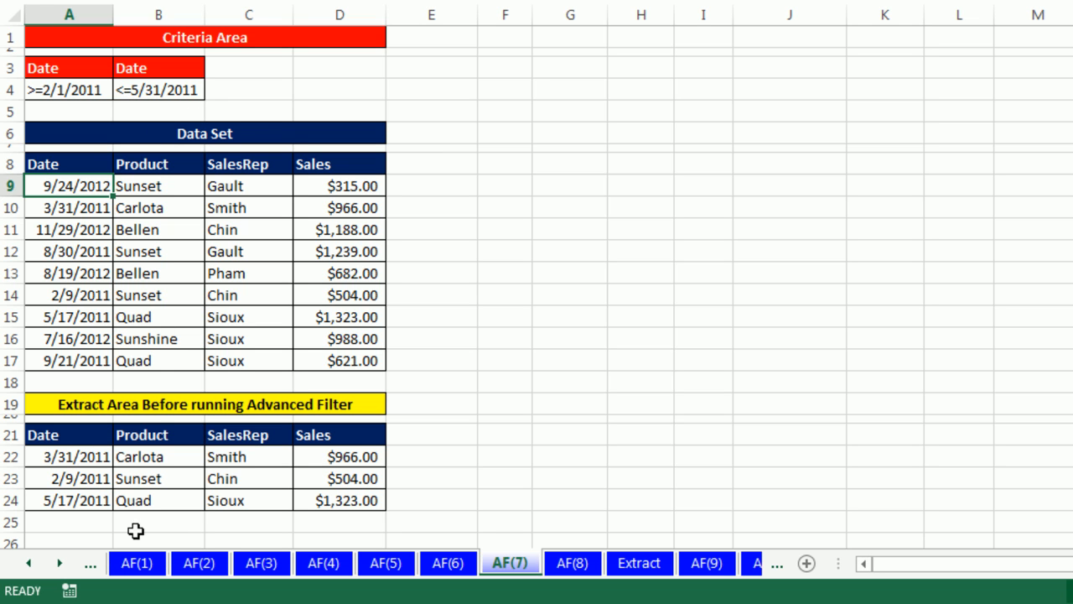
# Step: Examine the data set on sheet AF(8) and the criteria and extract areas on the Extract sheet, ending on Extract with cell A8 selected
pyautogui.click(60, 565)
pyautogui.click(60, 564)
pyautogui.click(59, 565)
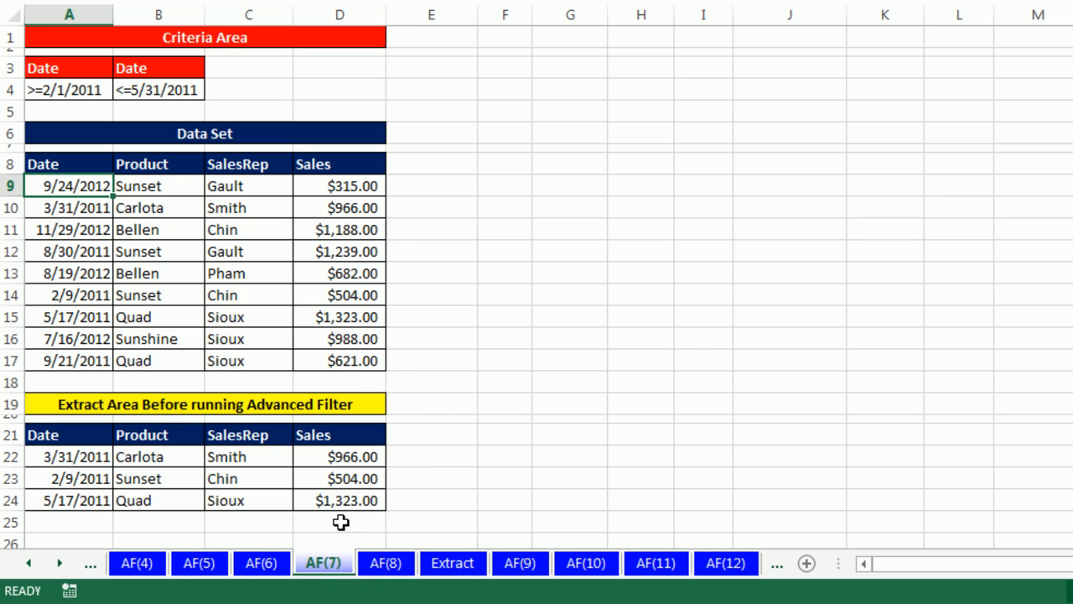
pyautogui.click(385, 565)
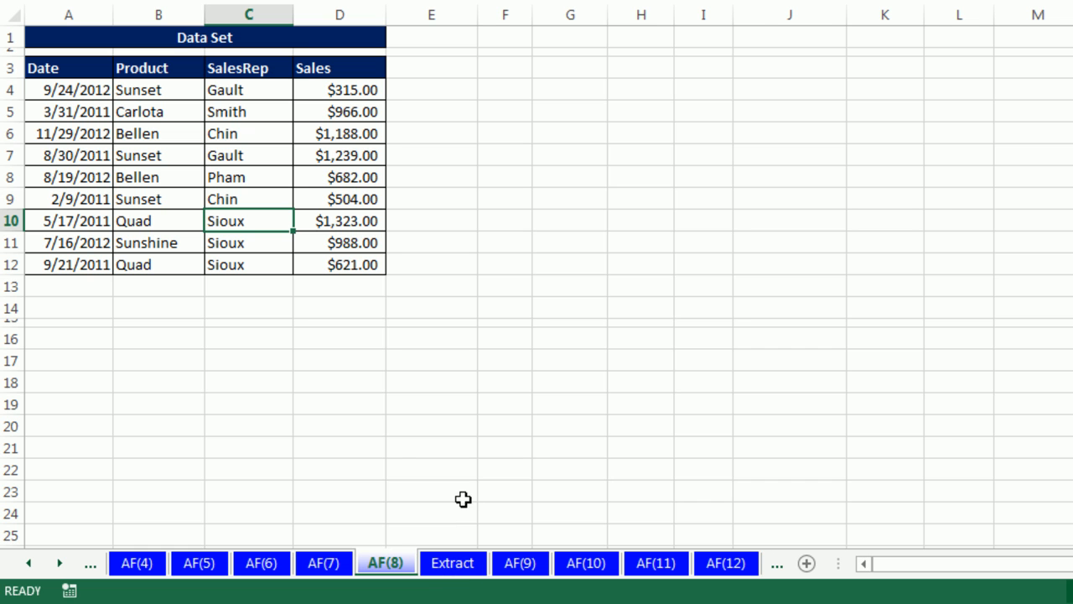
pyautogui.click(454, 572)
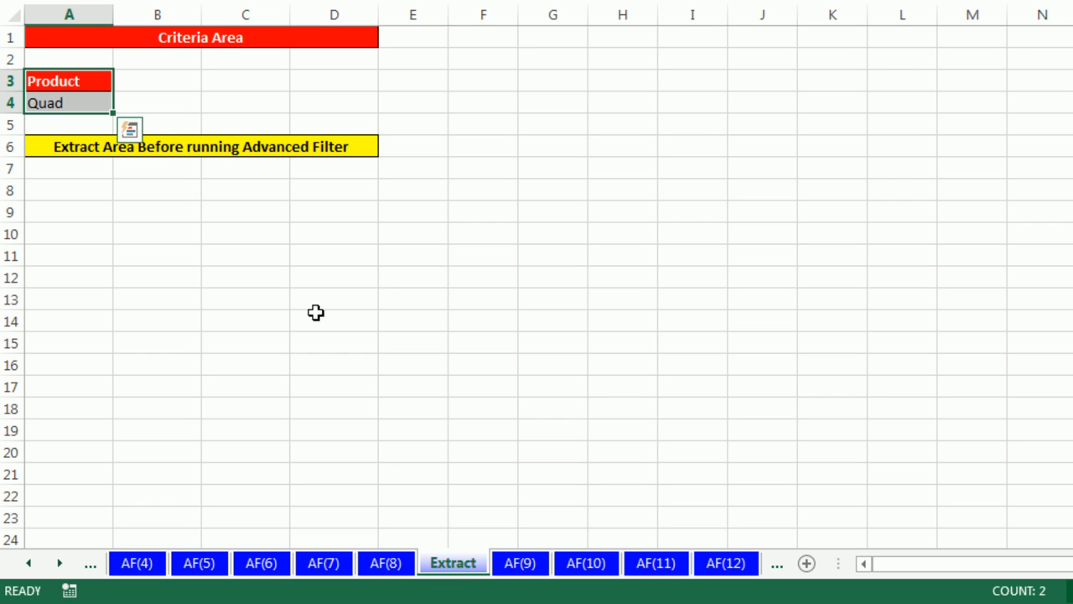
pyautogui.click(75, 188)
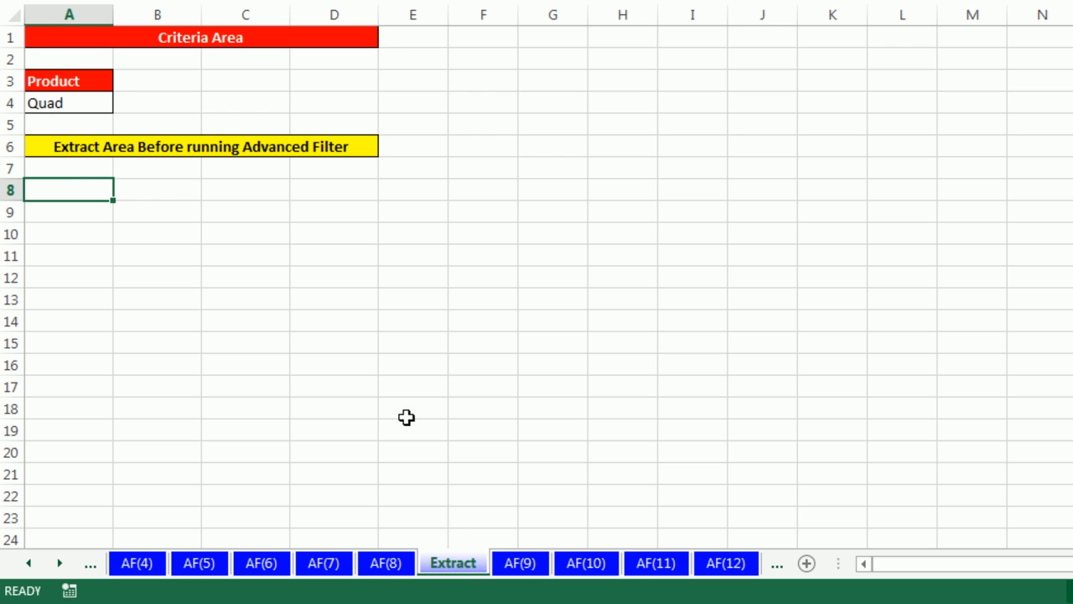
pyautogui.click(385, 564)
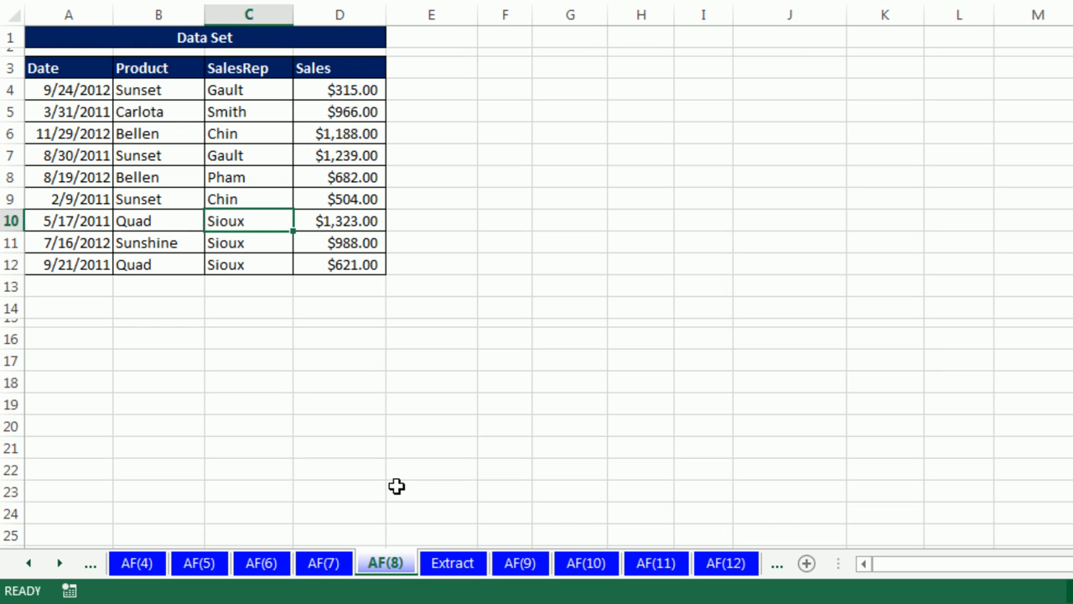
pyautogui.click(460, 570)
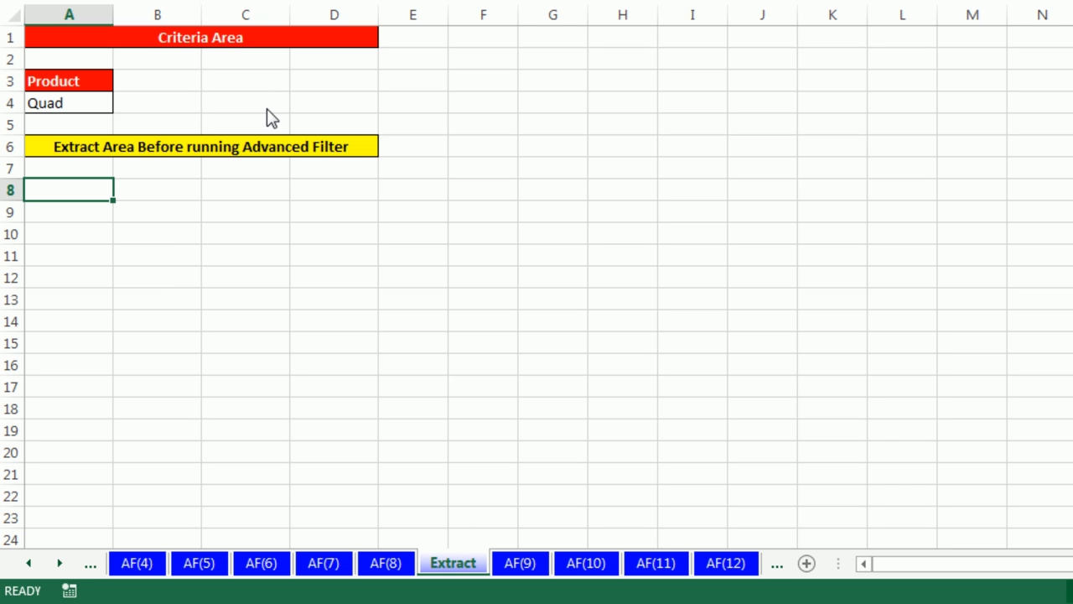
# Step: From the Extract sheet, run an Advanced Filter on AF(8)'s A3:D12 with criteria Extract!A3:A4, copying to Extract cell A8, and compare with the source
pyautogui.hotkey('alt', 'a')
pyautogui.press('q')
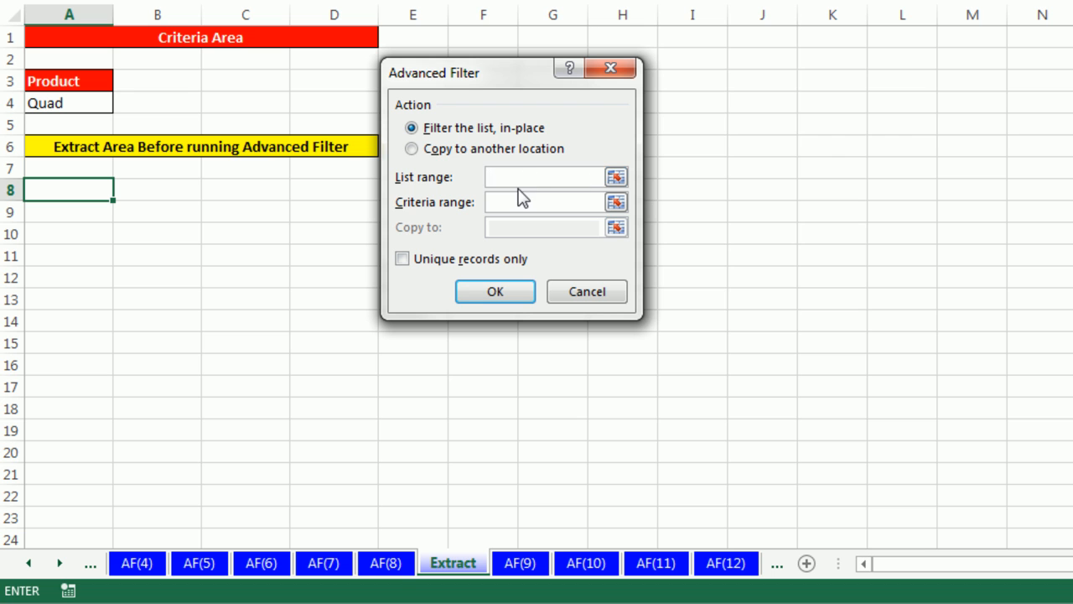
pyautogui.click(396, 570)
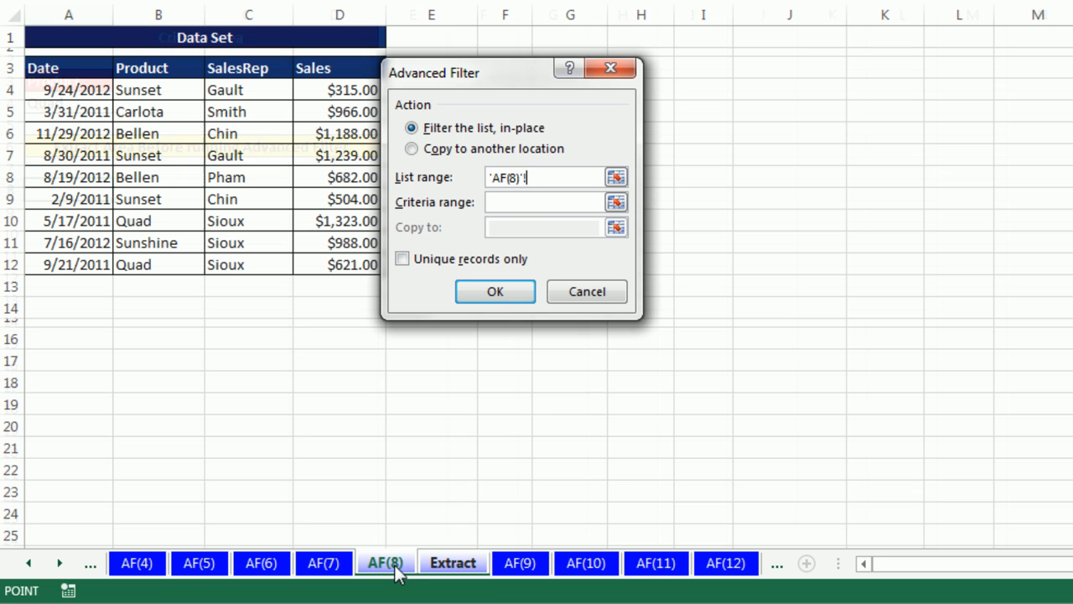
pyautogui.moveTo(73, 71); pyautogui.dragTo(350, 265)
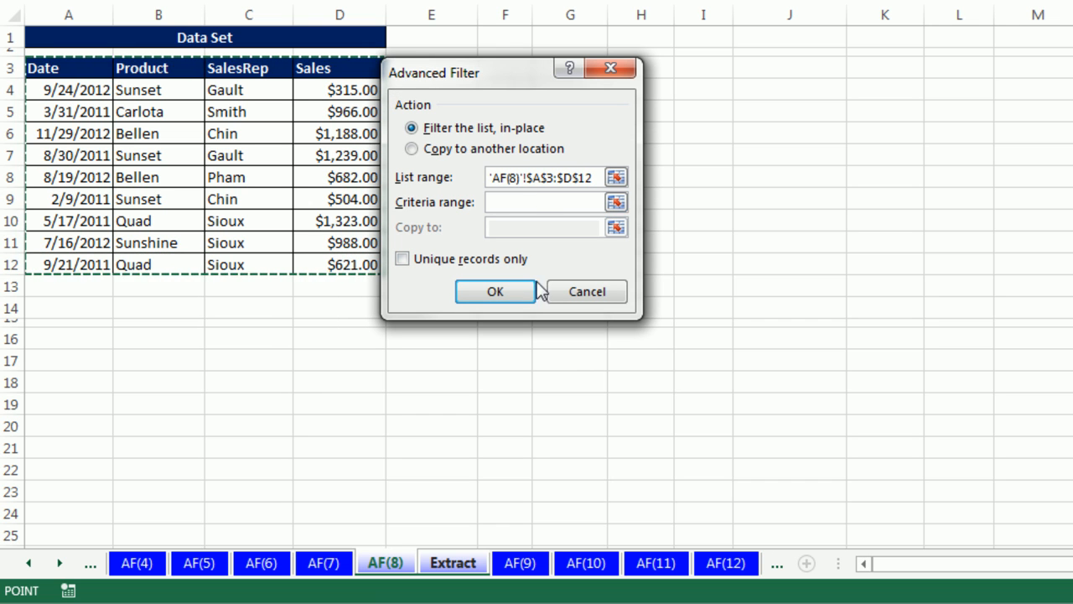
pyautogui.click(529, 202)
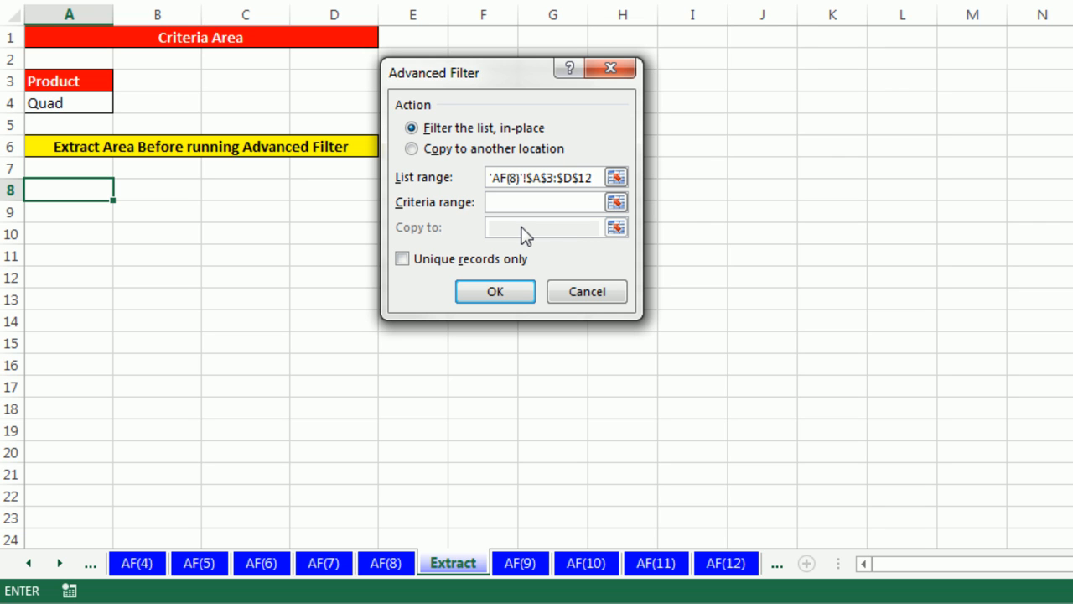
pyautogui.moveTo(83, 74); pyautogui.dragTo(71, 96)
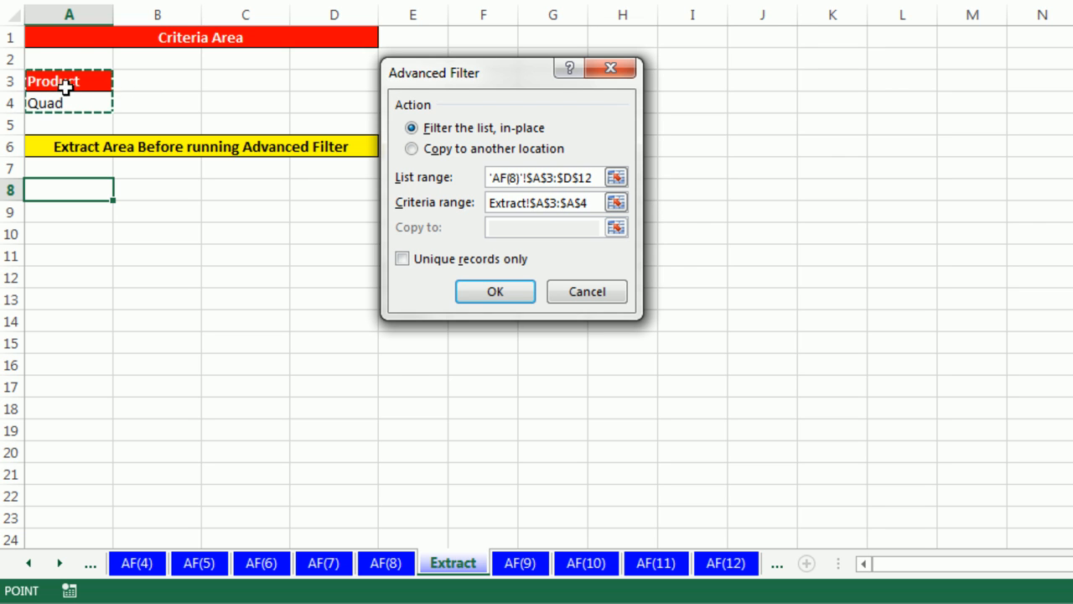
pyautogui.click(412, 148)
pyautogui.click(510, 225)
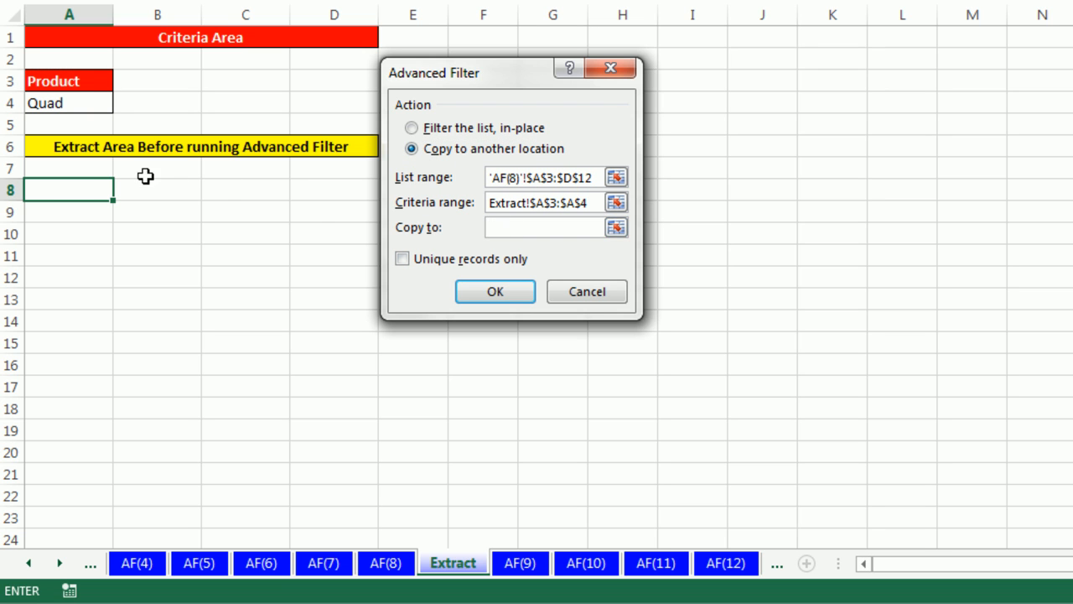
pyautogui.click(86, 184)
pyautogui.click(490, 290)
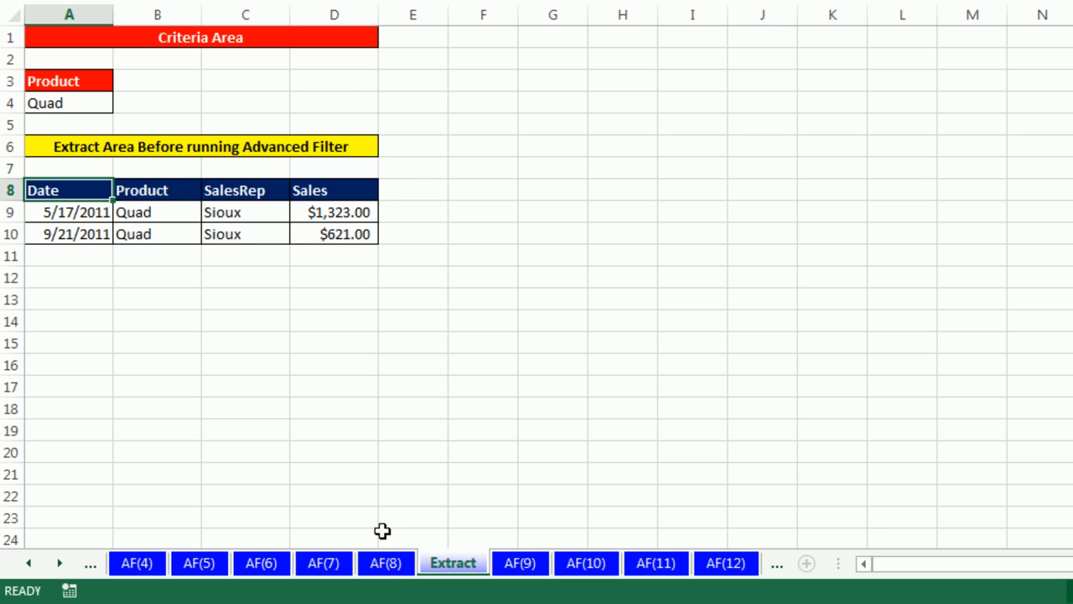
pyautogui.click(388, 564)
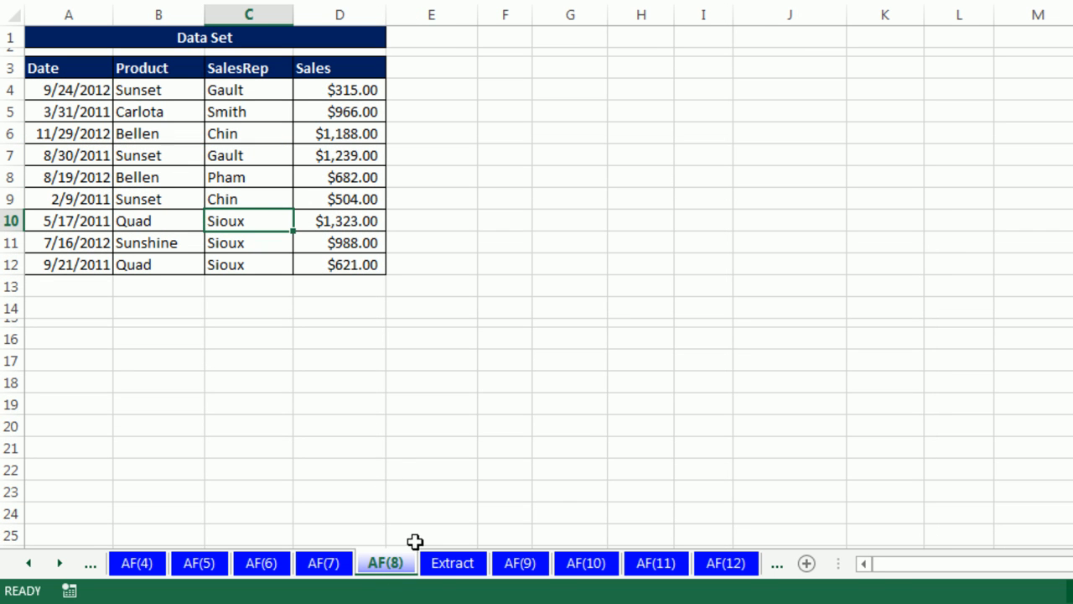
pyautogui.click(456, 567)
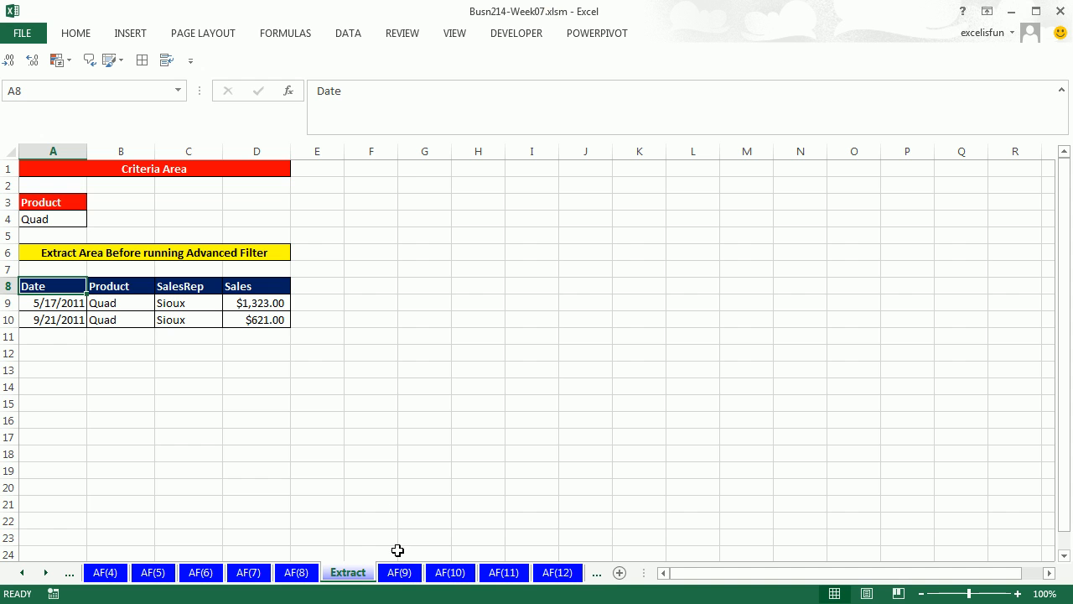
# Step: Open sheet AF(9) and examine its Date headers alongside the invoice records in the LotsOfData.xlsx workbook
pyautogui.click(401, 572)
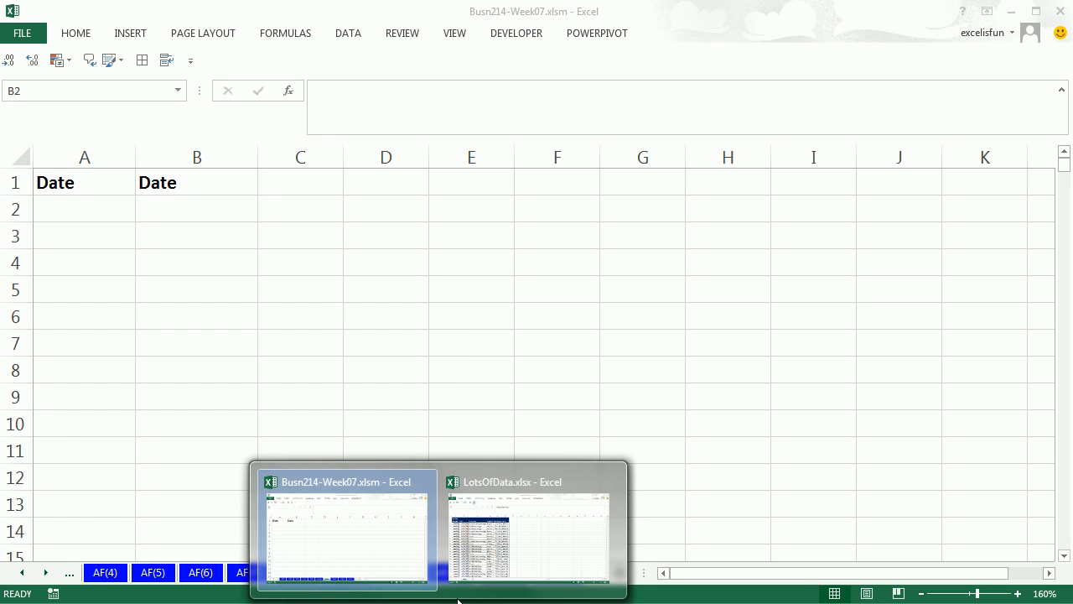
pyautogui.click(487, 556)
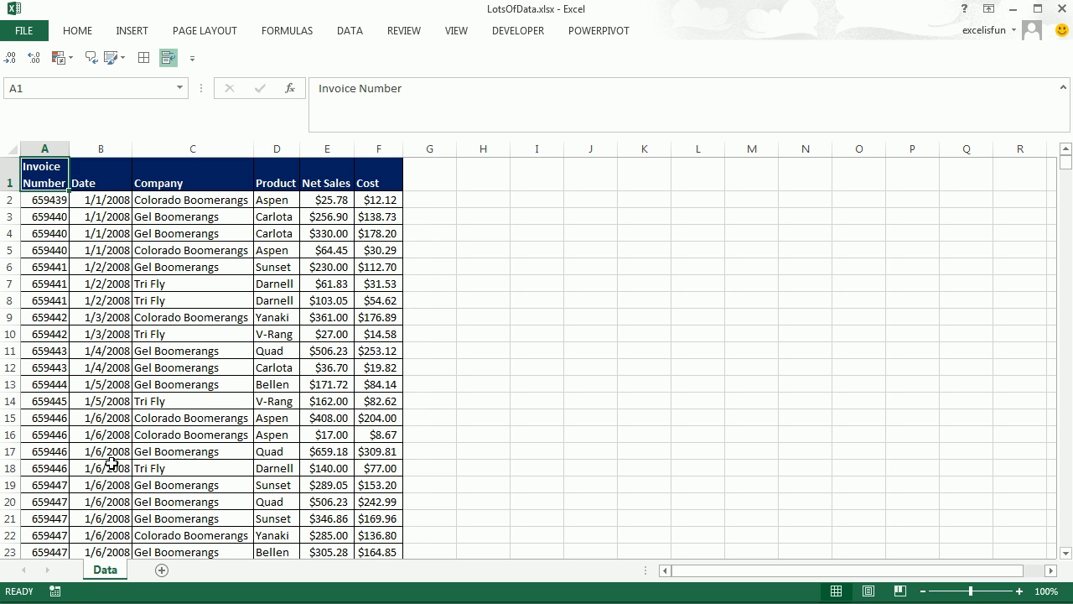
pyautogui.click(127, 264)
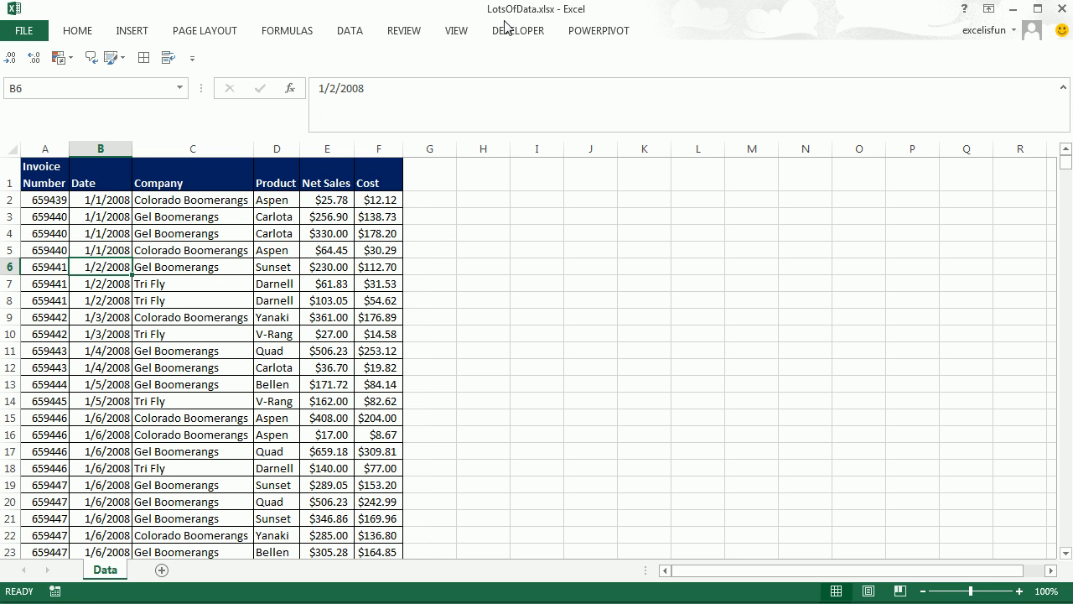
pyautogui.hotkey('alt', 'Tab')
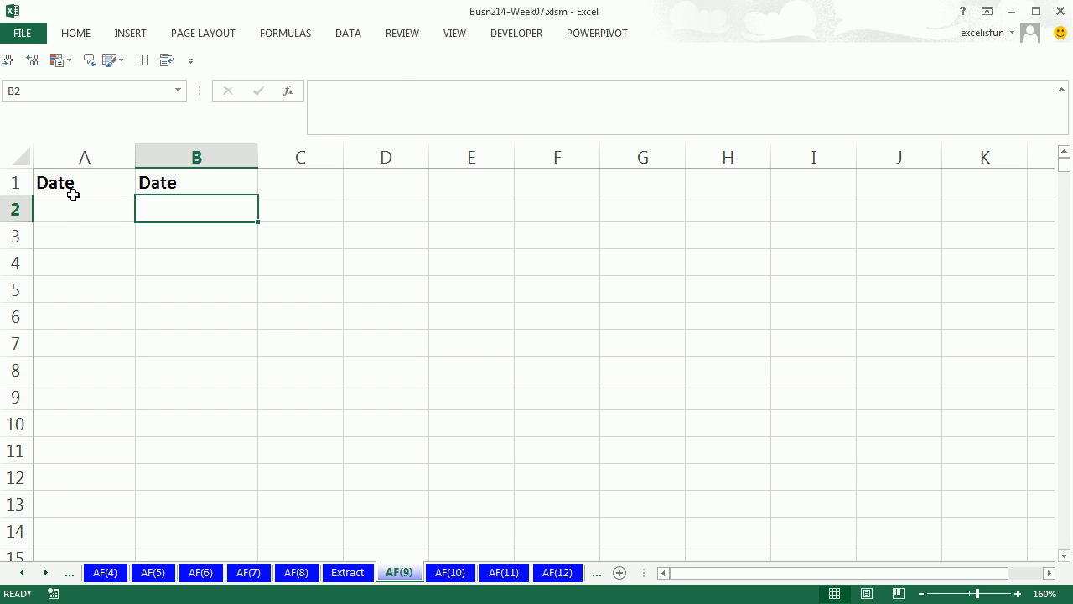
pyautogui.hotkey('alt', 'Tab')
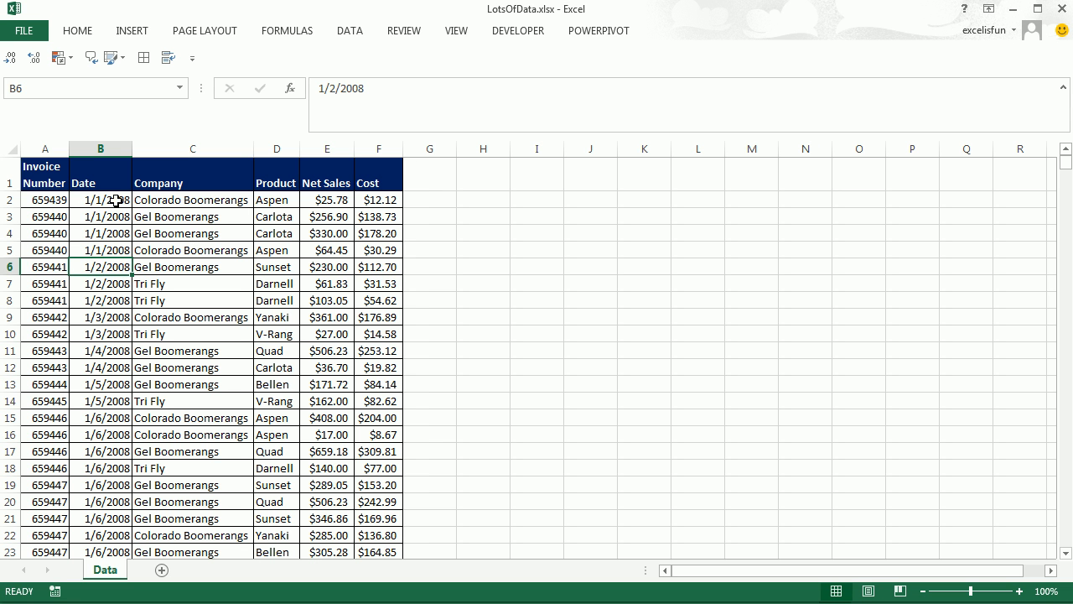
# Step: Check the first and last entries of the Date column in LotsOfData.xlsx
pyautogui.click(117, 200)
pyautogui.hotkey('ctrl', 'Down')
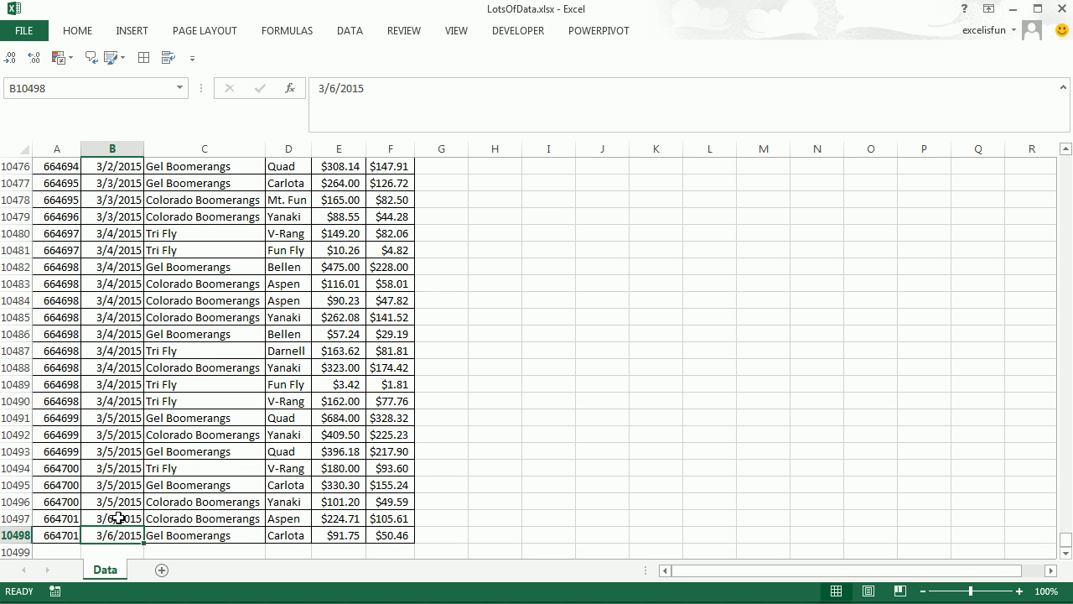
pyautogui.hotkey('ctrl', 'Home')
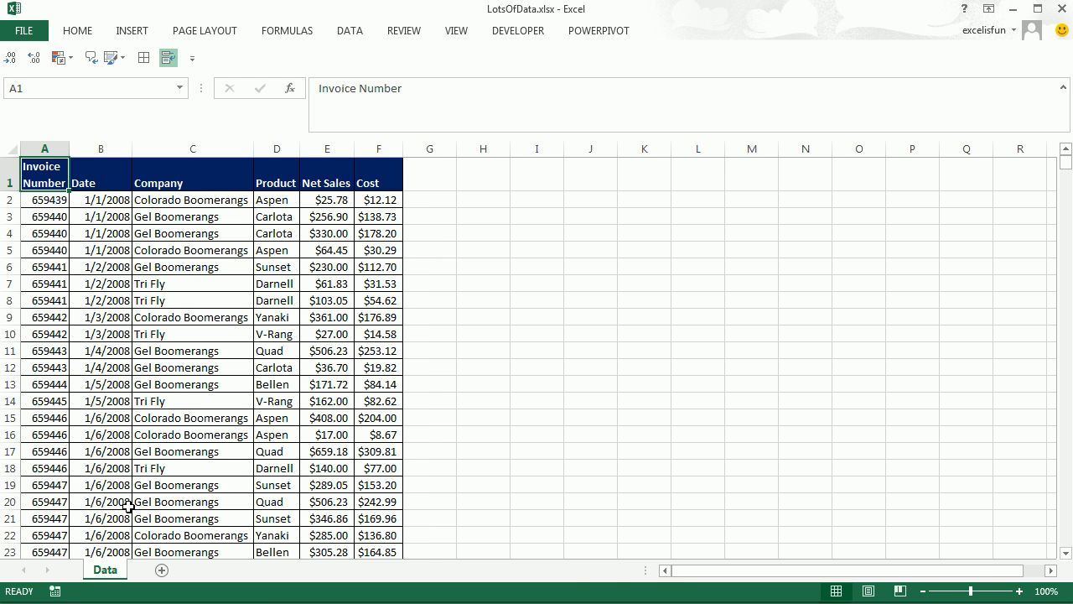
# Step: On sheet AF(9) of Busn214-Week07.xlsm, enter the date criteria >=1/1/2010 in A2 and <=12/31/2013 in B2
pyautogui.hotkey('ctrl', 'Tab')
pyautogui.click(100, 208)
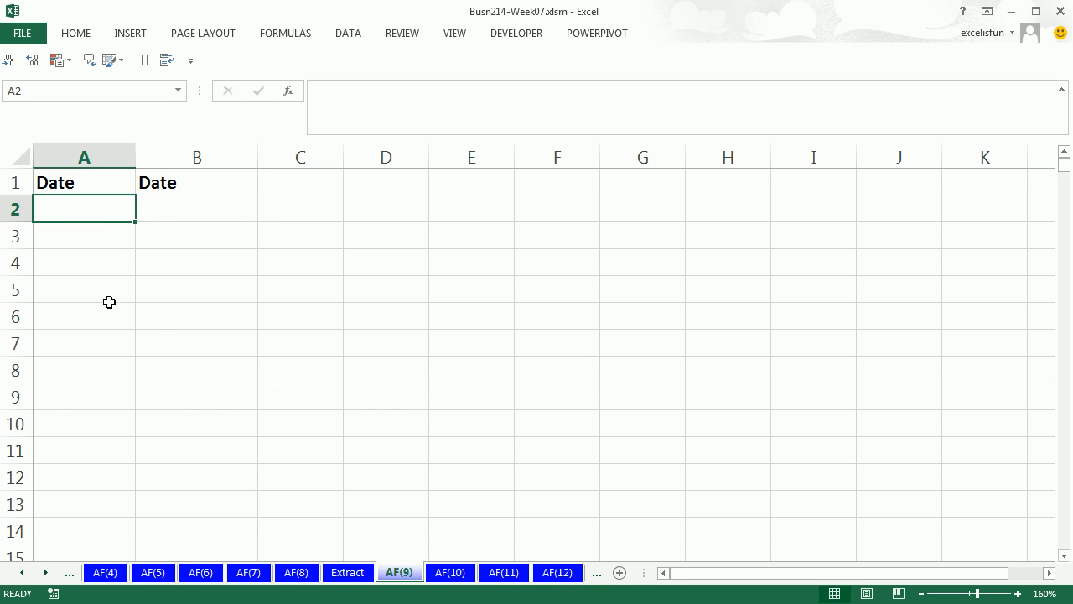
pyautogui.write('>=1/')
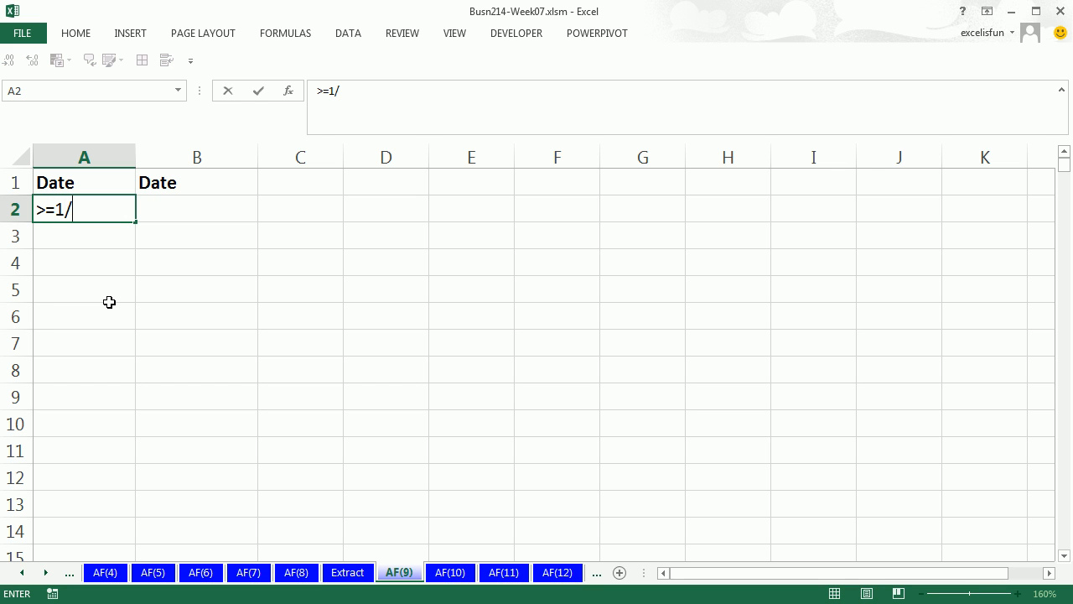
pyautogui.write('1/2010')
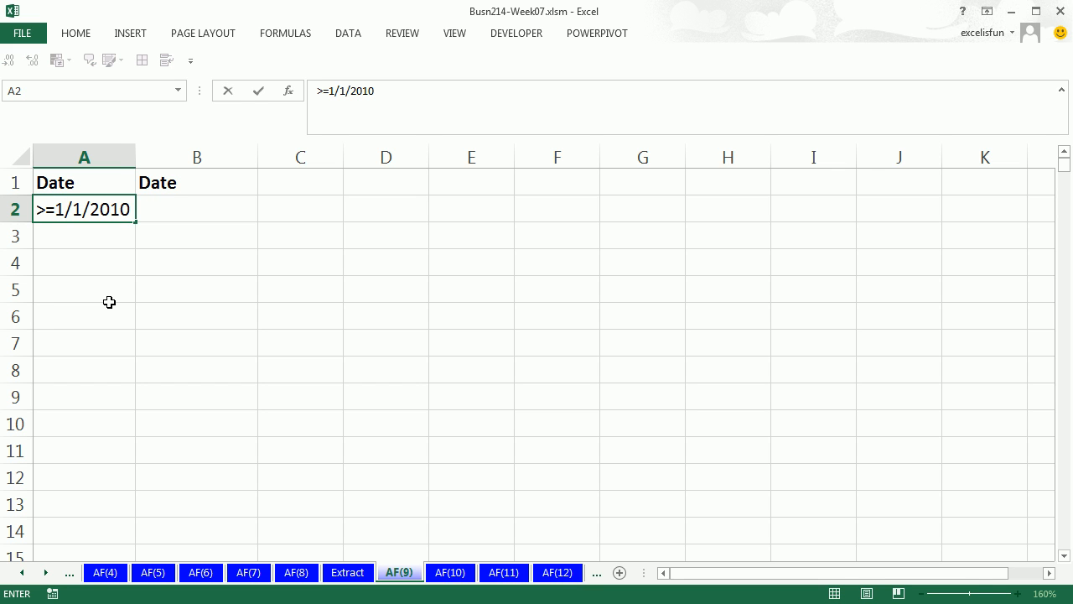
pyautogui.press('Tab')
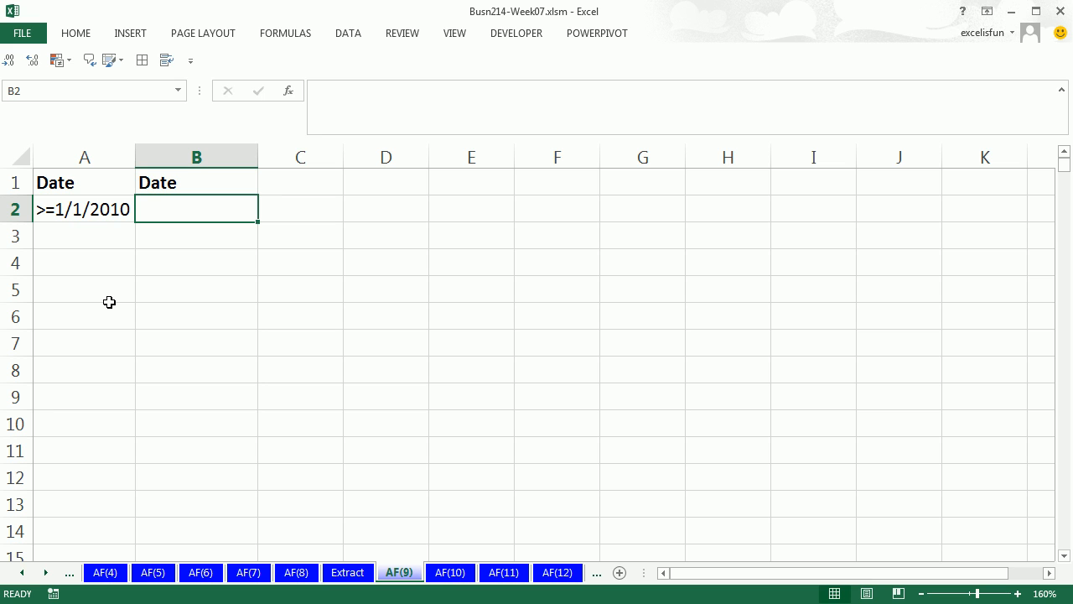
pyautogui.write('<=12')
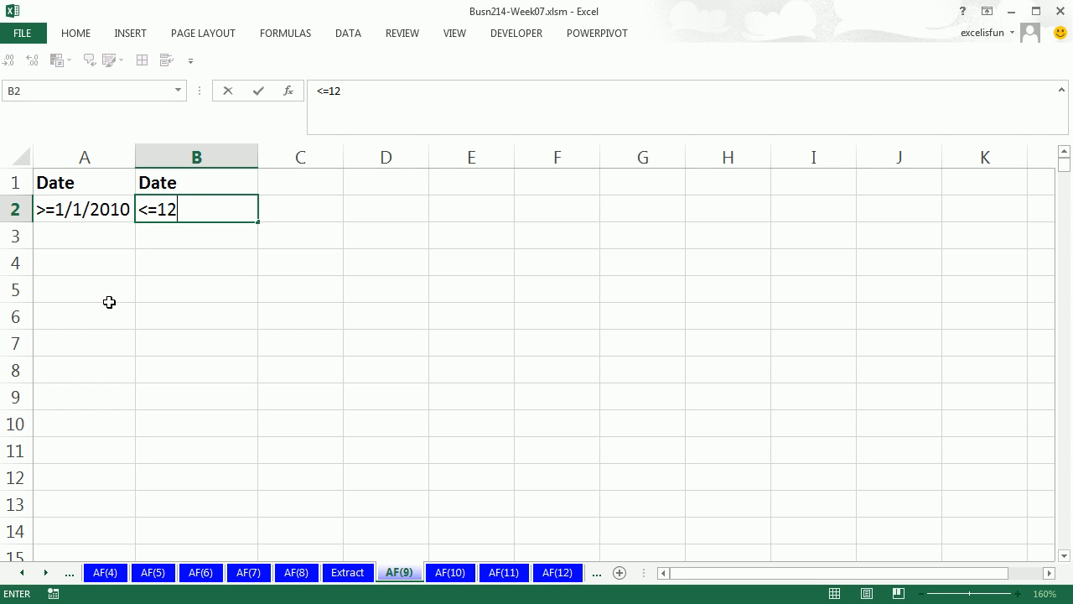
pyautogui.write('/31/2013')
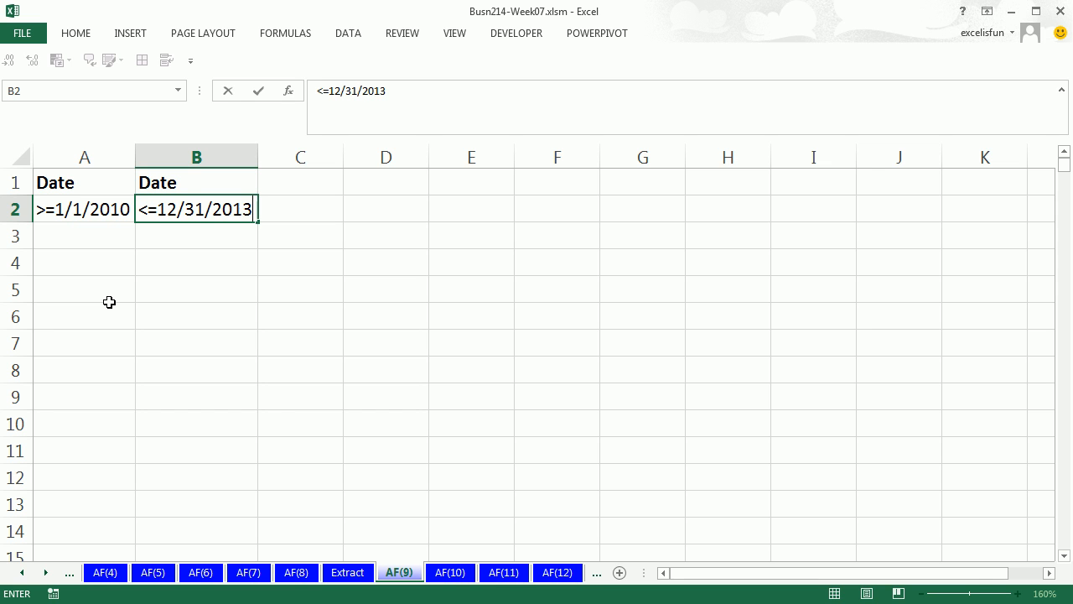
pyautogui.press('Return')
# Step: From AF(9) cell A5, set up an Advanced Filter that copies to another location, with LotsOfData.xlsx Data!A1:F10498 as list range
pyautogui.click(102, 300)
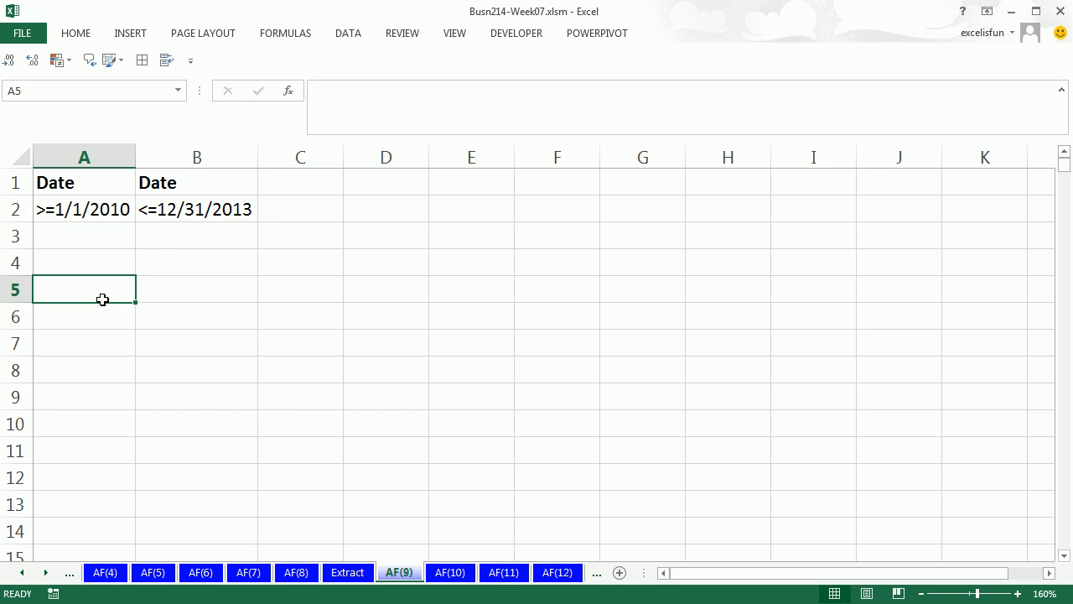
pyautogui.hotkey('alt', 'a')
pyautogui.press('q')
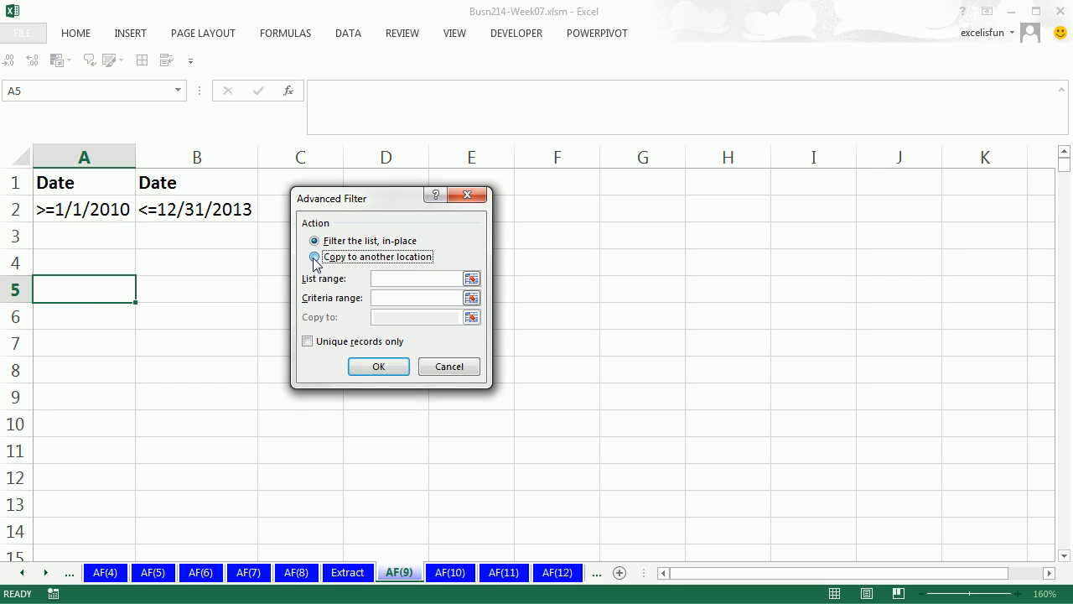
pyautogui.click(314, 256)
pyautogui.click(419, 274)
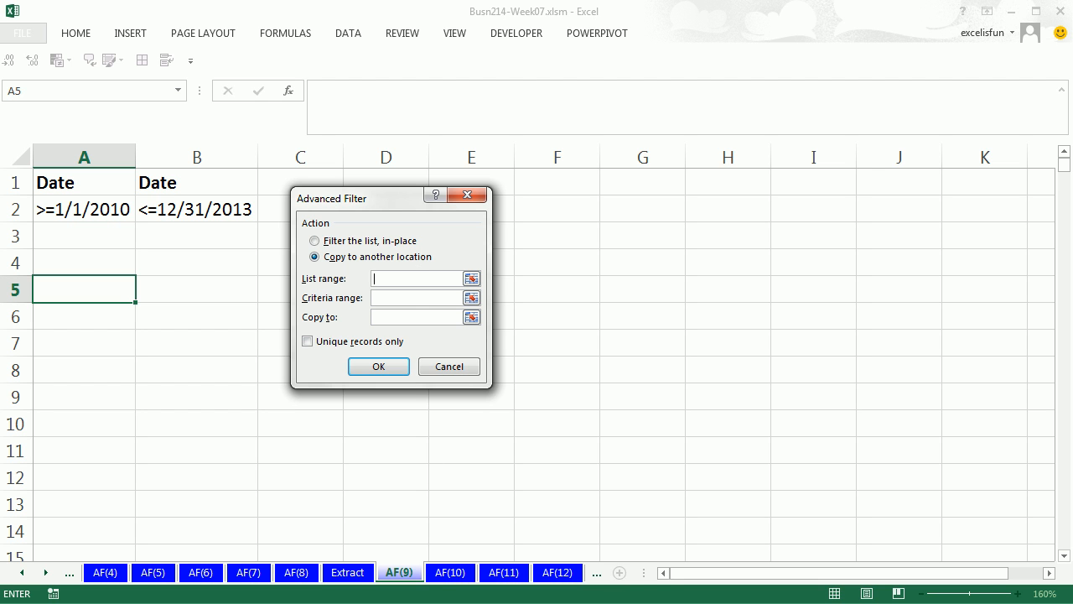
pyautogui.click(438, 603)
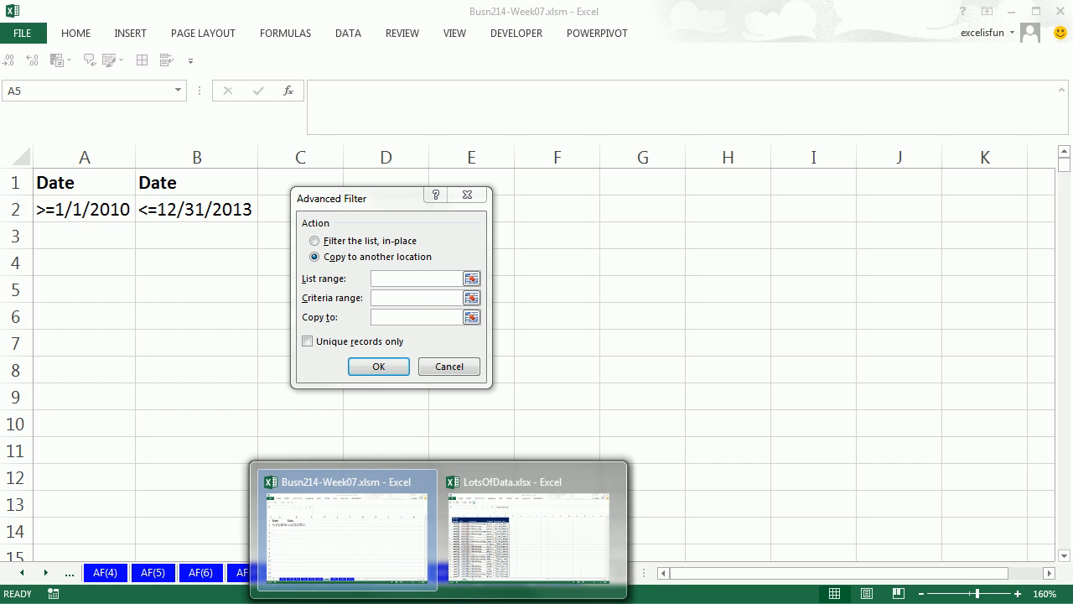
pyautogui.click(479, 544)
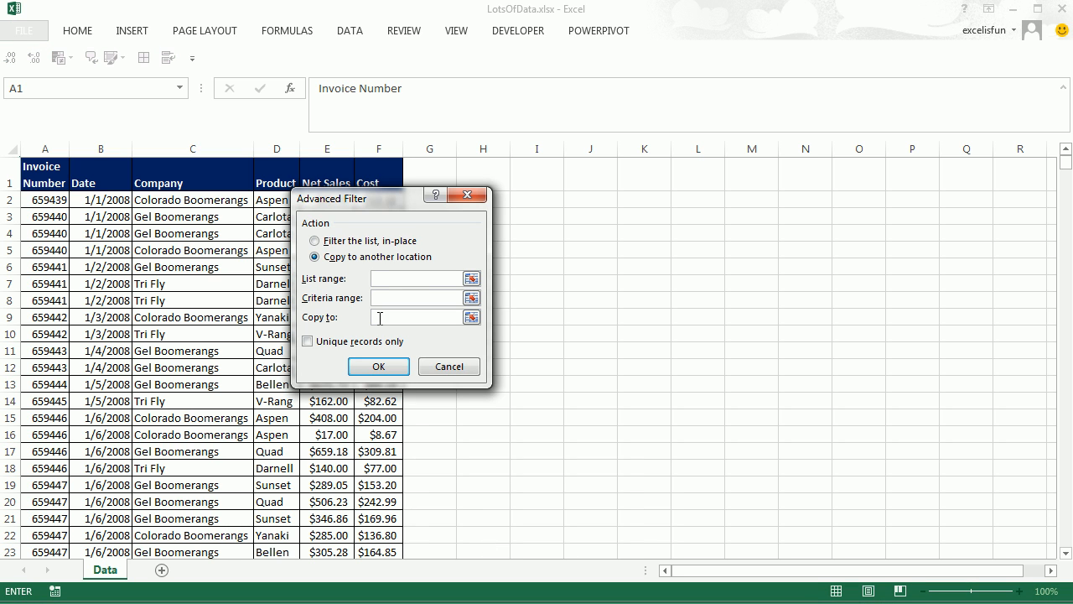
pyautogui.moveTo(376, 198); pyautogui.dragTo(502, 194)
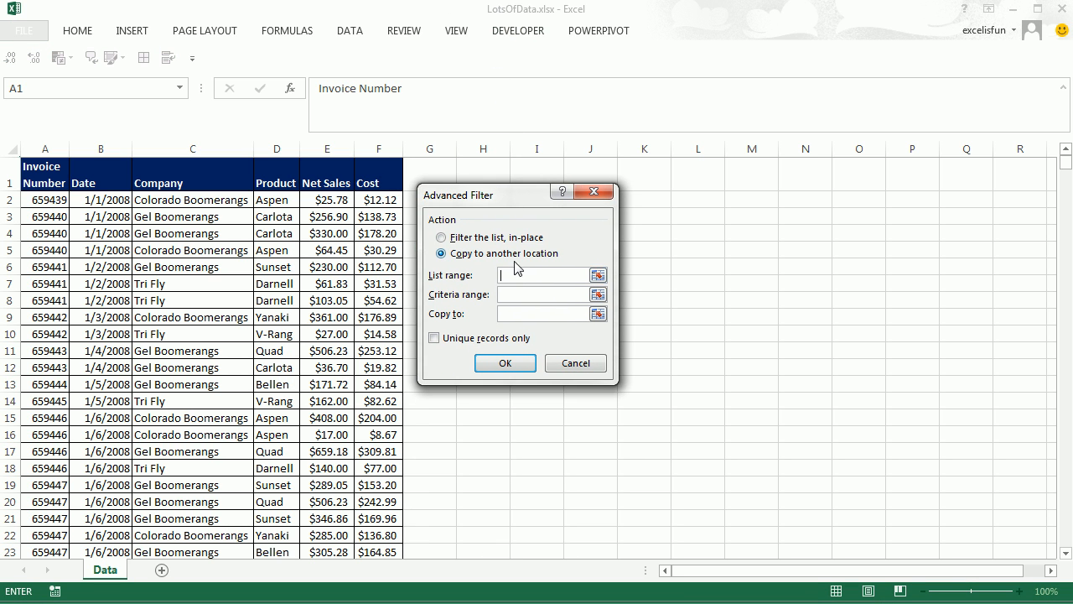
pyautogui.click(40, 179)
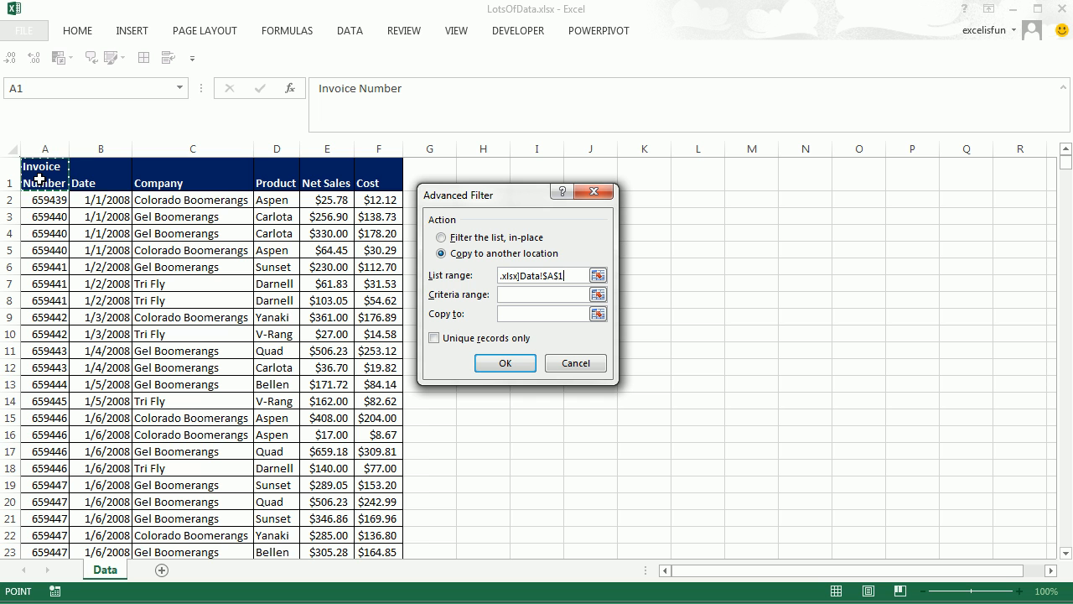
pyautogui.hotkey('ctrl', 'shift', 'Right')
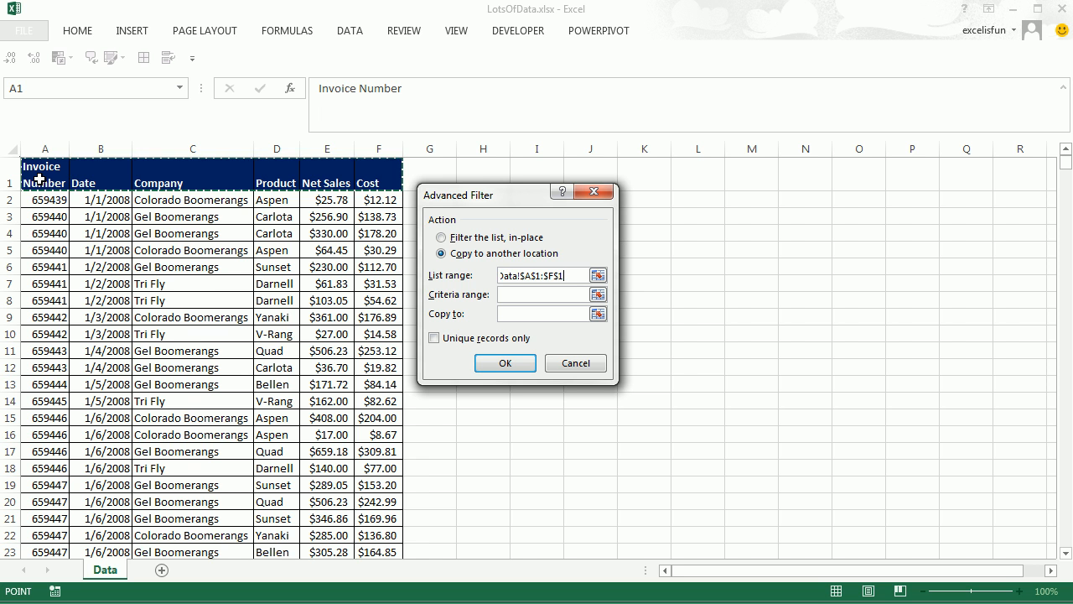
pyautogui.hotkey('ctrl', 'shift', 'Down')
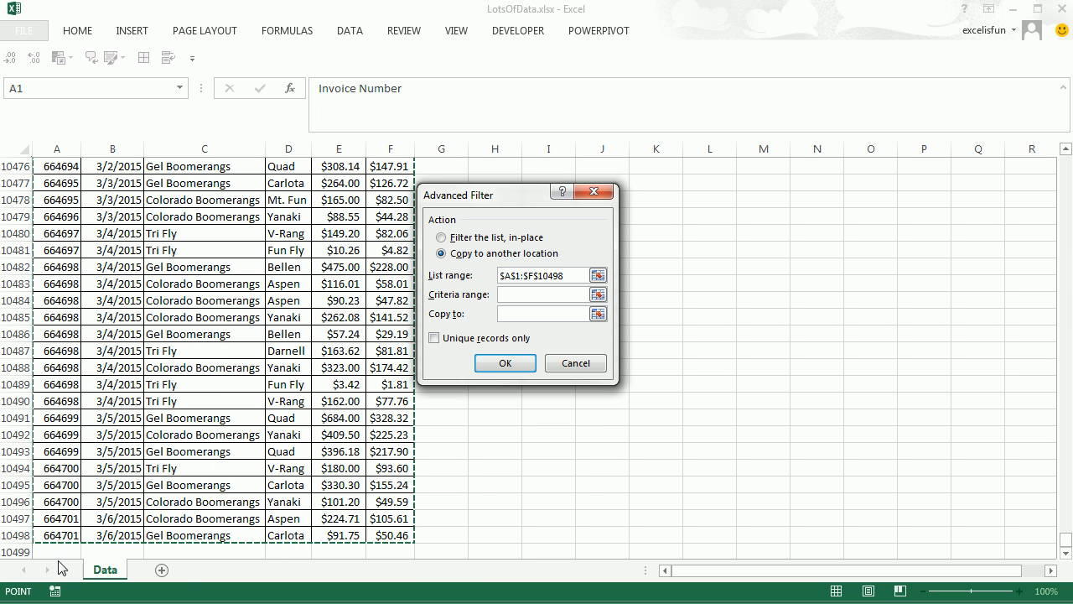
# Step: Set the criteria range to AF(9)!A1:B2 and the copy destination to AF(9)!A5, and run the Advanced Filter
pyautogui.click(504, 315)
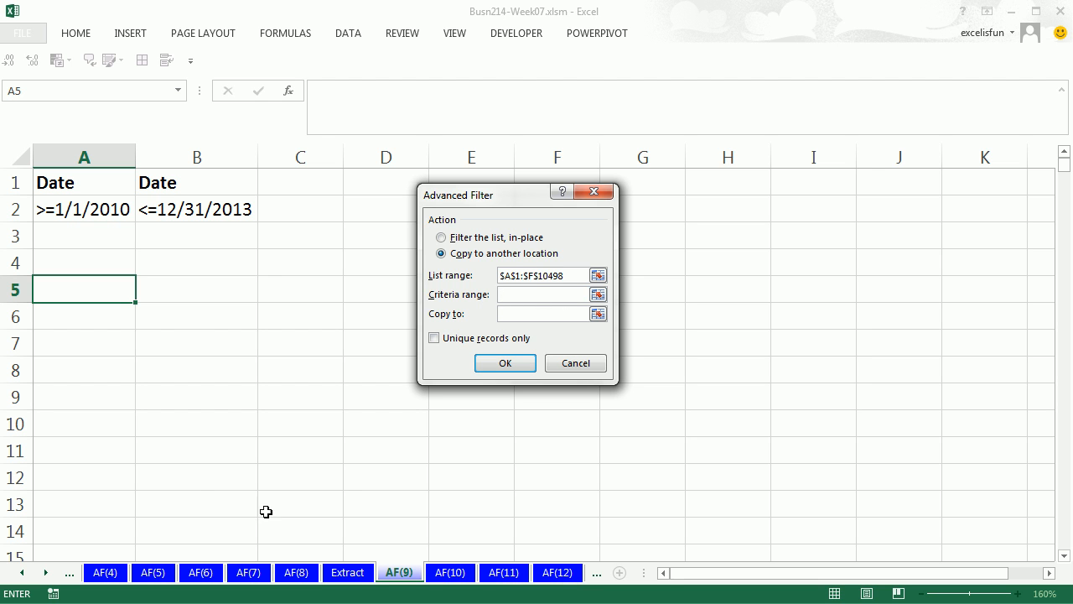
pyautogui.moveTo(54, 186); pyautogui.dragTo(240, 214)
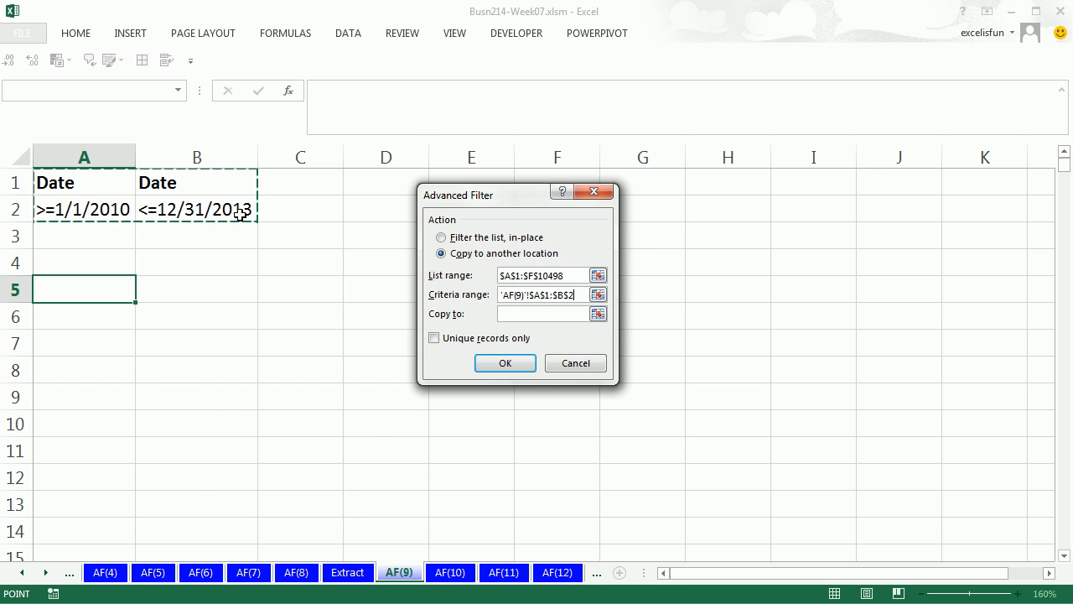
pyautogui.click(534, 320)
pyautogui.click(81, 290)
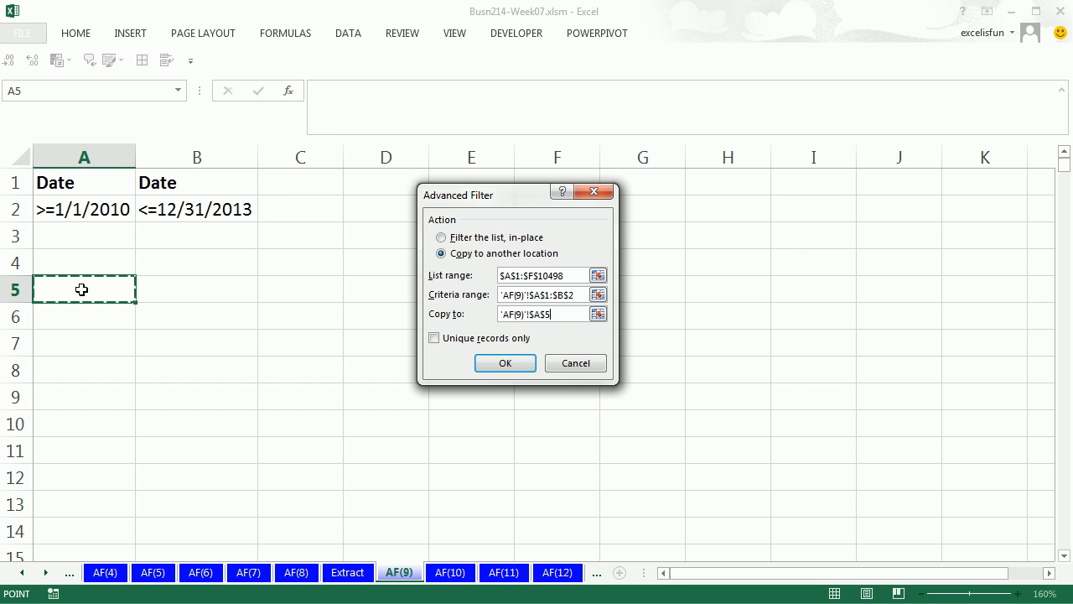
pyautogui.click(504, 362)
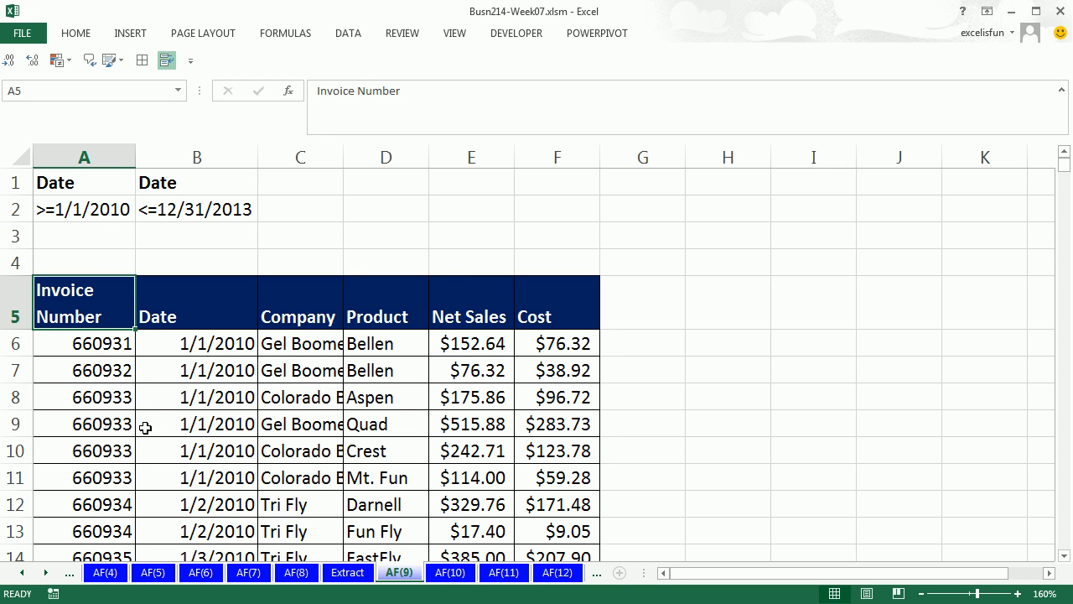
# Step: Check the first and last dates of the extracted records on AF(9), and open sheet AF(10)
pyautogui.click(205, 350)
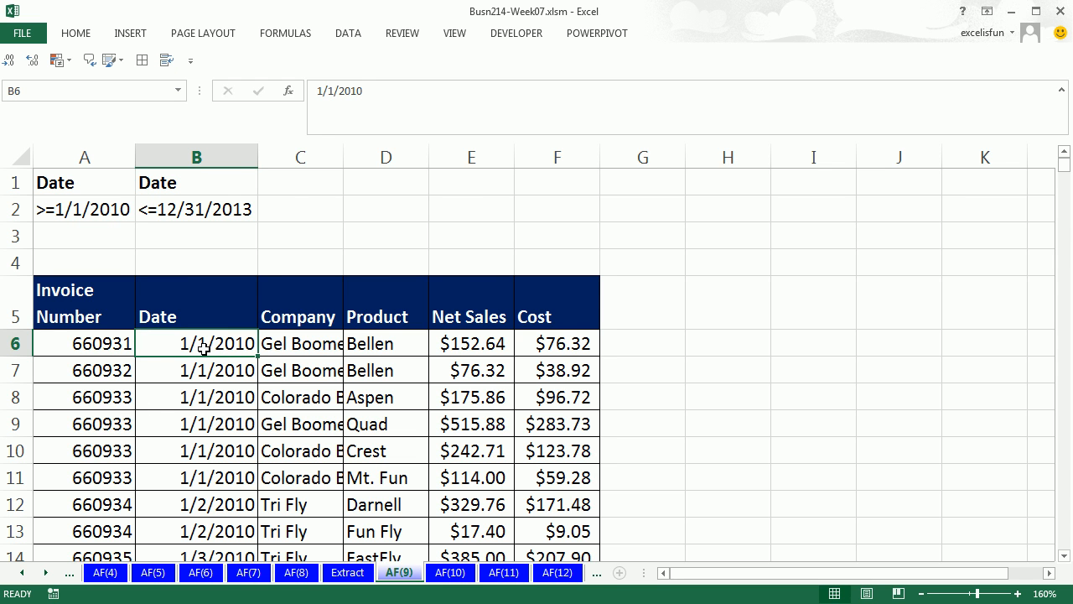
pyautogui.hotkey('ctrl', 'Down')
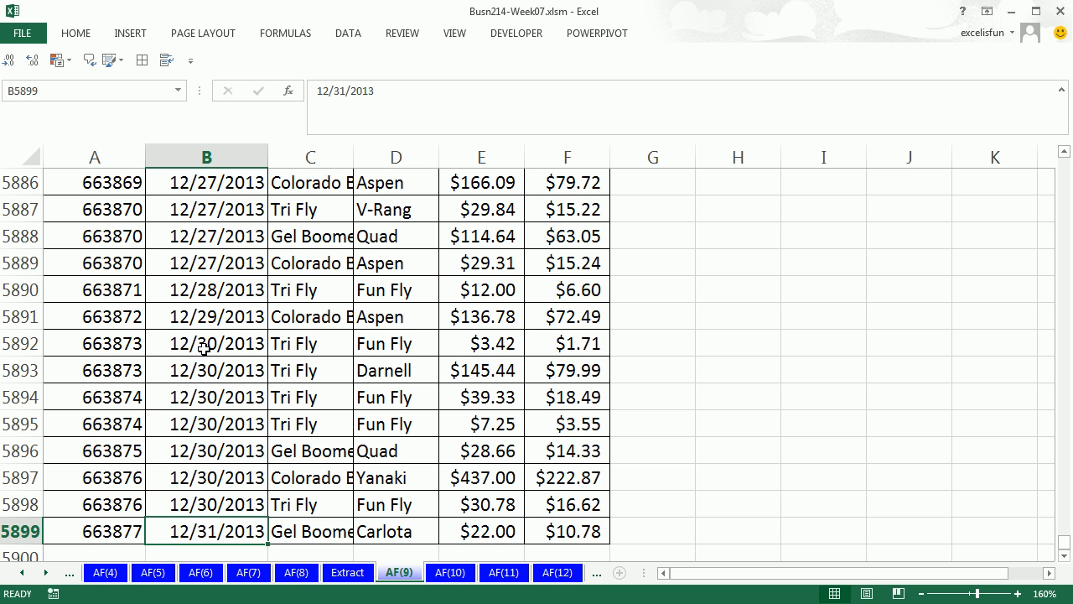
pyautogui.hotkey('ctrl', 'Home')
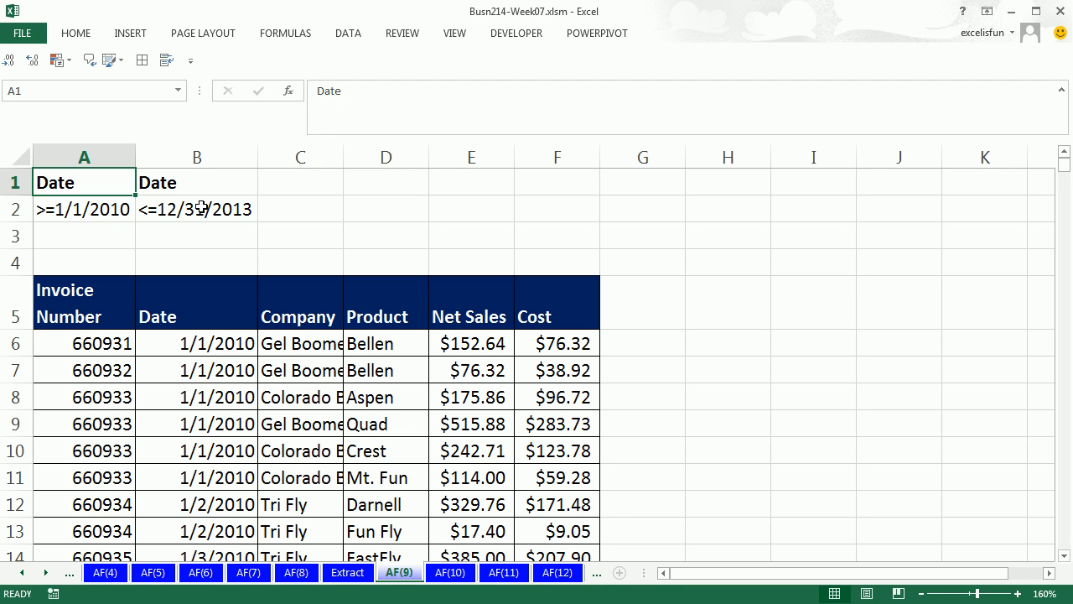
pyautogui.click(450, 572)
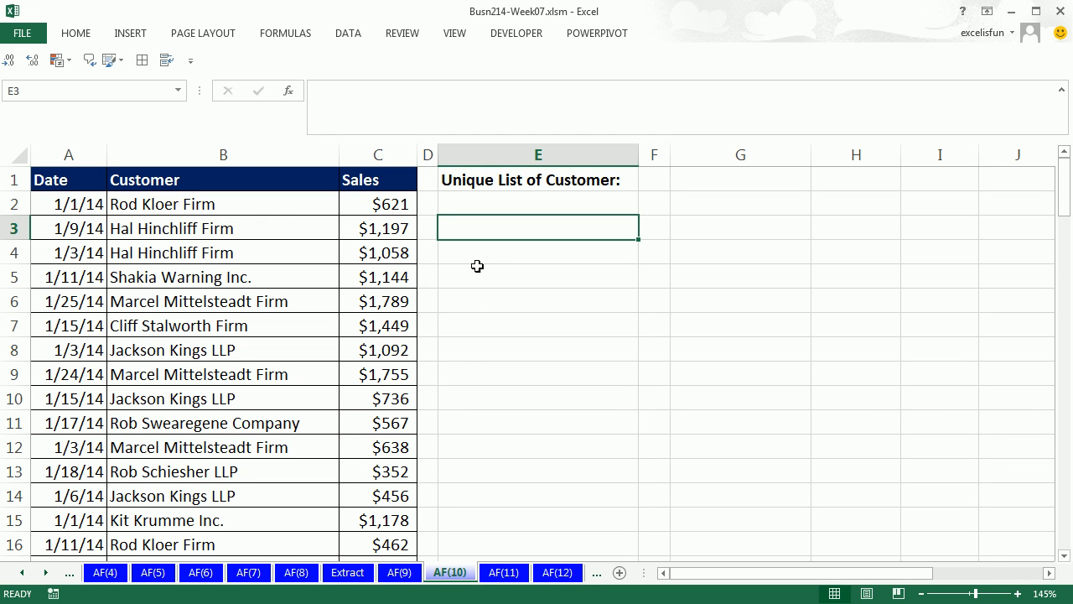
pyautogui.click(312, 229)
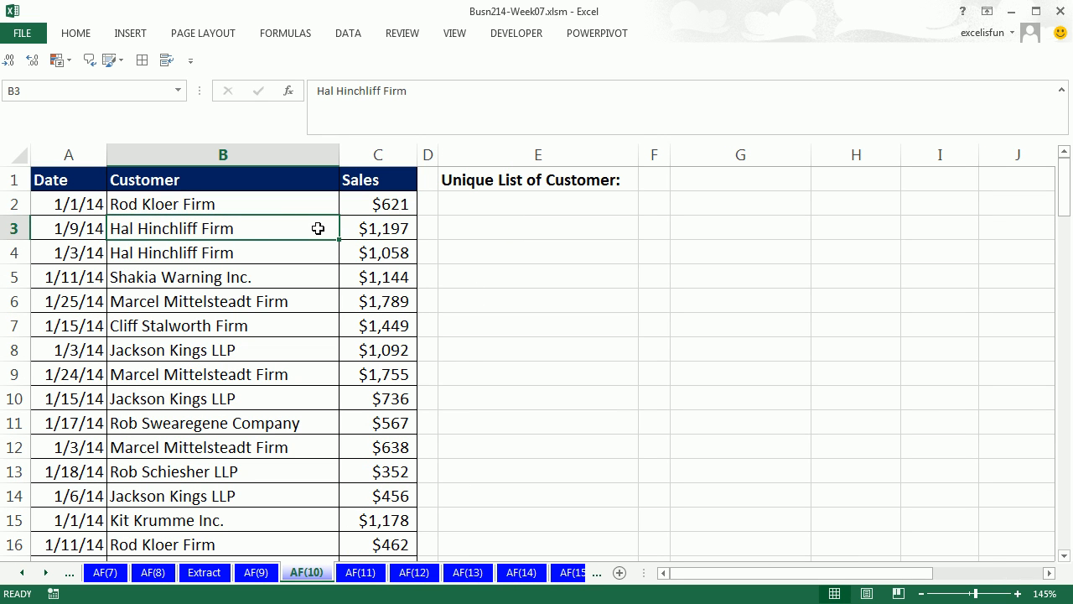
pyautogui.press('alt')
pyautogui.press('a')
pyautogui.press('q')
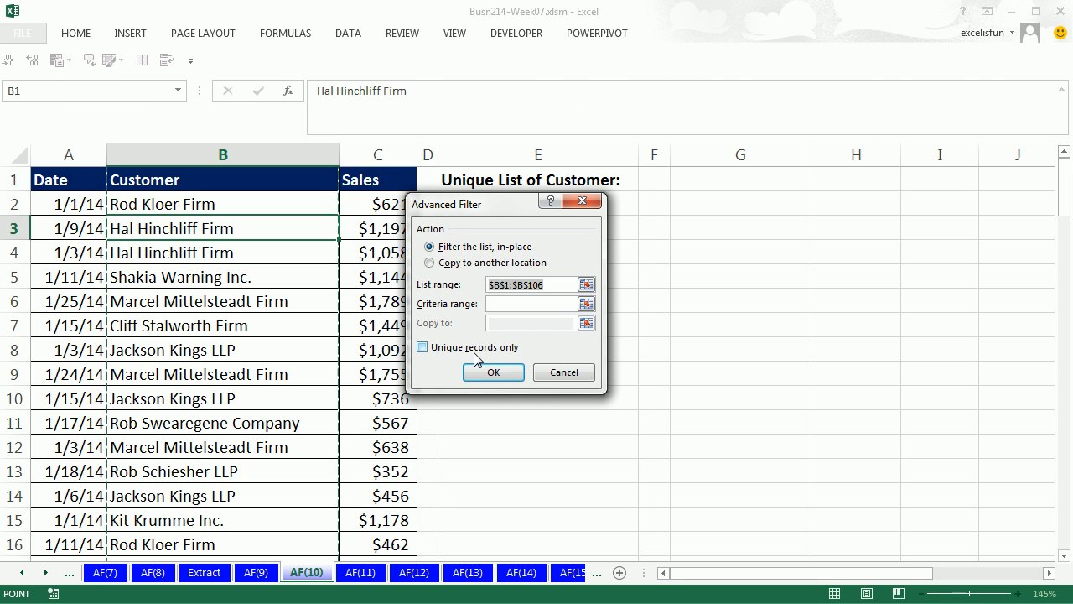
pyautogui.press('Escape')
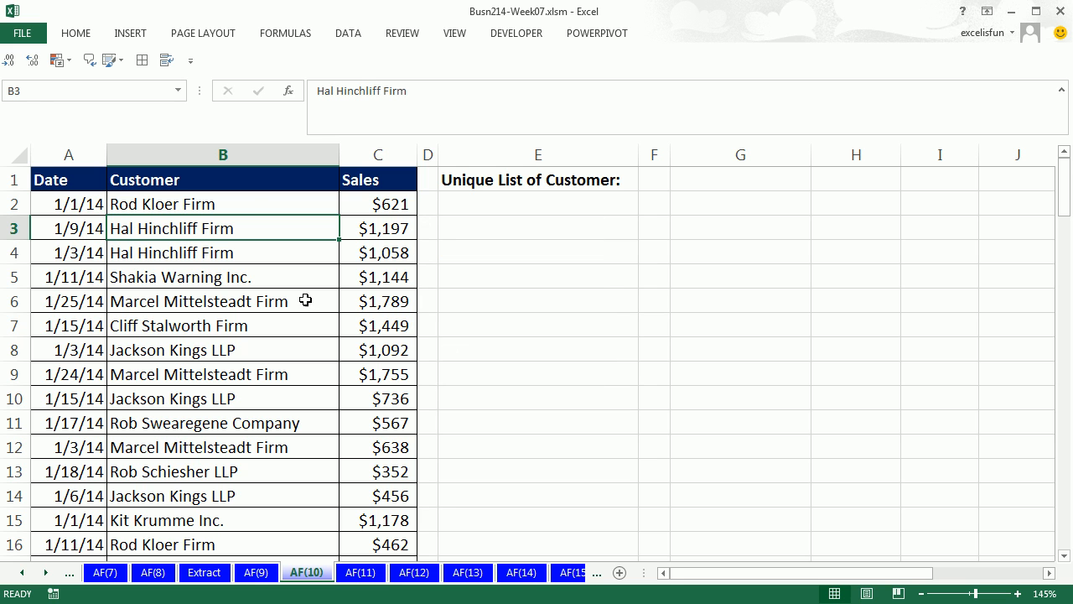
# Step: Examine the Customer column's header and repeated entries on sheet AF(10)
pyautogui.moveTo(226, 184); pyautogui.dragTo(226, 445)
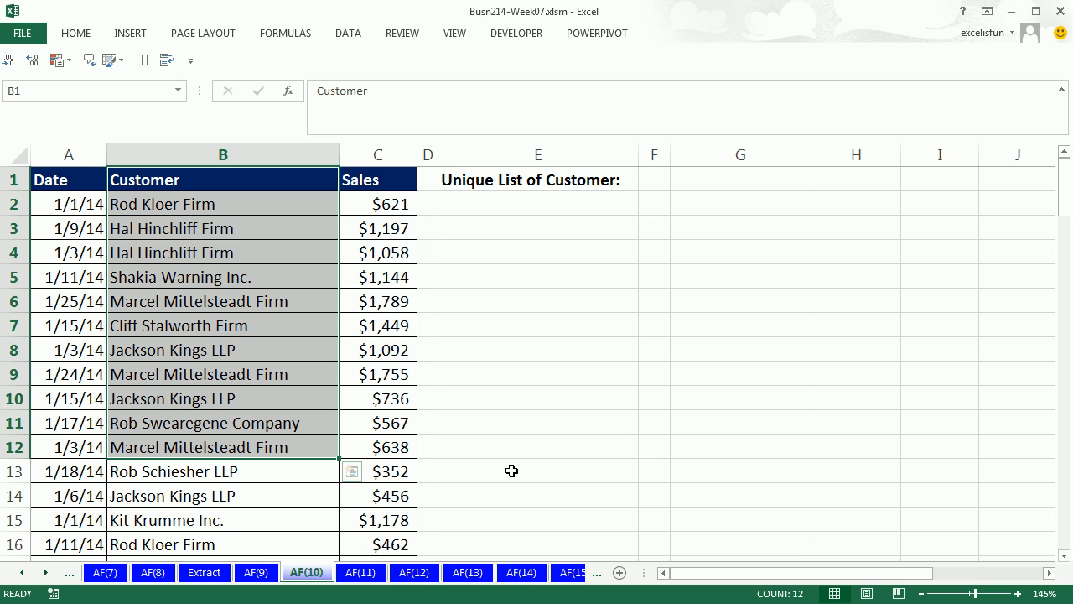
pyautogui.click(258, 260)
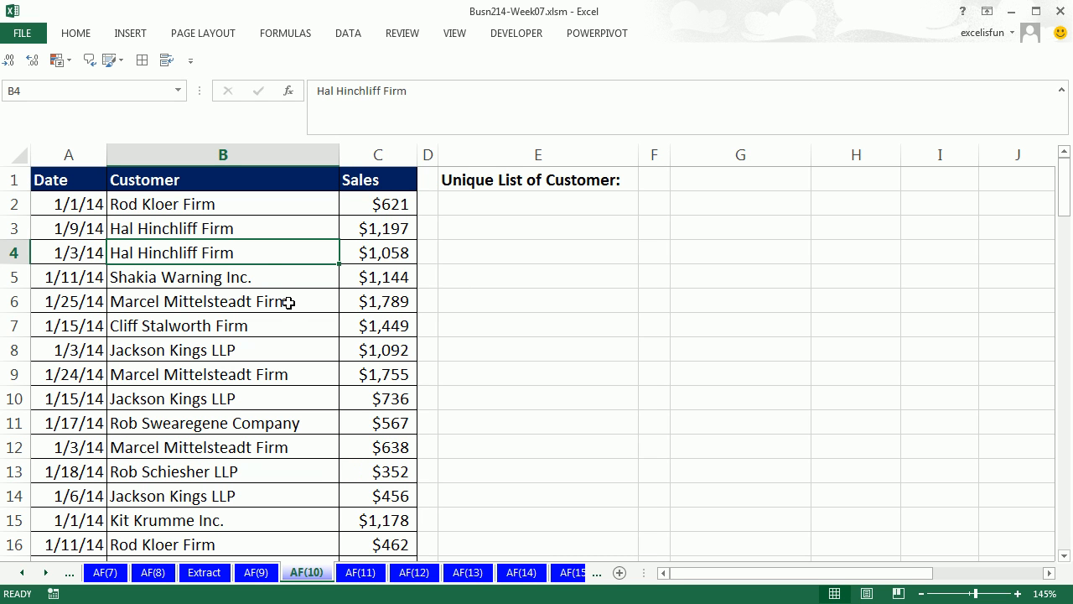
pyautogui.click(228, 180)
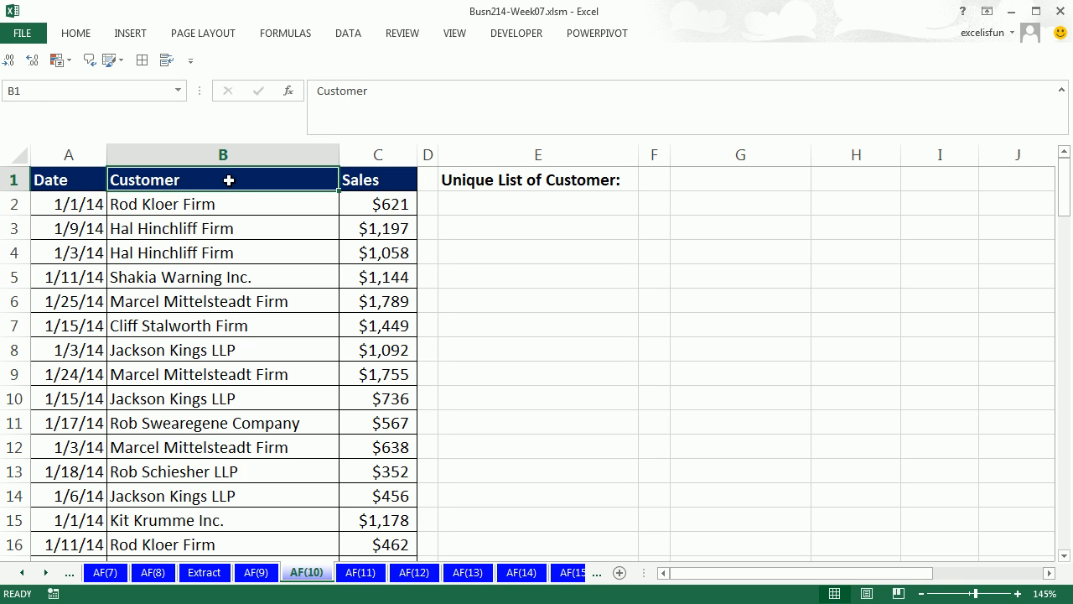
pyautogui.moveTo(247, 210); pyautogui.dragTo(257, 423)
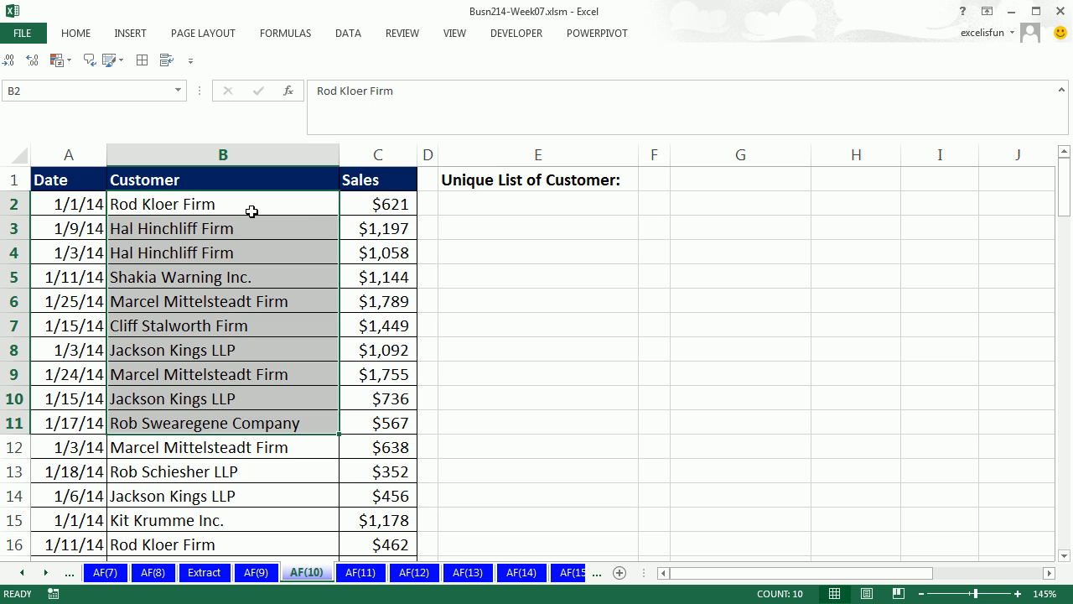
# Step: From the Customer header on AF(10), set up an Advanced Filter of B1:B106 that copies to another location
pyautogui.click(223, 183)
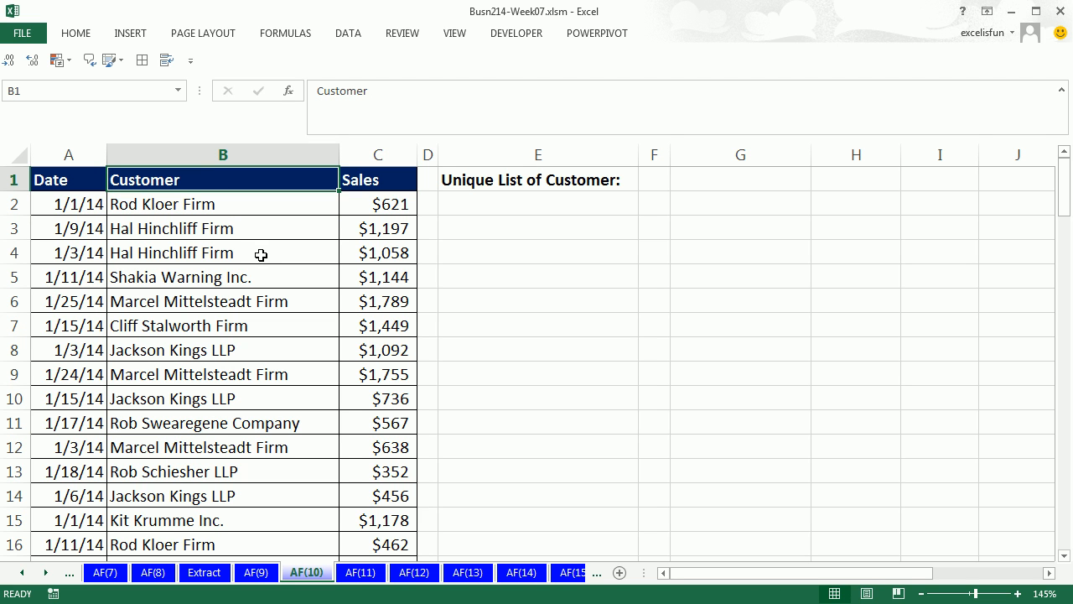
pyautogui.hotkey('alt', 'a')
pyautogui.press('q')
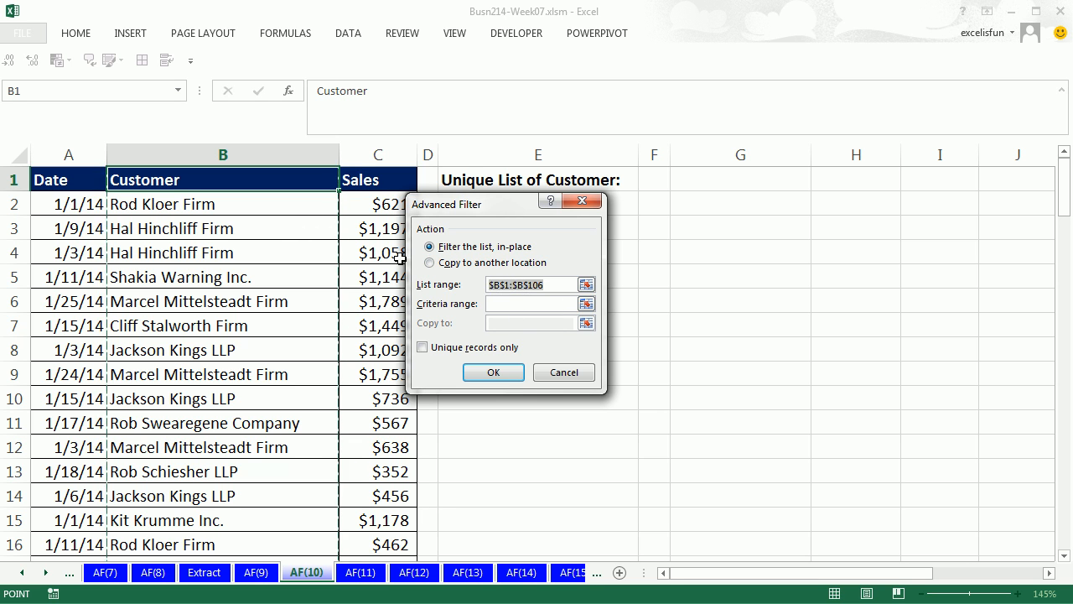
pyautogui.click(431, 264)
pyautogui.click(528, 306)
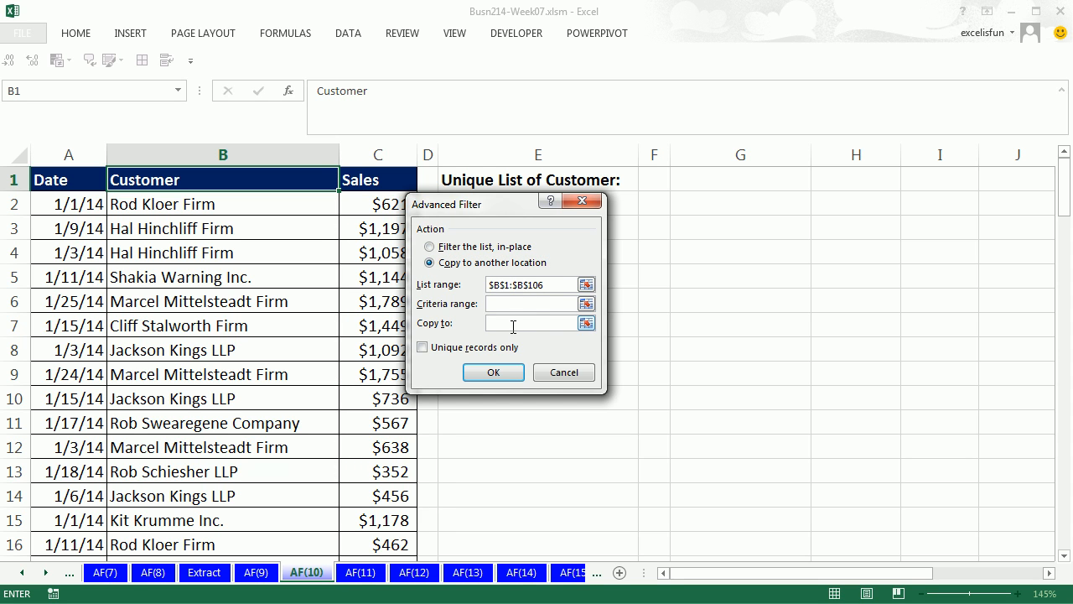
# Step: Set the copy destination to AF(10)!E3 with unique records only, run the Advanced Filter, and select the extracted list E3:E15
pyautogui.moveTo(506, 214); pyautogui.dragTo(517, 308)
pyautogui.click(509, 229)
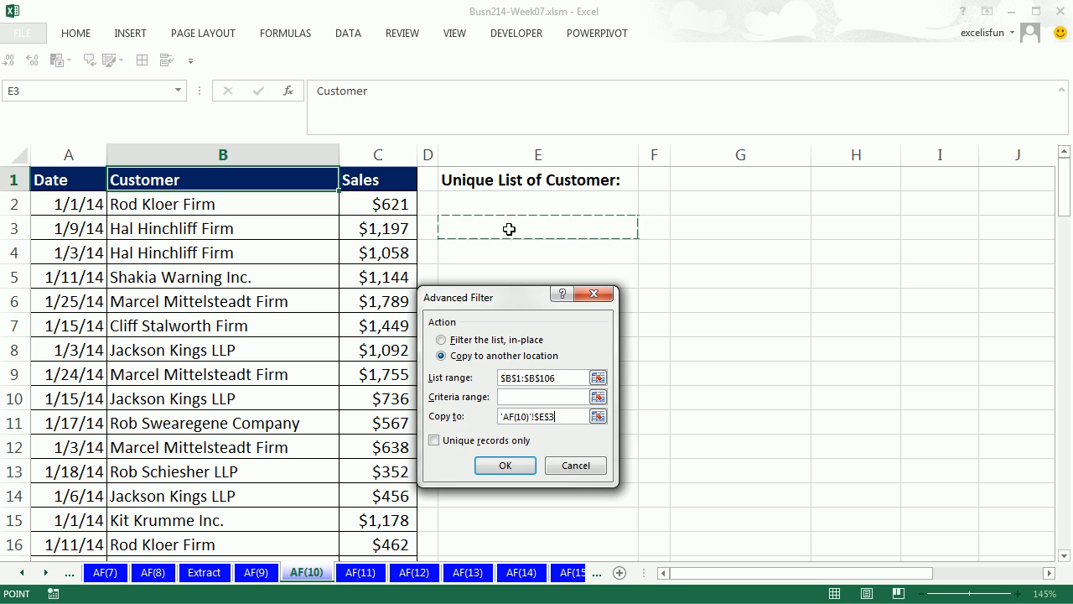
pyautogui.click(436, 442)
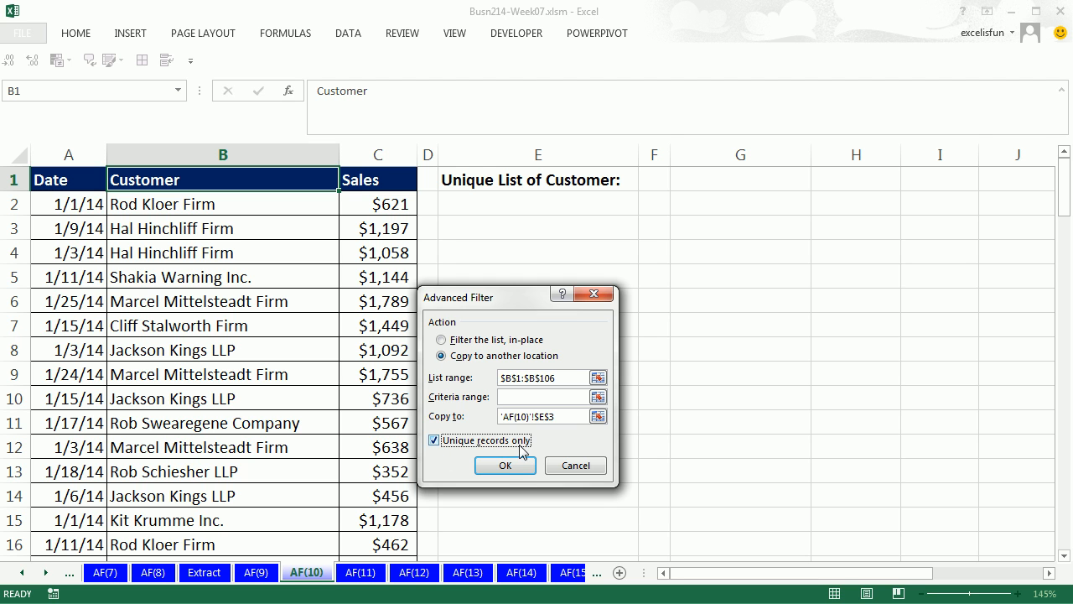
pyautogui.click(505, 466)
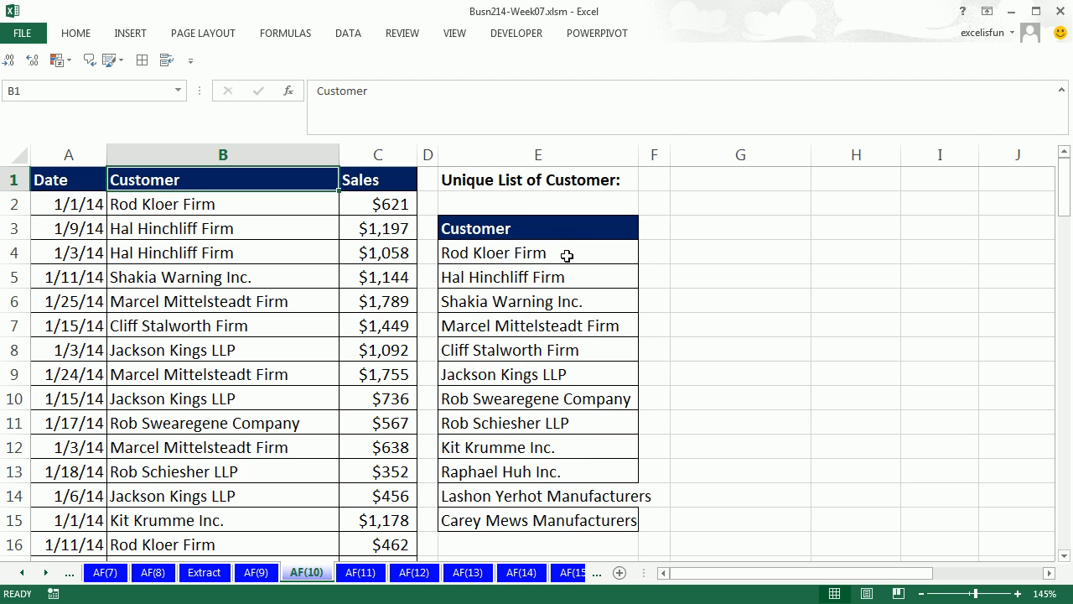
pyautogui.moveTo(558, 232); pyautogui.dragTo(532, 514)
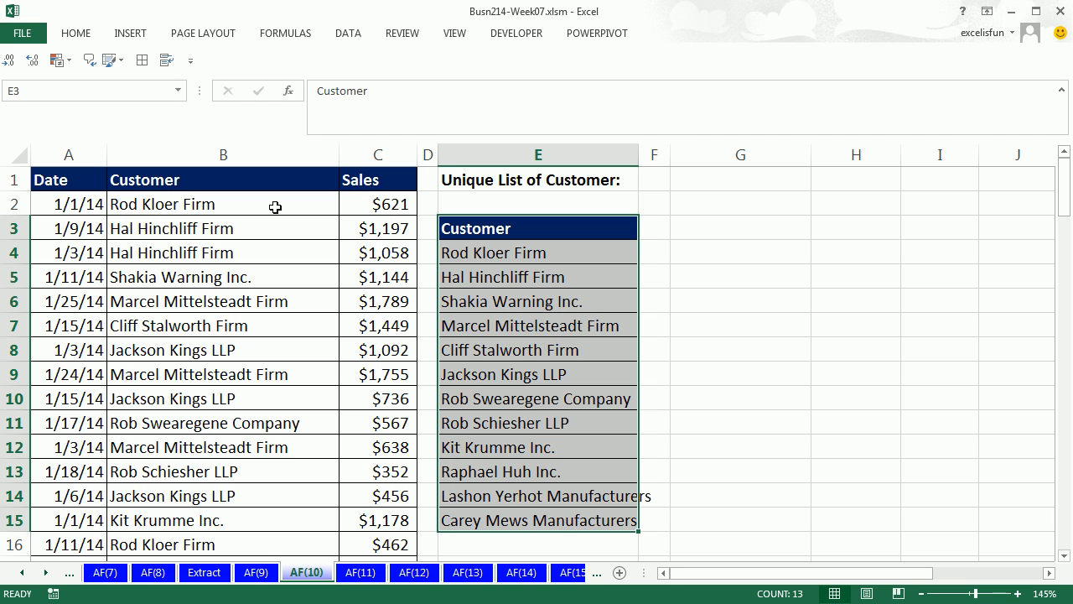
# Step: Open sheet AF(11) and examine the Customer column, the >1500 sales criterion and the Customer extract header in E6
pyautogui.click(367, 578)
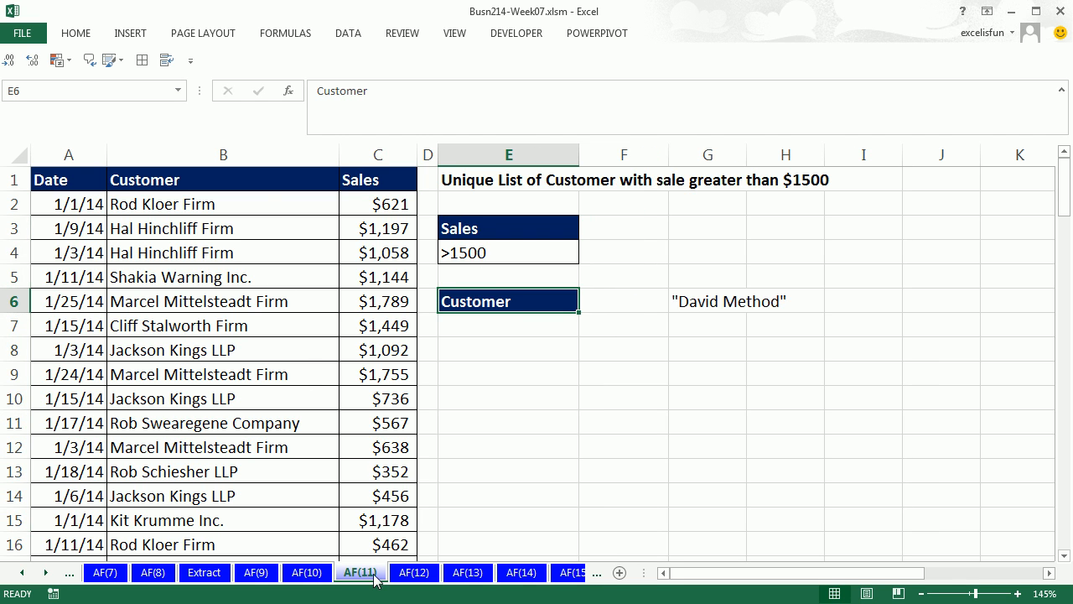
pyautogui.click(249, 190)
pyautogui.moveTo(249, 194); pyautogui.dragTo(250, 471)
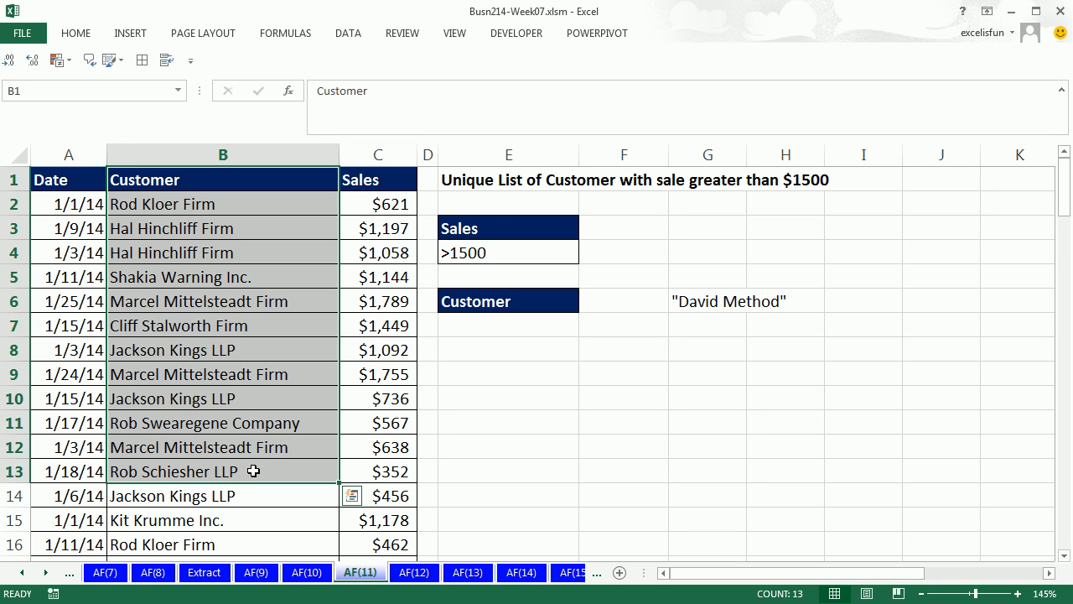
pyautogui.click(491, 252)
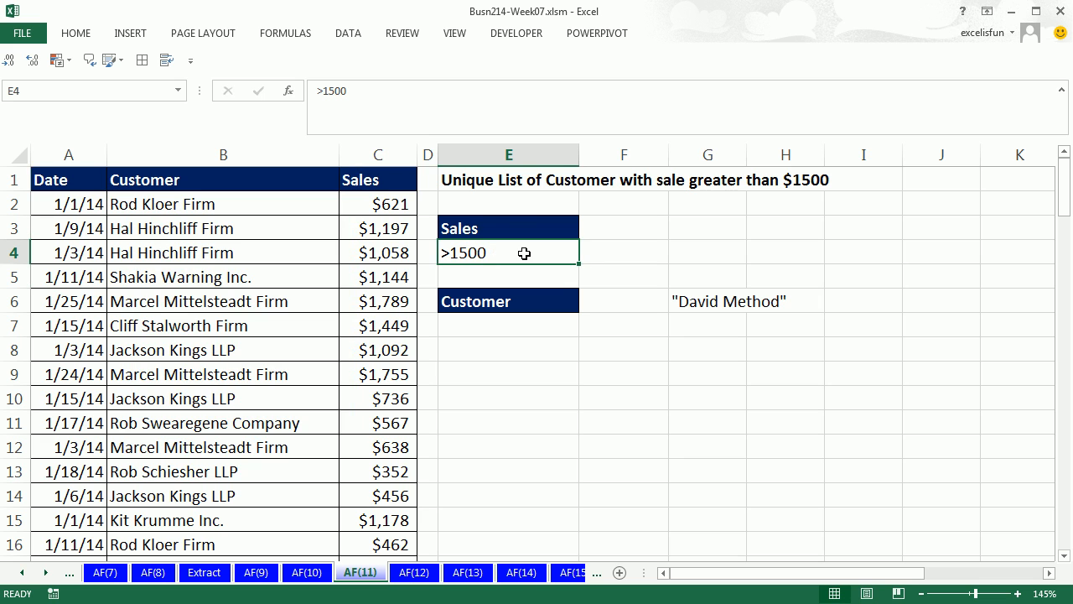
pyautogui.moveTo(206, 179); pyautogui.dragTo(215, 423)
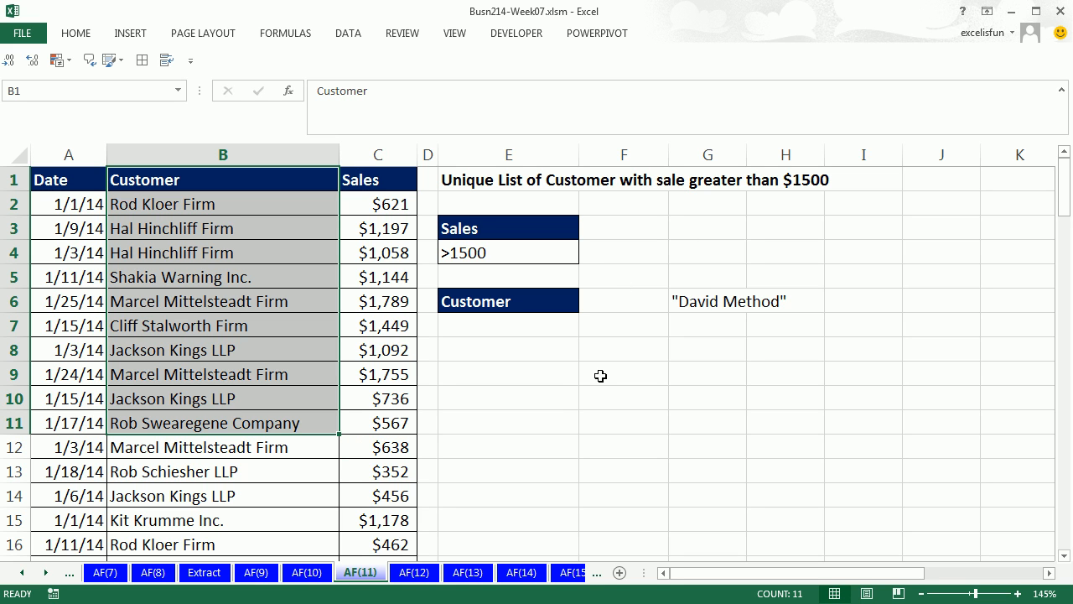
pyautogui.click(483, 297)
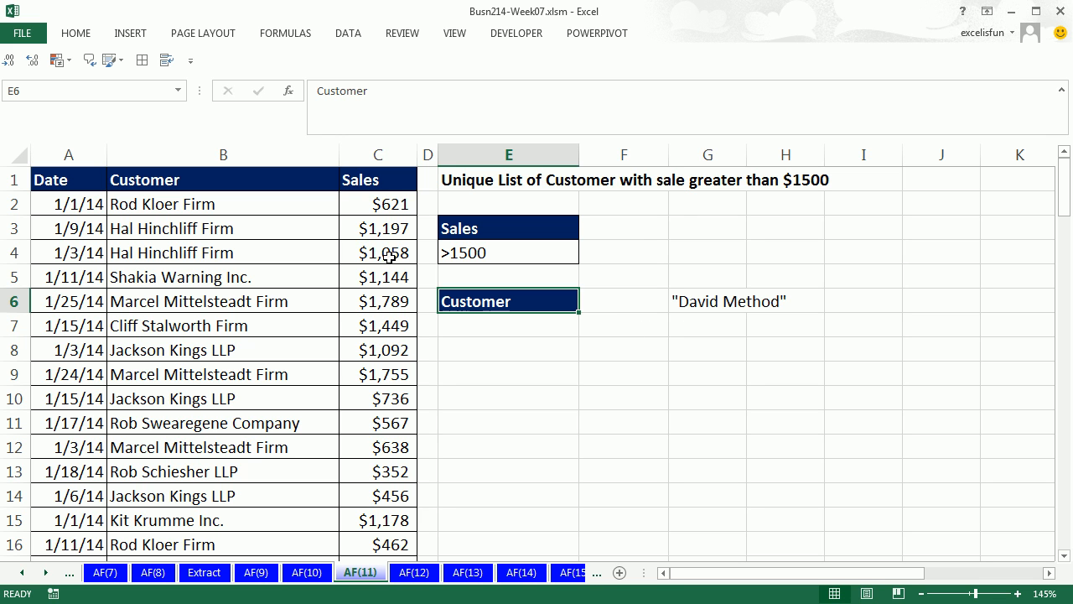
# Step: Start an Advanced Filter on AF(11) with list range B1:C106 and criteria range E3:E4
pyautogui.click(292, 230)
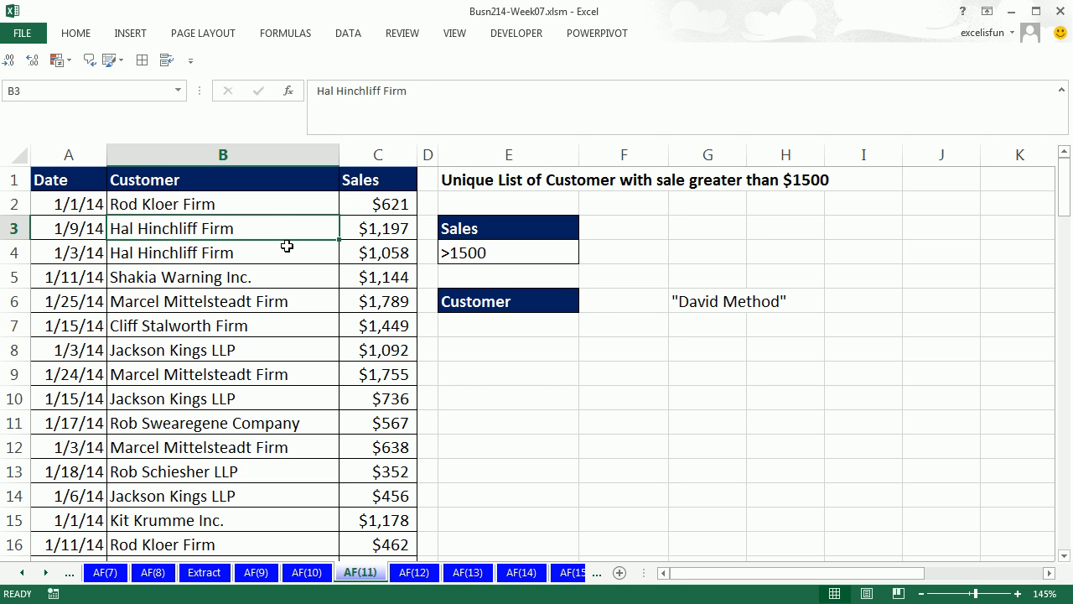
pyautogui.hotkey('alt', 'a')
pyautogui.press('q')
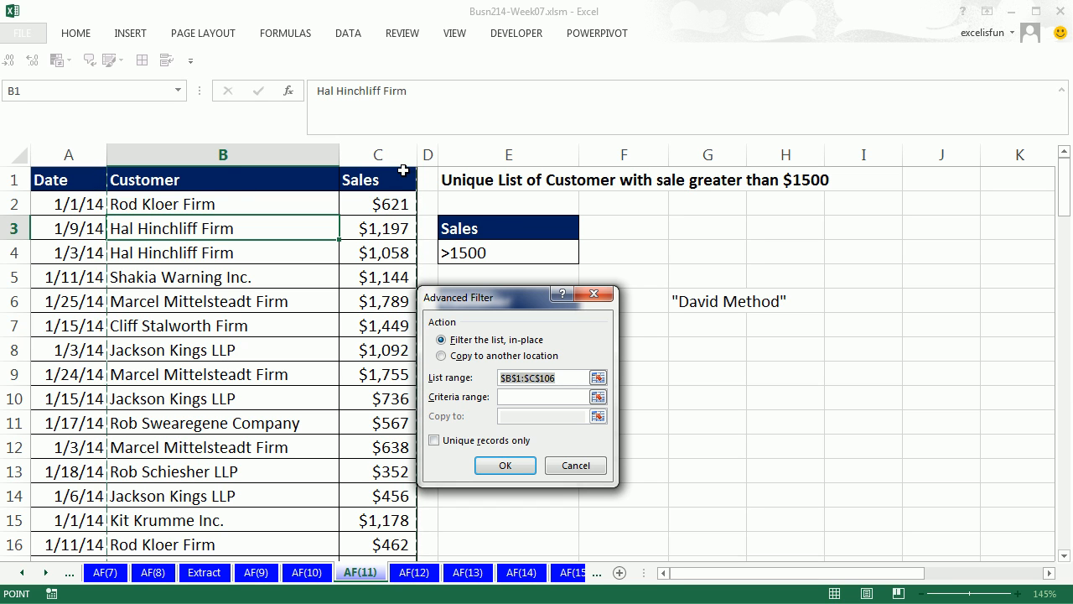
pyautogui.click(513, 398)
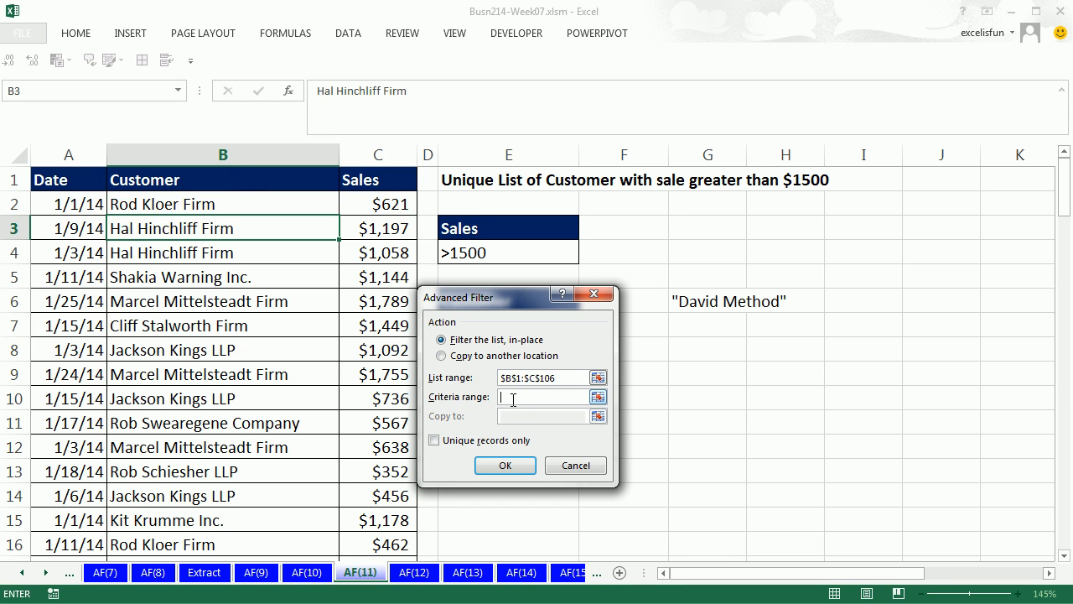
pyautogui.moveTo(479, 224); pyautogui.dragTo(486, 252)
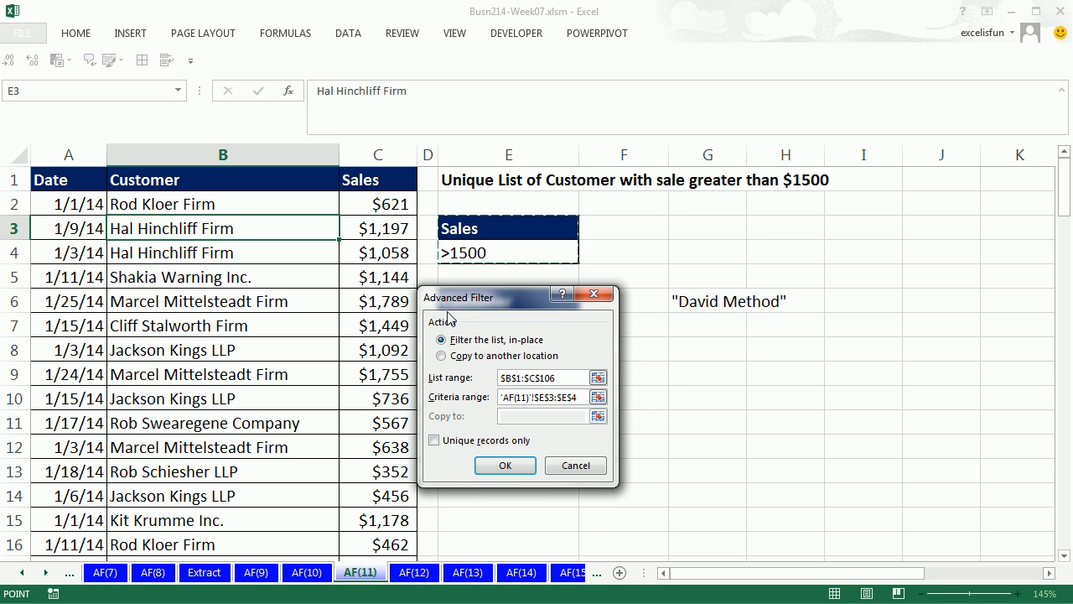
# Step: Copy the results to another location at AF(11)!E6 with unique records only, and run the Advanced Filter
pyautogui.click(441, 356)
pyautogui.click(519, 422)
pyautogui.moveTo(513, 303); pyautogui.dragTo(639, 337)
pyautogui.click(503, 302)
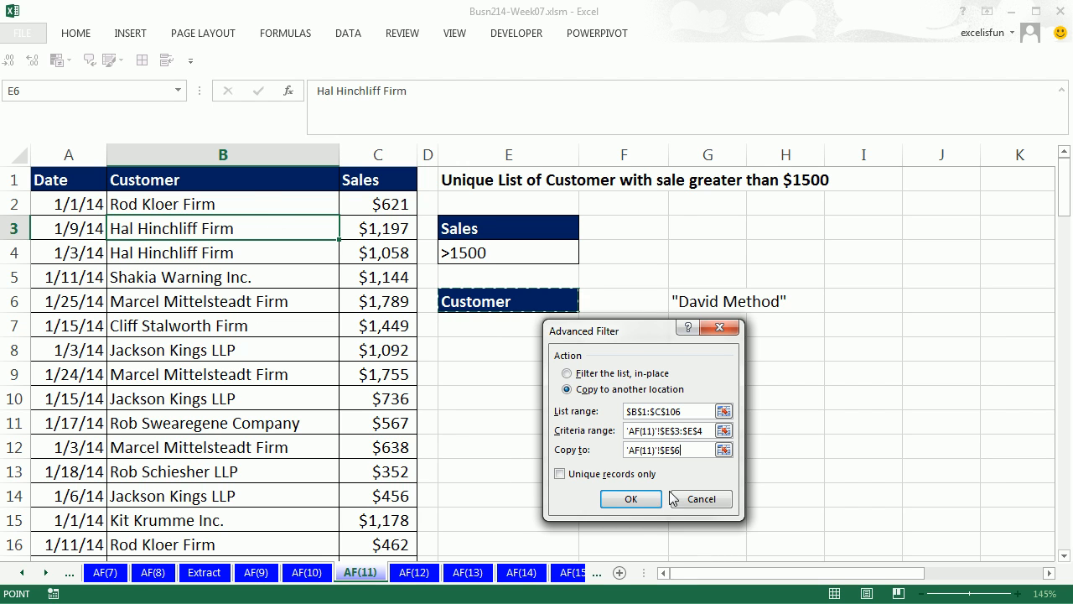
pyautogui.click(566, 475)
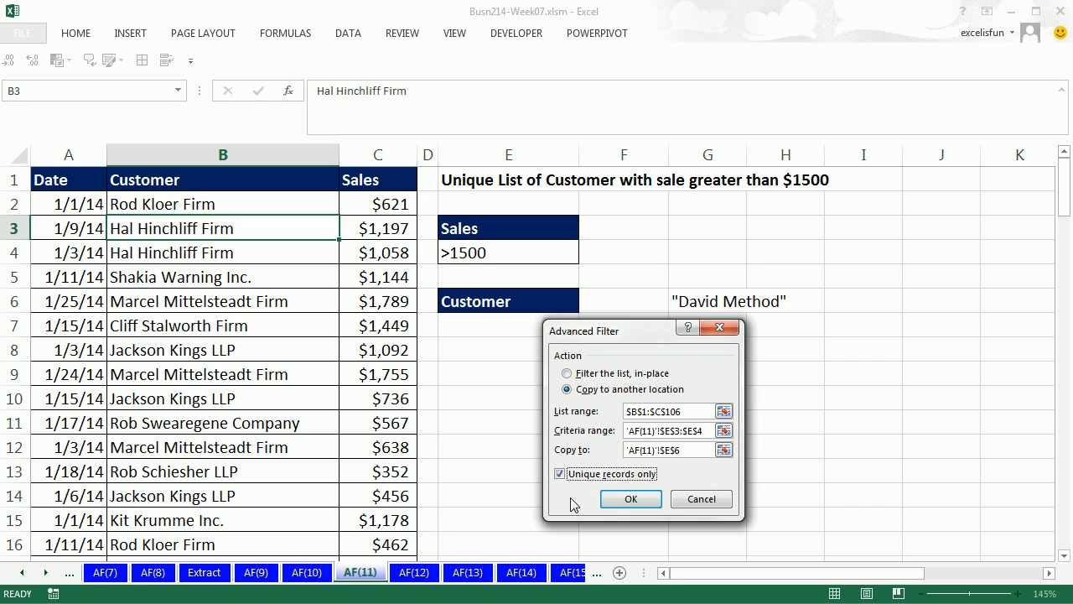
pyautogui.click(629, 498)
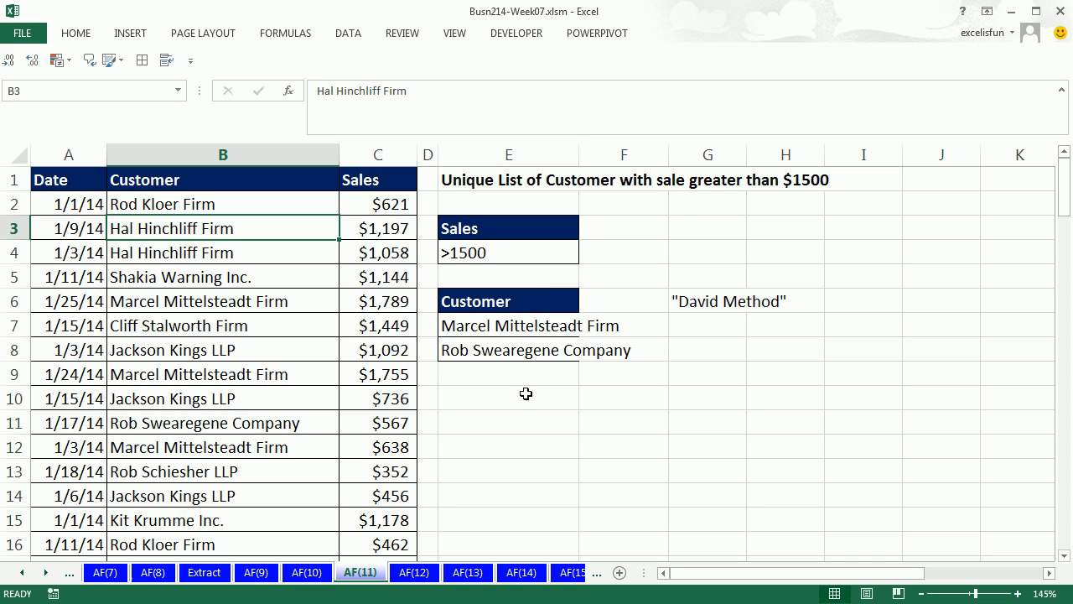
# Step: Set up a second Advanced Filter on AF(11) from the same list and criteria ranges, copying to another location
pyautogui.click(525, 399)
pyautogui.click(253, 343)
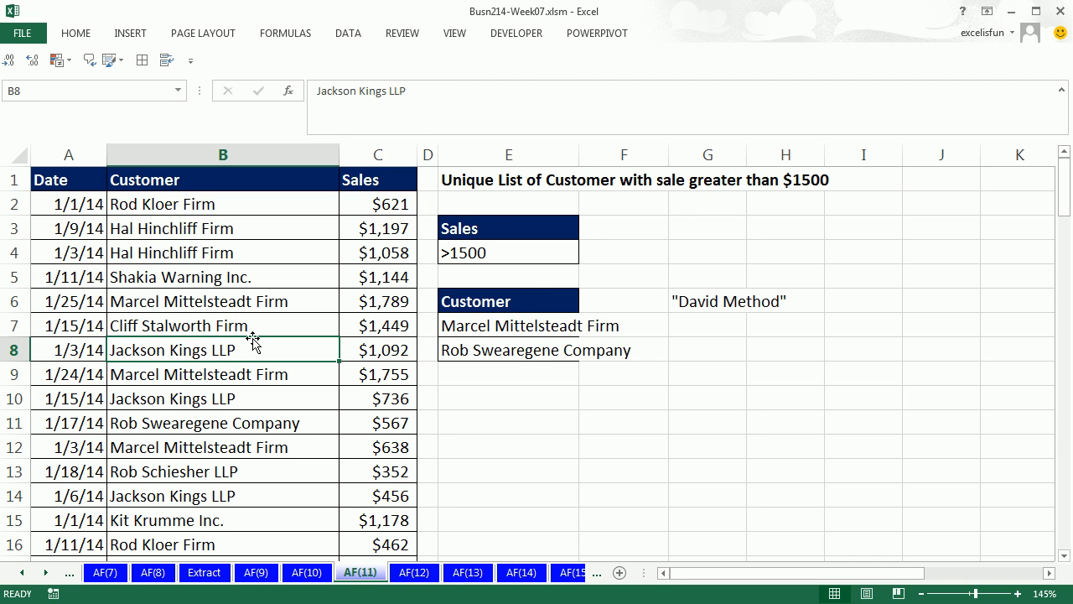
pyautogui.press('alt')
pyautogui.press('a')
pyautogui.press('q')
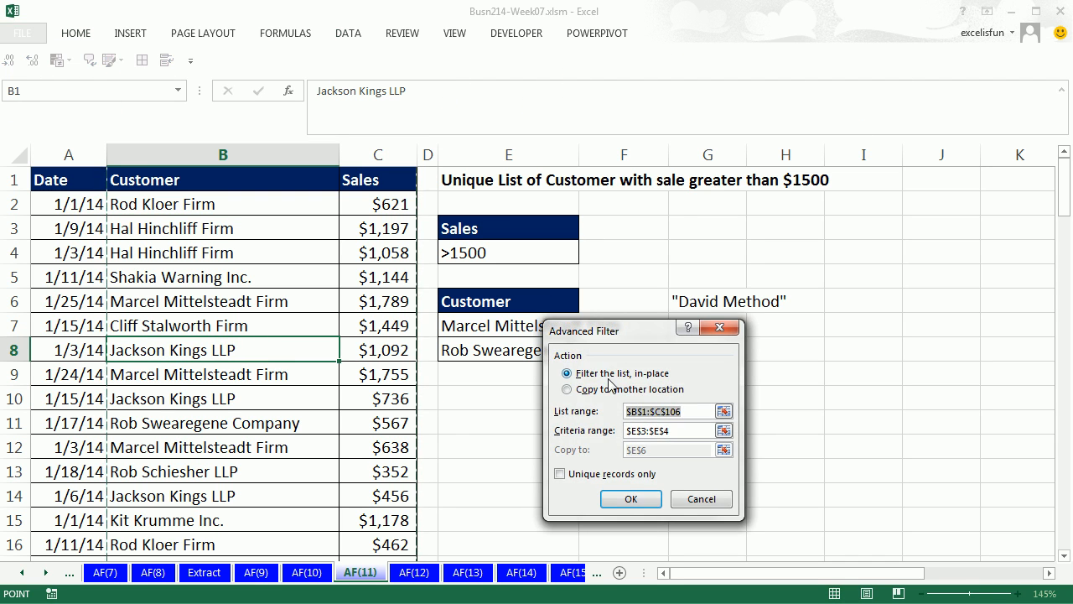
pyautogui.click(567, 390)
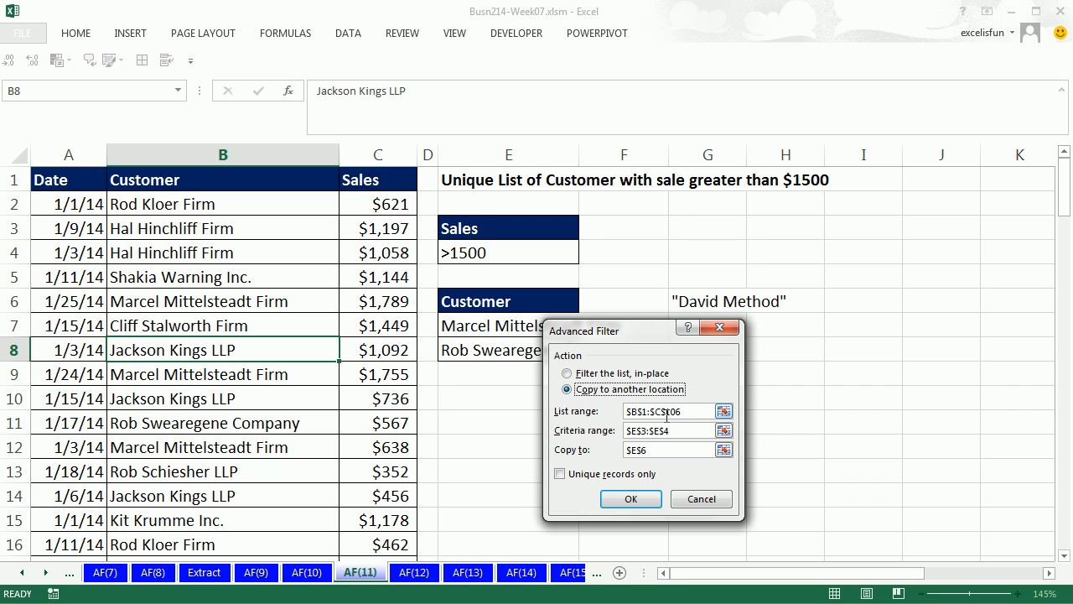
# Step: Change the copy destination to AF(11)!E11, restrict the output to unique records only, and run the filter
pyautogui.click(672, 455)
pyautogui.moveTo(617, 457); pyautogui.dragTo(596, 456)
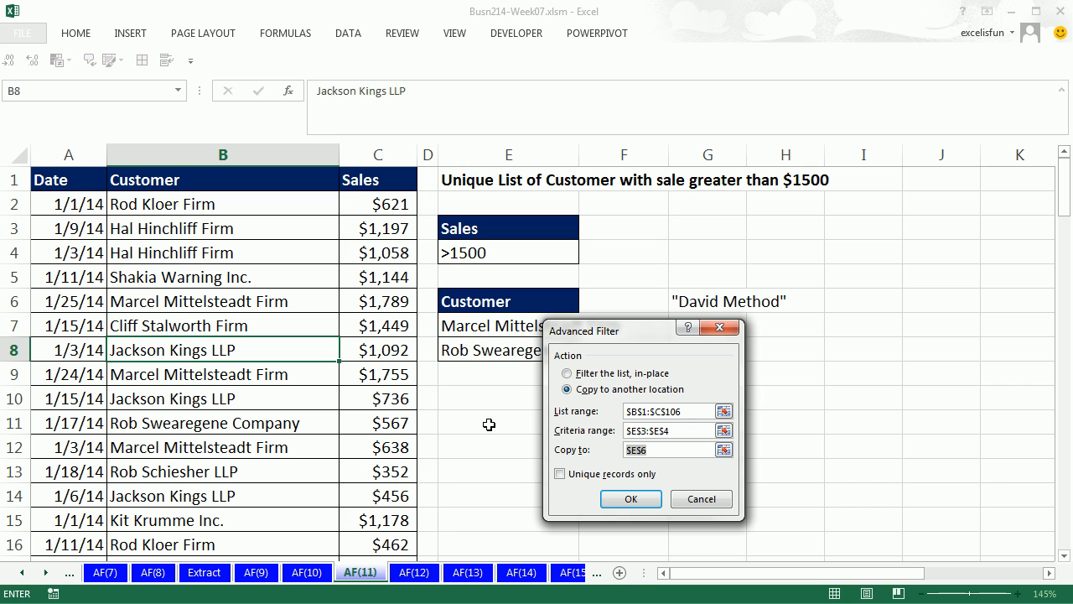
pyautogui.click(487, 424)
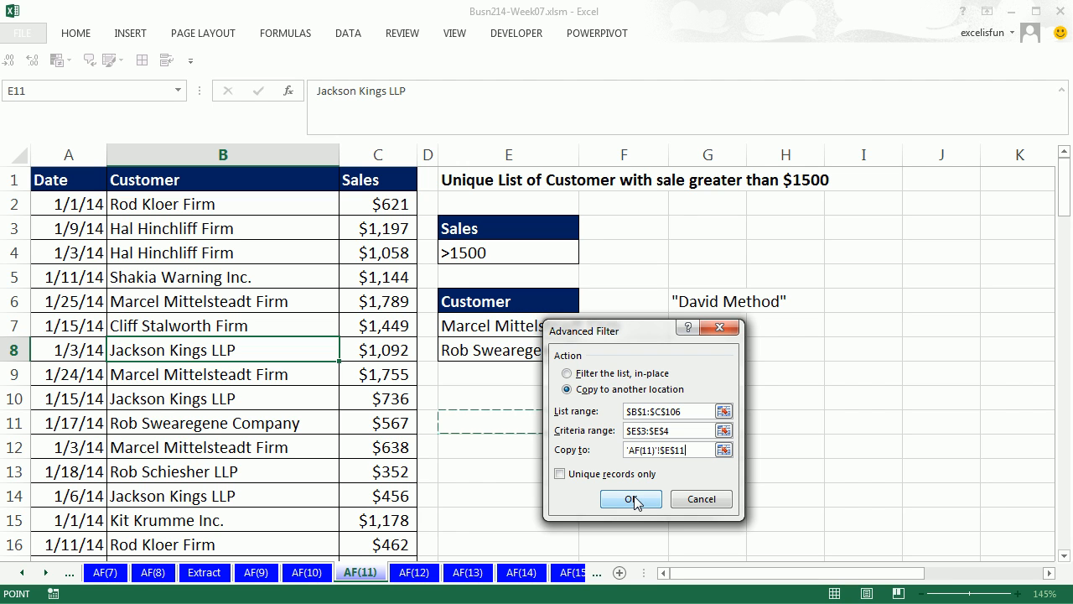
pyautogui.click(558, 474)
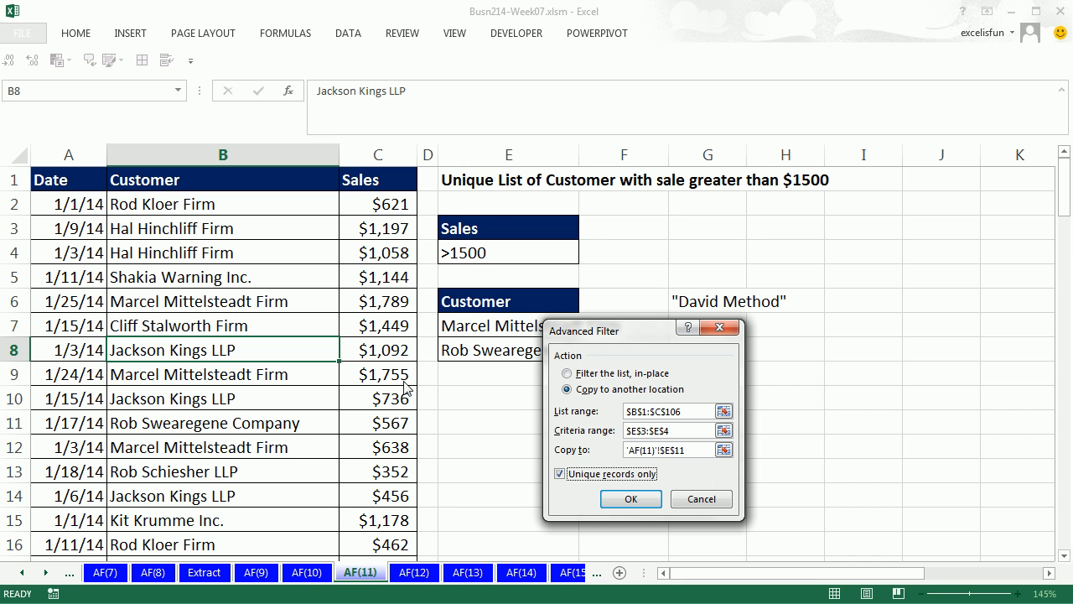
pyautogui.click(630, 499)
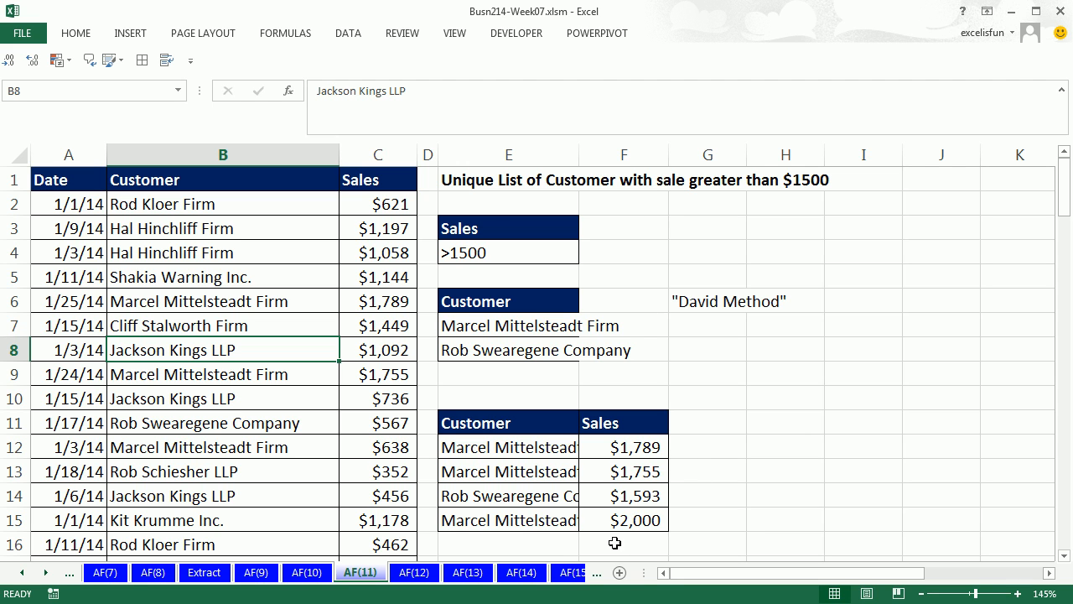
# Step: Open sheet AF(12) and examine the table A1:C11 with its highlighted rows and the Remove Duplicates command's description
pyautogui.click(422, 573)
pyautogui.click(203, 263)
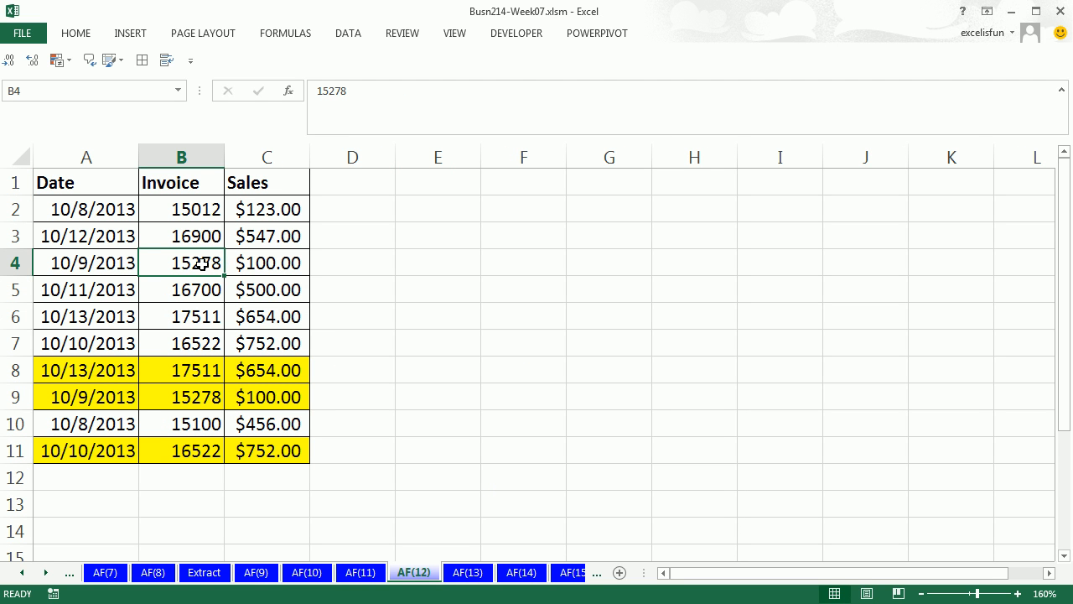
pyautogui.moveTo(57, 178)
pyautogui.mouseDown()
pyautogui.moveTo(273, 232)
pyautogui.moveTo(271, 417)
pyautogui.moveTo(283, 449)
pyautogui.mouseUp()
pyautogui.click(350, 33)
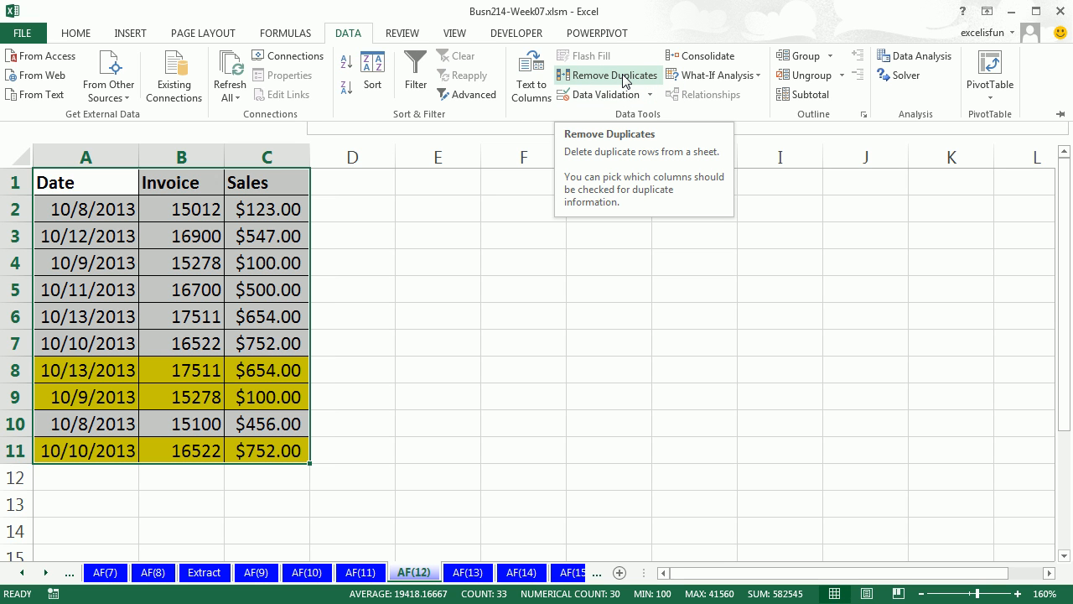
pyautogui.click(176, 267)
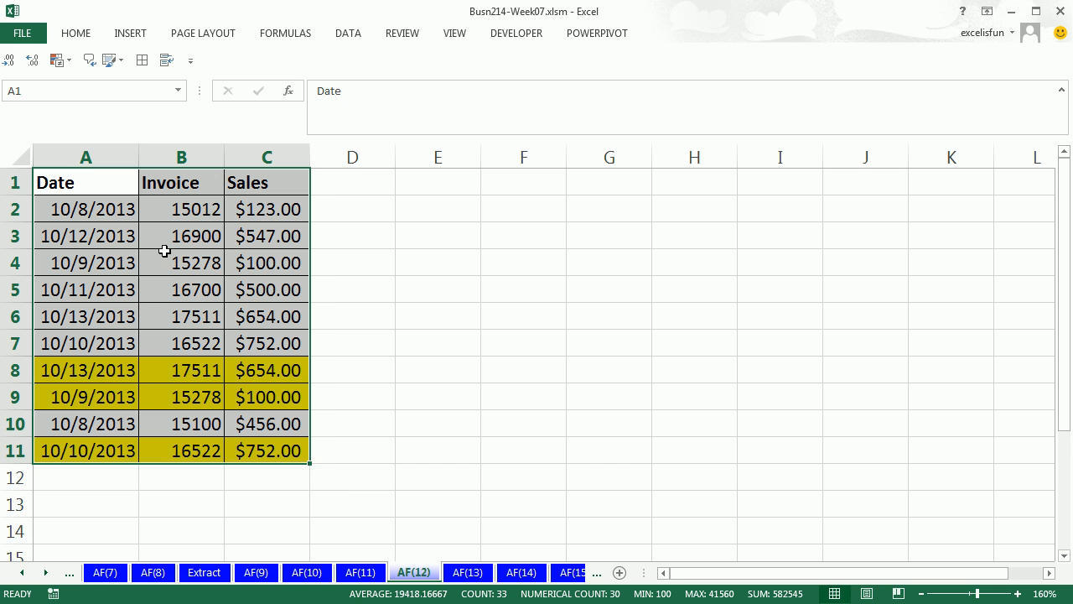
# Step: Set up an Advanced Filter on AF(12) with list range A1:C11, copying to another location
pyautogui.click(163, 238)
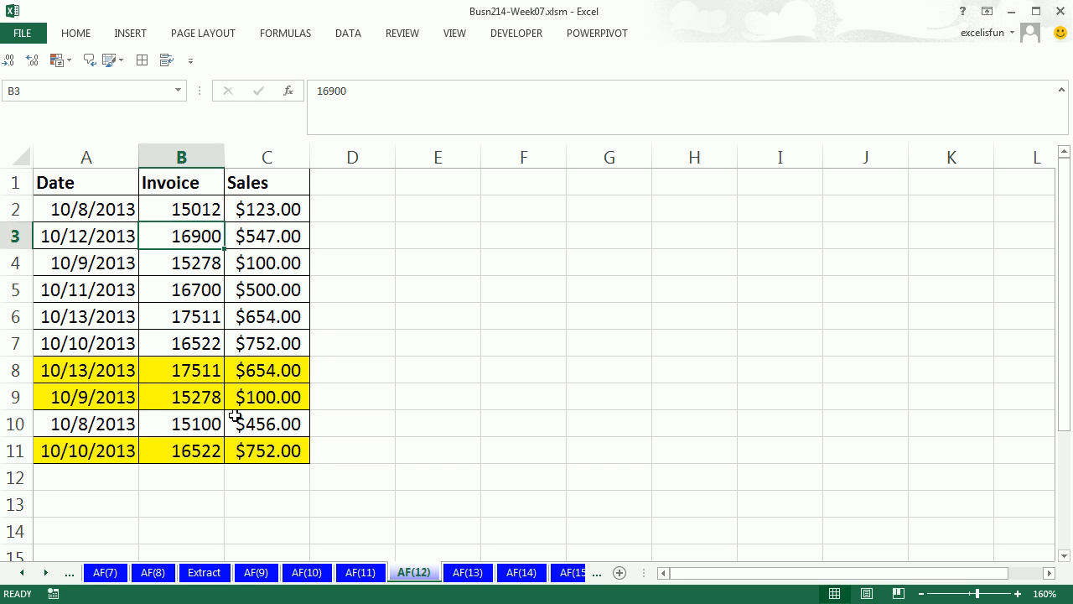
pyautogui.press('alt')
pyautogui.press('a')
pyautogui.press('q')
pyautogui.moveTo(735, 254); pyautogui.dragTo(520, 213)
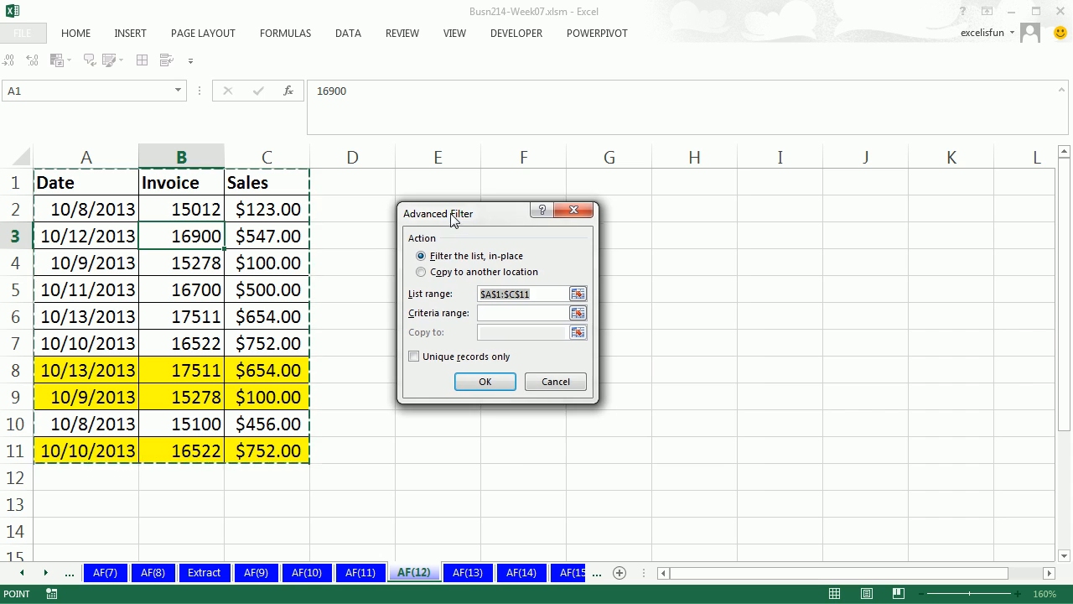
pyautogui.click(426, 270)
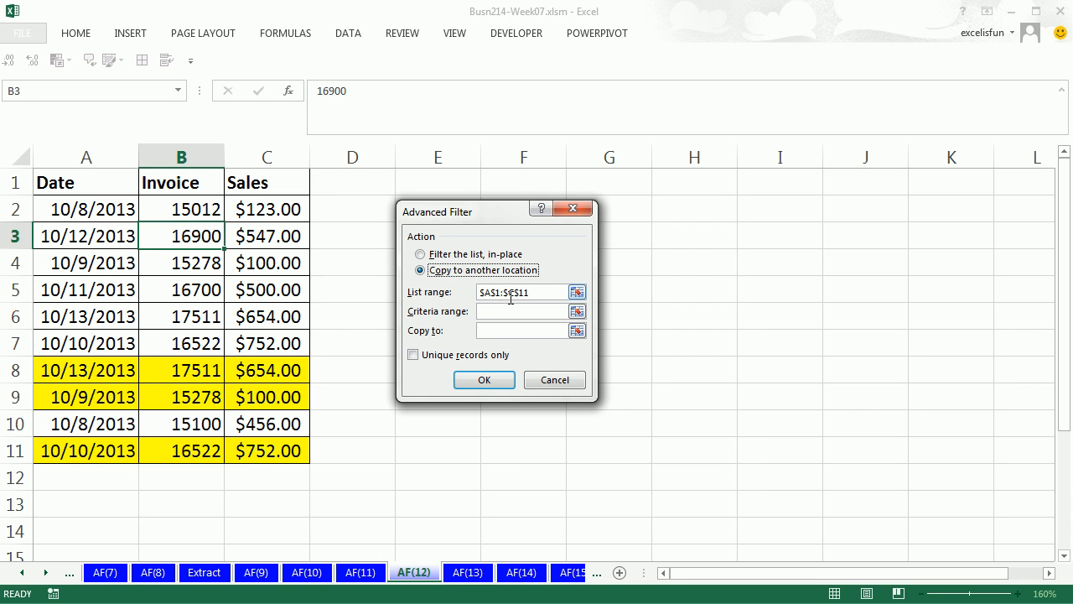
# Step: Set the copy destination to AF(12)!E1 with unique records only, leave the criteria range empty, and run the filter
pyautogui.click(501, 330)
pyautogui.click(428, 181)
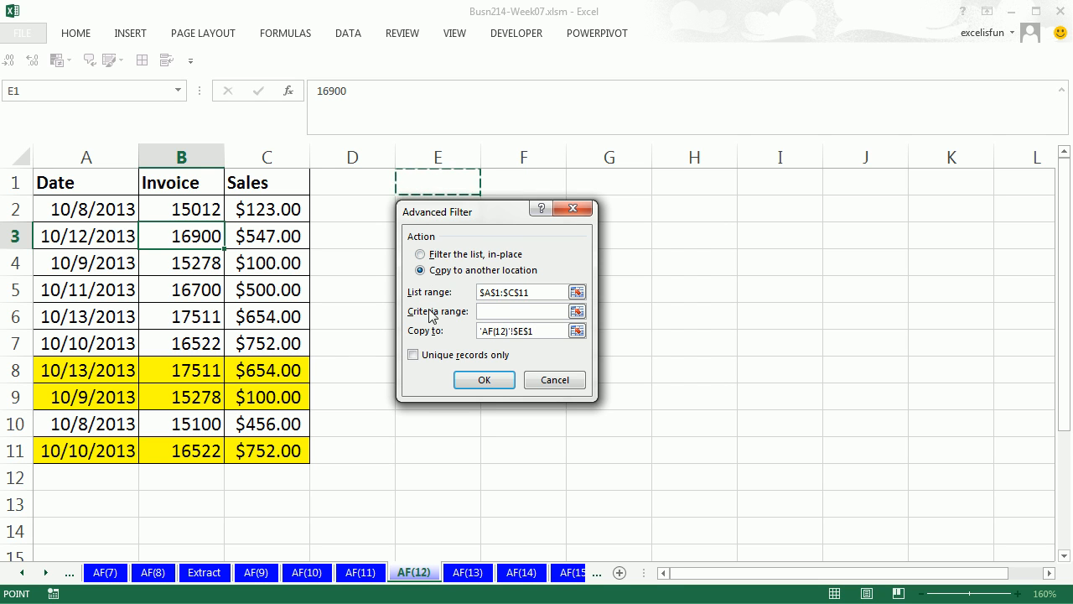
pyautogui.click(413, 355)
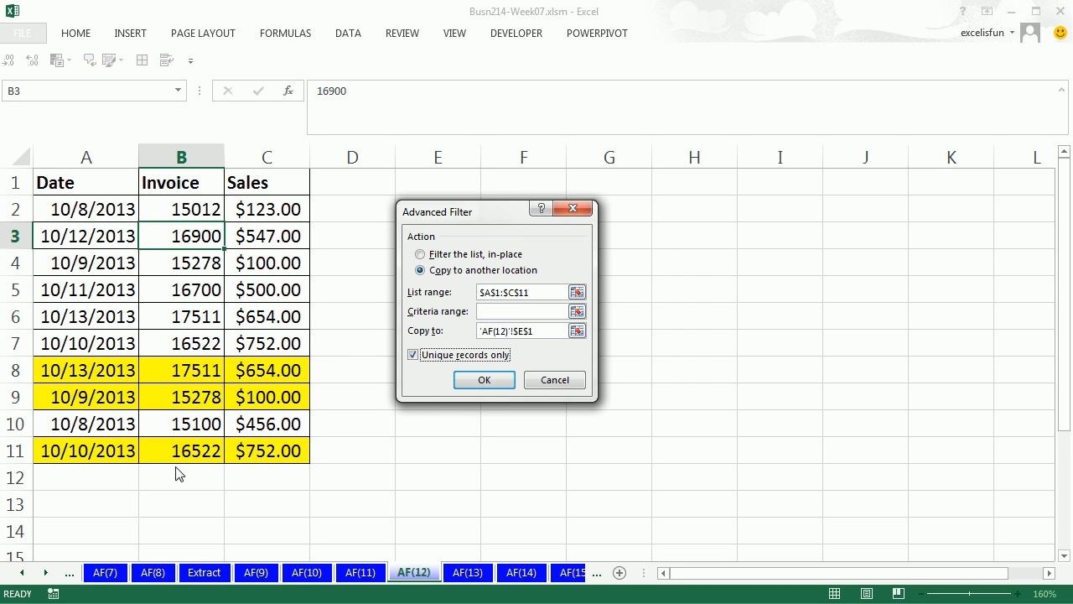
pyautogui.click(486, 387)
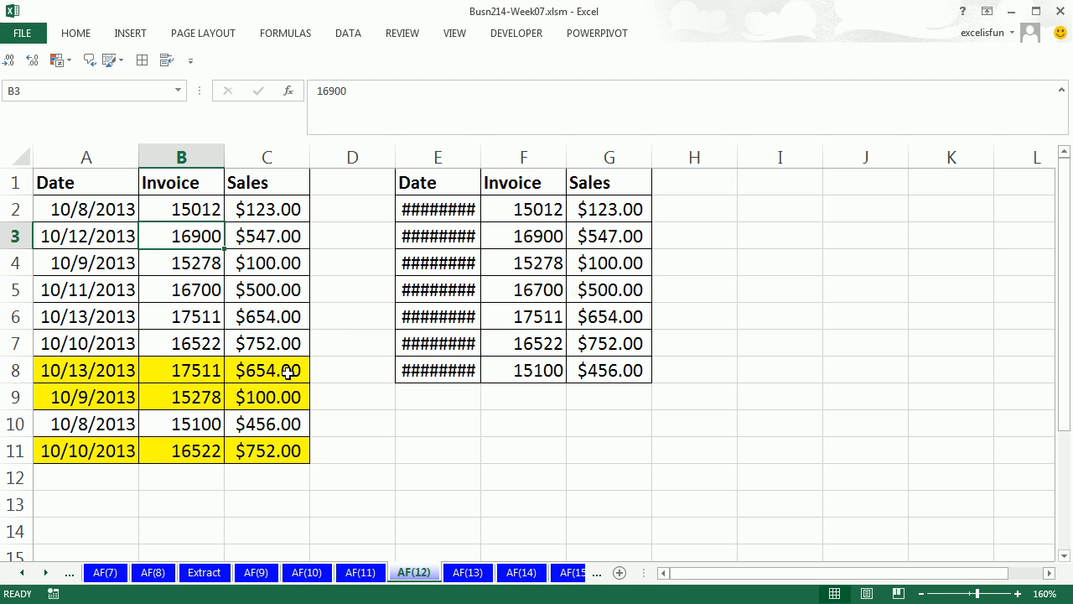
# Step: Collapse the formula bar and autofit column E so the dates of the extracted records fit
pyautogui.moveTo(45, 372); pyautogui.dragTo(264, 359)
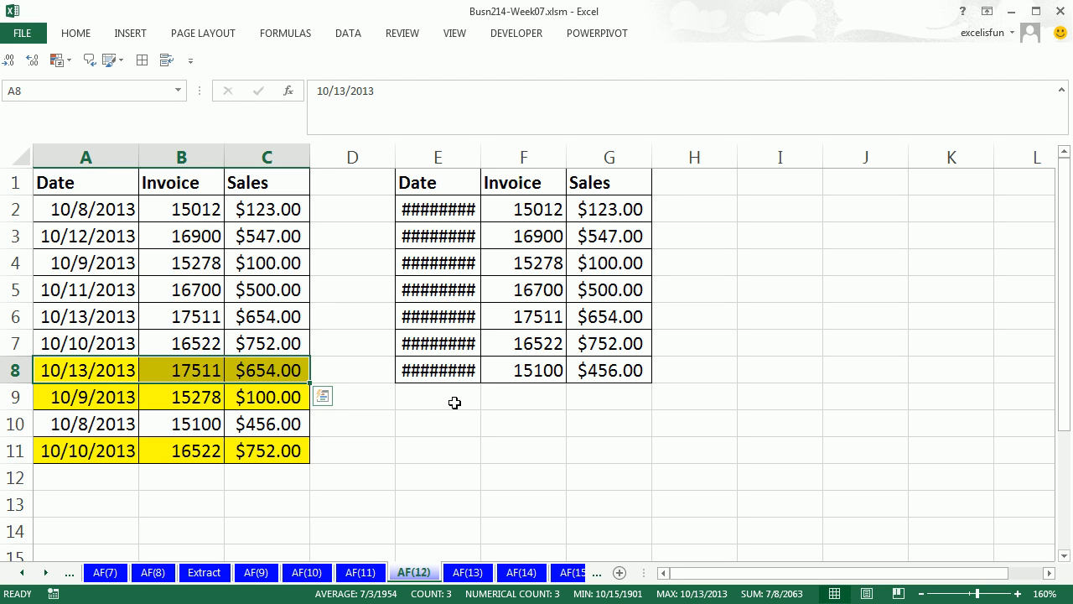
pyautogui.hotkey('ctrl', 'shift', 'u')
pyautogui.doubleClick(480, 124)
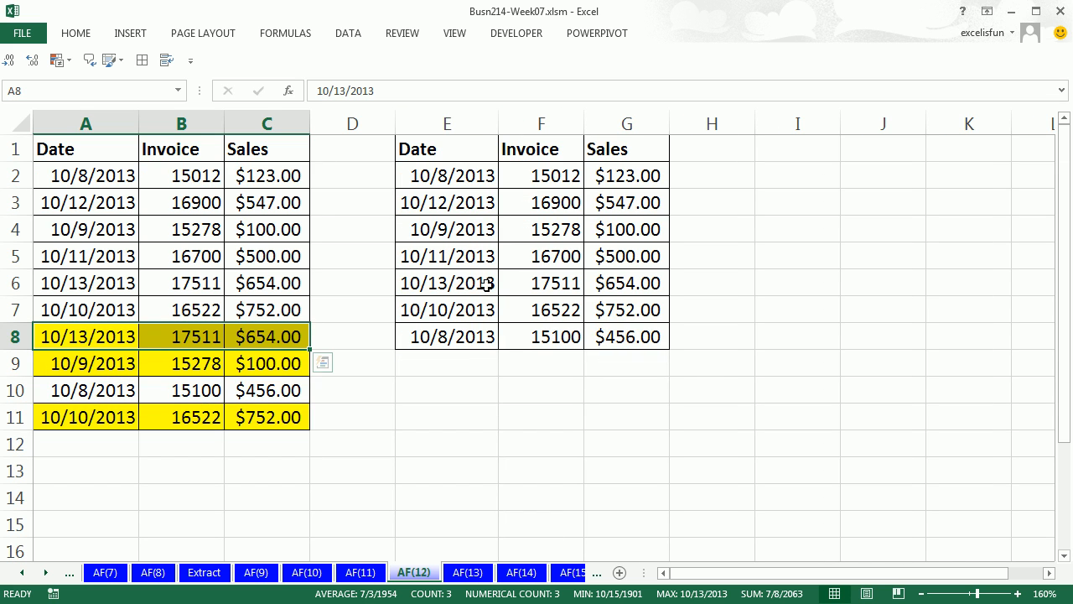
# Step: On sheet AF(13), turn on filtering for the data set and filter Region to West and MidWest
pyautogui.click(468, 573)
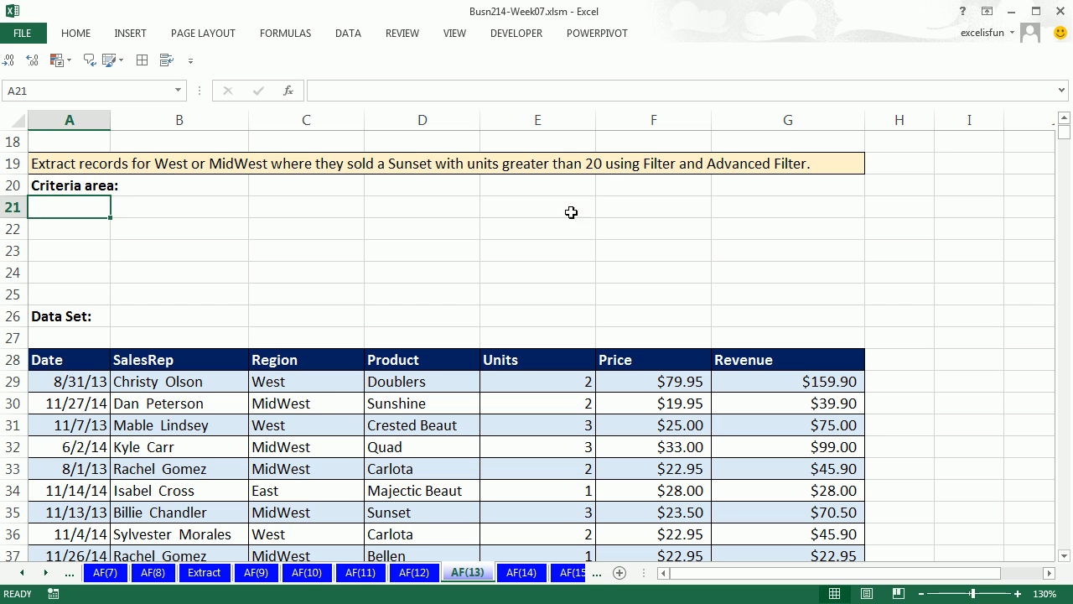
pyautogui.click(322, 398)
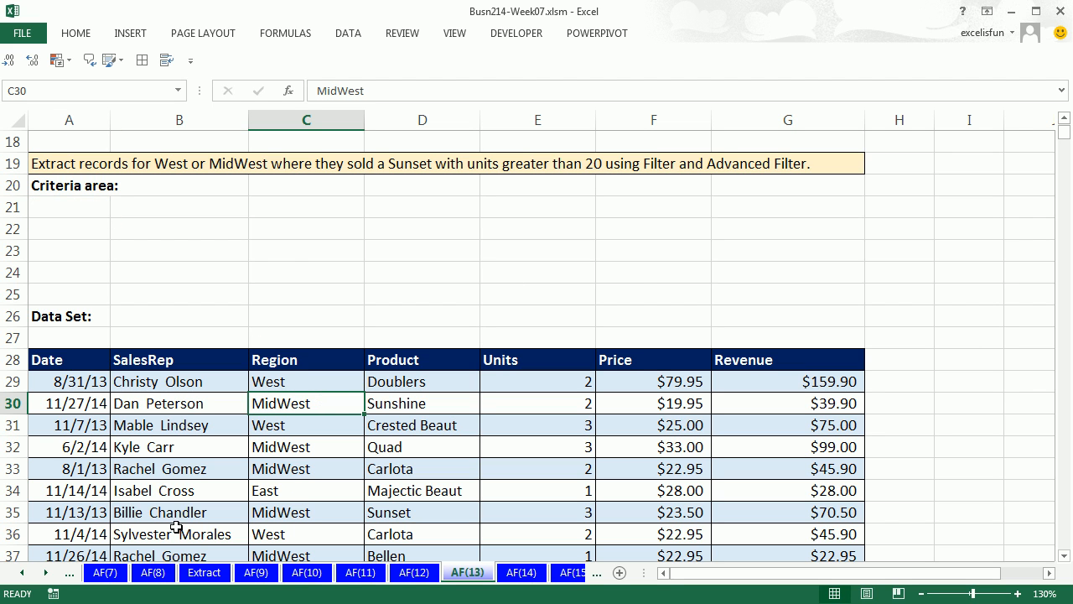
pyautogui.hotkey('ctrl', 'shift', 'l')
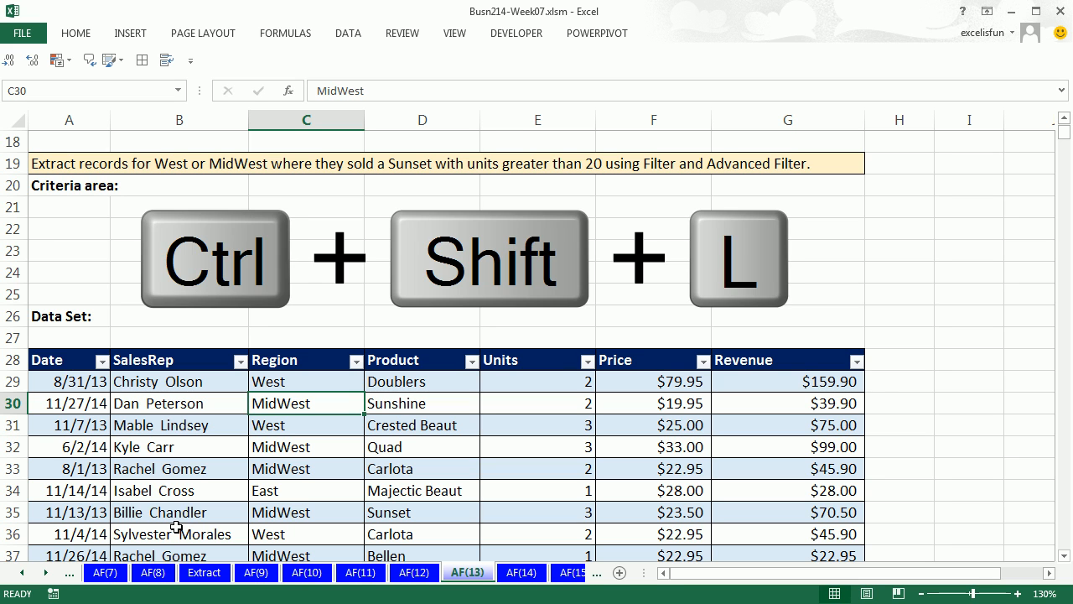
pyautogui.click(356, 360)
pyautogui.click(189, 177)
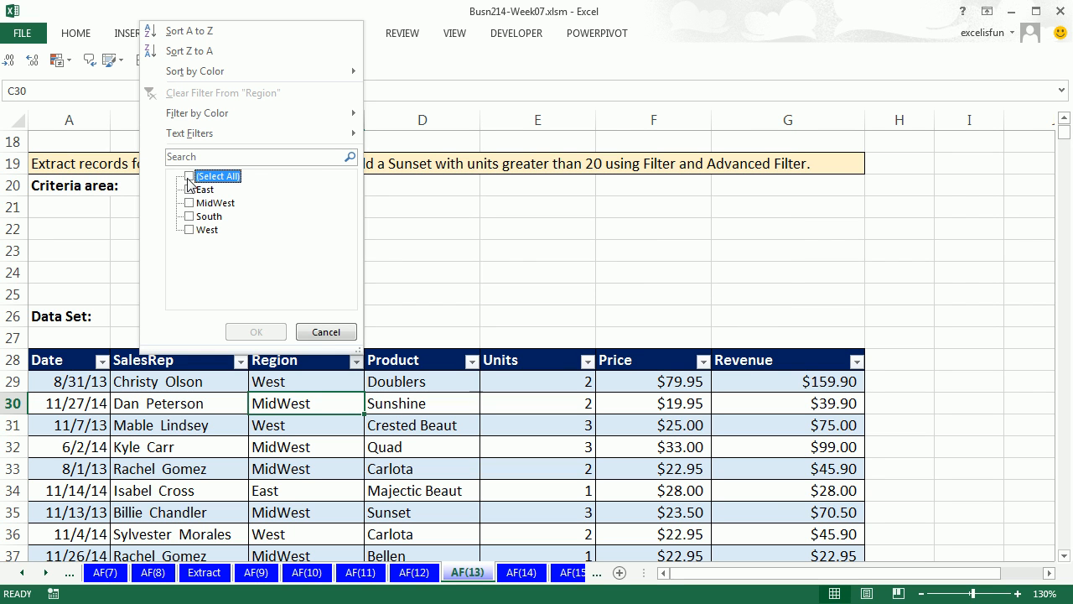
pyautogui.click(189, 229)
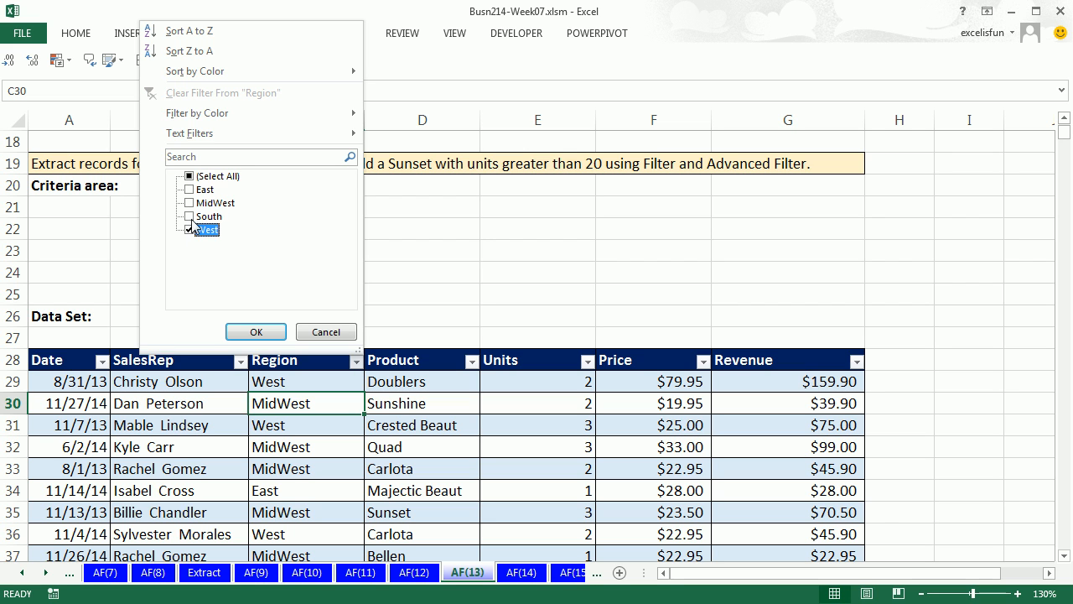
pyautogui.click(189, 203)
pyautogui.click(256, 332)
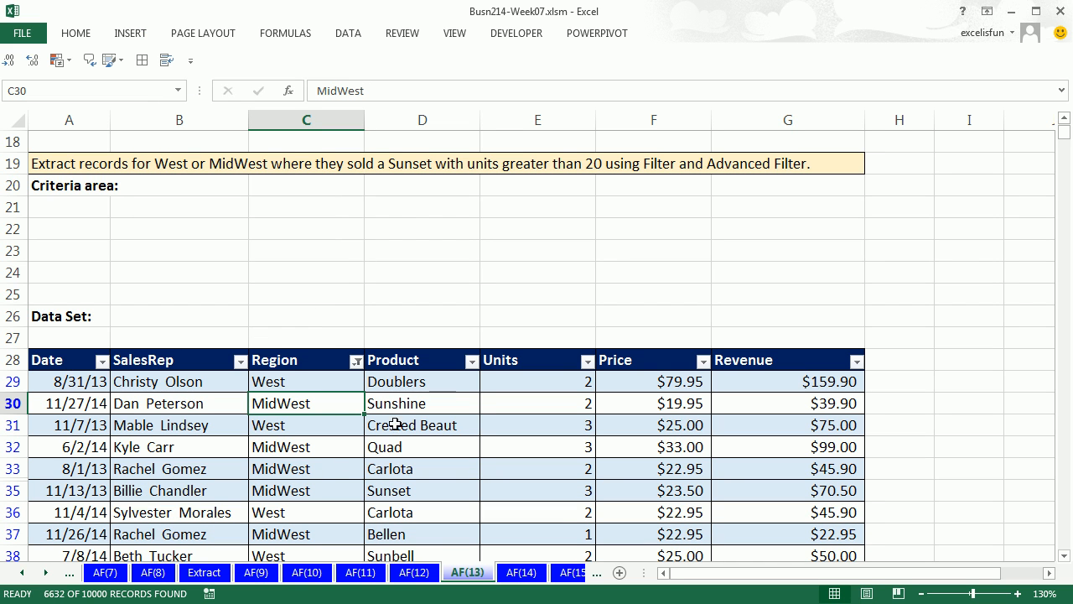
# Step: Filter the Product column to show only Sunset
pyautogui.click(472, 362)
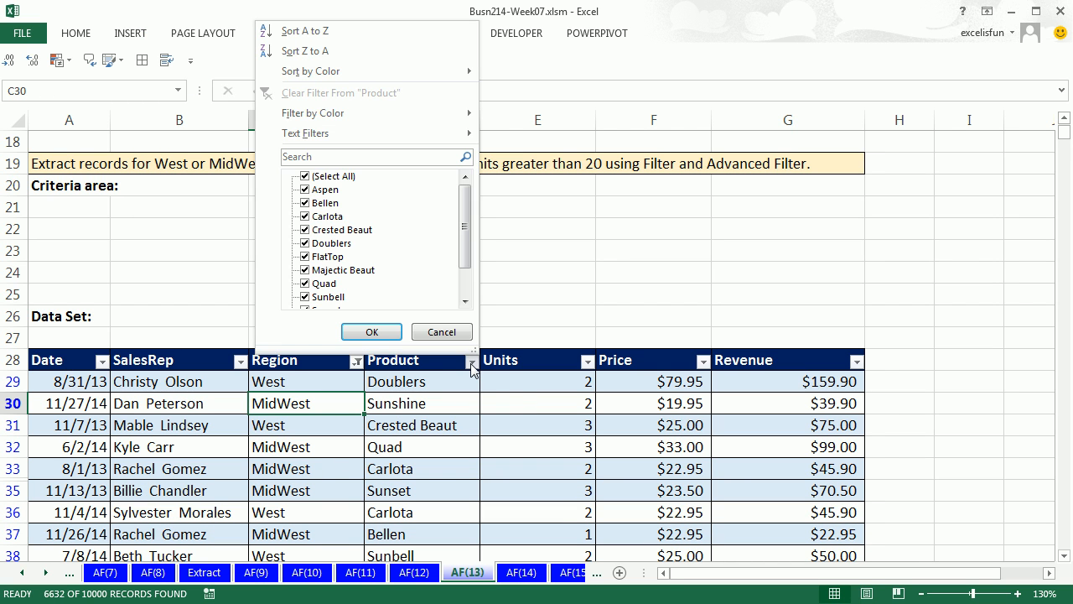
pyautogui.click(305, 176)
pyautogui.click(304, 178)
pyautogui.moveTo(464, 248); pyautogui.dragTo(466, 269)
pyautogui.click(306, 269)
pyautogui.click(372, 332)
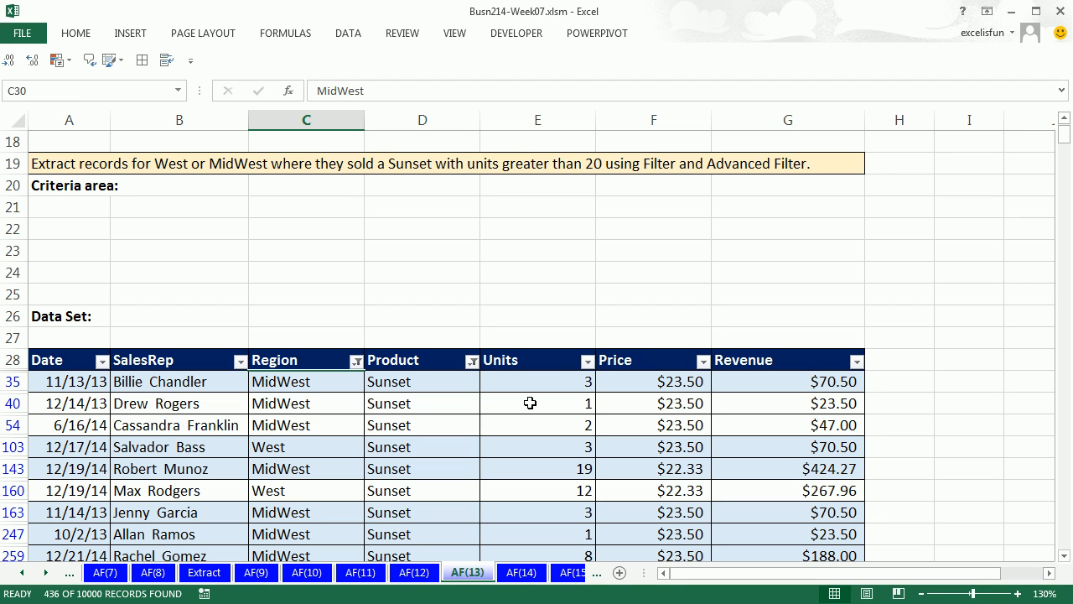
# Step: Filter the Units column with a number filter for values greater than 20
pyautogui.click(587, 361)
pyautogui.moveTo(495, 134)
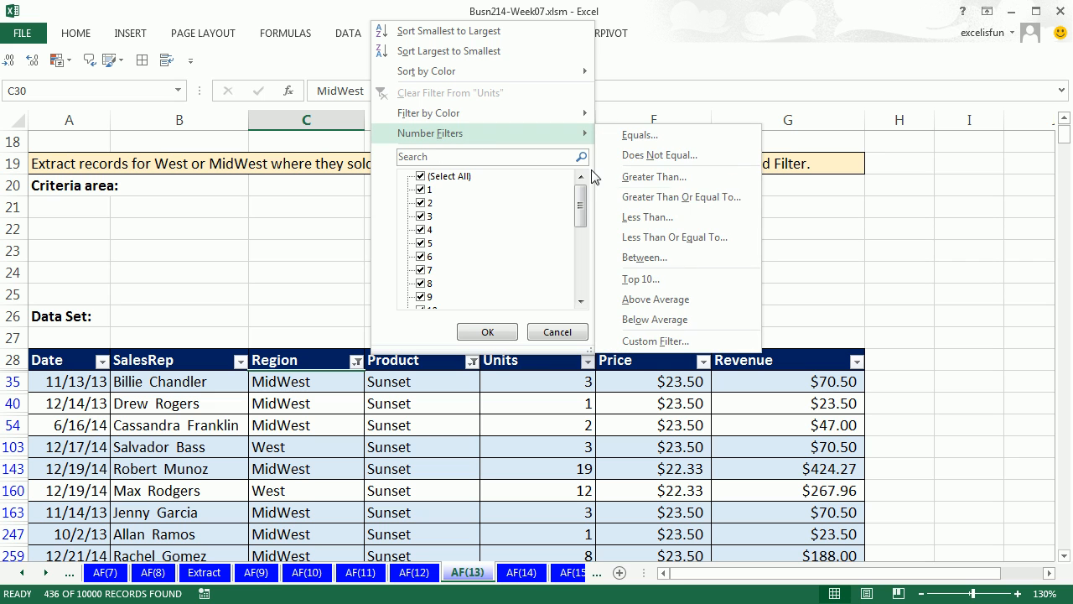
pyautogui.click(661, 183)
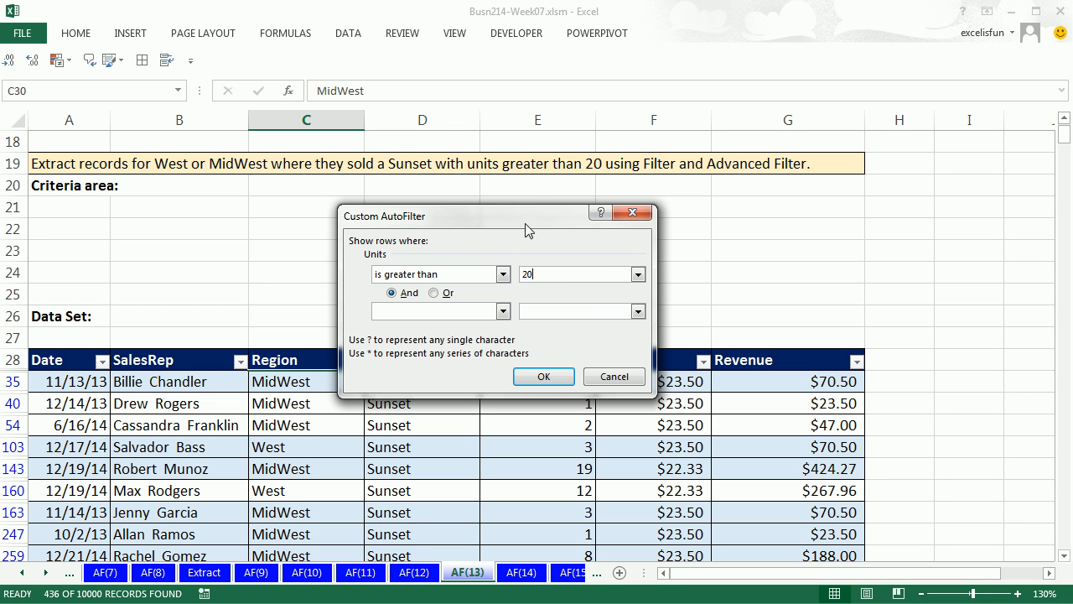
pyautogui.click(544, 376)
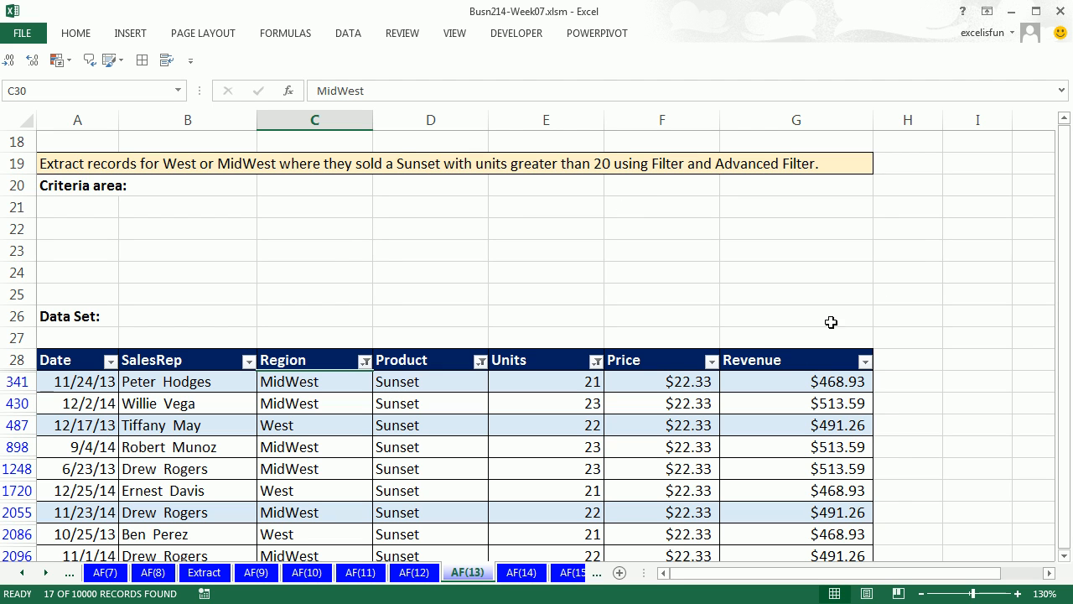
# Step: Copy the whole filtered table with its headers and paste it at J1 on the same sheet
pyautogui.click(484, 405)
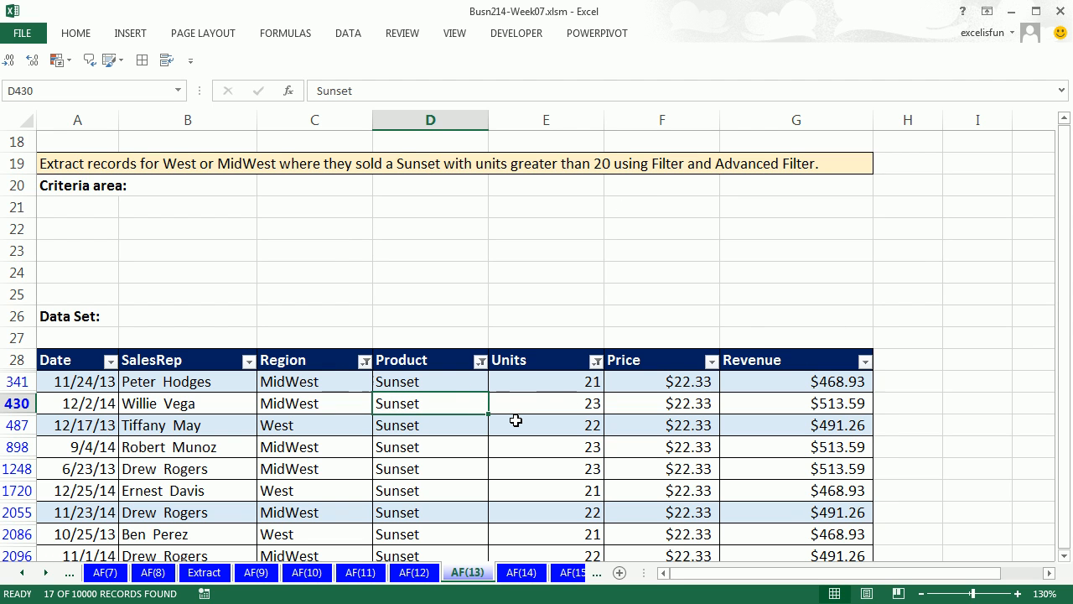
pyautogui.hotkey('ctrl', 'shift', '8')
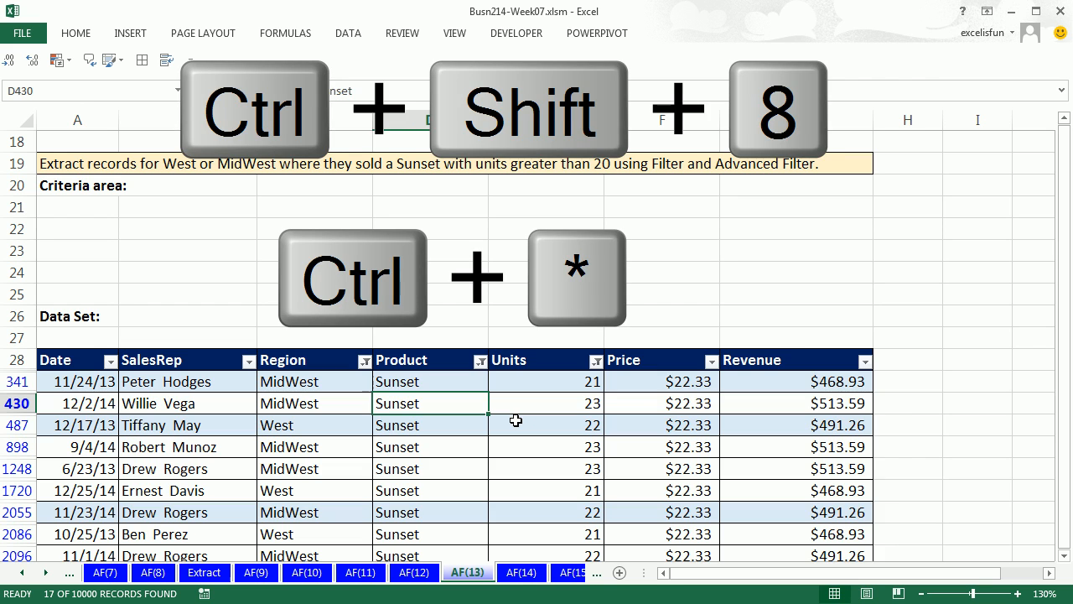
pyautogui.hotkey('ctrl', 'c')
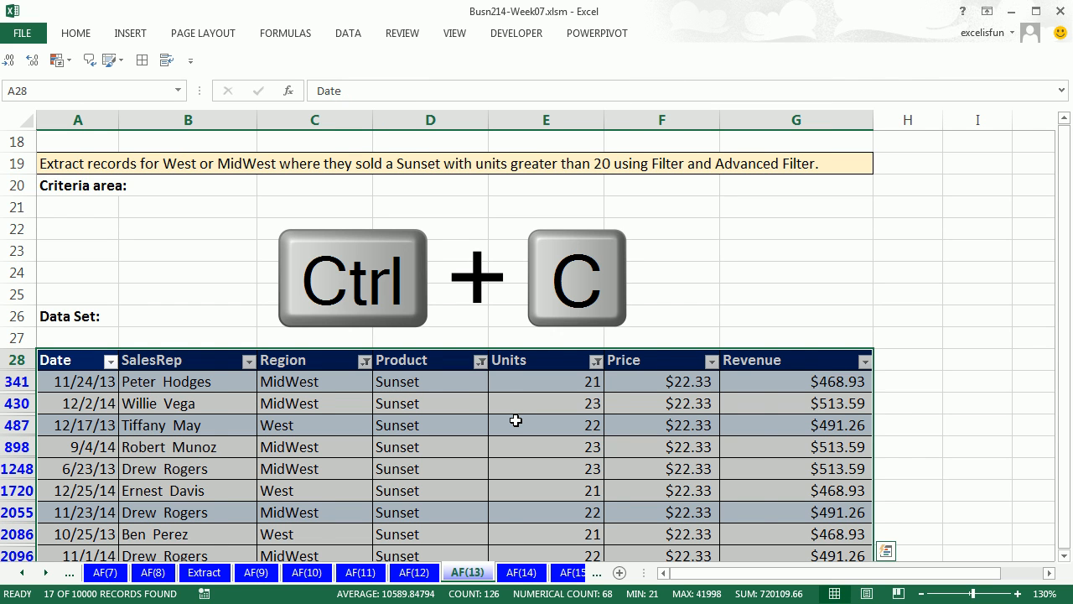
pyautogui.hotkey('ctrl', 'Home')
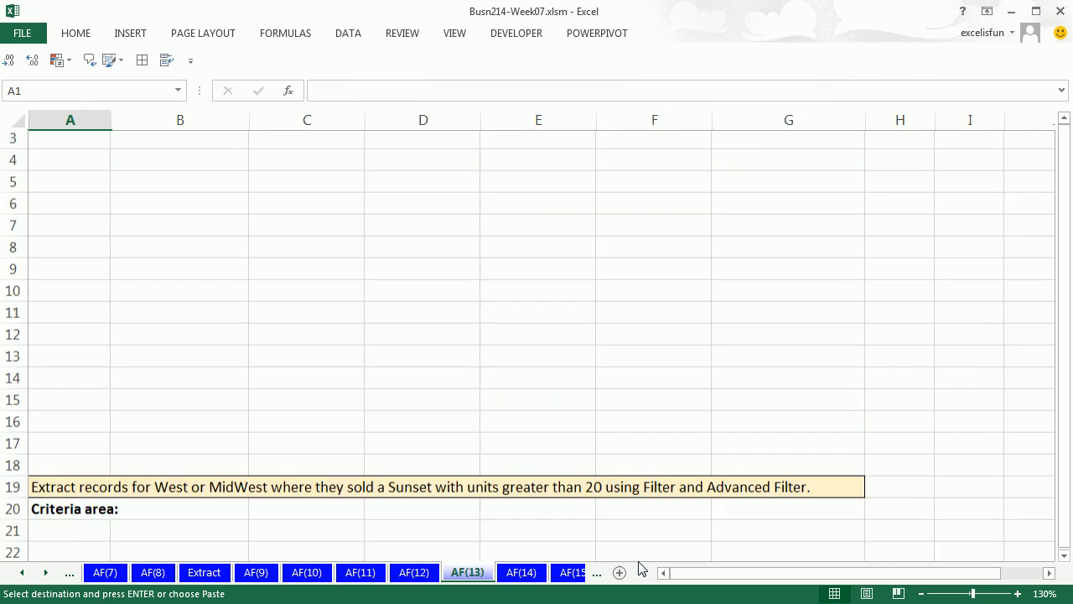
pyautogui.click(1008, 140)
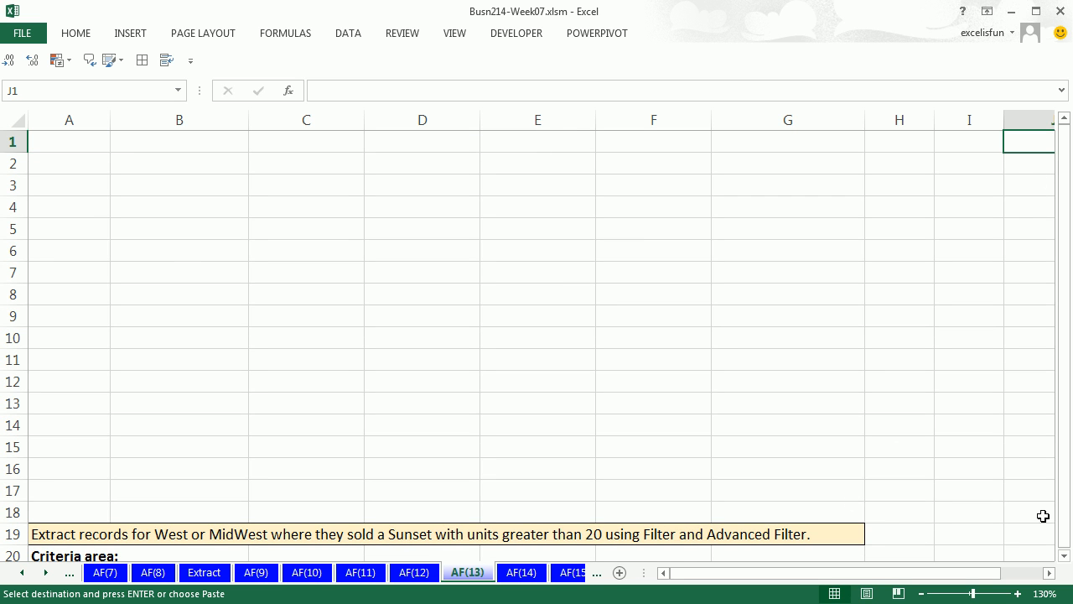
pyautogui.click(1047, 573)
pyautogui.click(1048, 573)
pyautogui.click(1048, 573)
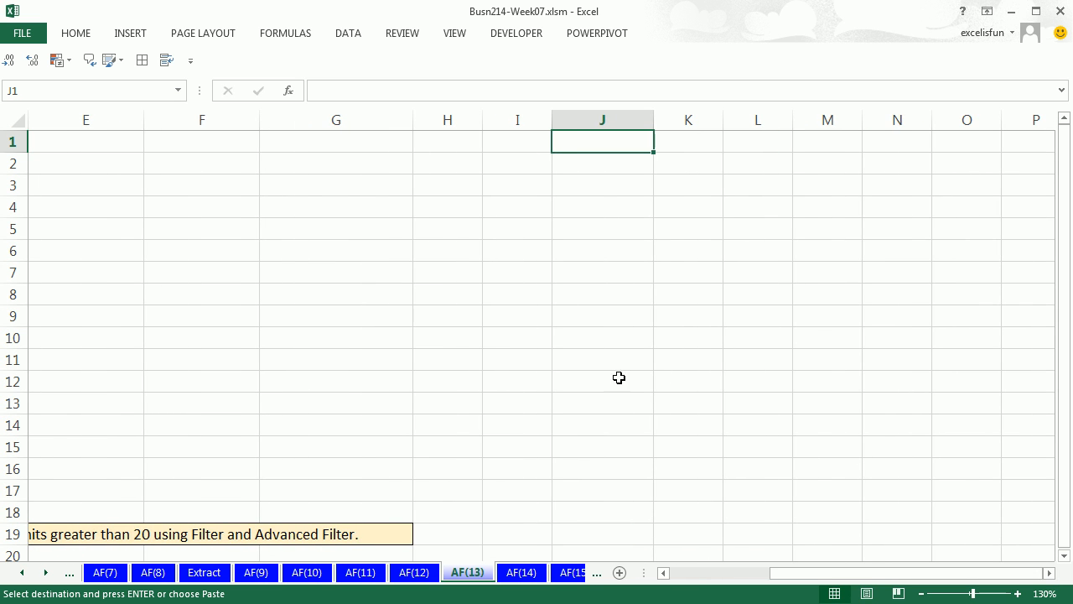
pyautogui.hotkey('ctrl', 'v')
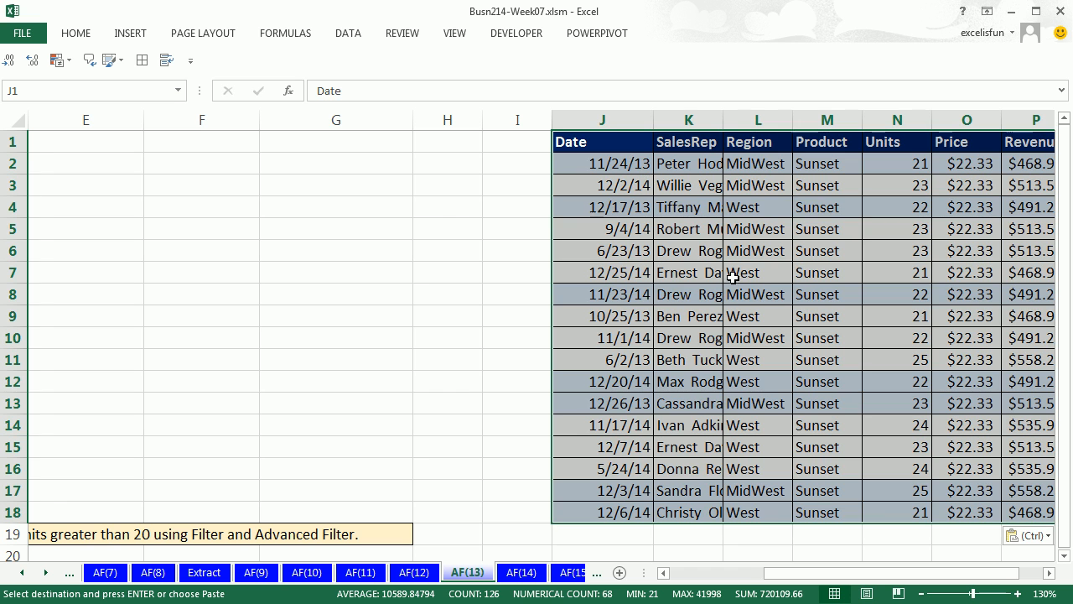
# Step: Autofit column K so the full SalesRep entries in the pasted table fit
pyautogui.click(1048, 573)
pyautogui.click(1048, 574)
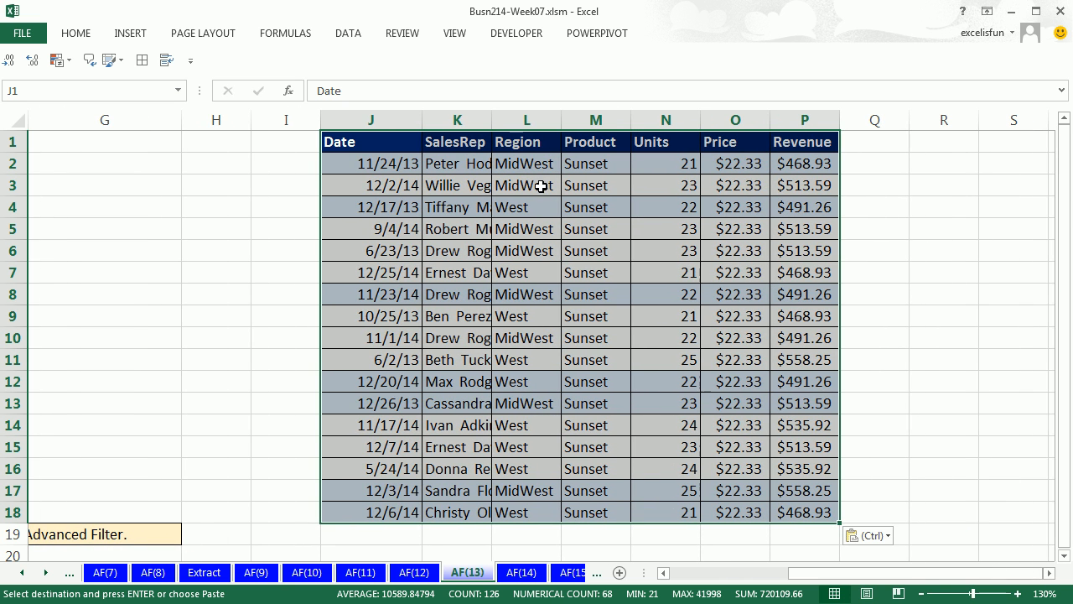
pyautogui.doubleClick(491, 119)
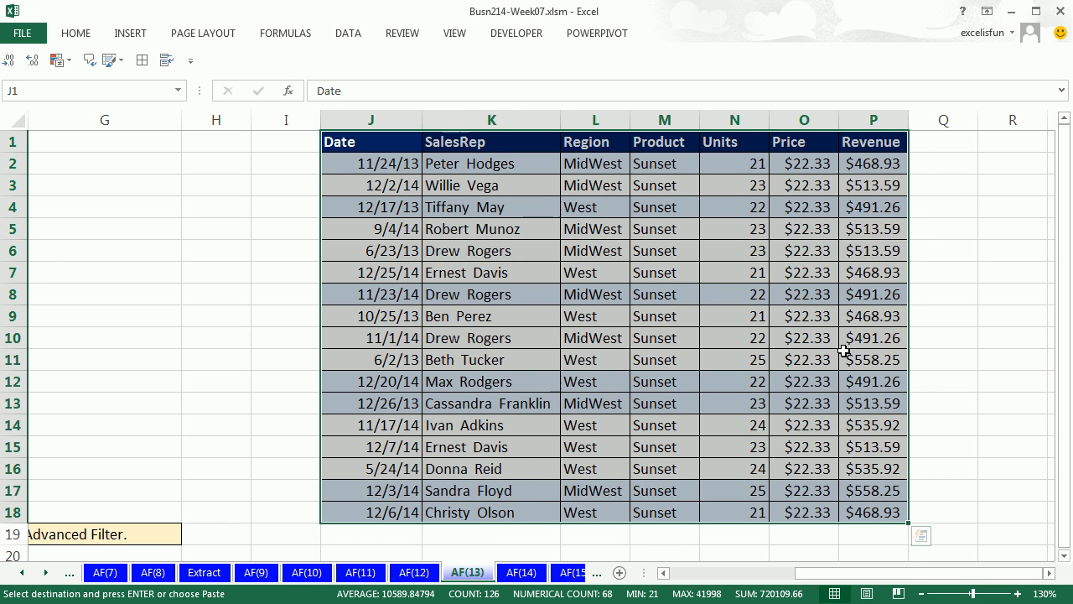
# Step: Return to the original data set, end the copy mode and remove its filter
pyautogui.moveTo(821, 573); pyautogui.dragTo(666, 572)
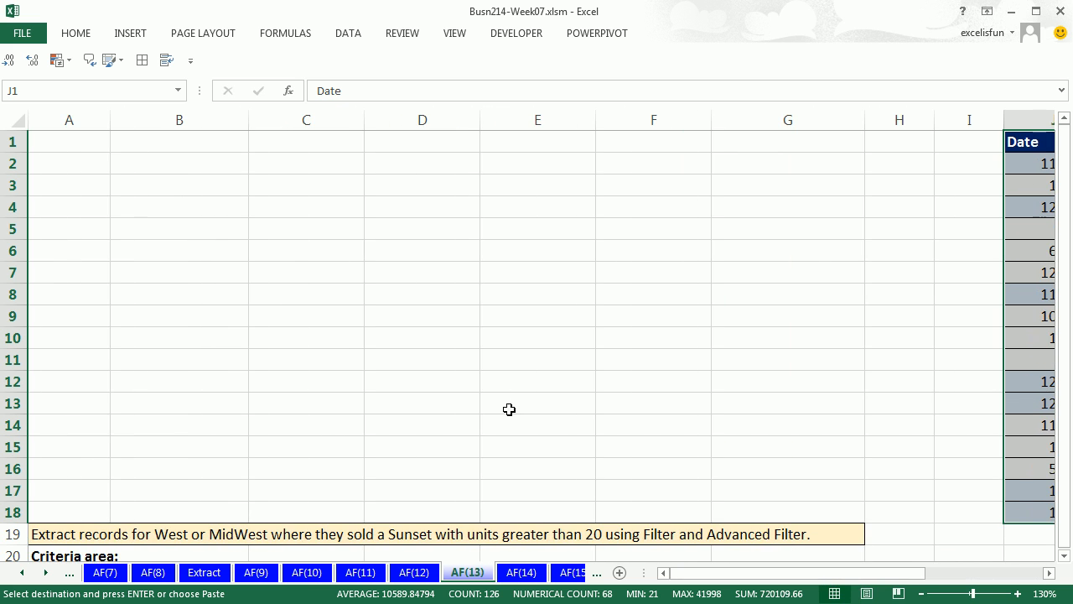
pyautogui.scroll(-4, 496, 394)
pyautogui.scroll(-3, 494, 399)
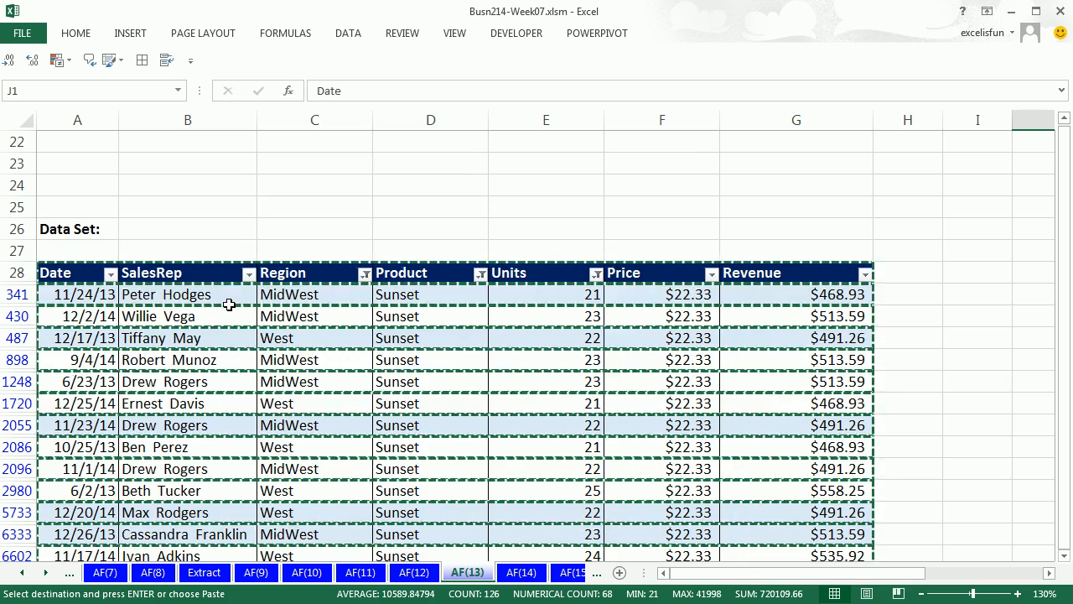
pyautogui.click(319, 294)
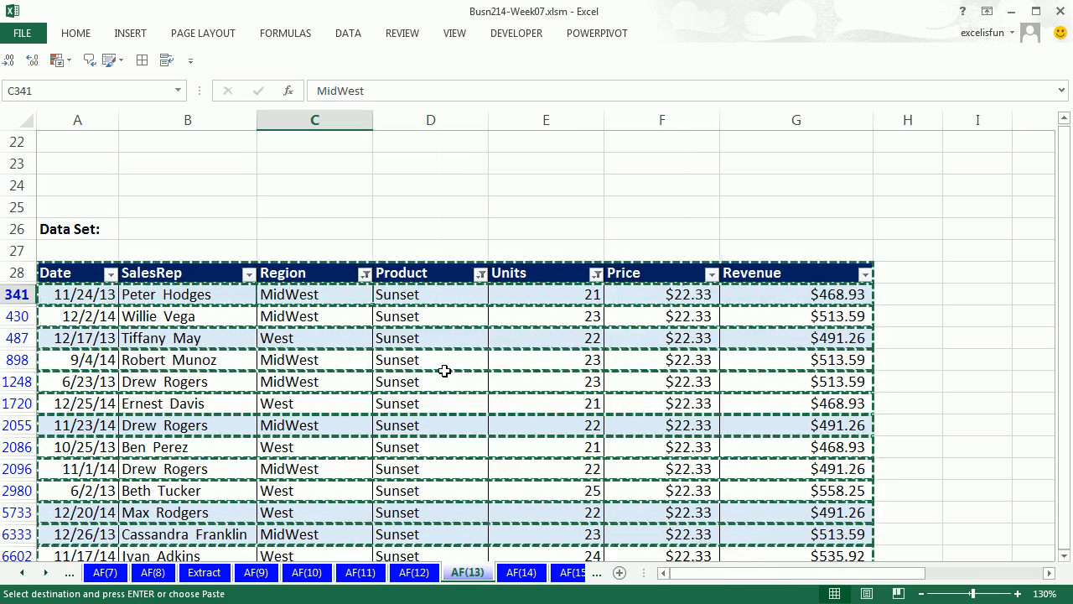
pyautogui.press('Escape')
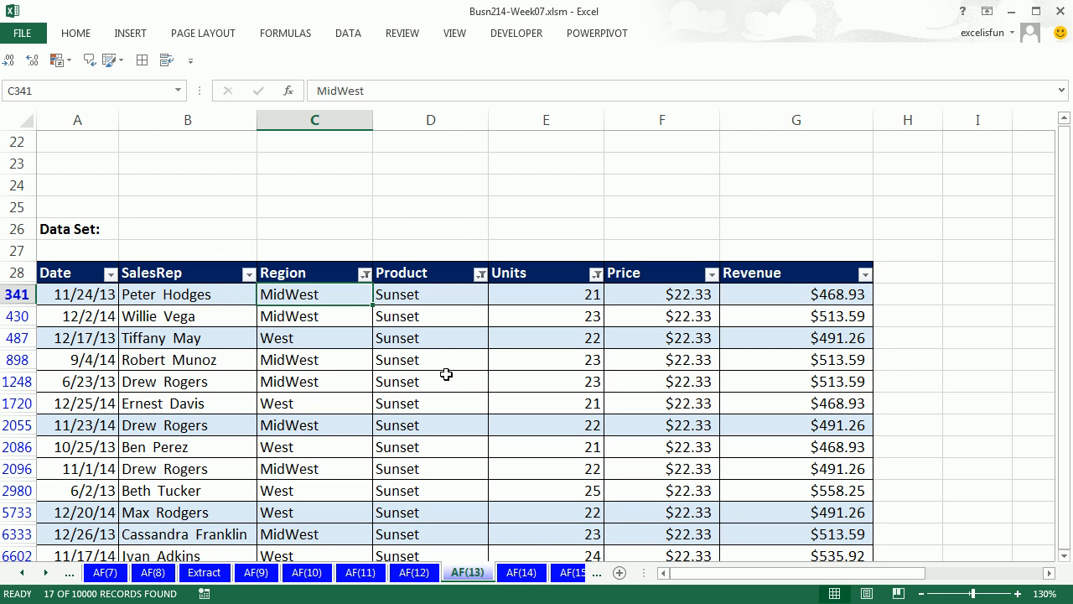
pyautogui.hotkey('ctrl', 'shift', 'l')
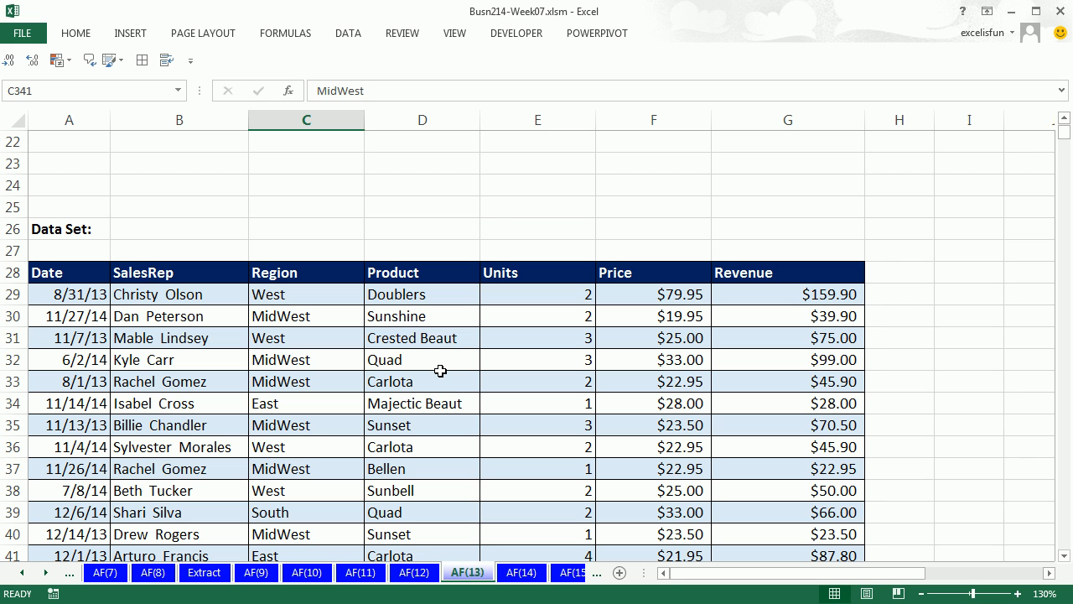
# Step: Copy the Region, Product and Units headers from C28:E28 into the criteria area starting at A22
pyautogui.scroll(1, 401, 371)
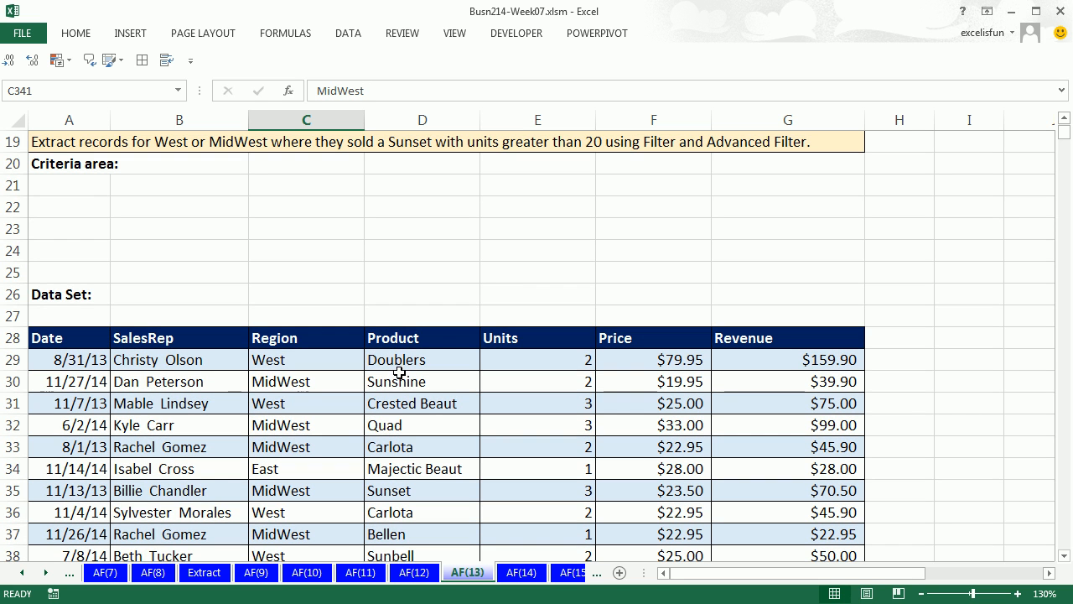
pyautogui.click(300, 342)
pyautogui.moveTo(375, 349); pyautogui.dragTo(493, 350)
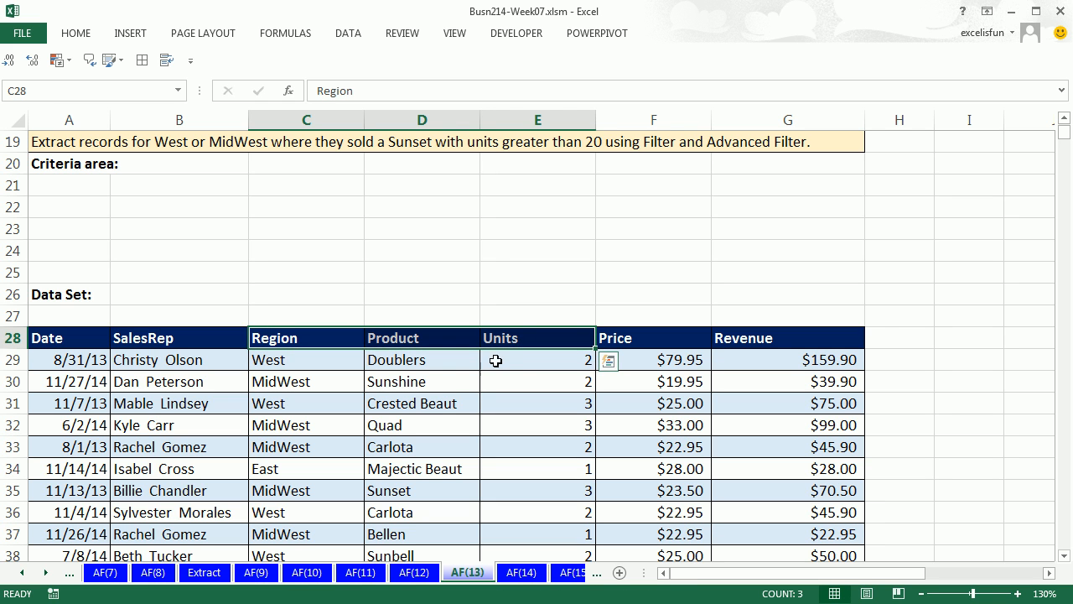
pyautogui.hotkey('ctrl', 'c')
pyautogui.click(95, 207)
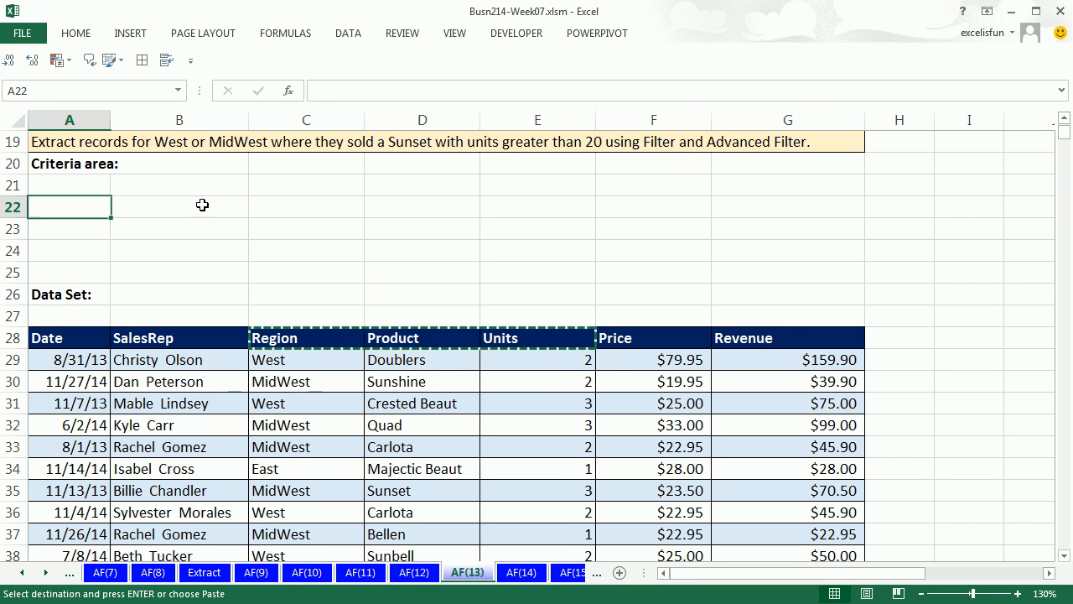
pyautogui.hotkey('ctrl', 'v')
# Step: Enter the Region criteria West in A23 and MidWest in A24
pyautogui.click(79, 228)
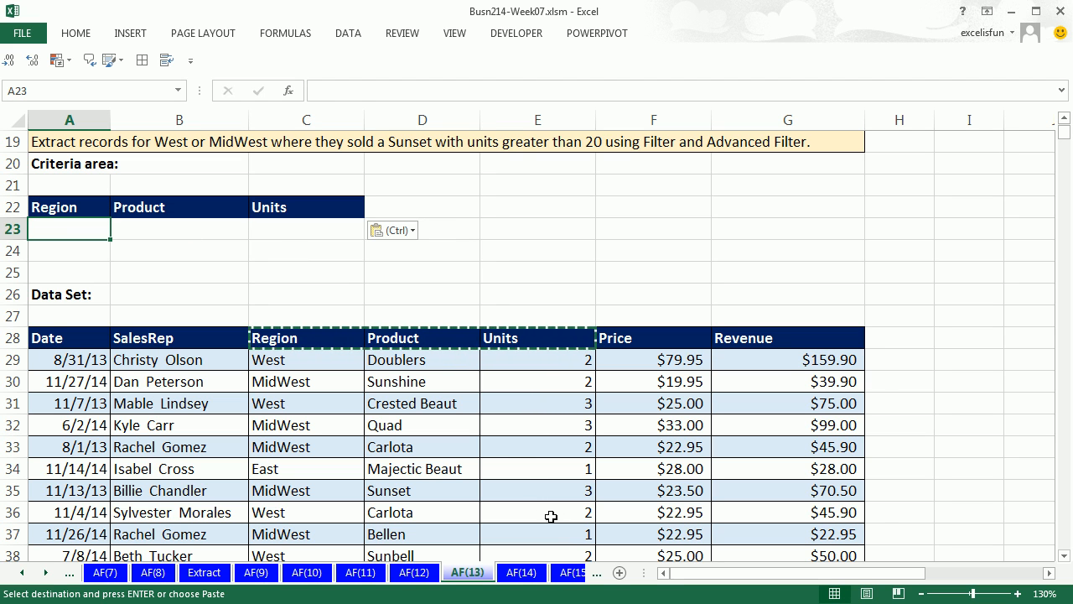
pyautogui.press('Escape')
pyautogui.write('West')
pyautogui.press('Return')
pyautogui.write('MidWest')
pyautogui.press('Return')
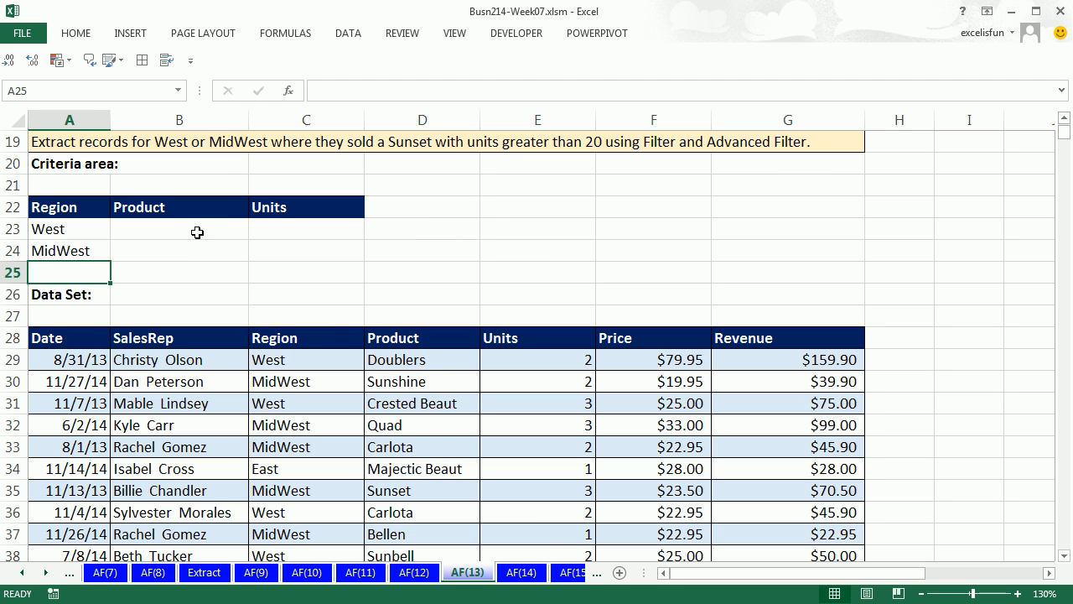
# Step: Fill both Product criteria cells B23:B24 with Sunset
pyautogui.moveTo(196, 229); pyautogui.dragTo(195, 246)
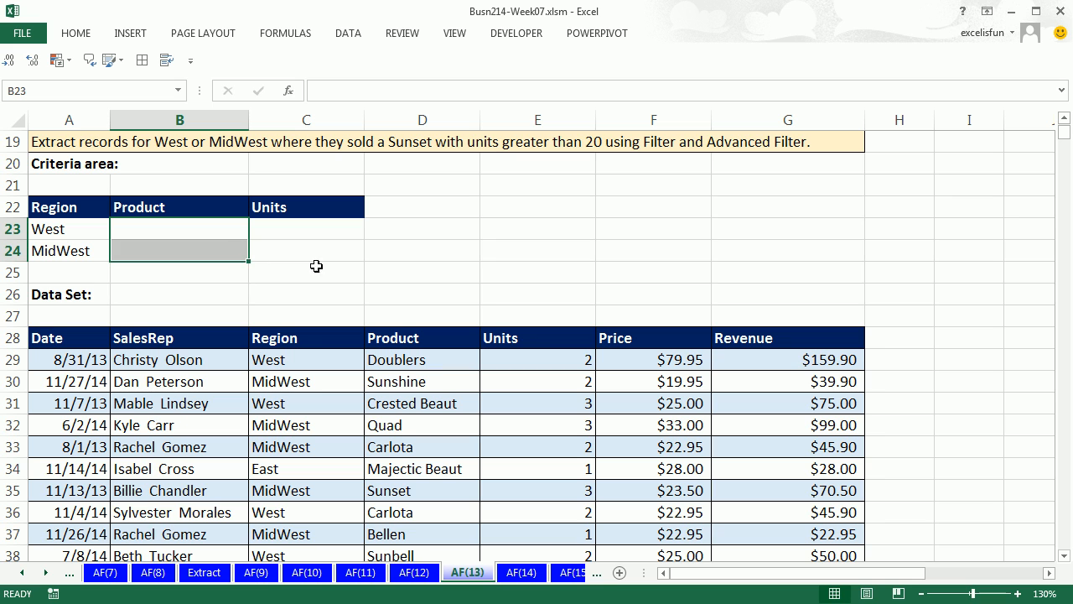
pyautogui.write('S')
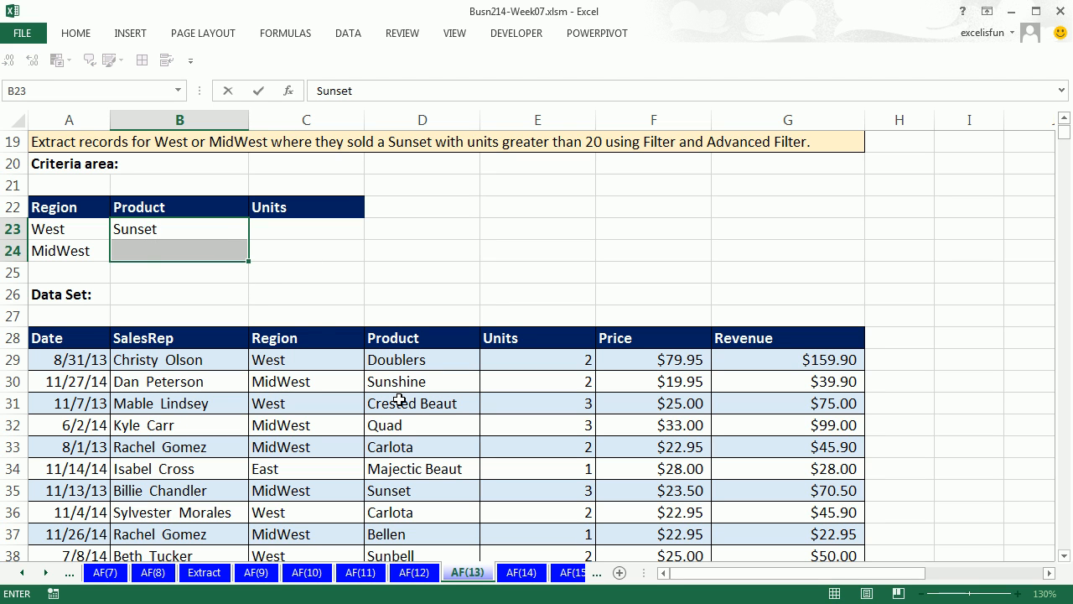
pyautogui.write('unset')
pyautogui.hotkey('ctrl', 'Return')
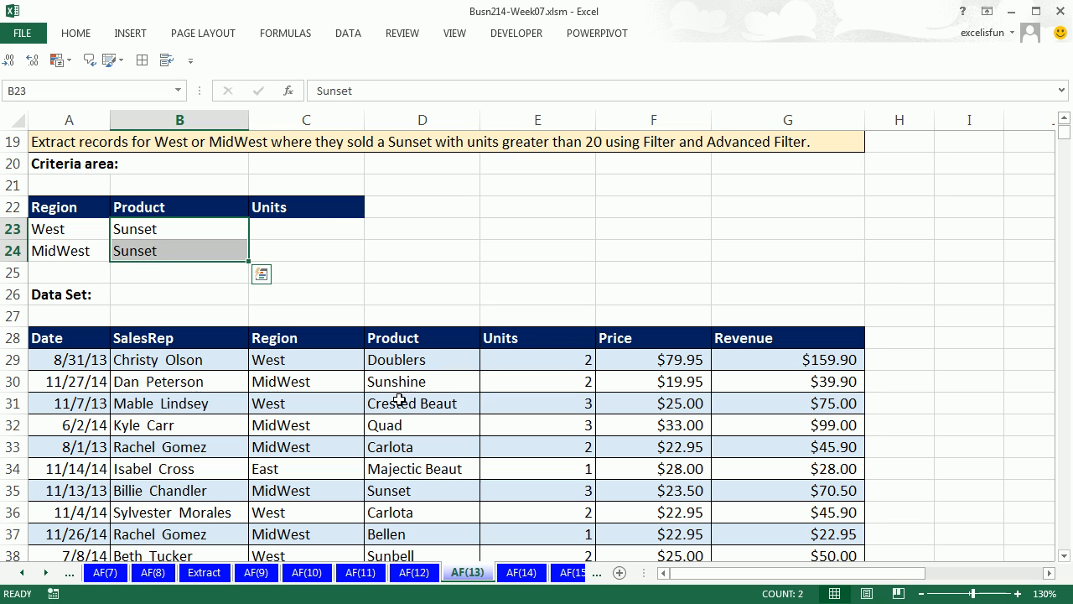
# Step: Enter the Units criteria >20 in both C23 and C24
pyautogui.click(315, 229)
pyautogui.moveTo(315, 229); pyautogui.dragTo(299, 242)
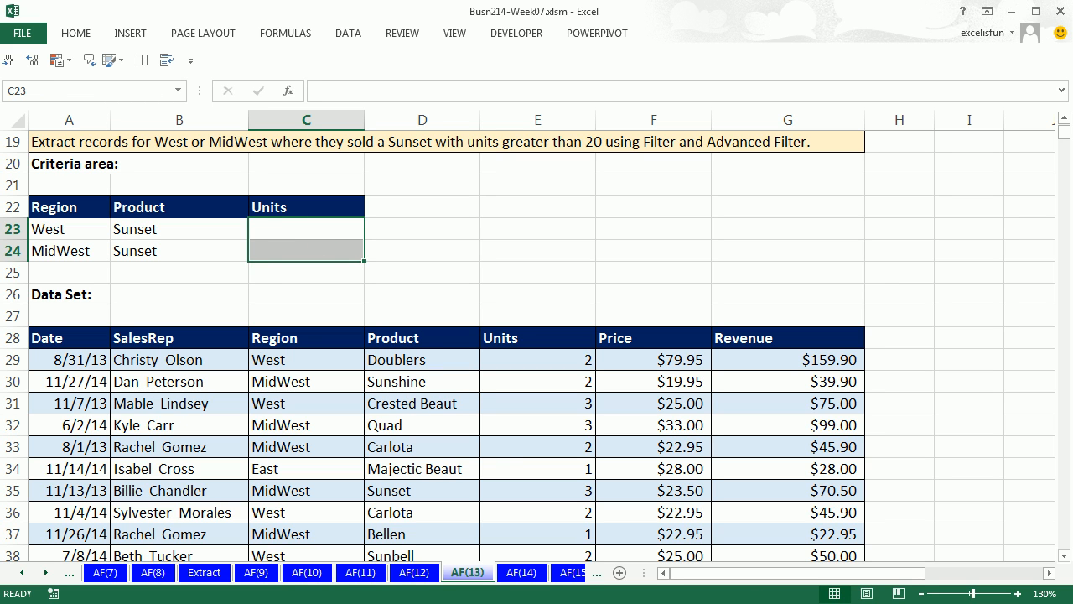
pyautogui.write('>20')
pyautogui.hotkey('ctrl', 'Return')
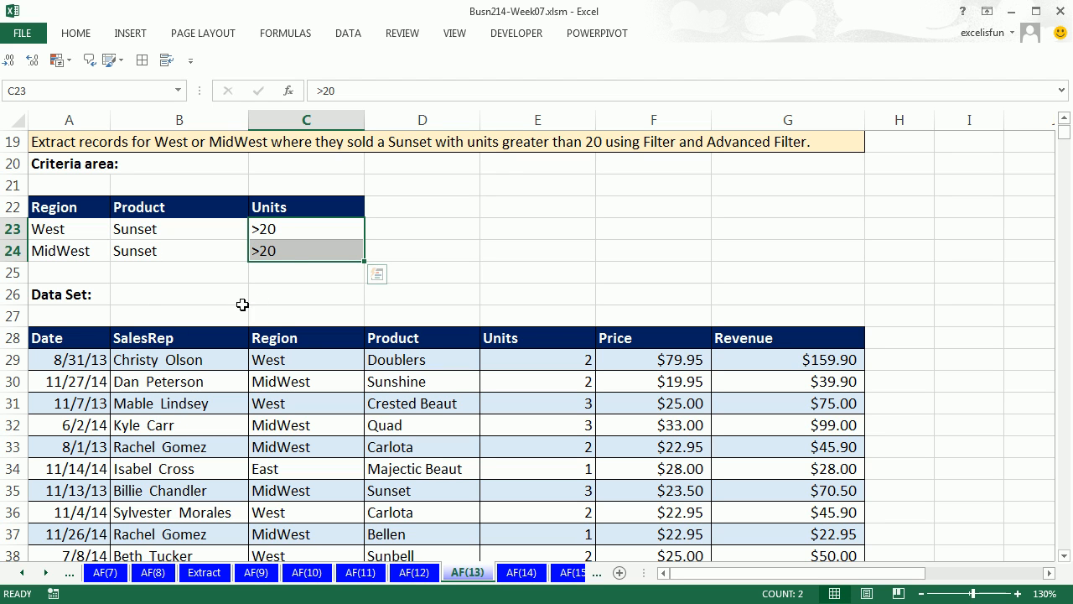
# Step: Start an Advanced Filter on the data set that copies to another location, using criteria range A22:C24
pyautogui.click(179, 383)
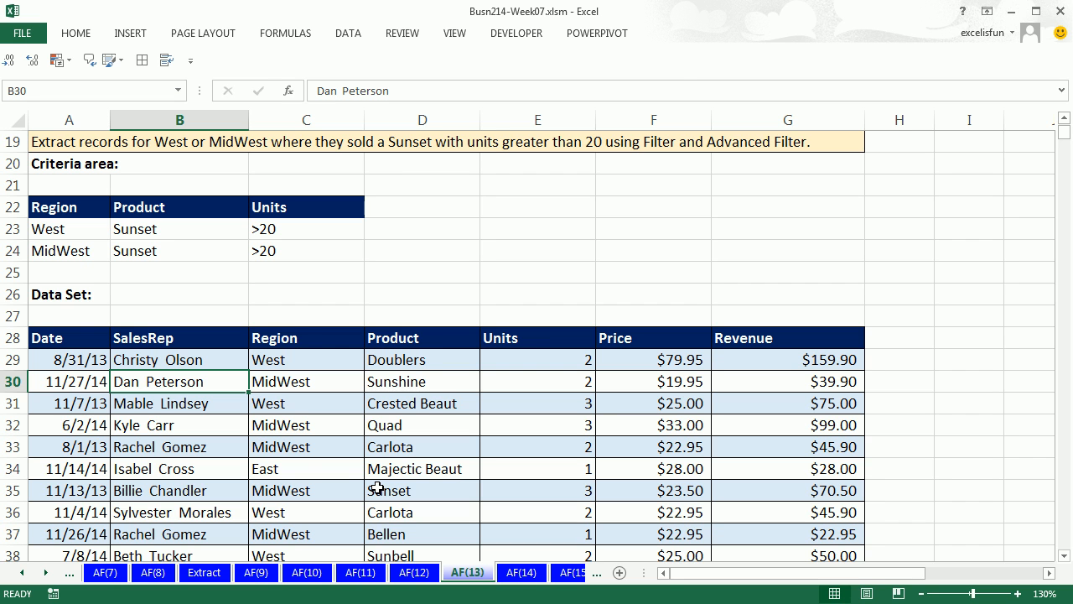
pyautogui.hotkey('alt', 'a')
pyautogui.press('q')
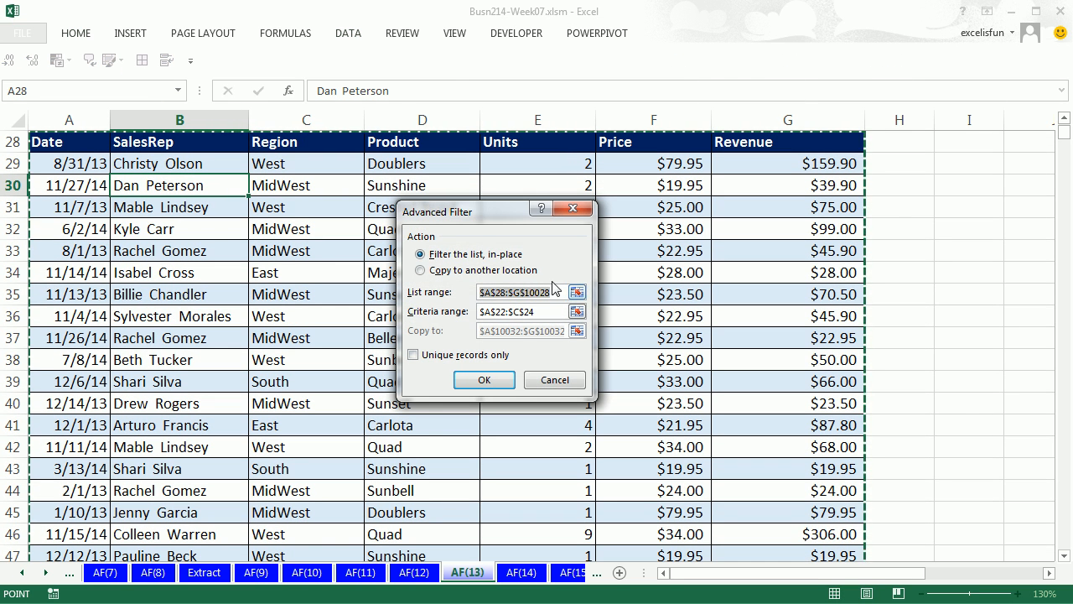
pyautogui.click(427, 270)
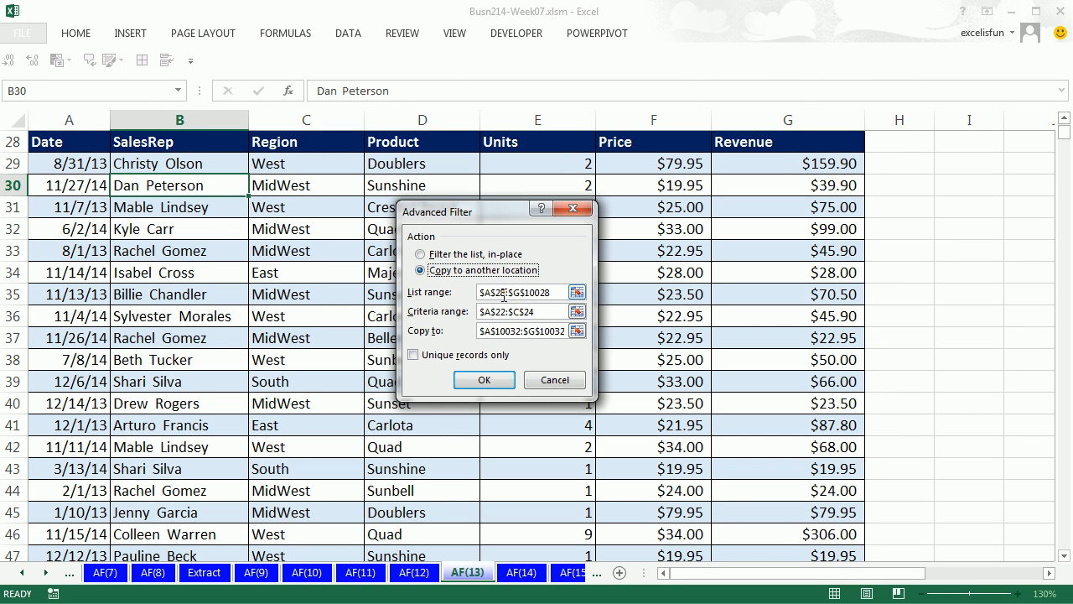
pyautogui.click(559, 313)
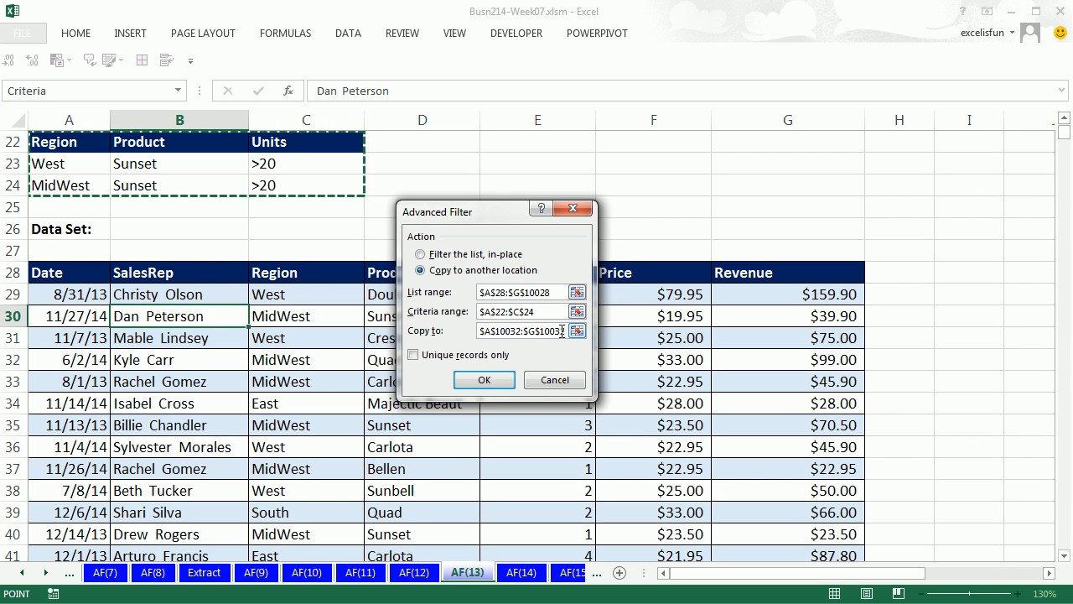
# Step: Replace the filter's copy destination with cell A10032 under Extract Area and run the extraction
pyautogui.moveTo(566, 331); pyautogui.dragTo(479, 331)
pyautogui.press('Delete')
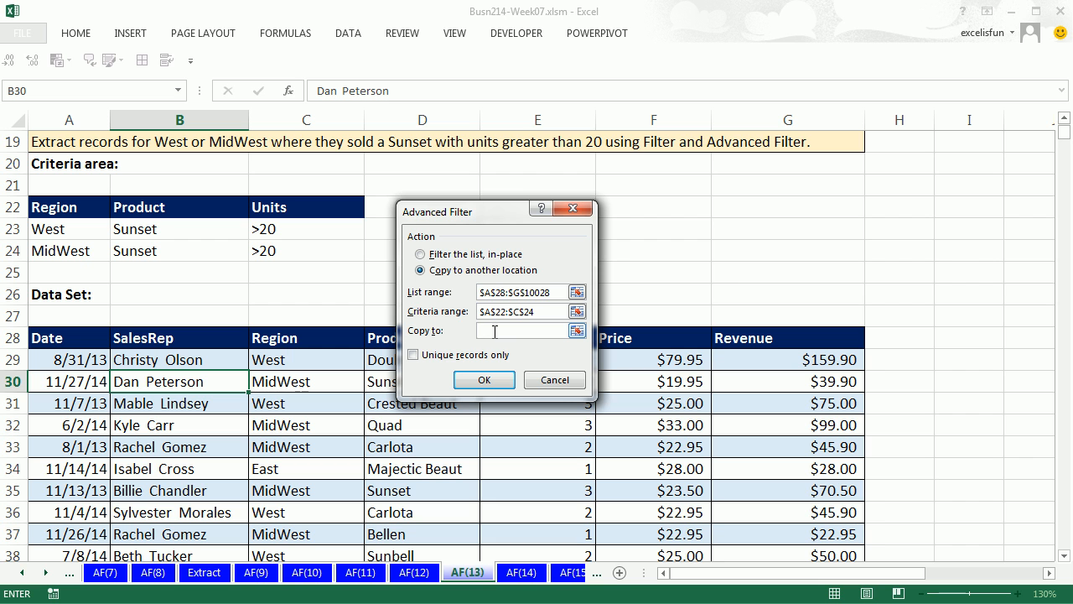
pyautogui.click(89, 385)
pyautogui.hotkey('ctrl', 'Down')
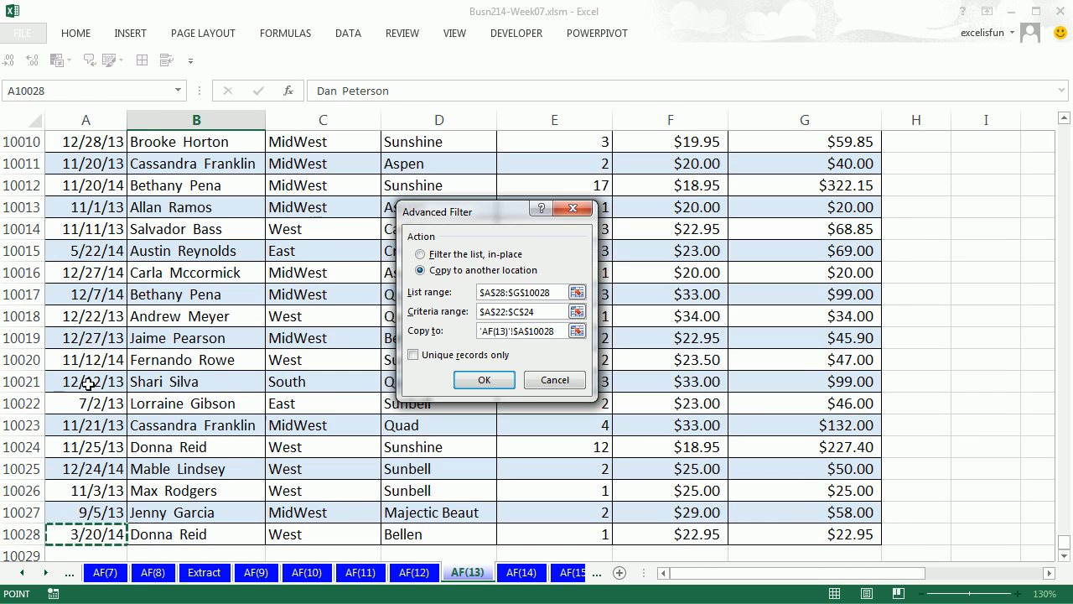
pyautogui.scroll(-4, 92, 387)
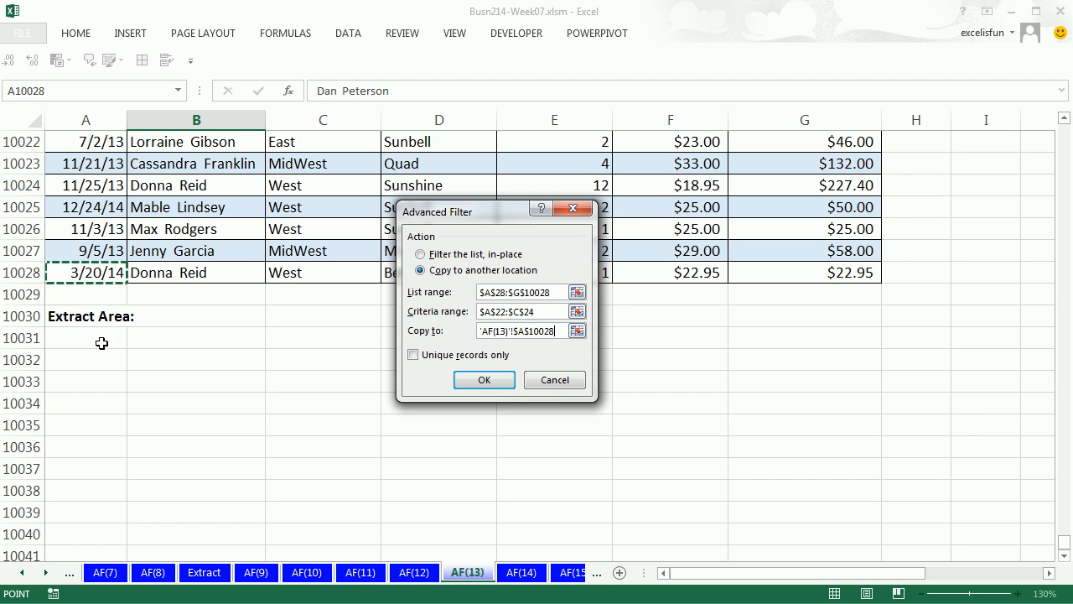
pyautogui.click(88, 361)
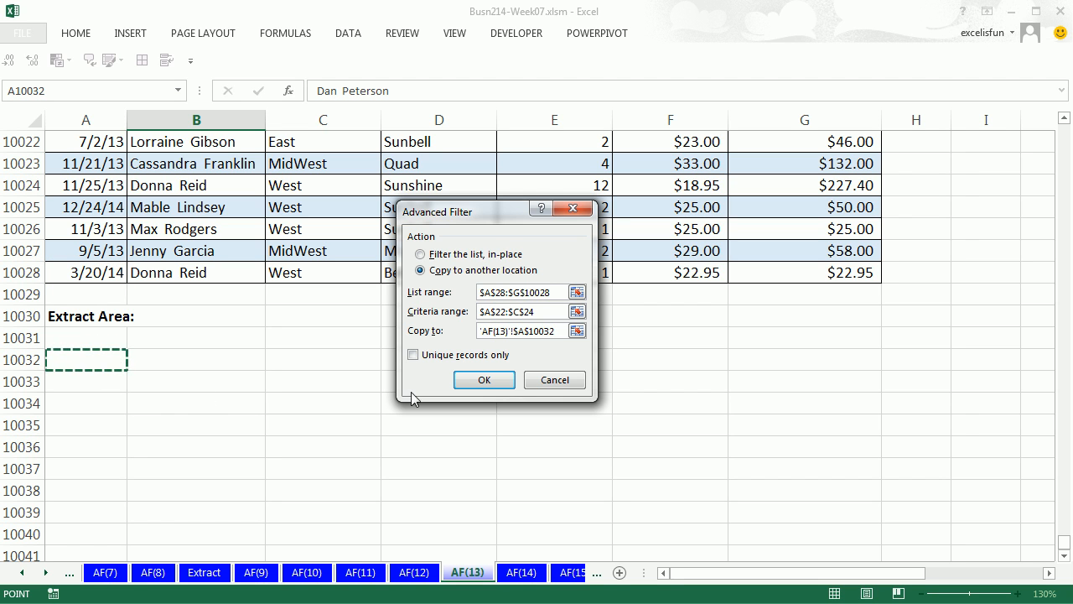
pyautogui.click(478, 380)
# Step: Examine the extracted Sunset records in the Extract Area below the data set
pyautogui.scroll(1, 353, 317)
pyautogui.scroll(3, 133, 271)
pyautogui.click(84, 405)
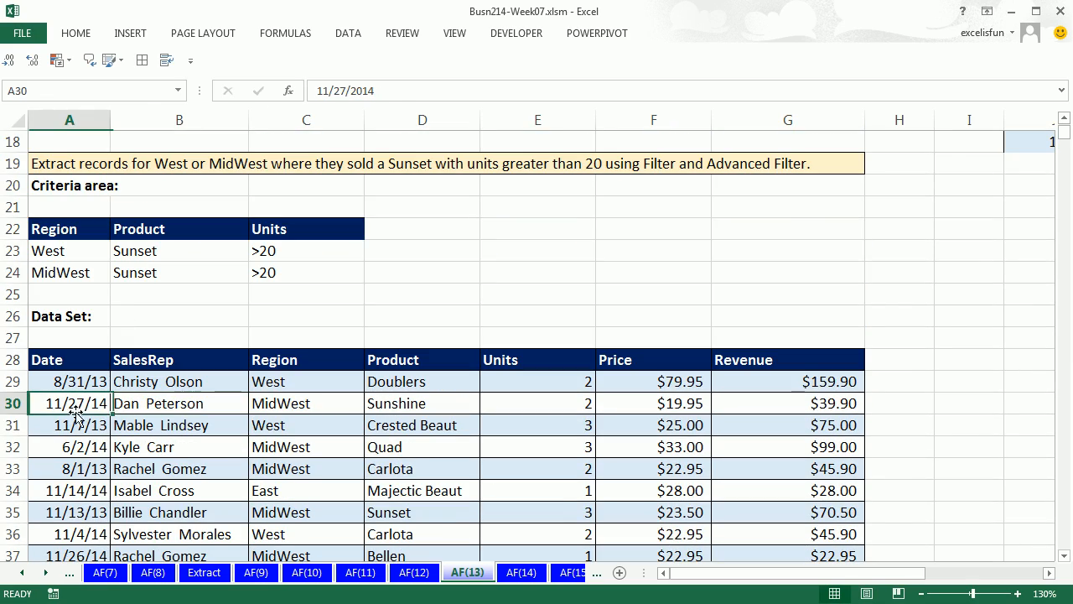
pyautogui.hotkey('ctrl', 'Down')
pyautogui.scroll(-7, 176, 443)
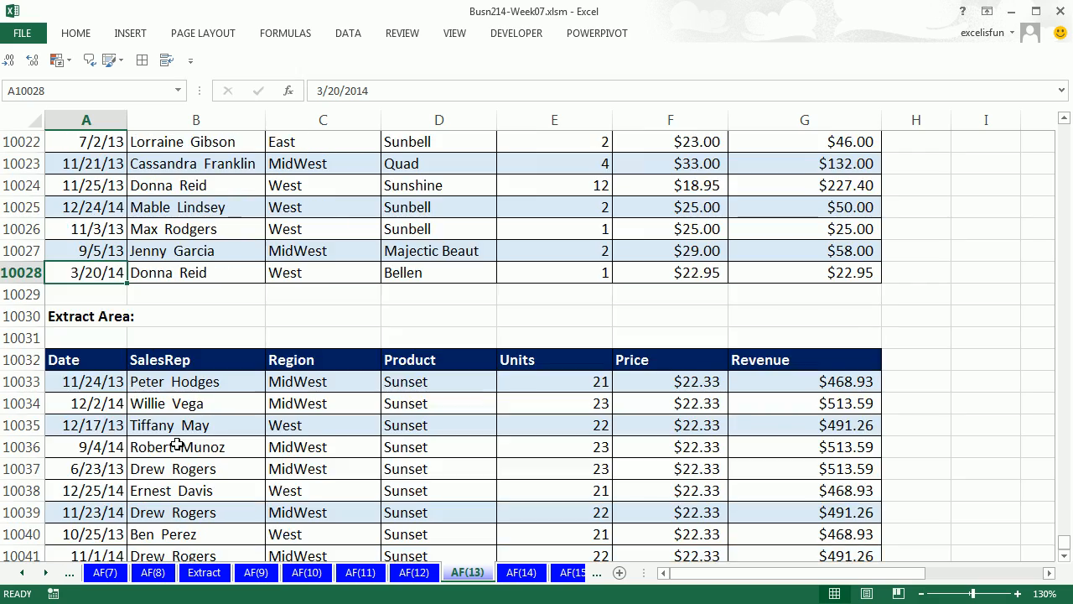
pyautogui.scroll(-3, 179, 451)
pyautogui.scroll(2, 178, 451)
pyautogui.scroll(2, 178, 452)
# Step: Change the Units criteria in C23 and C24 to >22
pyautogui.hotkey('ctrl', 'Up')
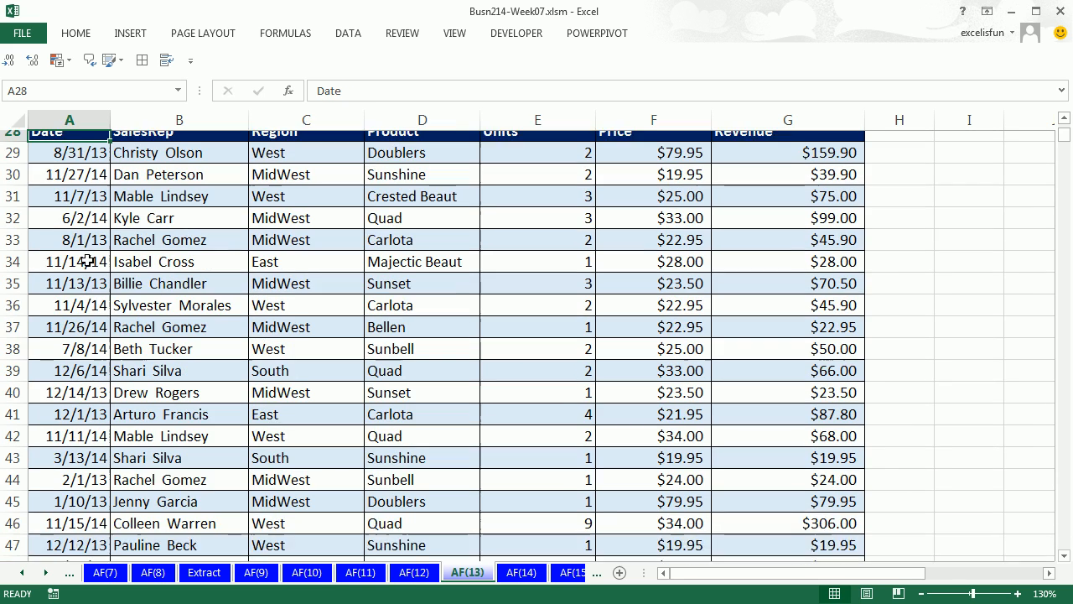
pyautogui.scroll(3, 78, 257)
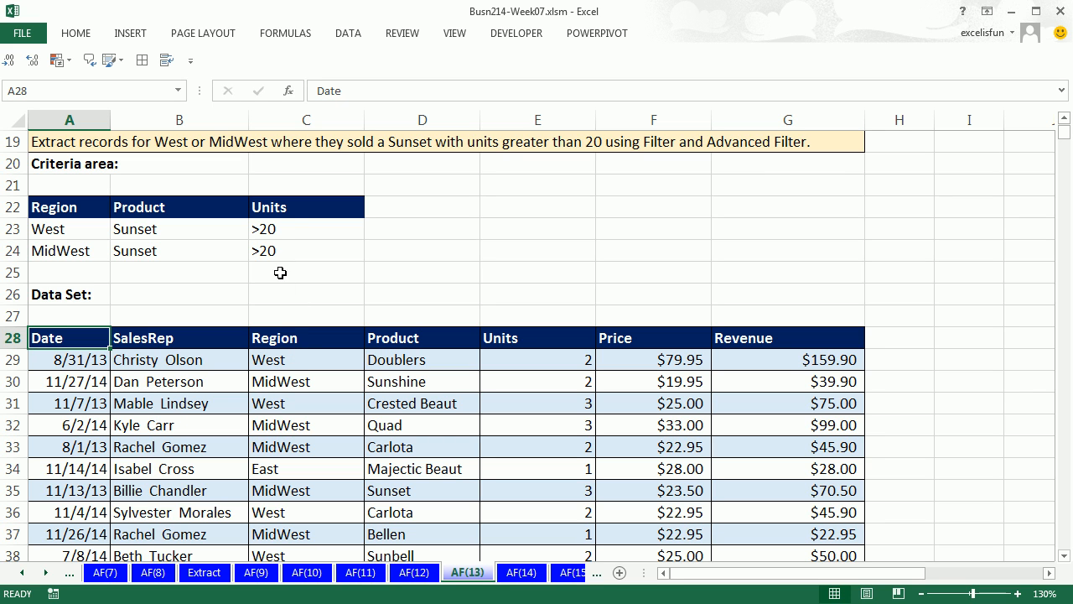
pyautogui.doubleClick(273, 229)
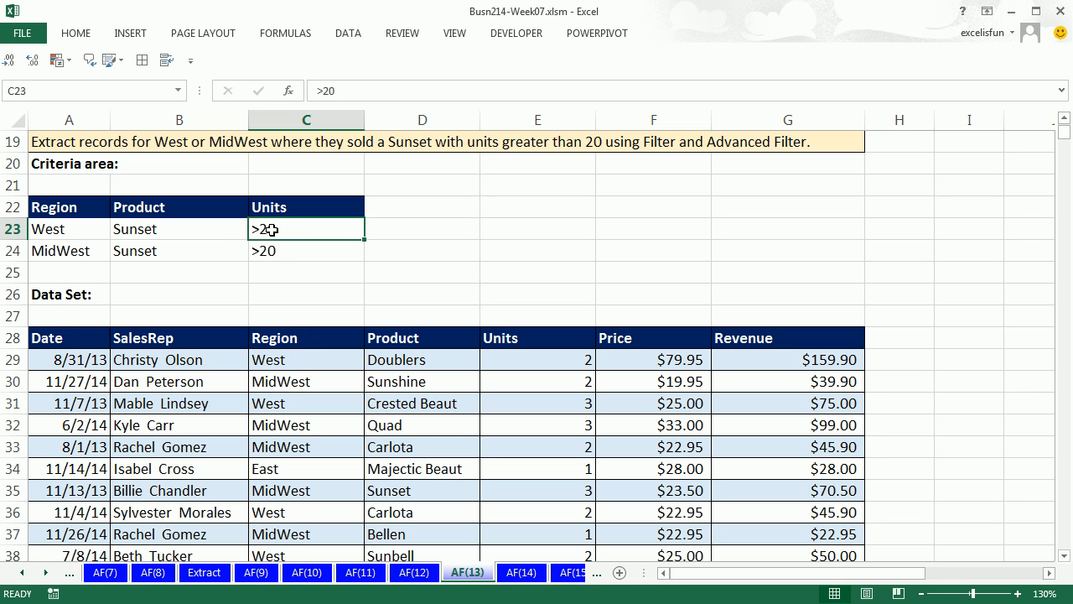
pyautogui.moveTo(267, 229); pyautogui.dragTo(331, 251)
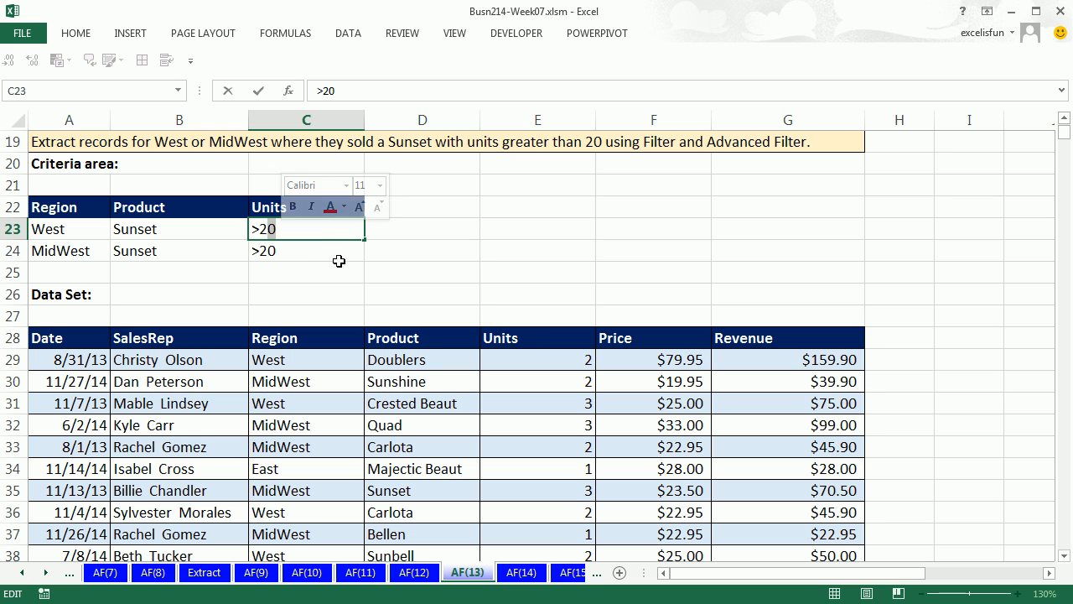
pyautogui.write('2')
pyautogui.press('Return')
pyautogui.doubleClick(273, 250)
pyautogui.moveTo(268, 250); pyautogui.dragTo(287, 252)
pyautogui.write('2')
pyautogui.press('Return')
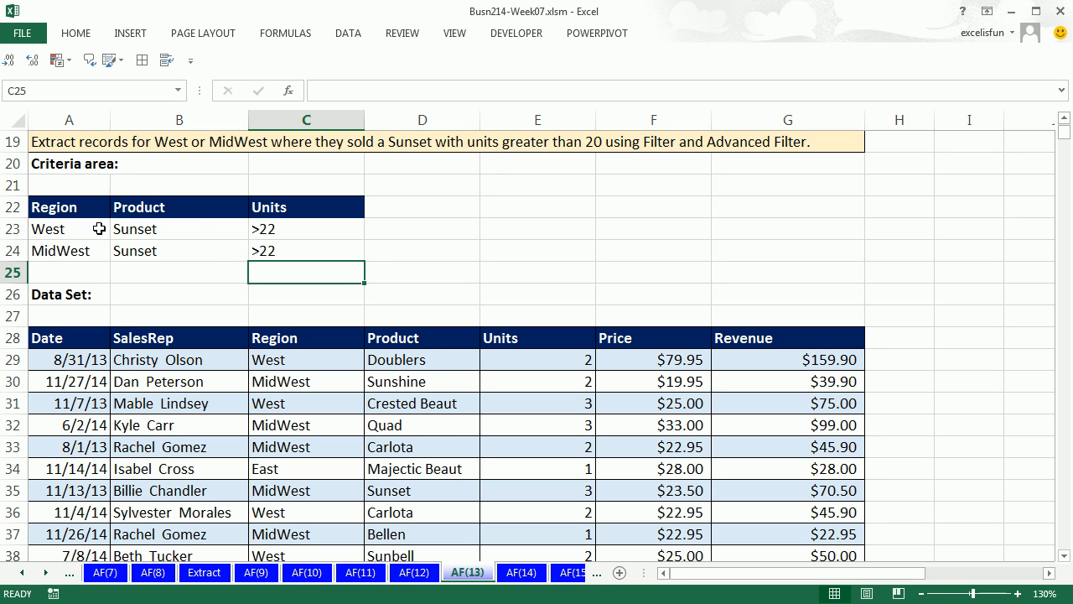
# Step: Inspect the ranges of the Criteria and Extract names scoped to AF(13) in the Name Manager
pyautogui.click(180, 381)
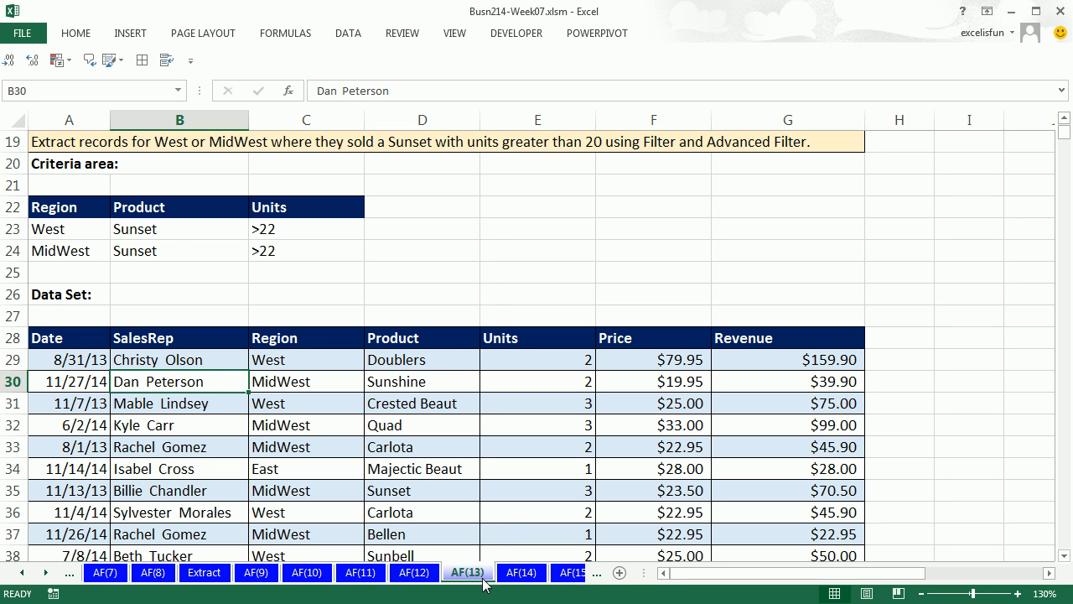
pyautogui.hotkey('ctrl', 'F3')
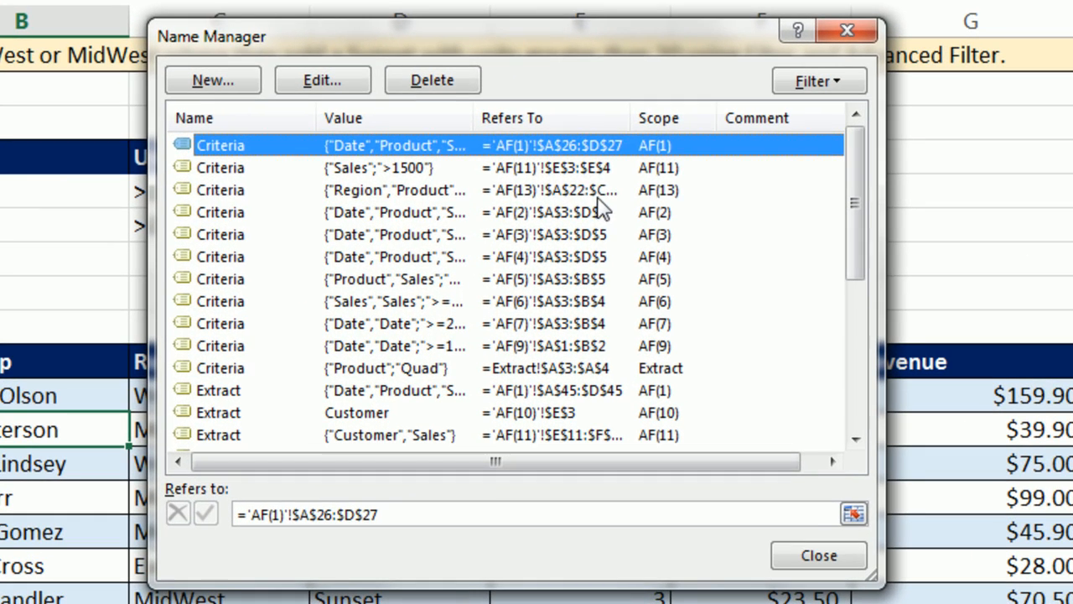
pyautogui.click(599, 196)
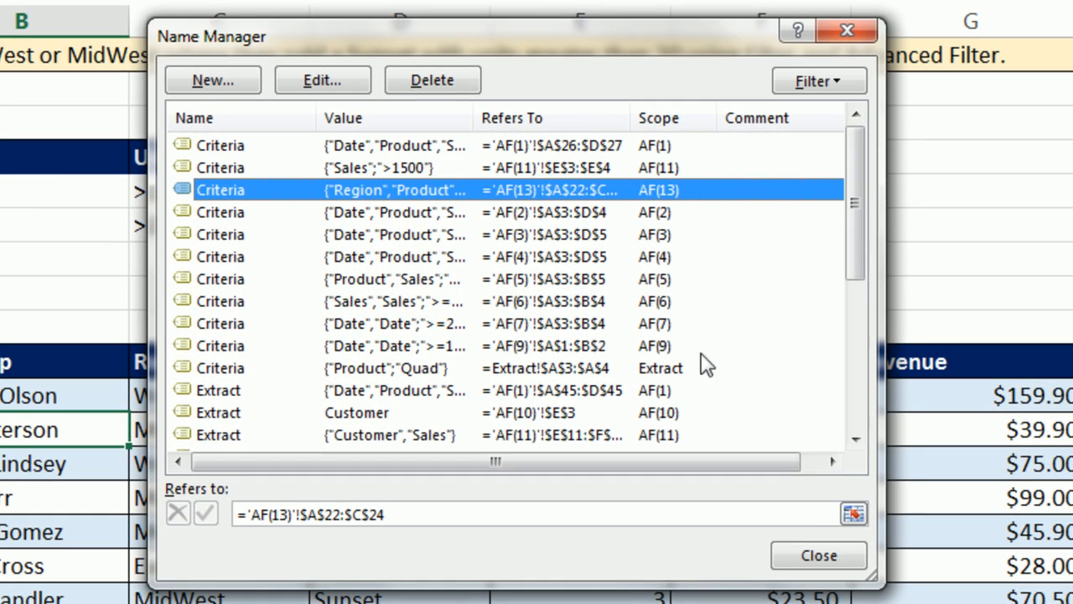
pyautogui.moveTo(858, 226); pyautogui.dragTo(857, 246)
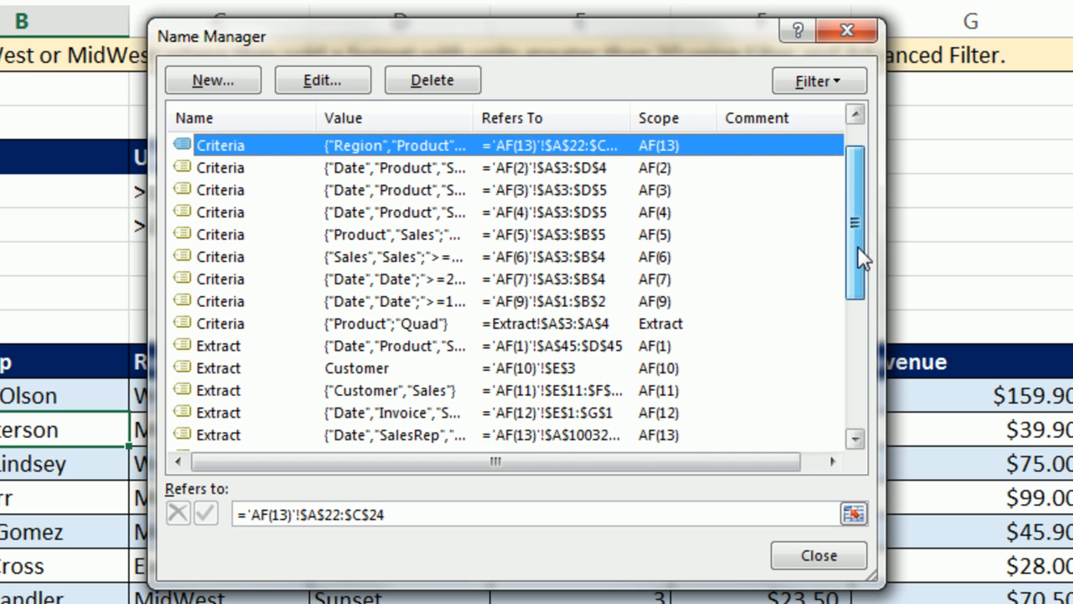
pyautogui.click(637, 434)
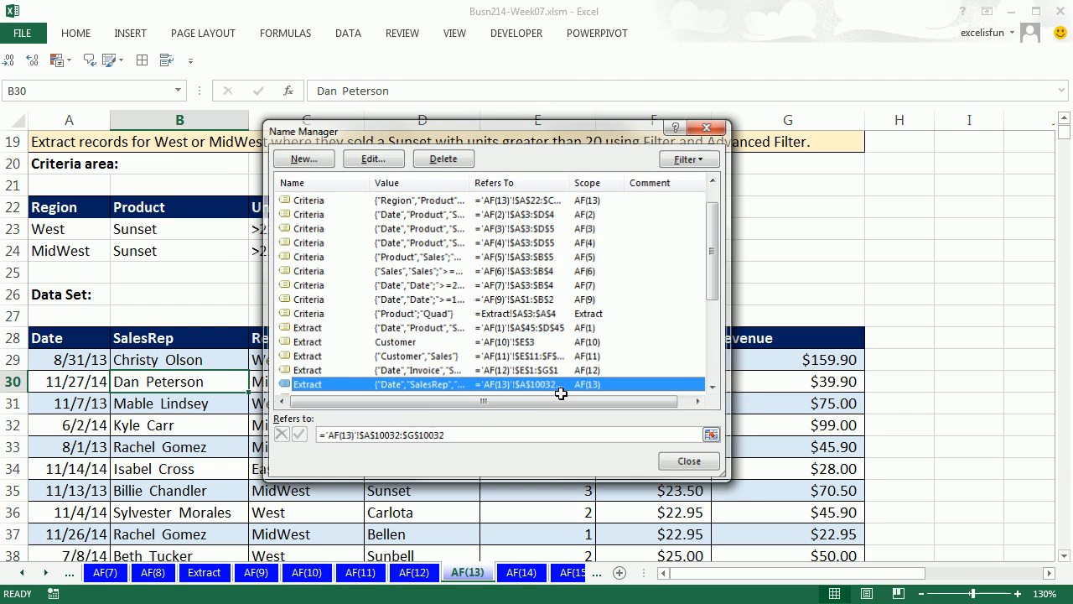
pyautogui.press('Escape')
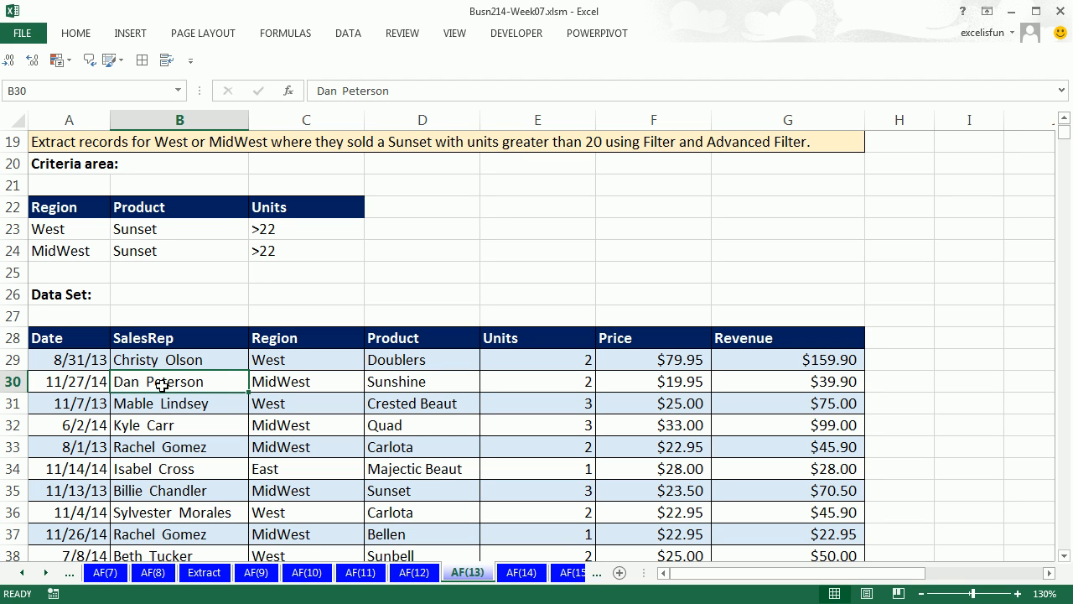
# Step: Rerun the Advanced Filter on the data set, copying to another location with criteria A22:C24 and destination A10032:G10032
pyautogui.hotkey('alt', 'd')
pyautogui.press('f')
pyautogui.press('a')
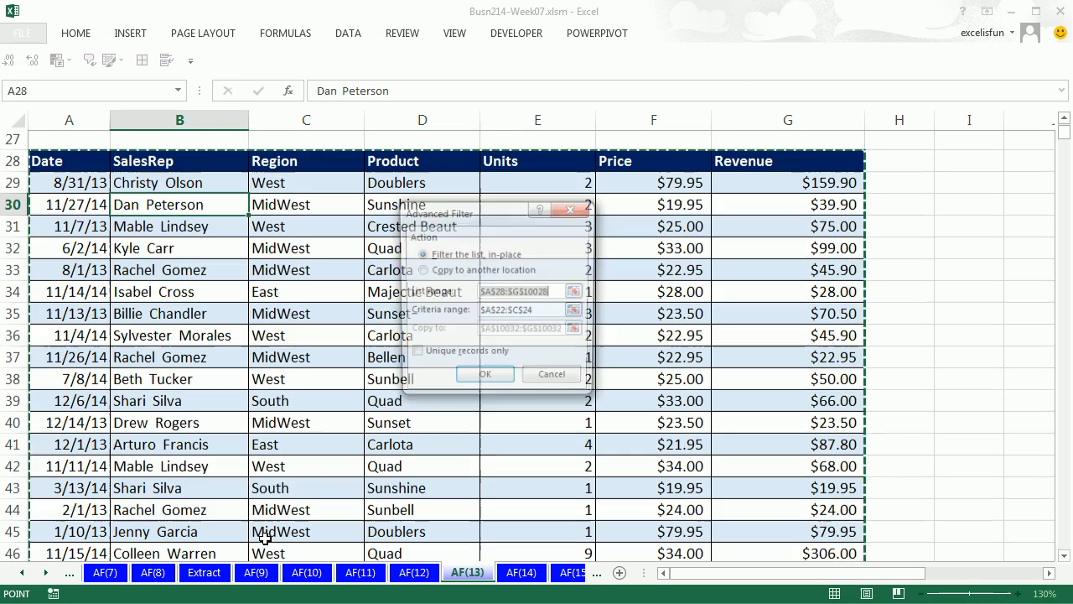
pyautogui.click(435, 275)
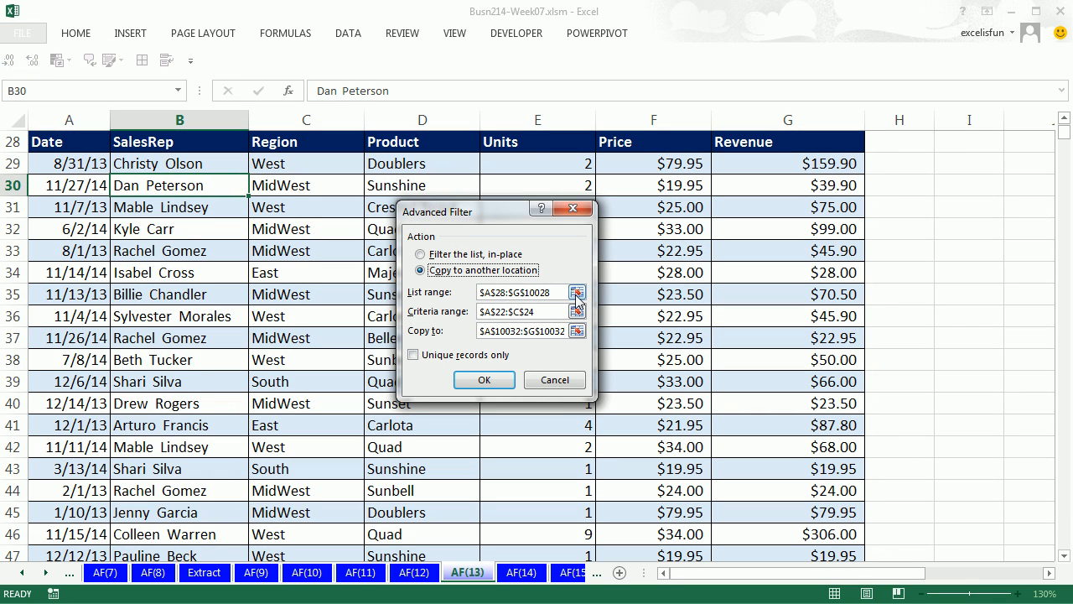
pyautogui.click(484, 379)
# Step: Examine the updated records in the Extract Area and return to the criteria area above the data set
pyautogui.click(102, 395)
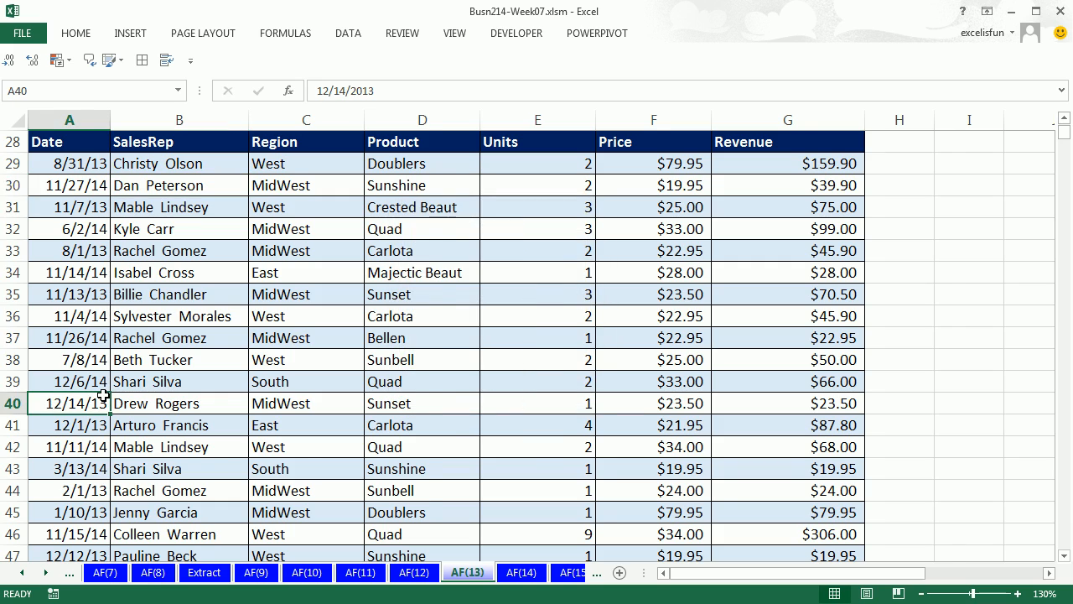
pyautogui.hotkey('ctrl', 'Down')
pyautogui.scroll(-6, 80, 394)
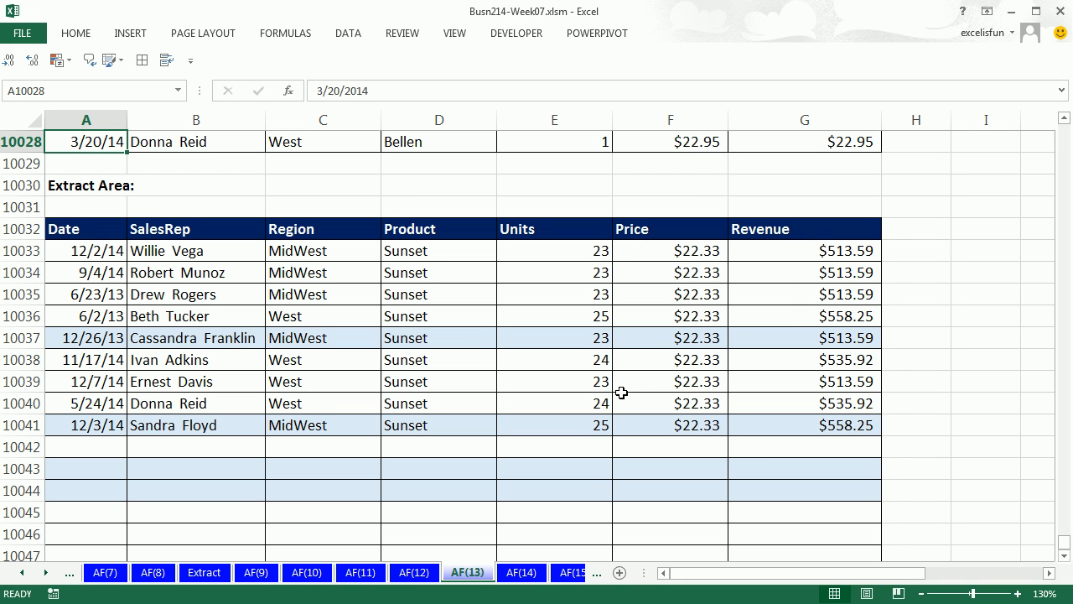
pyautogui.scroll(-3, 612, 404)
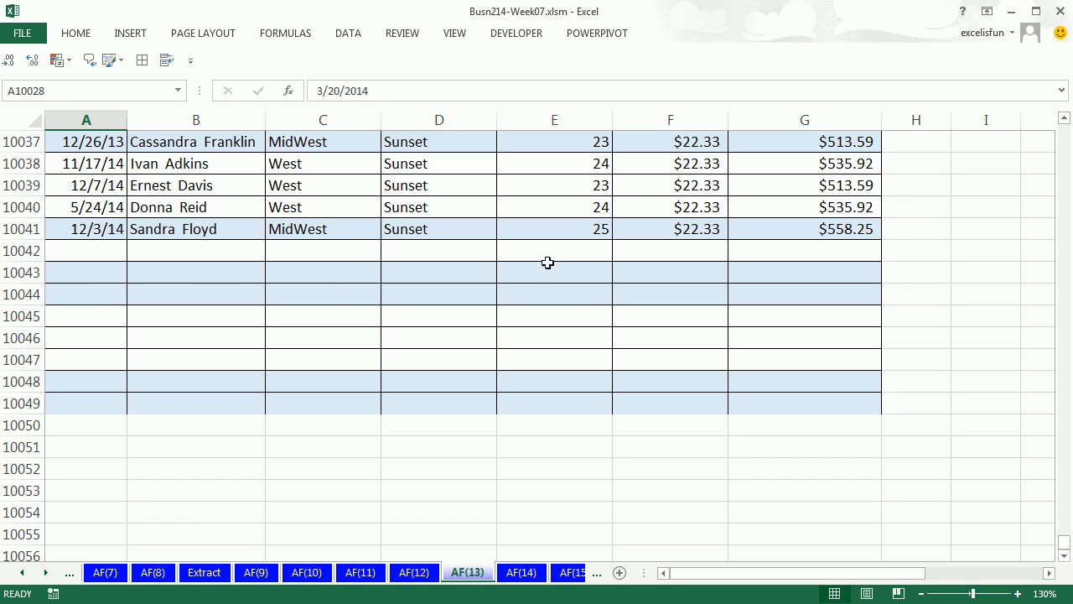
pyautogui.scroll(1, 770, 262)
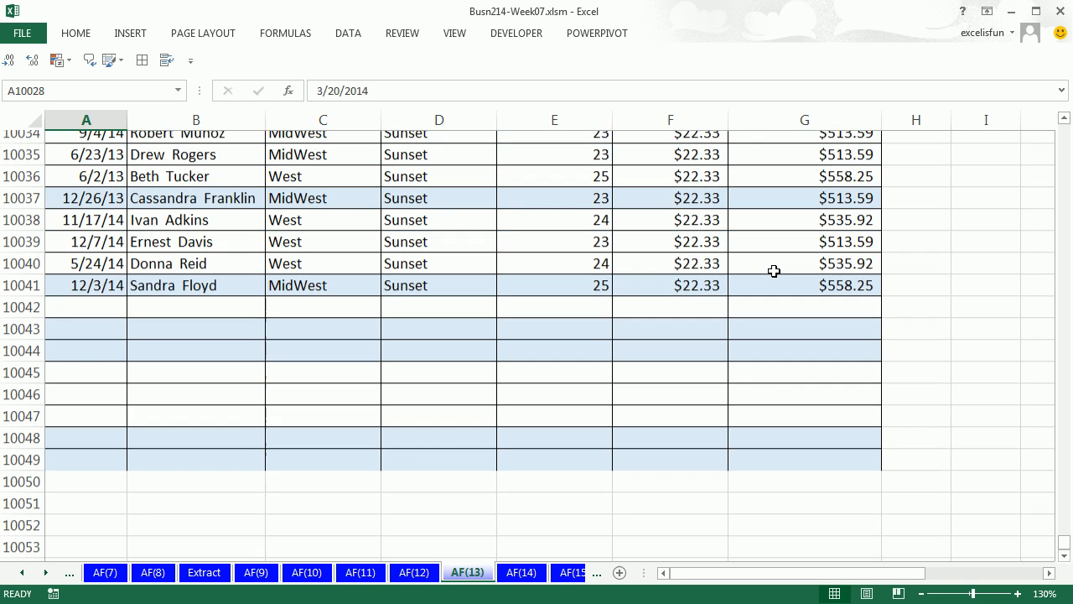
pyautogui.scroll(1, 541, 473)
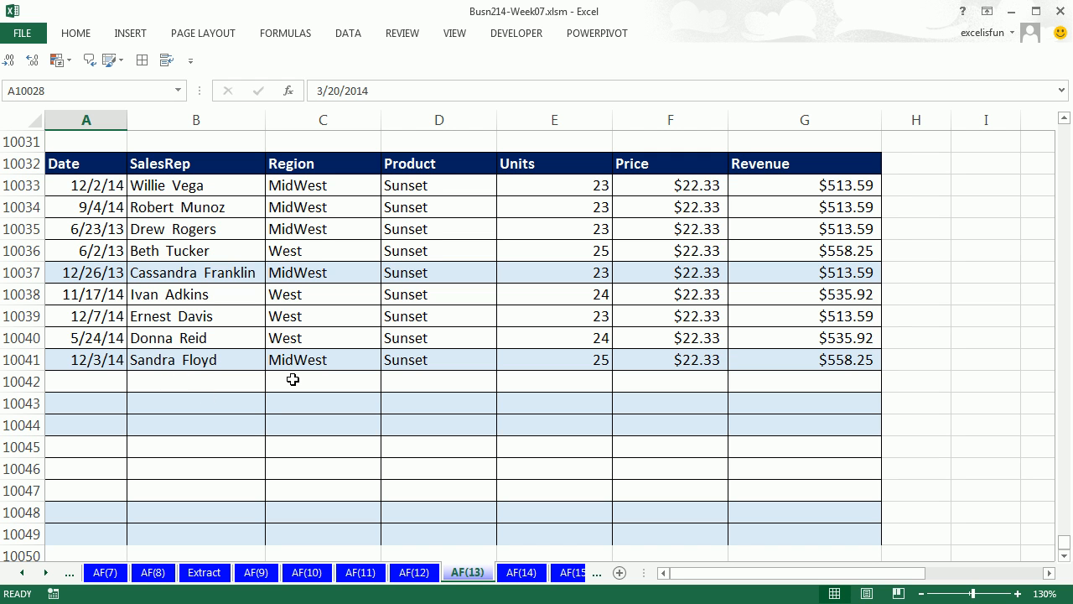
pyautogui.click(50, 312)
pyautogui.hotkey('ctrl', 'Up')
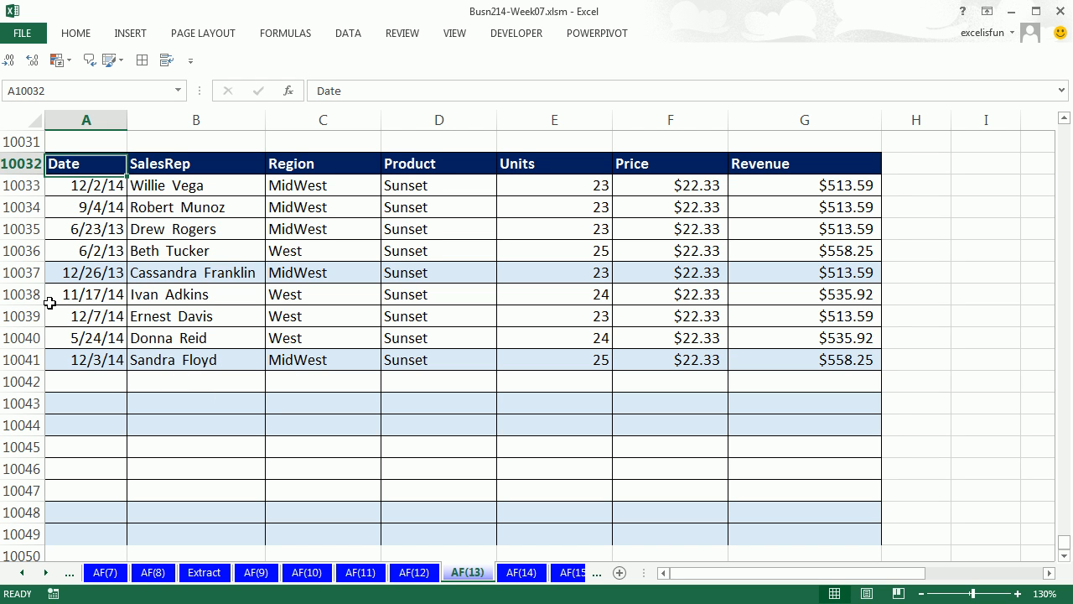
pyautogui.hotkey('ctrl', 'Up')
pyautogui.hotkey('ctrl', 'Up')
pyautogui.hotkey('ctrl', 'Up')
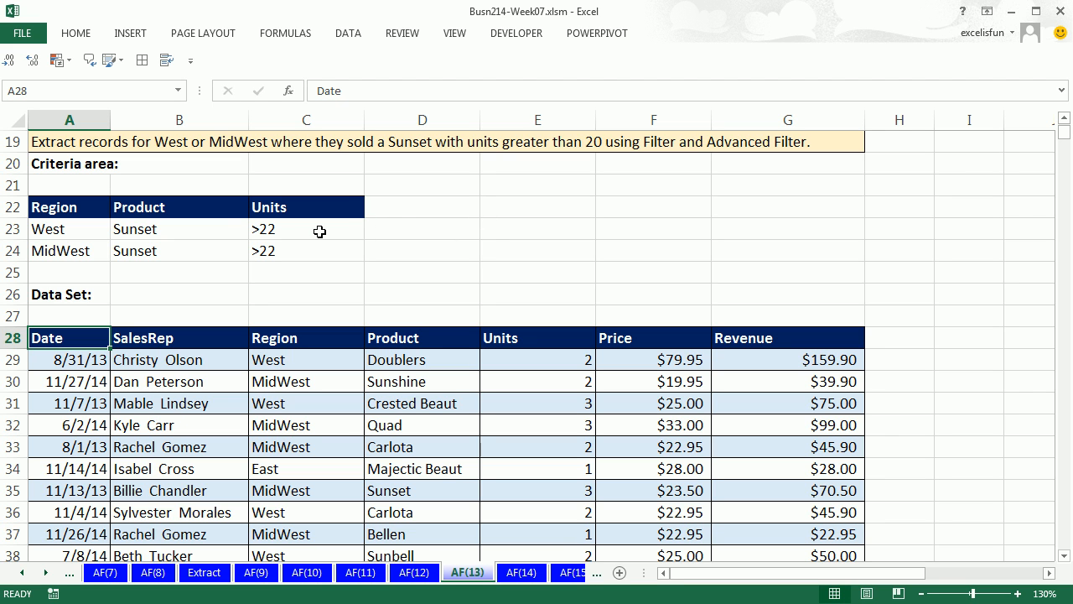
# Step: Switch to the AF(14) sheet and select the first invoice record in A5:E5
pyautogui.click(47, 572)
pyautogui.click(47, 572)
pyautogui.click(47, 572)
pyautogui.click(47, 572)
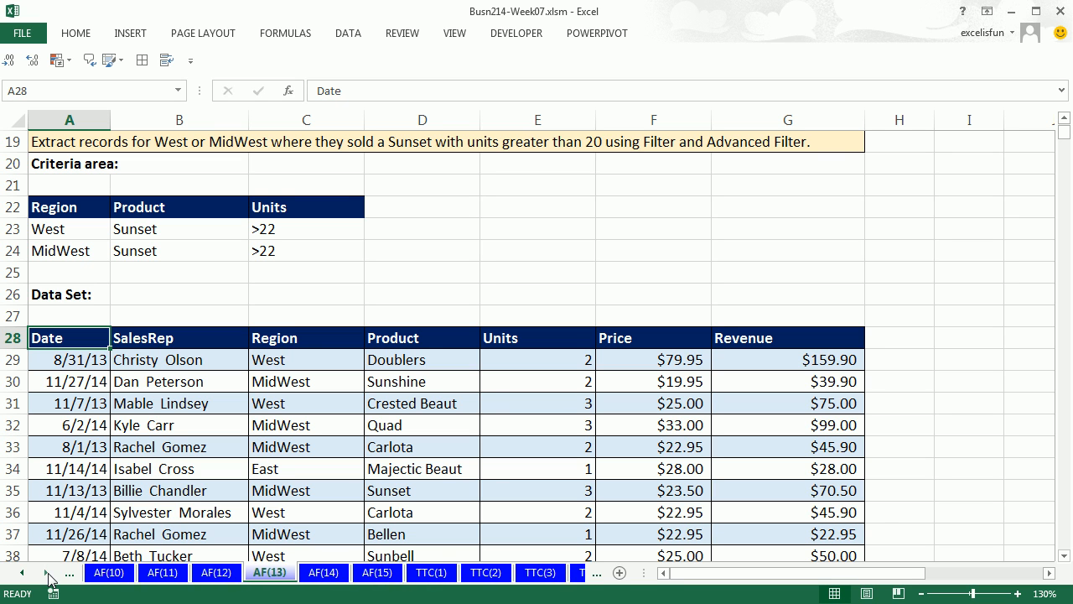
pyautogui.click(326, 570)
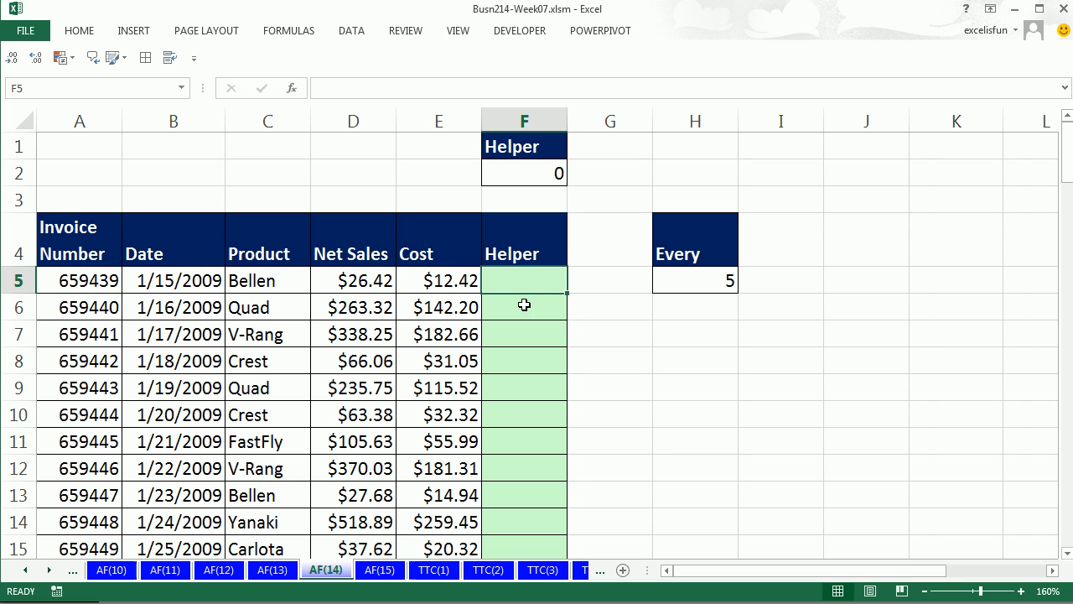
pyautogui.moveTo(81, 285); pyautogui.dragTo(432, 280)
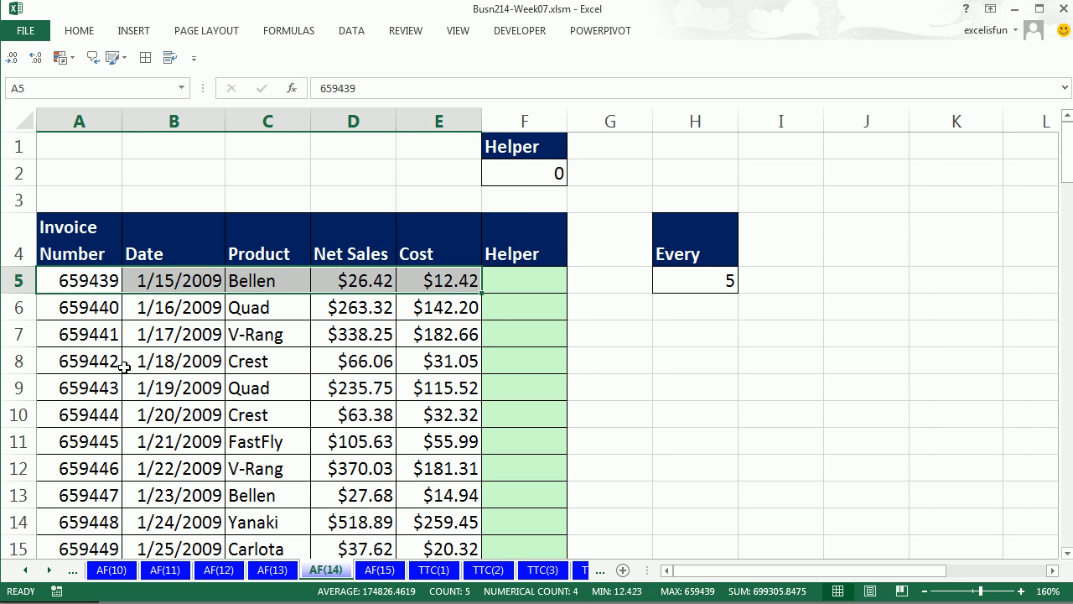
# Step: Highlight every fifth invoice record by selecting A9:E9 together with A14:E14
pyautogui.moveTo(57, 389); pyautogui.dragTo(416, 388)
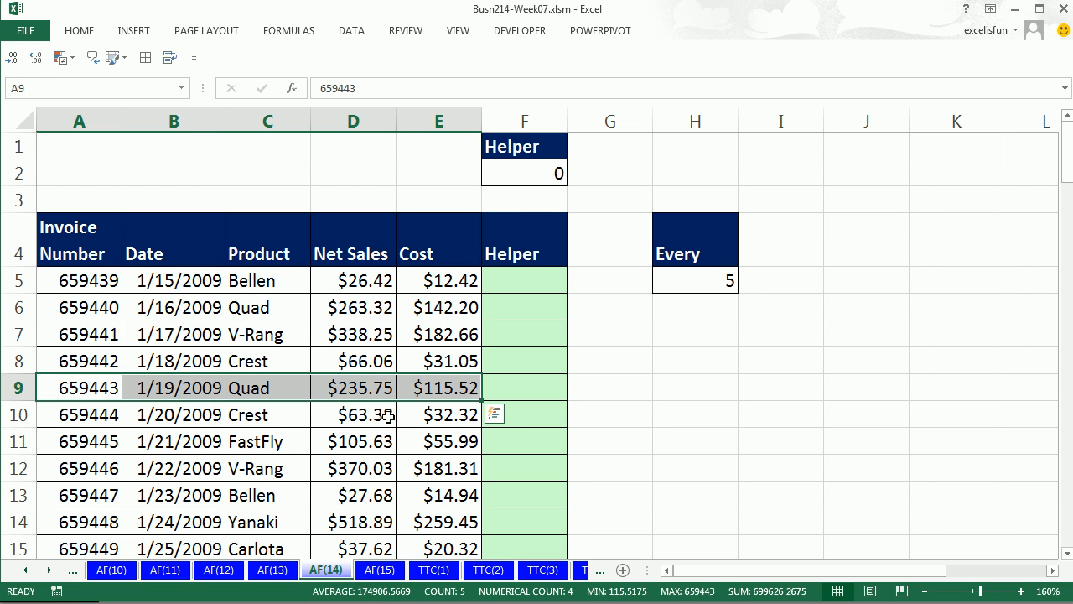
pyautogui.keyDown('ctrl'); pyautogui.moveTo(71, 530); pyautogui.dragTo(437, 513); pyautogui.keyUp('ctrl')
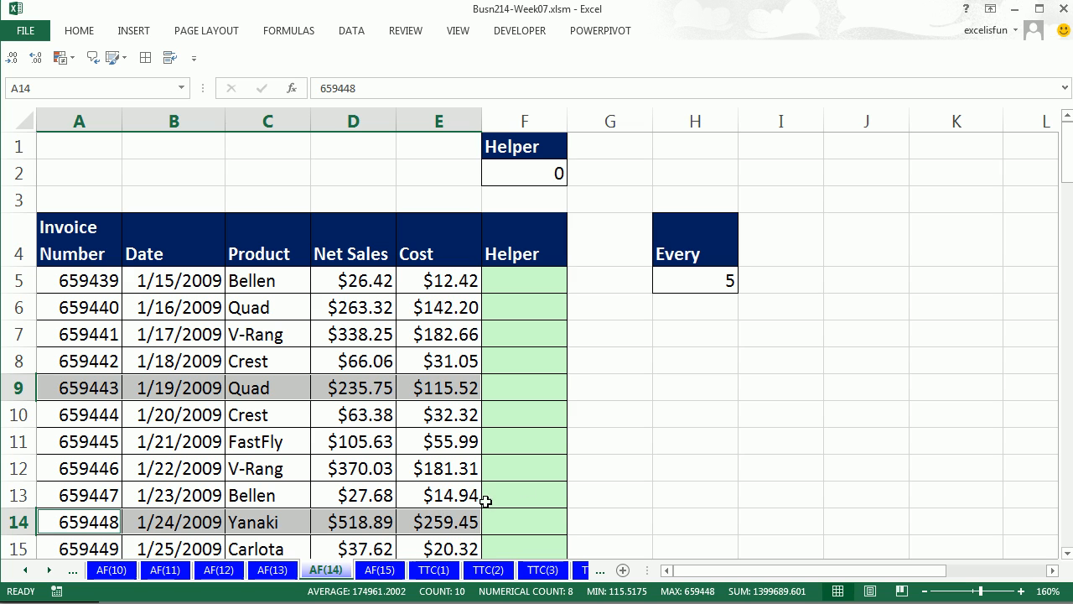
# Step: Number the records by entering =ROWS(F$5:F5) in F5, fill it down the Helper column, and check the copied formula in F8
pyautogui.click(556, 288)
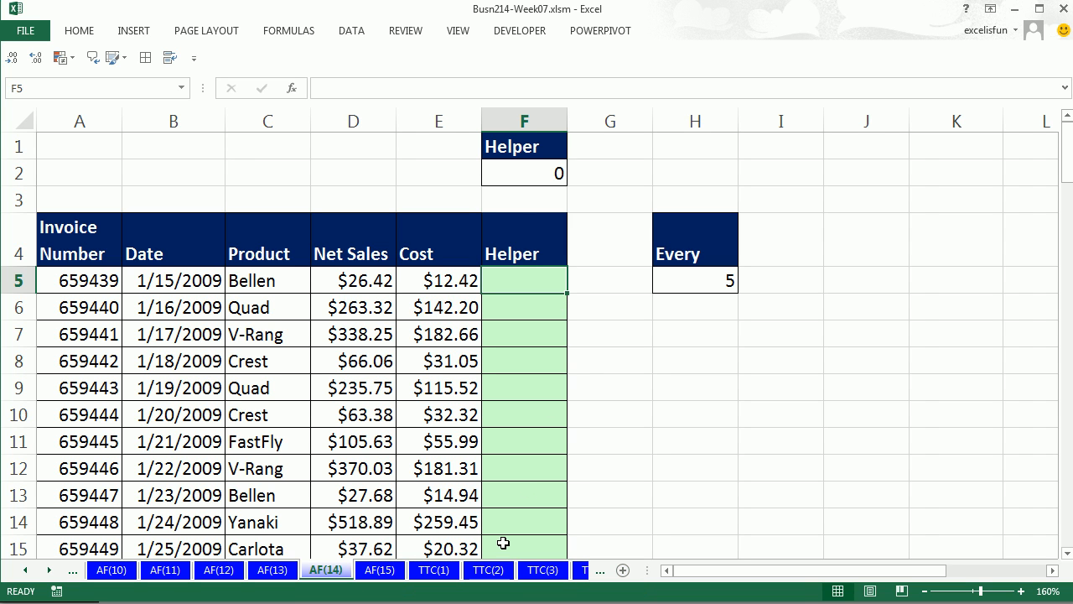
pyautogui.write('=rows')
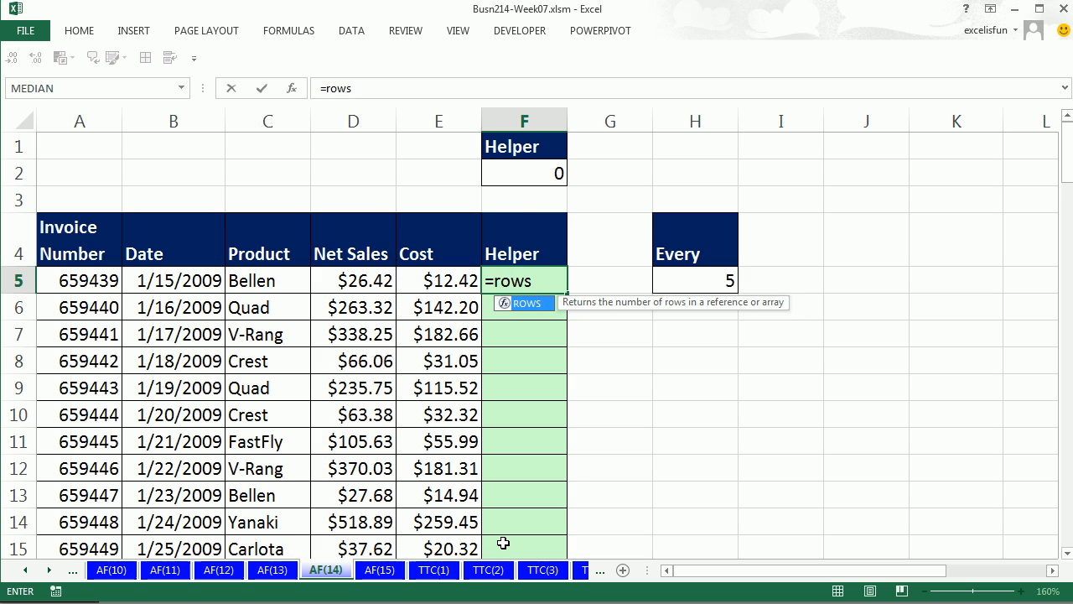
pyautogui.press('Tab')
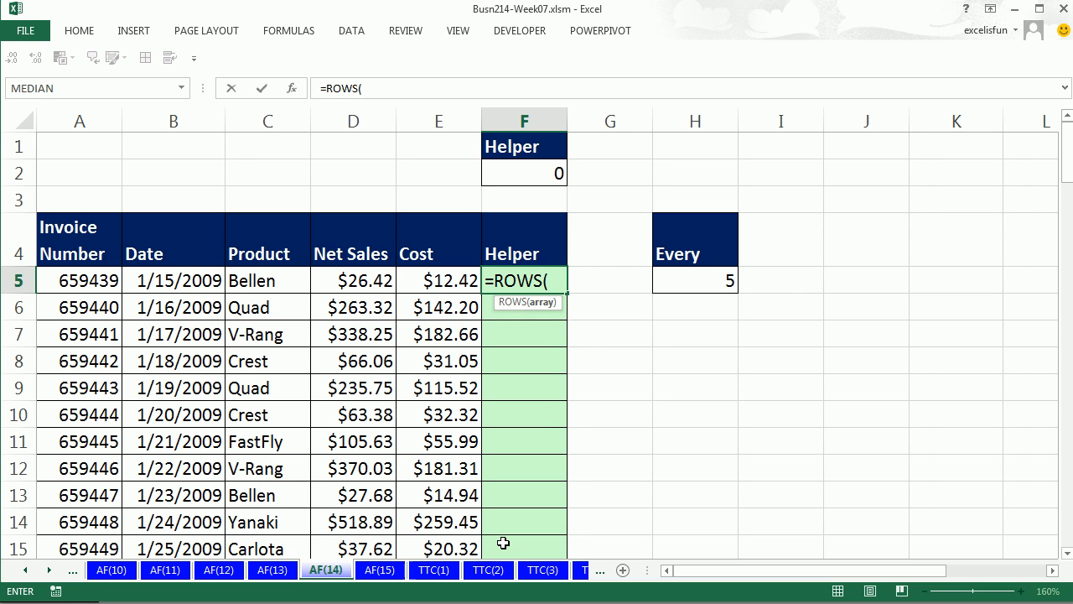
pyautogui.write('F')
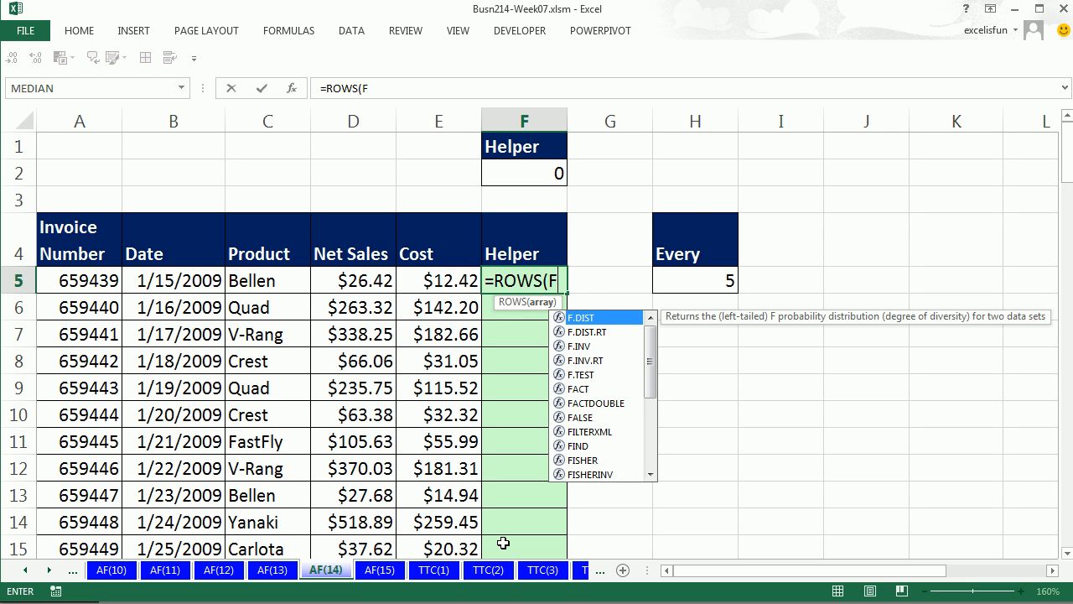
pyautogui.write('$5:F5')
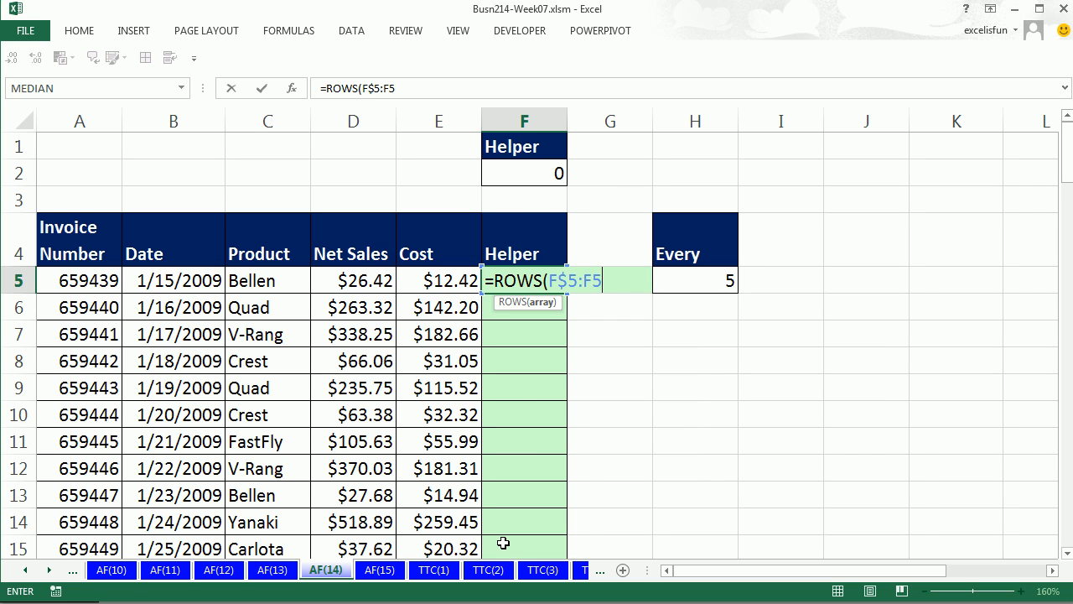
pyautogui.write(')')
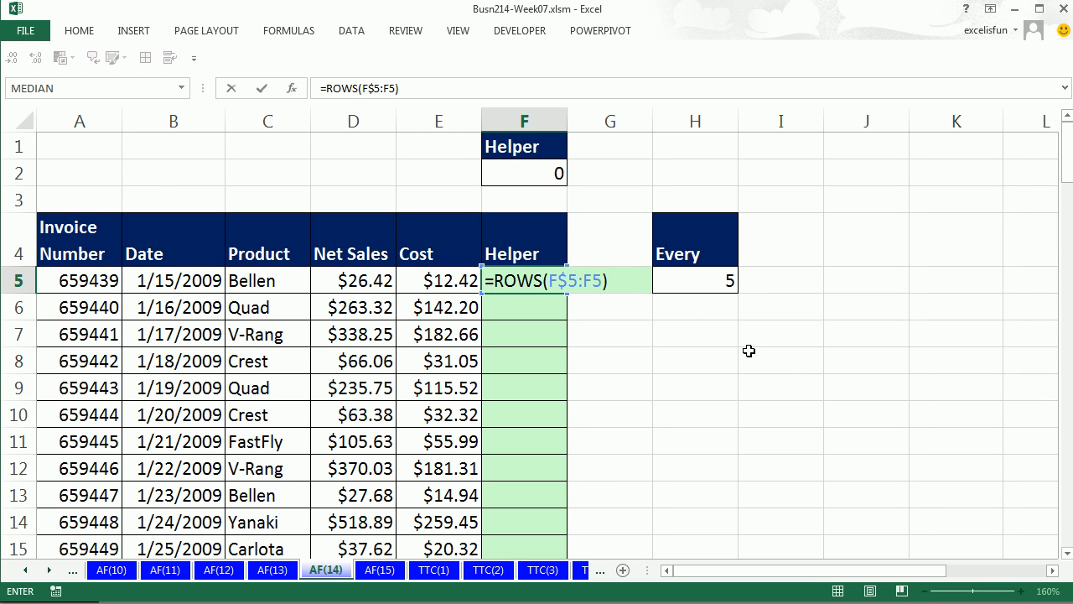
pyautogui.hotkey('ctrl', 'Return')
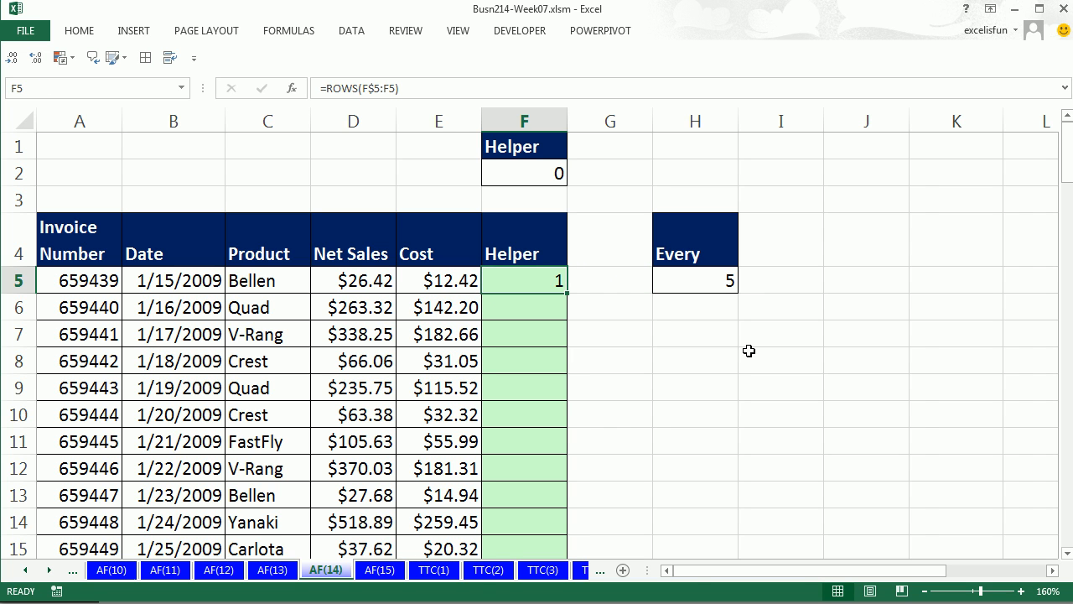
pyautogui.doubleClick(569, 293)
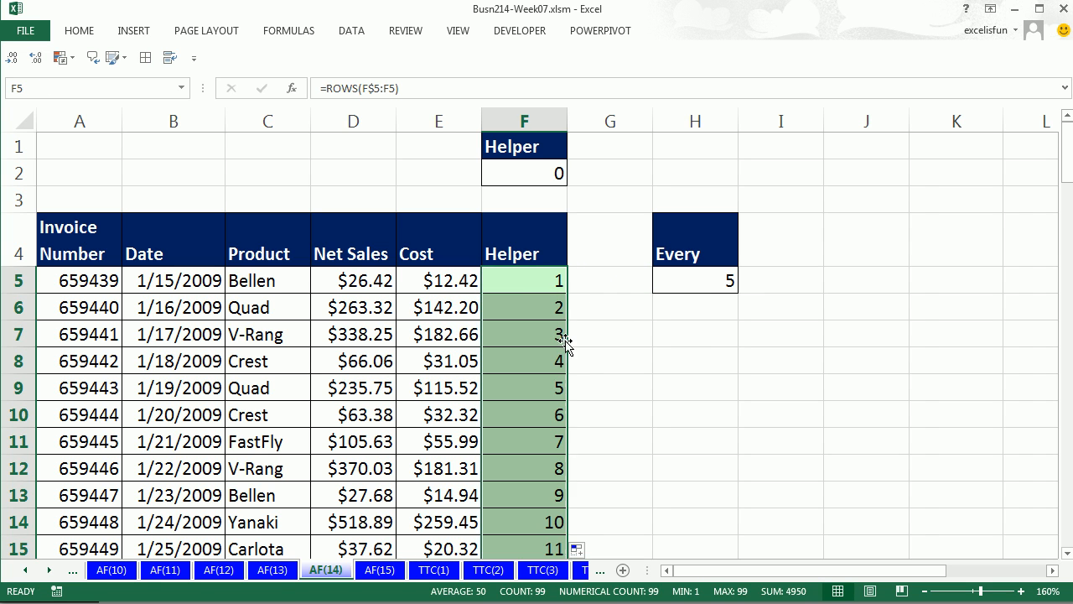
pyautogui.doubleClick(546, 364)
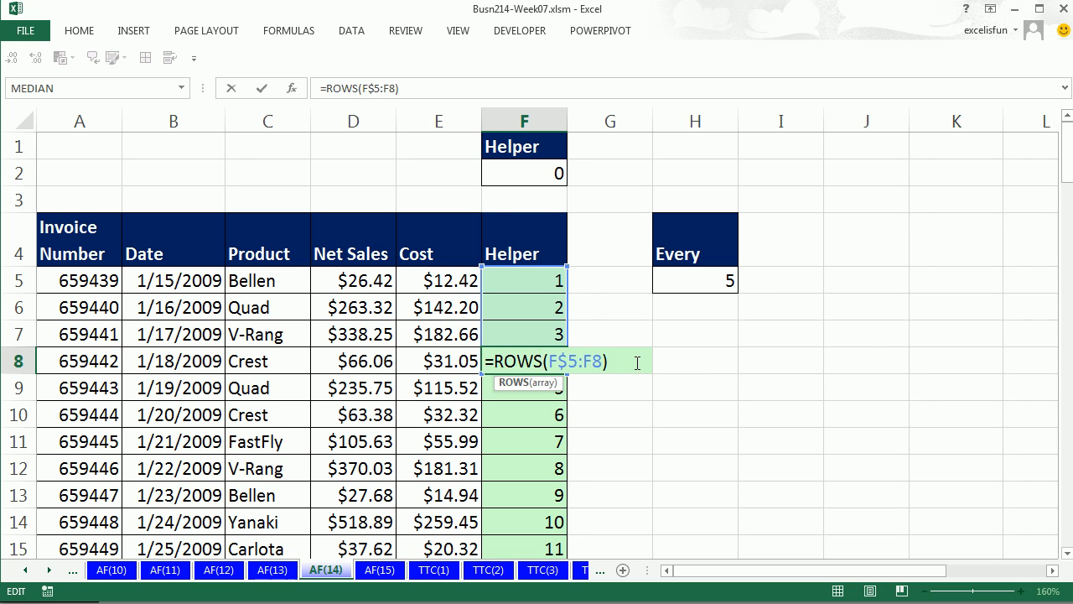
pyautogui.hotkey('ctrl', 'Return')
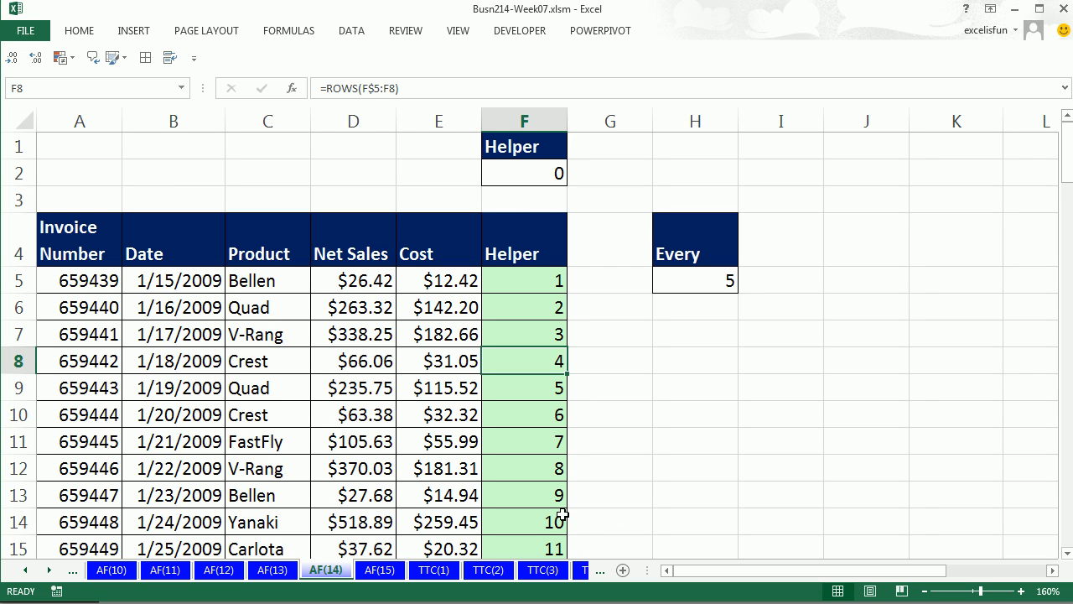
# Step: Change the formula in F5 to =MOD(ROWS(F$5:F5),$H$5) and fill it down the Helper column
pyautogui.doubleClick(541, 281)
pyautogui.click(495, 281)
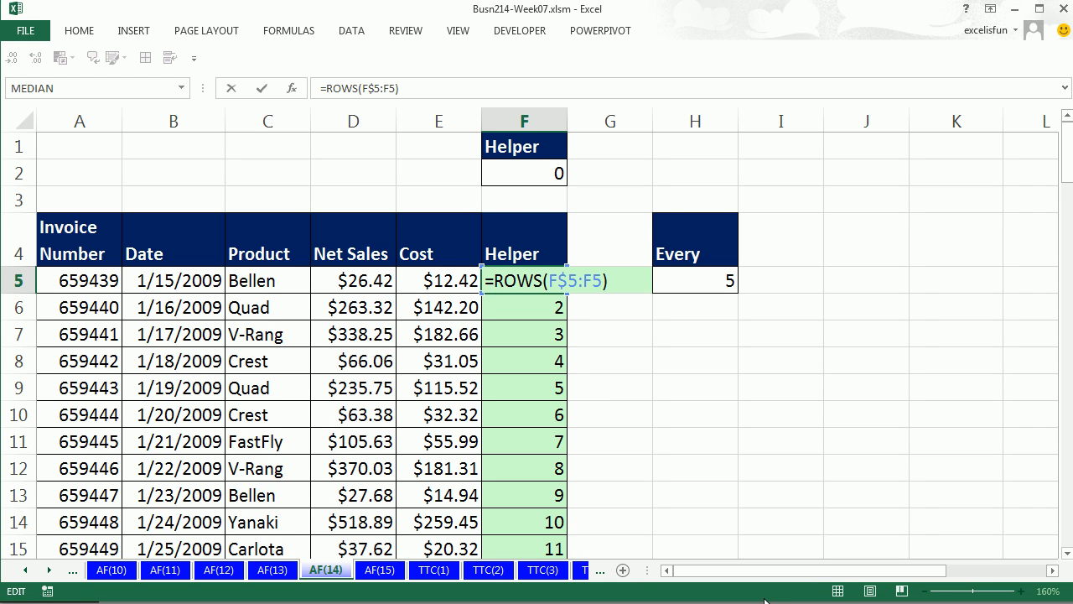
pyautogui.write('mod')
pyautogui.press('Tab')
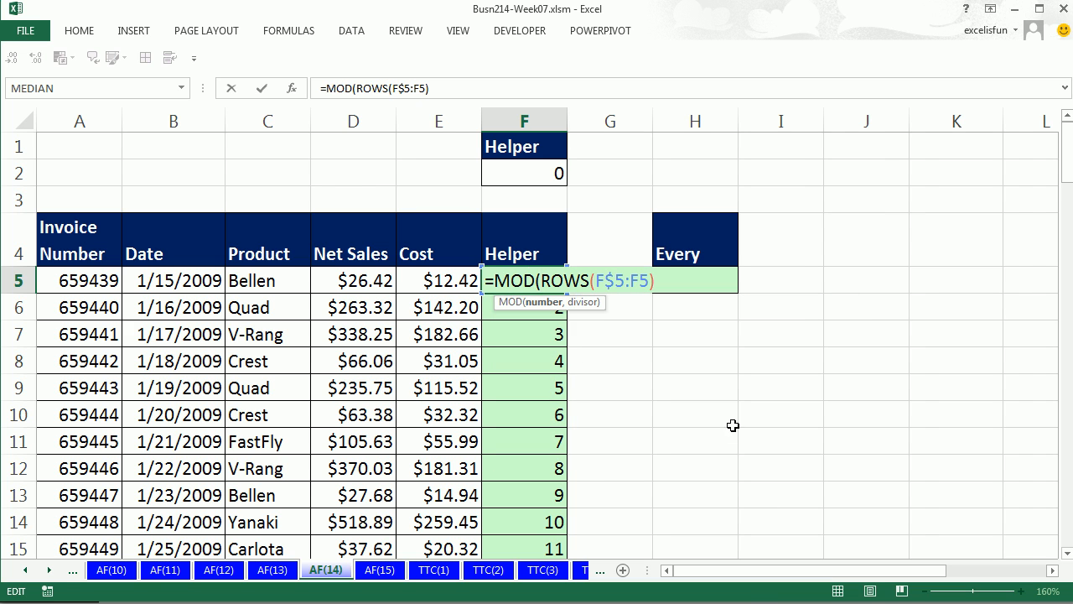
pyautogui.write(',')
pyautogui.click(689, 310)
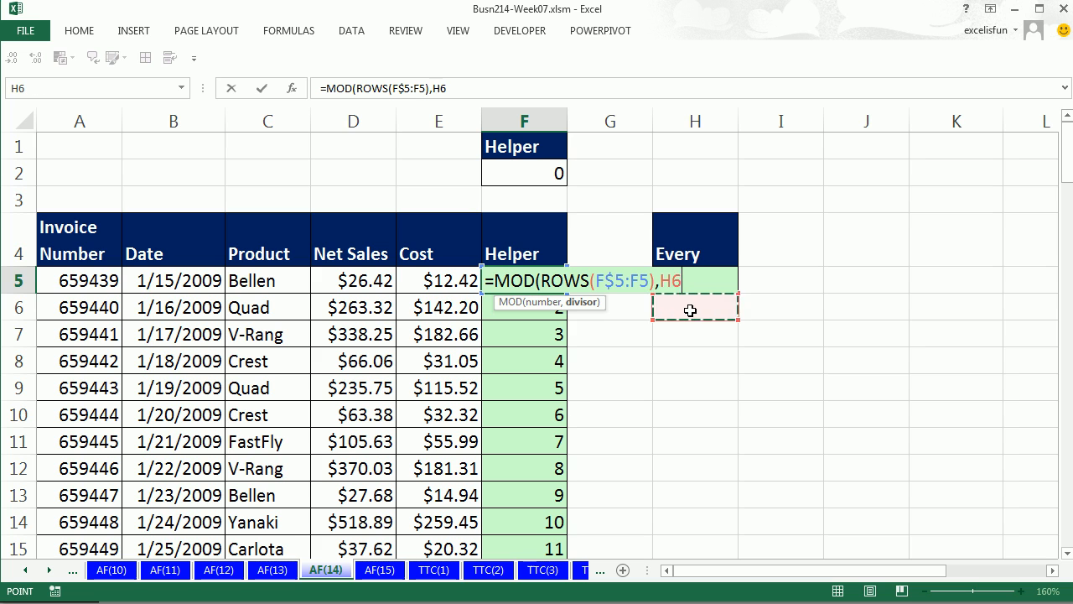
pyautogui.press('Up')
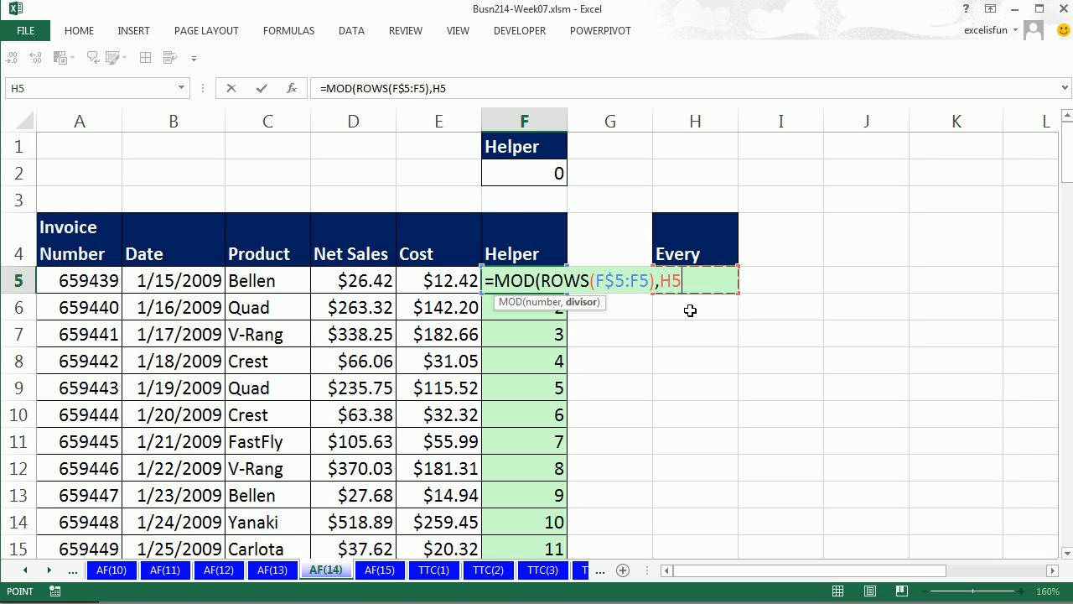
pyautogui.press('F4')
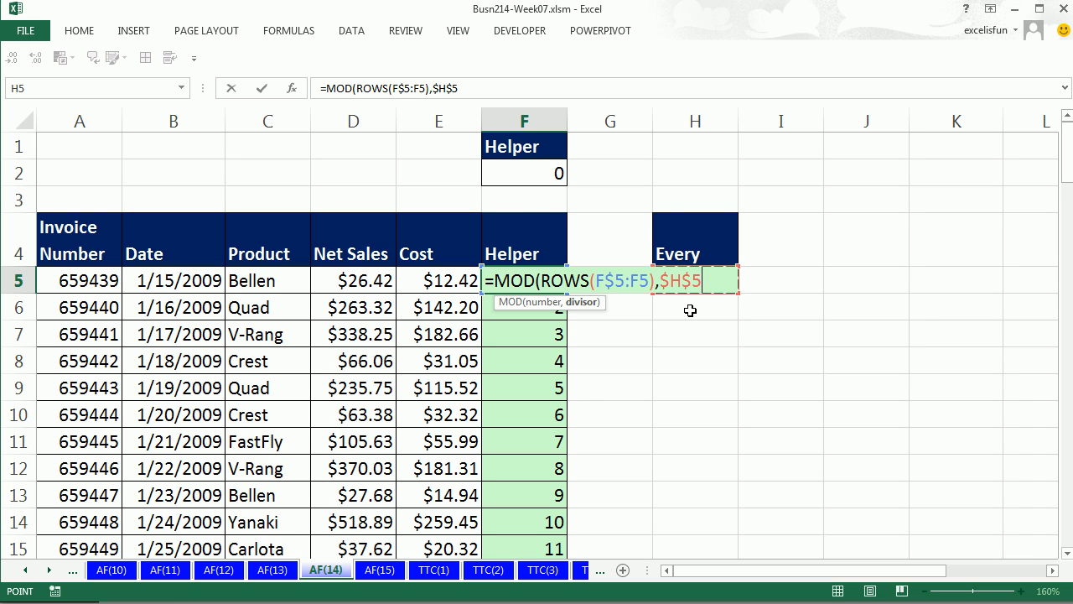
pyautogui.write(')')
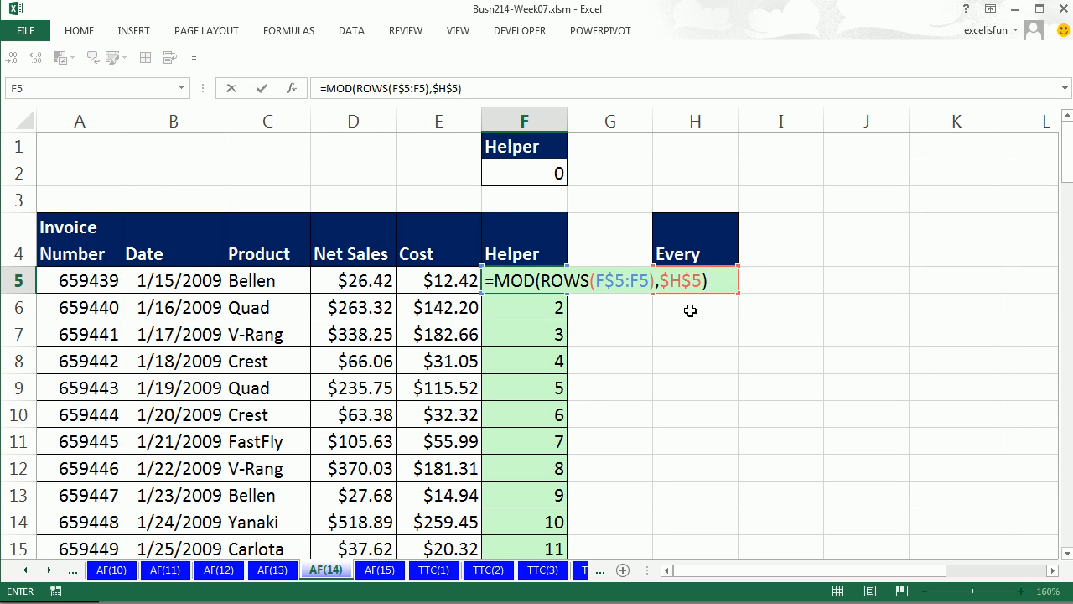
pyautogui.hotkey('ctrl', 'Return')
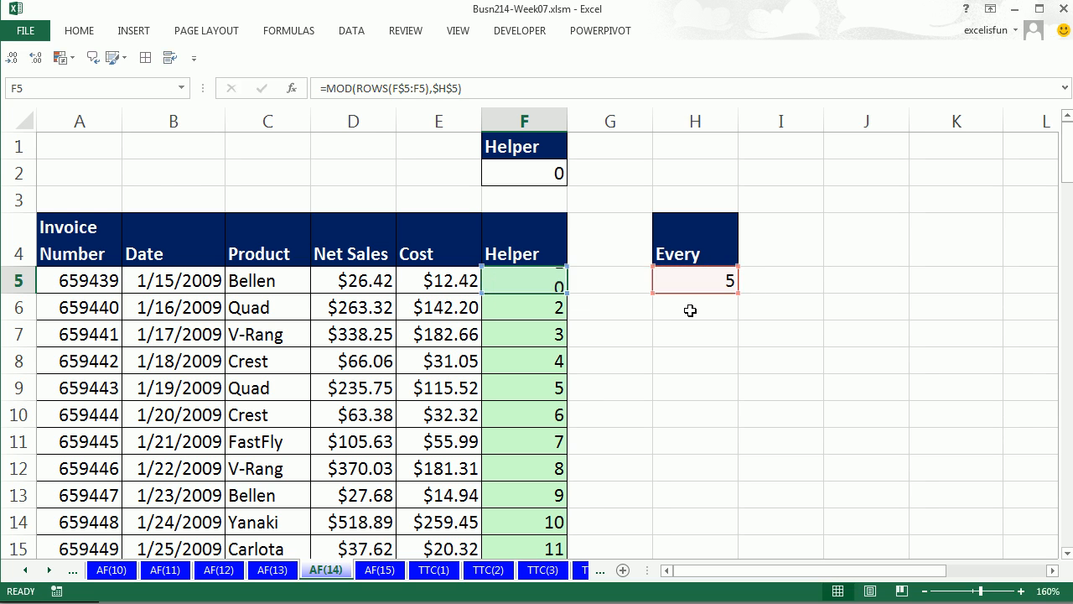
pyautogui.doubleClick(569, 298)
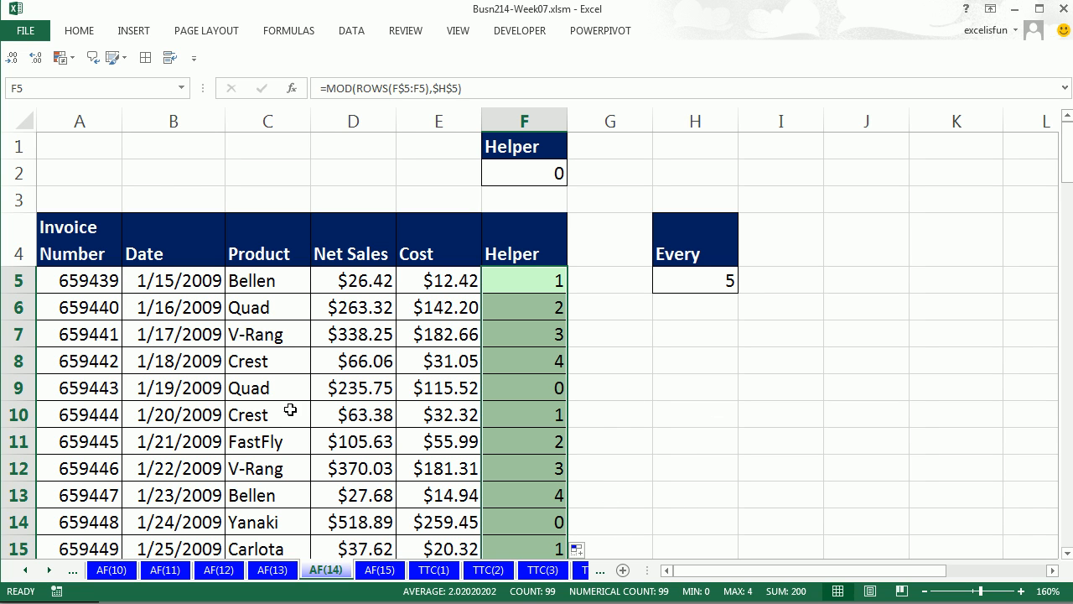
# Step: Try the logical version =MOD(ROWS(F$5:F5),$H$5)=0 in F5 and down the Helper column, and undo the fill and the edit
pyautogui.click(553, 150)
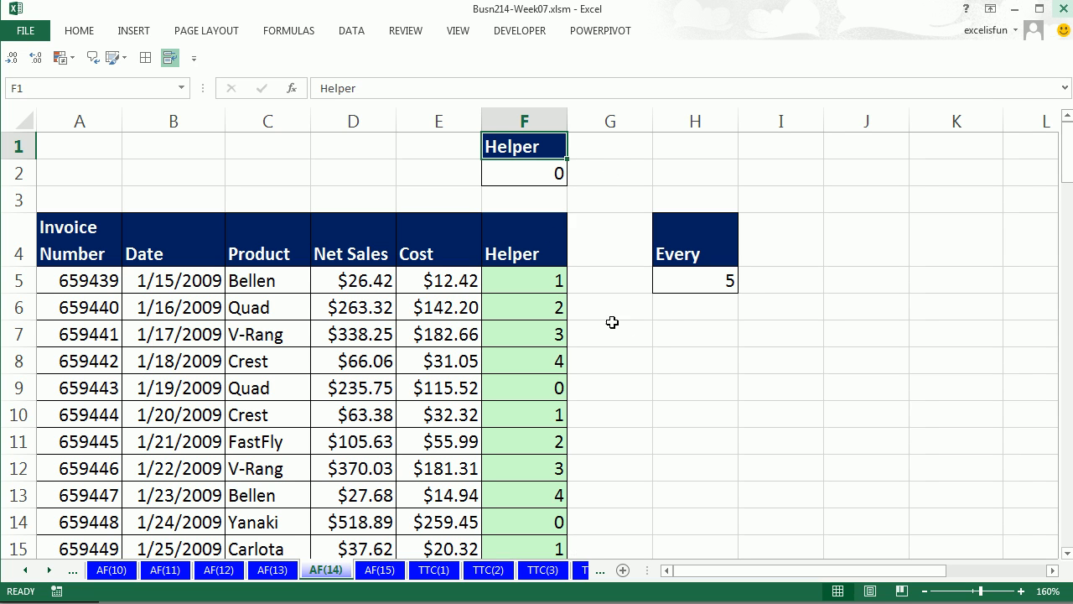
pyautogui.click(547, 282)
pyautogui.doubleClick(548, 283)
pyautogui.click(705, 281)
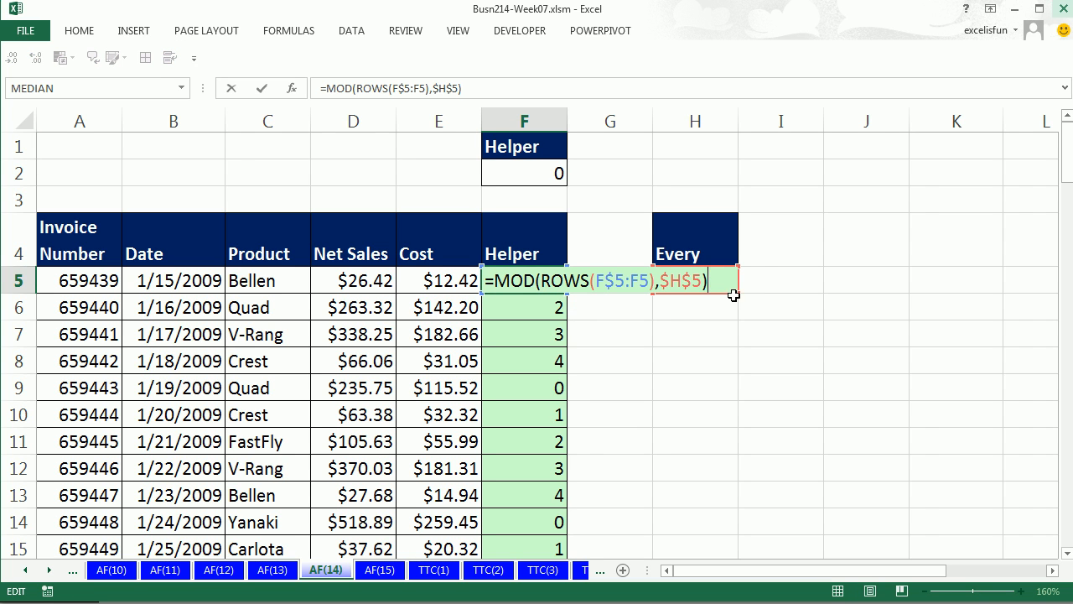
pyautogui.press('BackSpace')
pyautogui.write('=0')
pyautogui.hotkey('ctrl', 'Return')
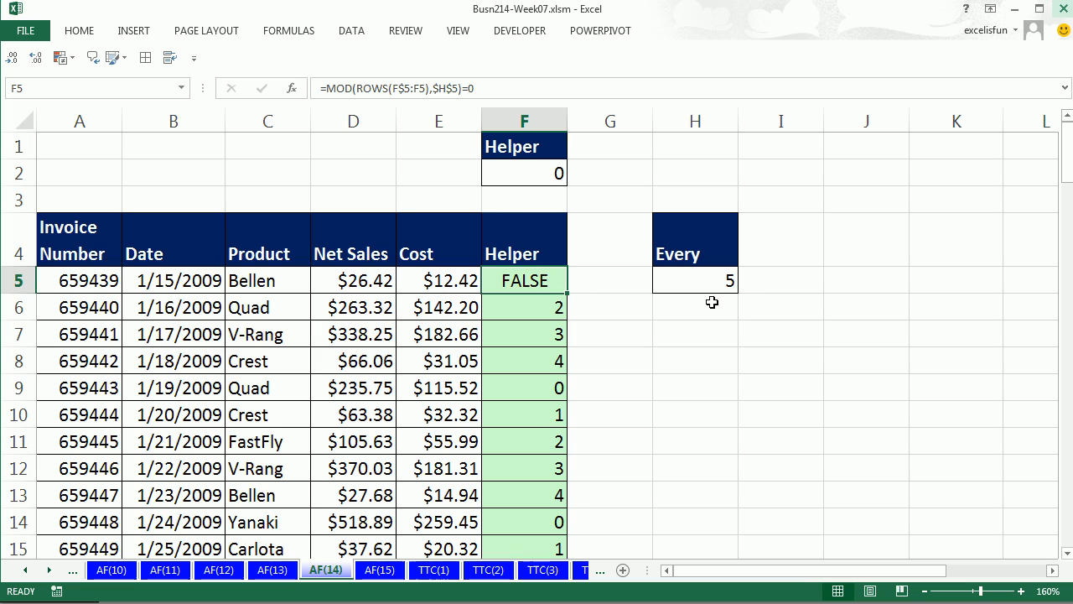
pyautogui.doubleClick(566, 293)
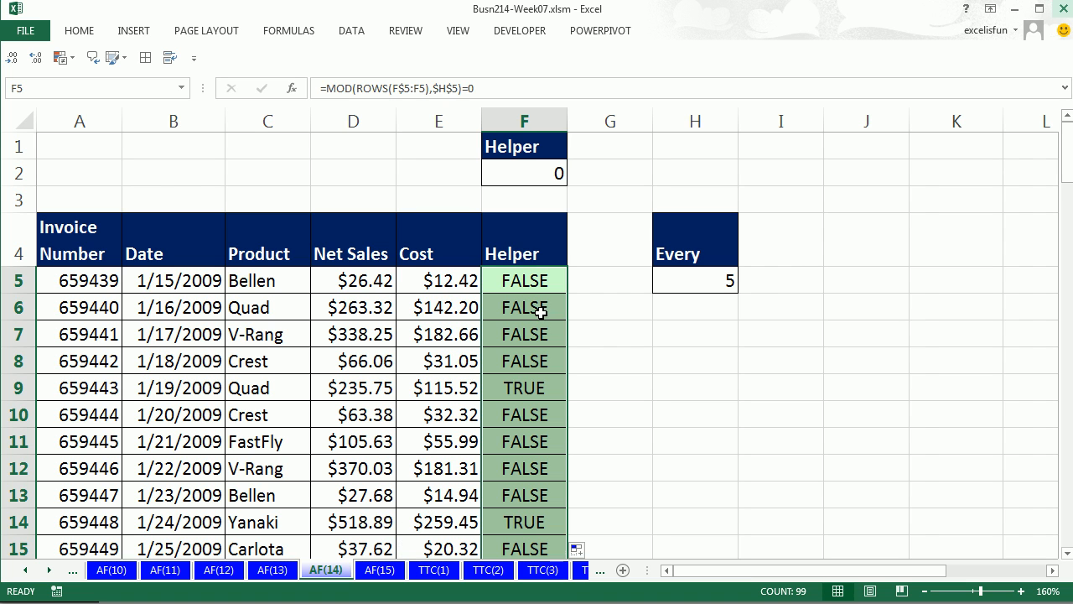
pyautogui.hotkey('ctrl', 'z')
pyautogui.hotkey('ctrl', 'z')
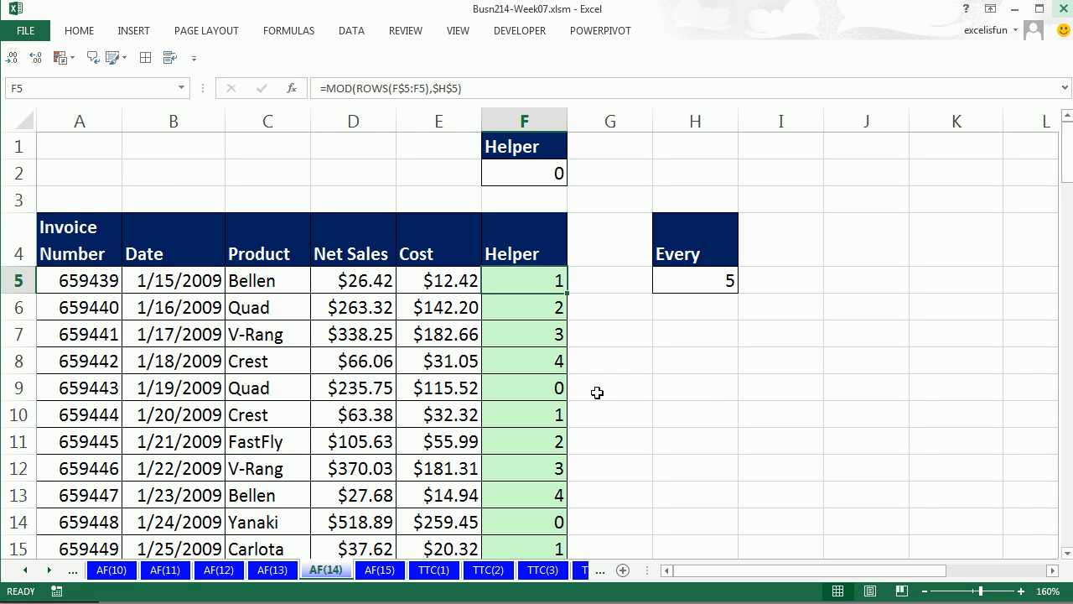
# Step: Set up an Advanced Filter on A4:F103 that copies to another location, with criteria range F1:F2
pyautogui.click(287, 332)
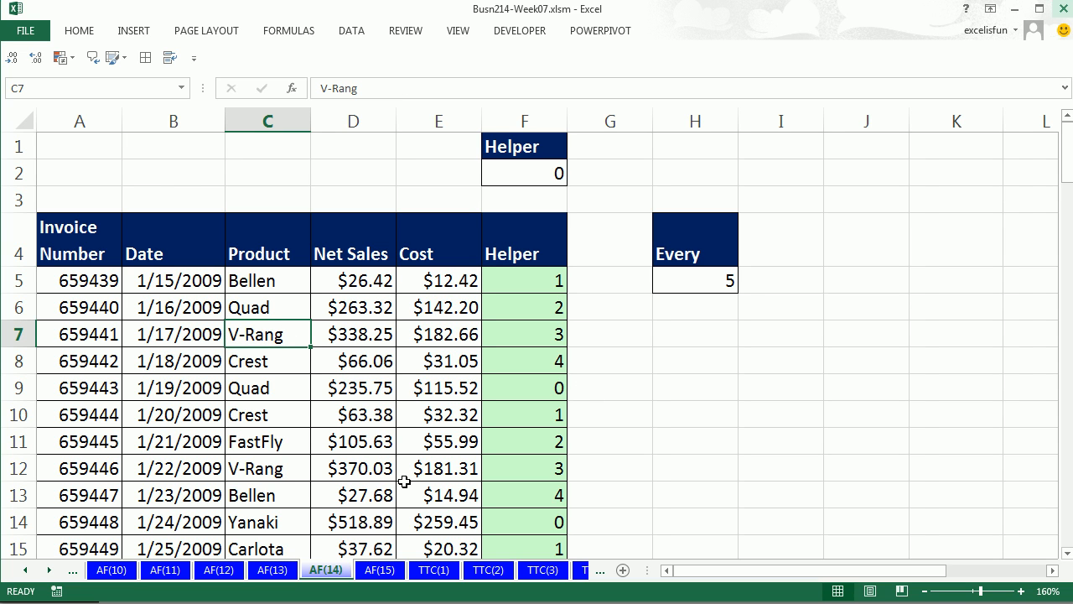
pyautogui.hotkey('alt', 'a')
pyautogui.press('q')
pyautogui.click(493, 242)
pyautogui.click(570, 282)
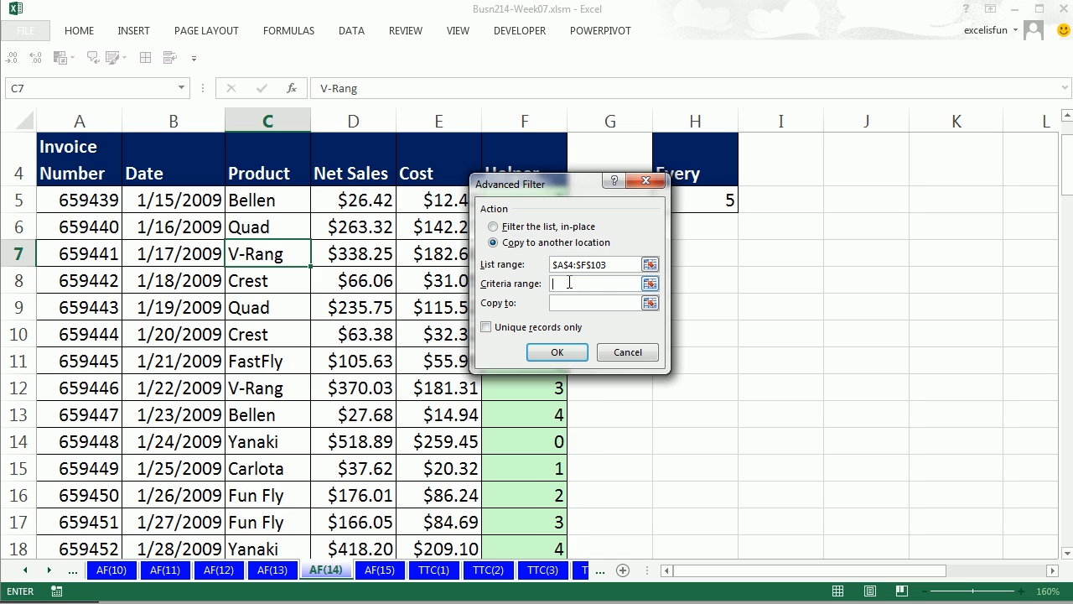
pyautogui.scroll(1, 575, 304)
pyautogui.moveTo(529, 189); pyautogui.dragTo(699, 167)
pyautogui.click(530, 147)
pyautogui.moveTo(530, 147); pyautogui.dragTo(529, 173)
# Step: Set the Advanced Filter's copy destination to J1, run it, and review the extracted records
pyautogui.click(755, 283)
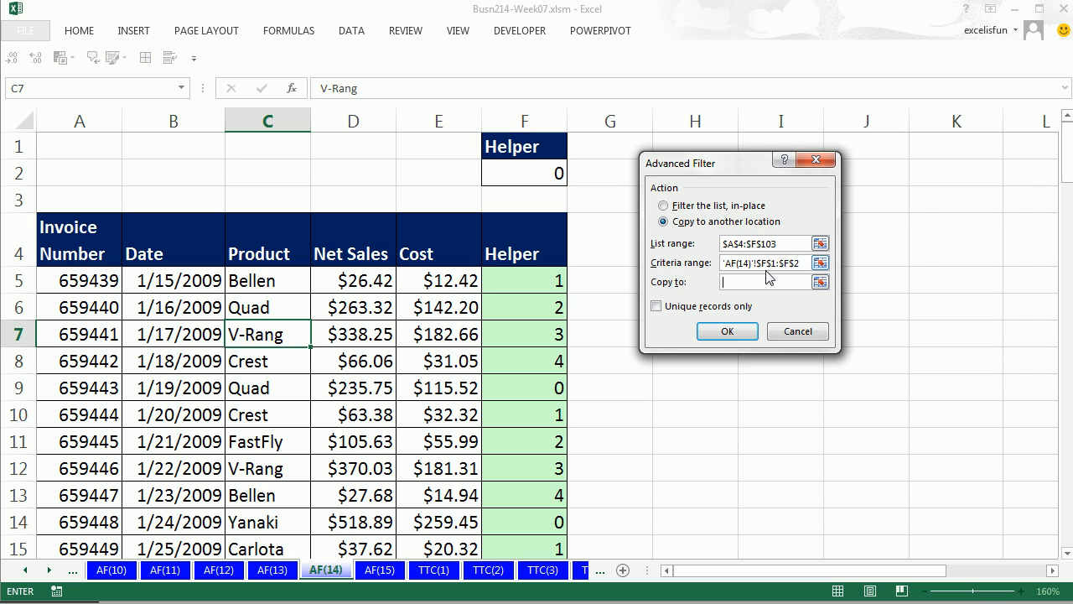
pyautogui.click(877, 138)
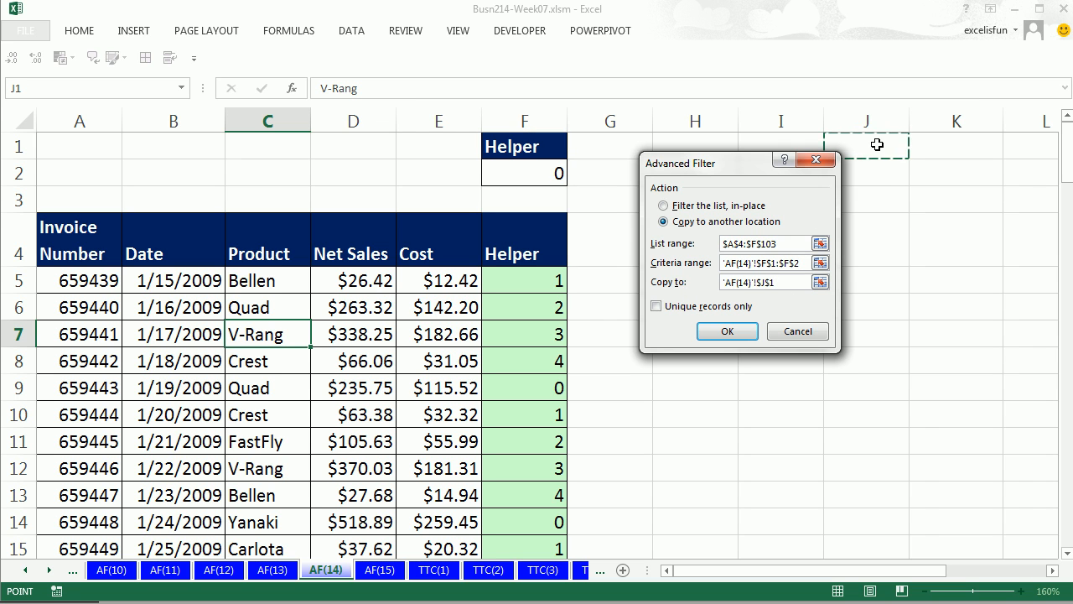
pyautogui.click(727, 331)
pyautogui.click(1053, 571)
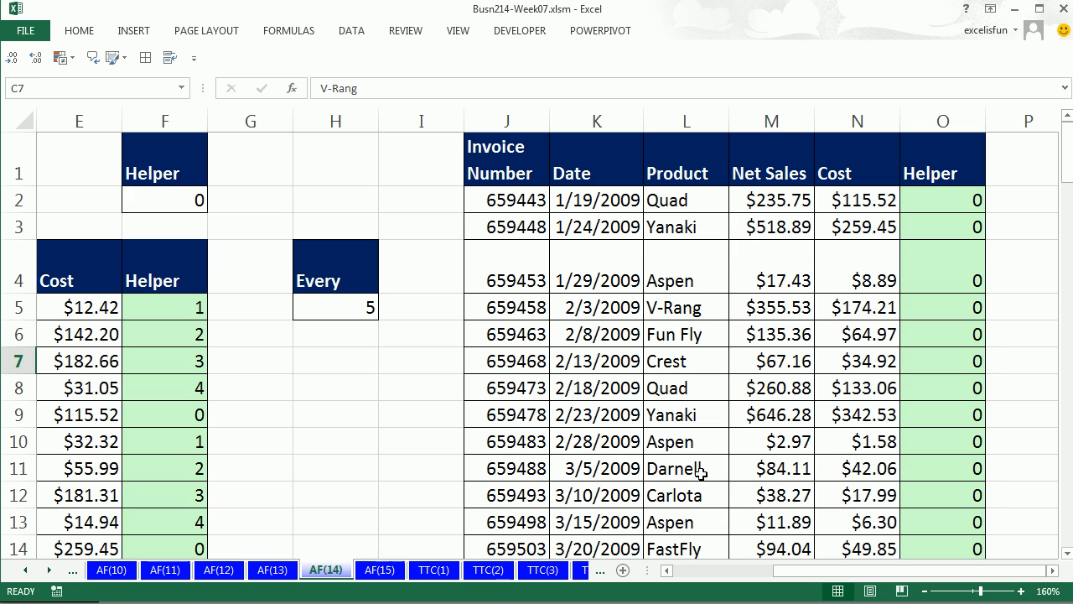
pyautogui.moveTo(798, 580); pyautogui.dragTo(692, 575)
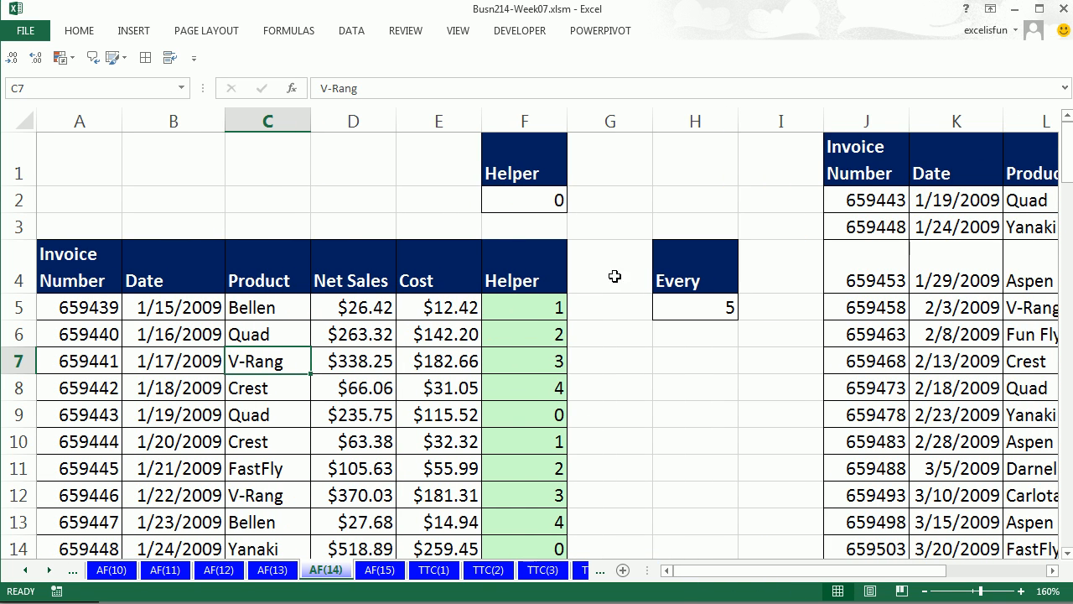
# Step: Set the Every value in H5 to 4 and open the helper formula in F5
pyautogui.click(697, 307)
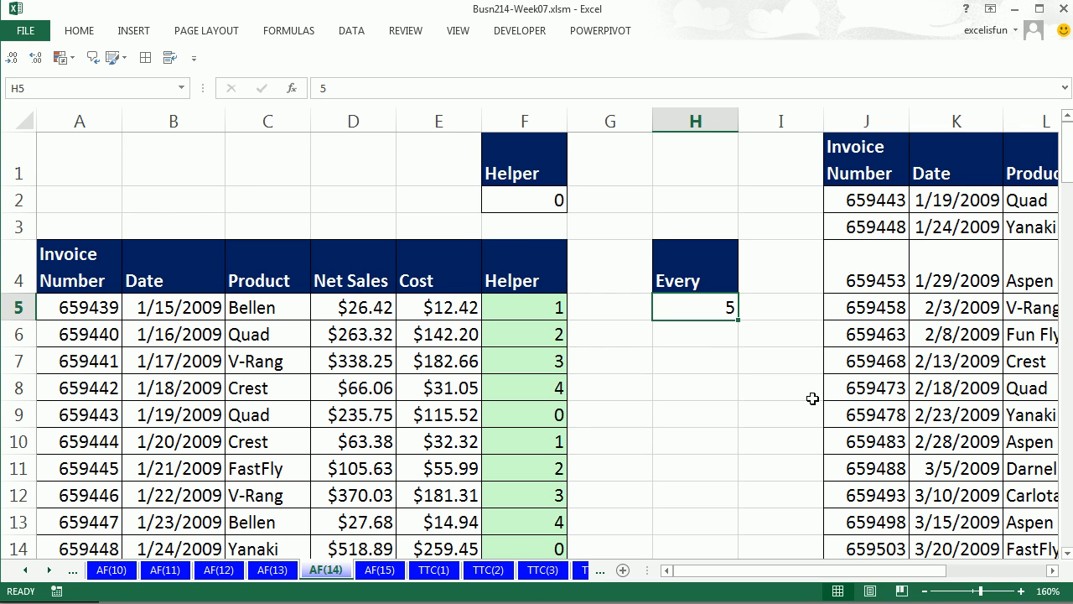
pyautogui.write('4')
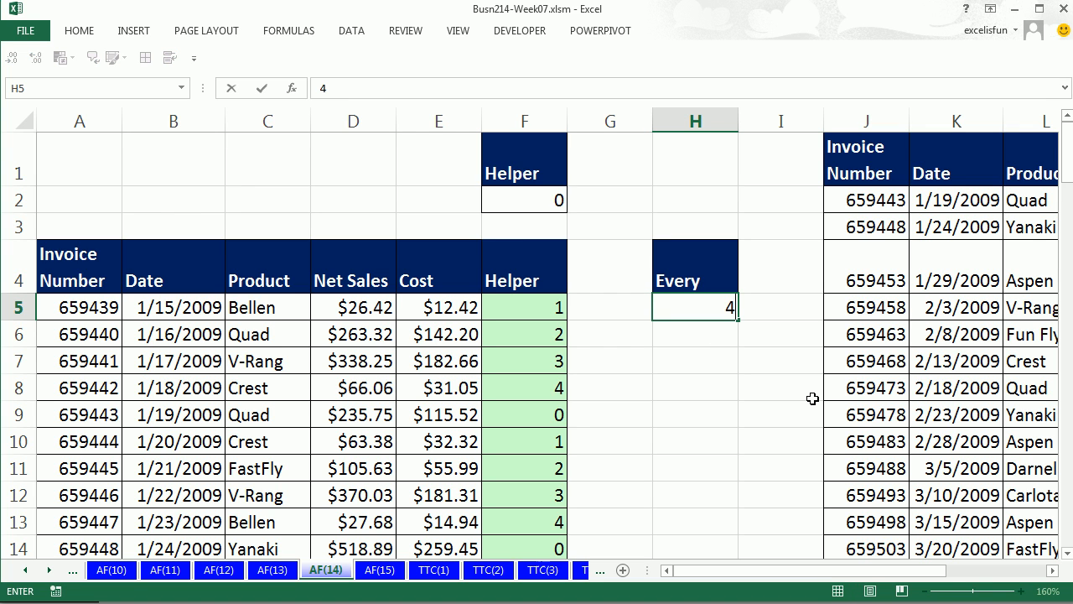
pyautogui.hotkey('ctrl', 'Return')
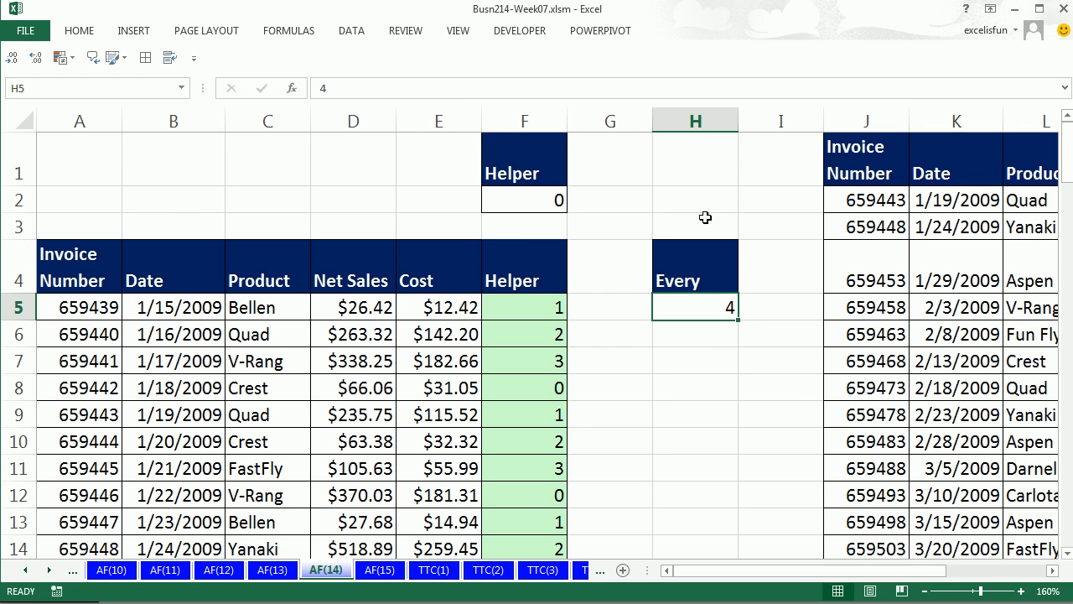
pyautogui.doubleClick(543, 308)
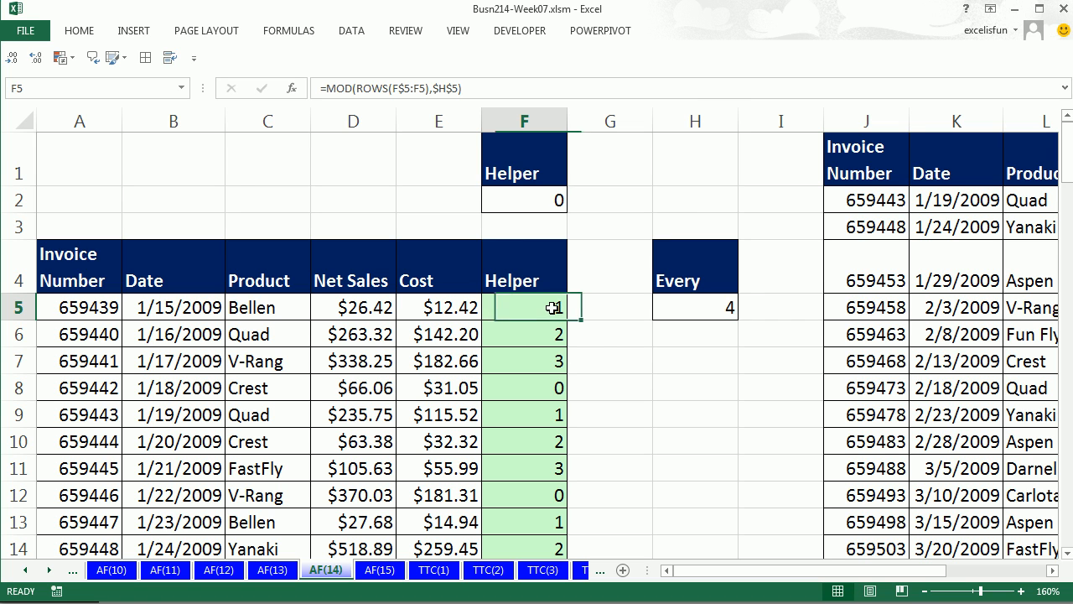
# Step: Rerun the Advanced Filter on A4:F103 with criteria F1:F2, copying to J1:O1, and review the extracted records
pyautogui.press('Escape')
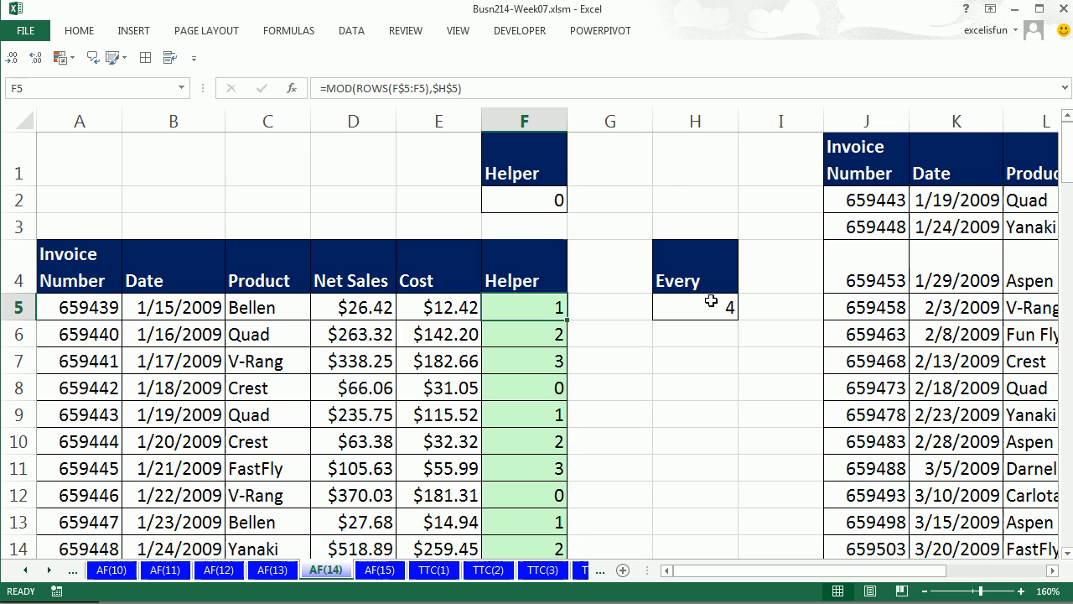
pyautogui.click(322, 344)
pyautogui.hotkey('alt', 'a')
pyautogui.press('q')
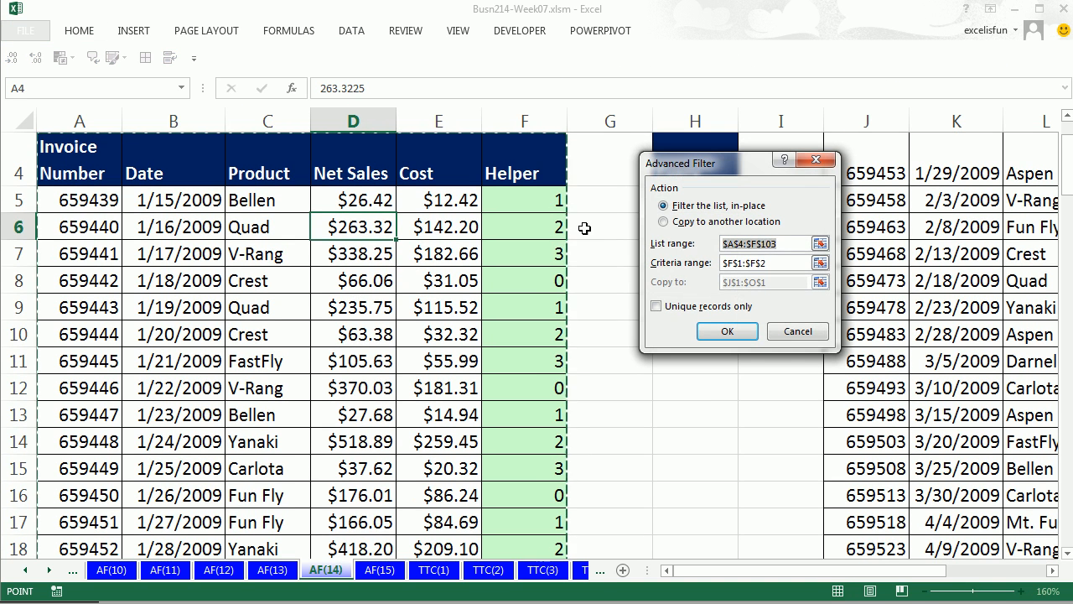
pyautogui.click(674, 226)
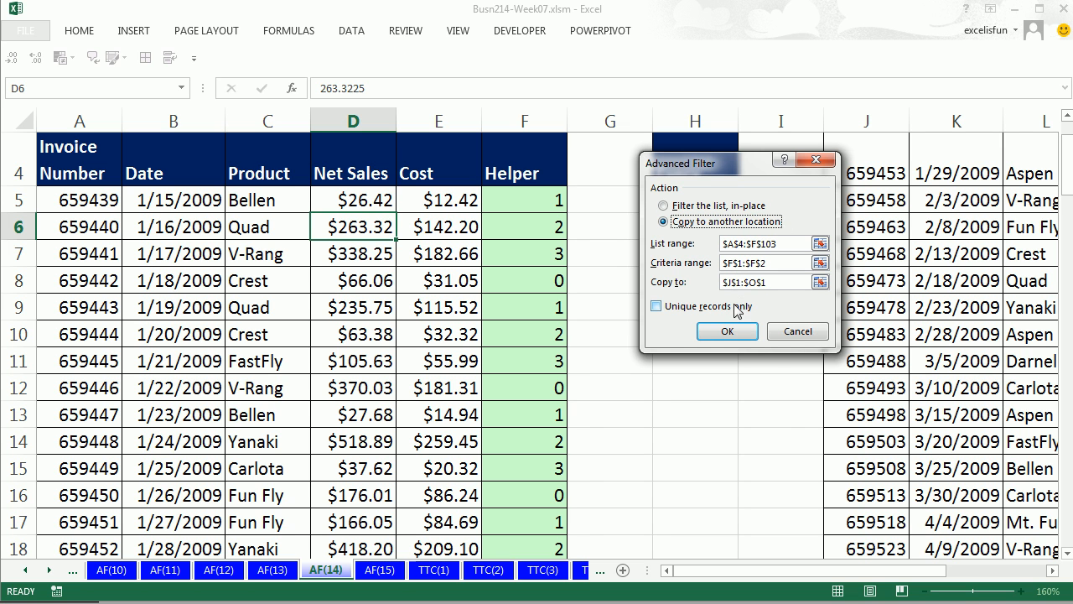
pyautogui.click(727, 332)
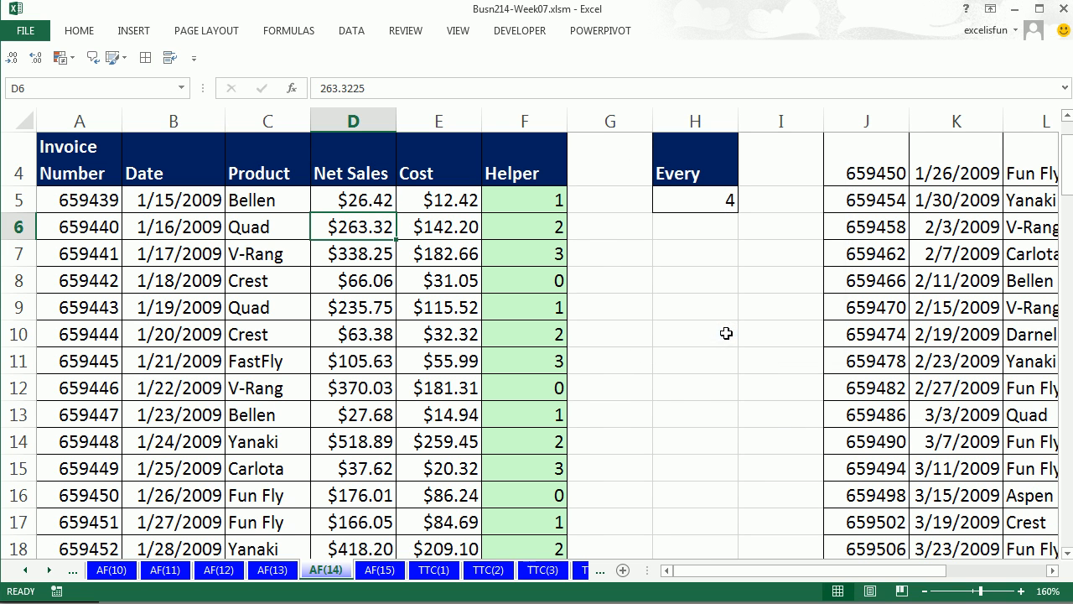
pyautogui.moveTo(872, 573); pyautogui.dragTo(1063, 595)
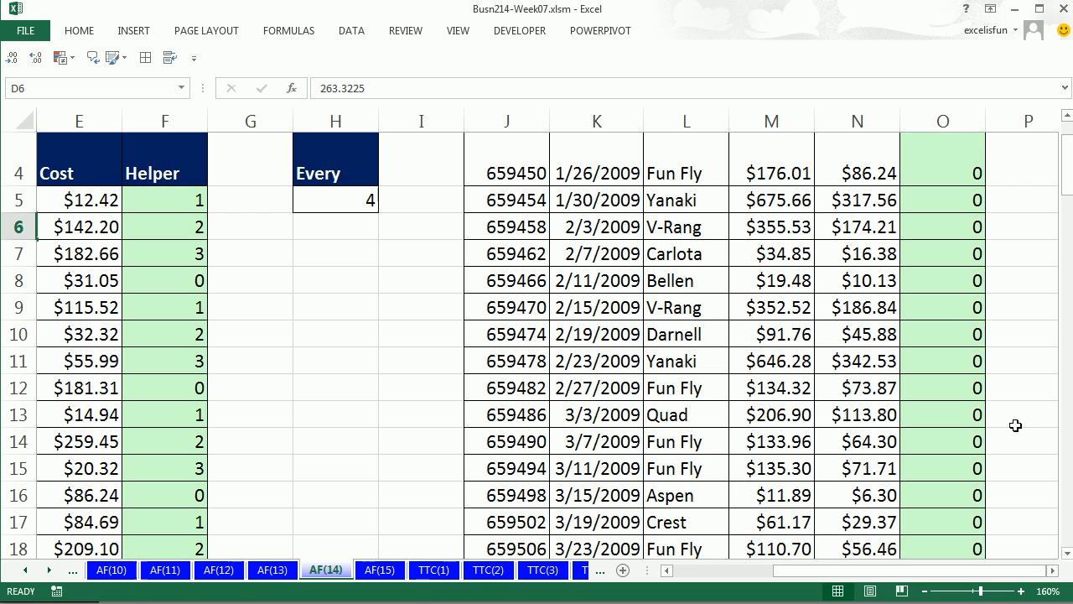
pyautogui.scroll(1, 1018, 426)
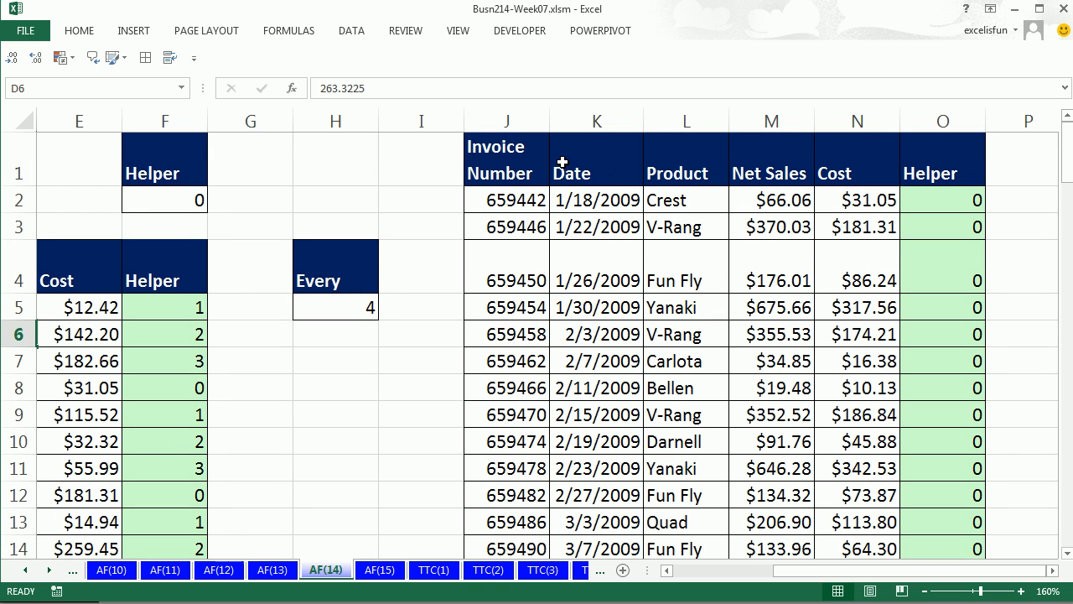
pyautogui.scroll(-7, 646, 482)
pyautogui.scroll(7, 647, 486)
pyautogui.moveTo(808, 584); pyautogui.dragTo(696, 584)
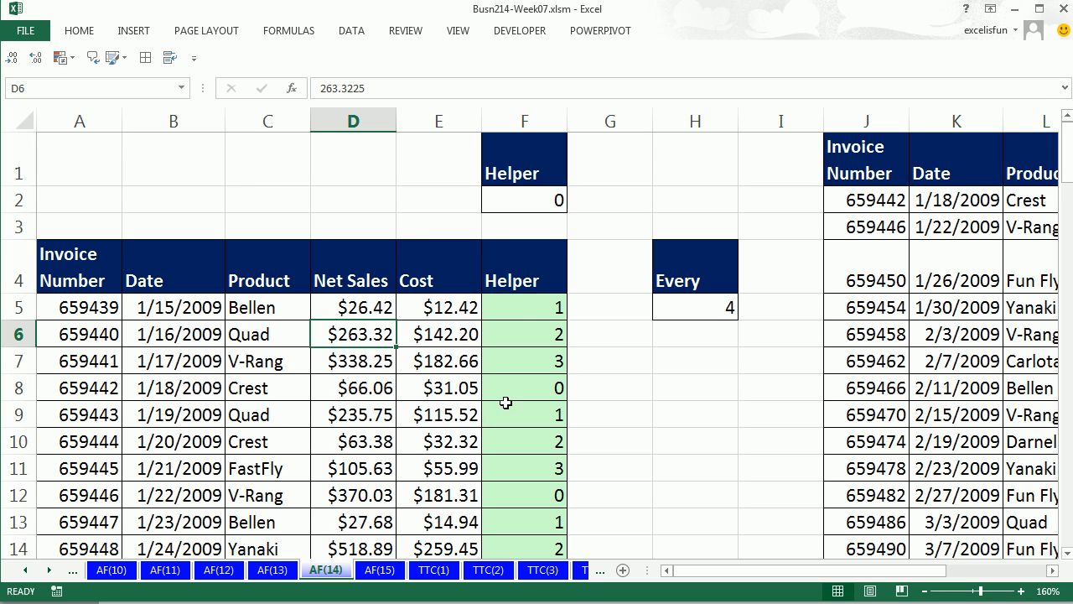
# Step: Inspect the MOD and ROWS helper formula in F5 without changing it
pyautogui.click(528, 298)
pyautogui.doubleClick(529, 302)
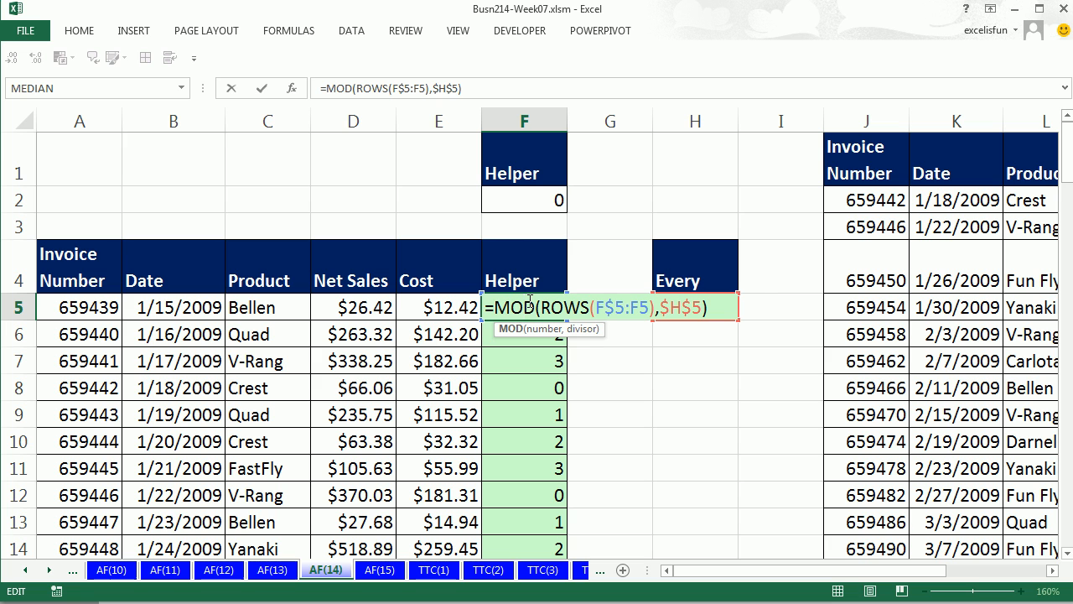
pyautogui.press('Escape')
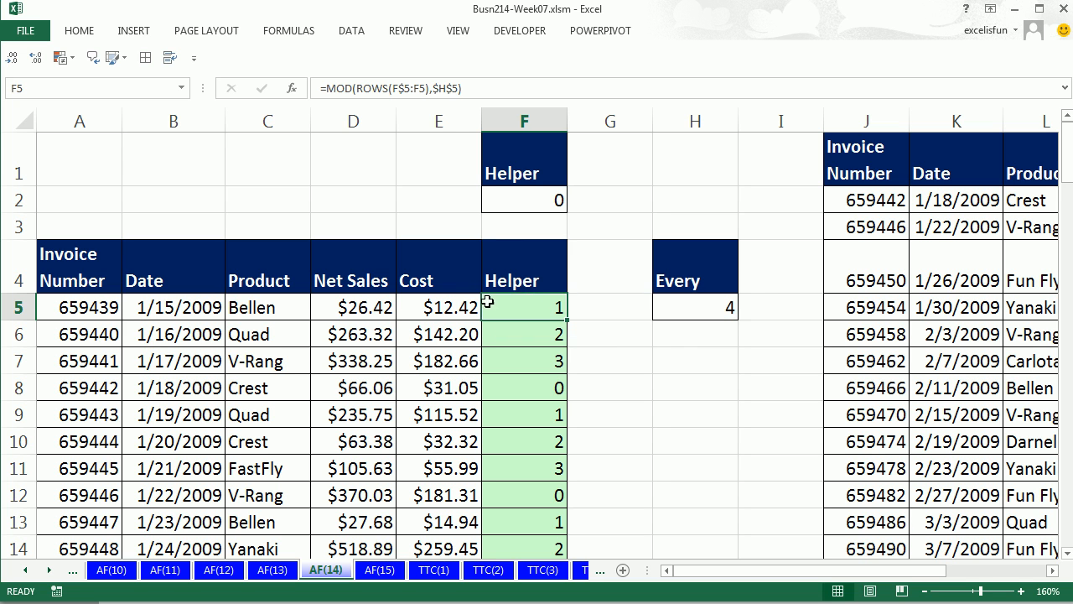
# Step: On the AF(15) sheet, change F5 to =MOD(ROWS(F$5:F5),$H$5)=0 and fill it down the Helper column
pyautogui.click(379, 570)
pyautogui.doubleClick(547, 280)
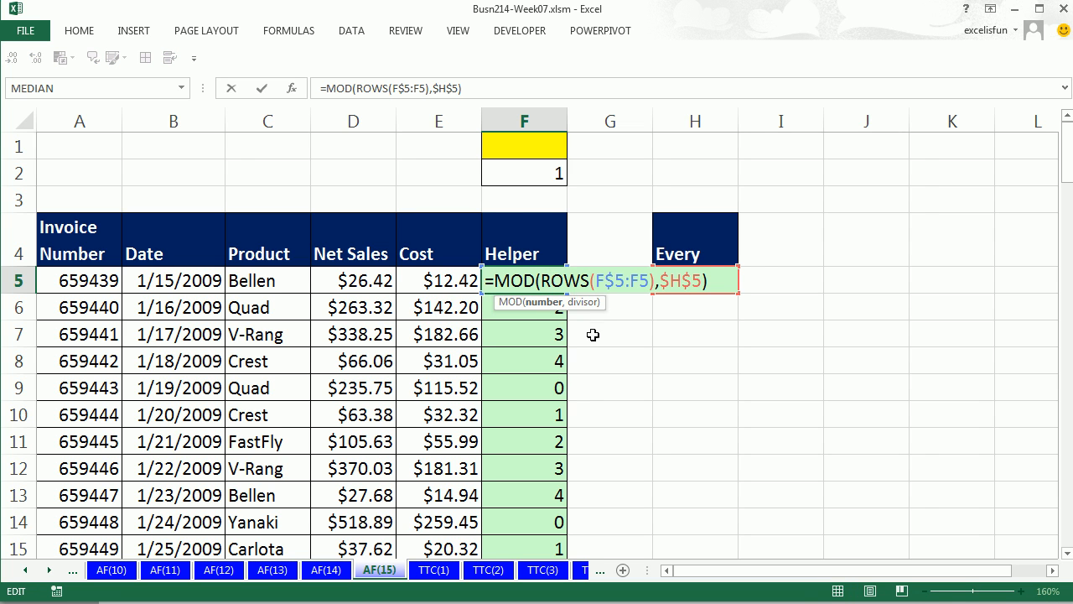
pyautogui.press('Escape')
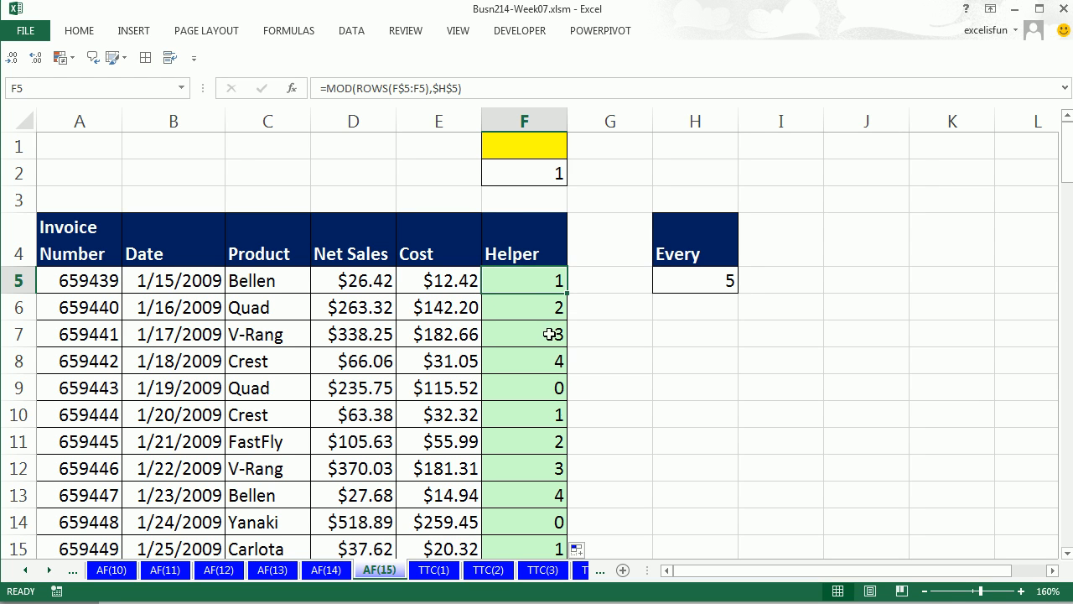
pyautogui.doubleClick(534, 278)
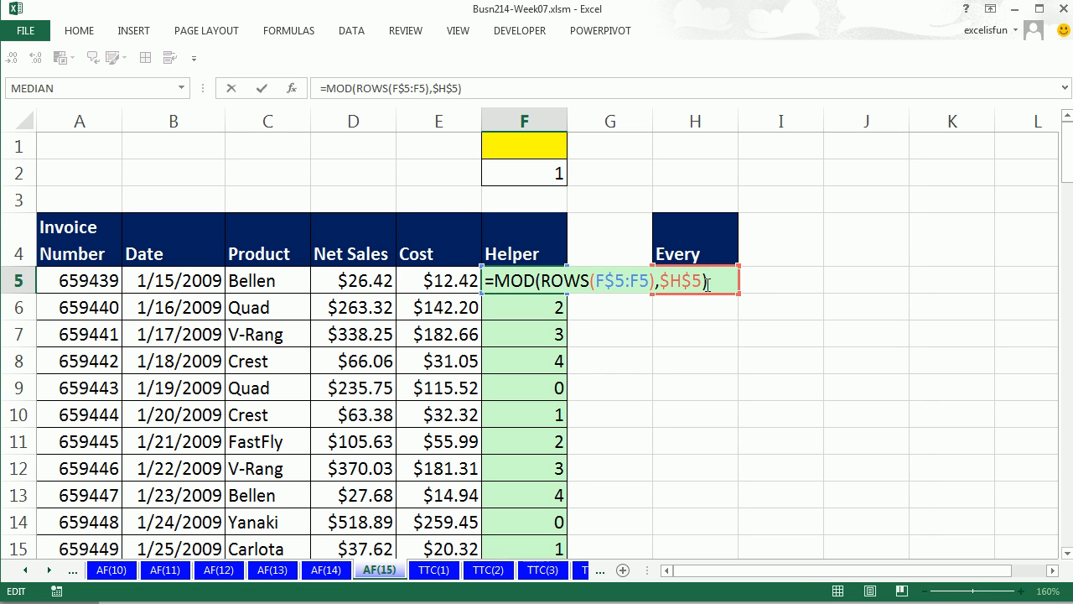
pyautogui.write('=0')
pyautogui.hotkey('ctrl', 'Return')
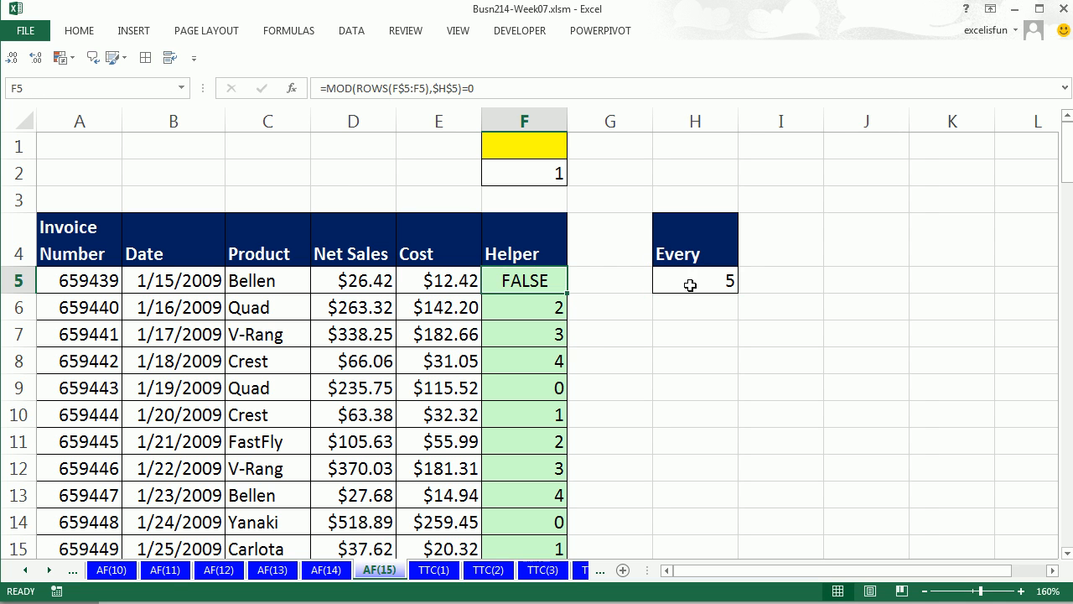
pyautogui.doubleClick(567, 292)
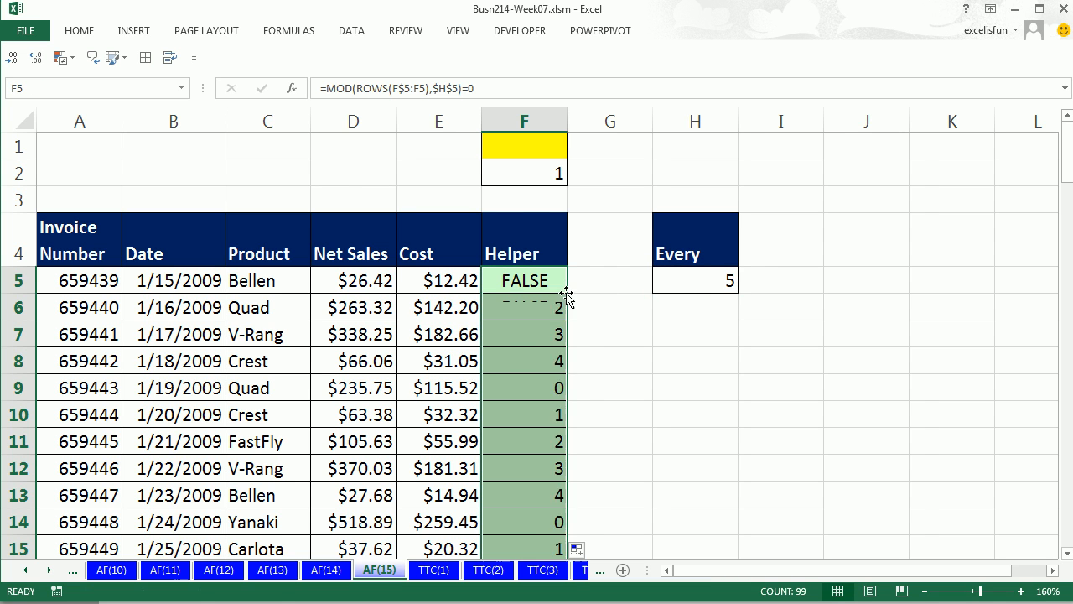
# Step: Try 4 as the Every value in H5 to test the logical helper, and set it back to 5
pyautogui.click(687, 280)
pyautogui.write('4')
pyautogui.hotkey('ctrl', 'Return')
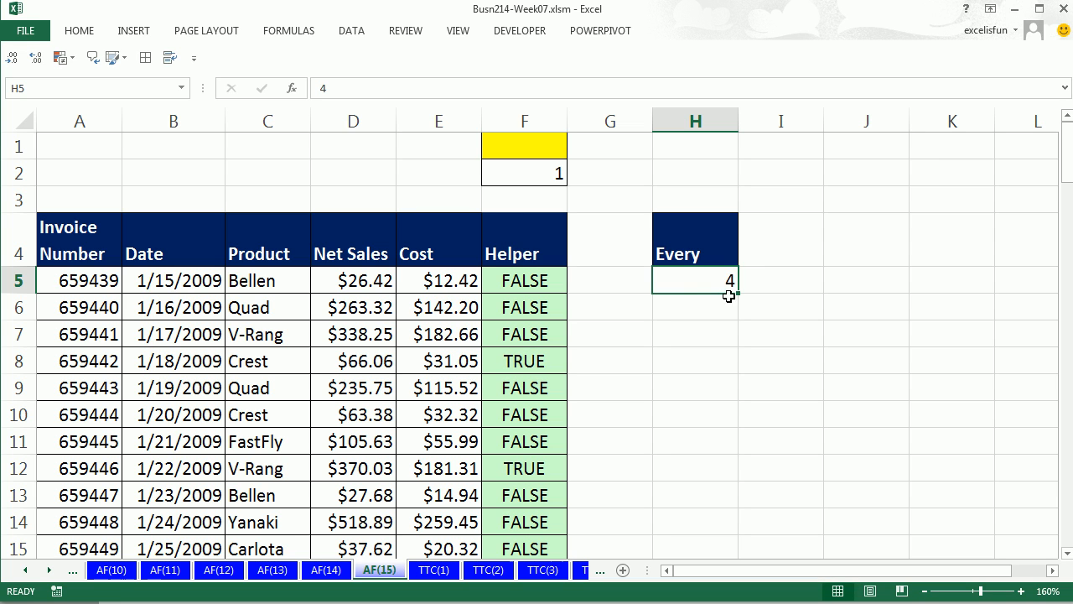
pyautogui.write('5')
pyautogui.hotkey('ctrl', 'Return')
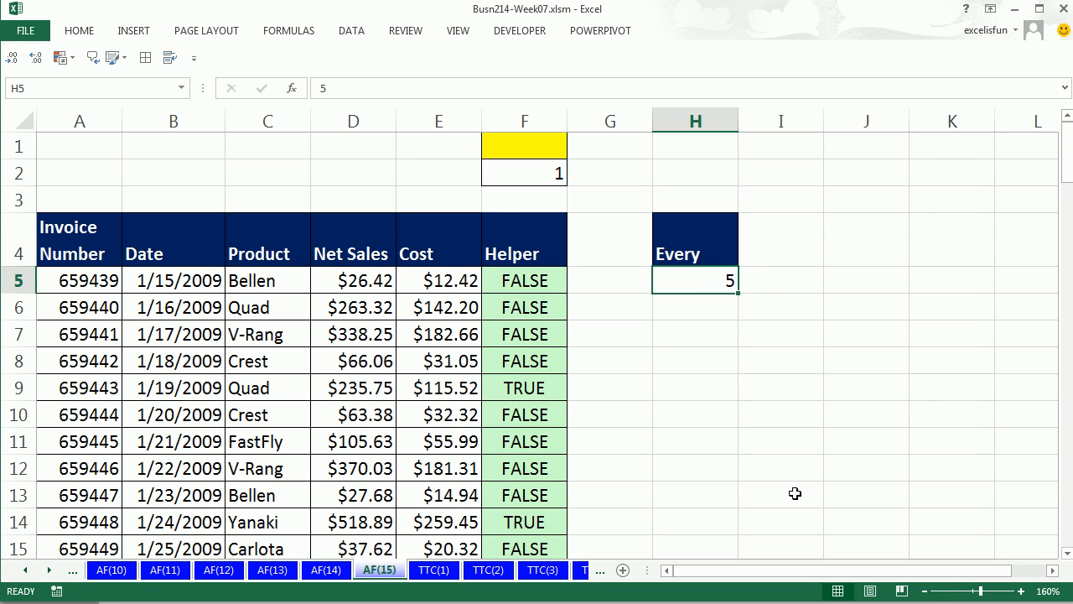
# Step: Replace criteria cell F2 with a copy of the F5 formula whose ROWS reference points to column E: =MOD(ROWS(E$5:E5),$H$5)=0
pyautogui.doubleClick(551, 286)
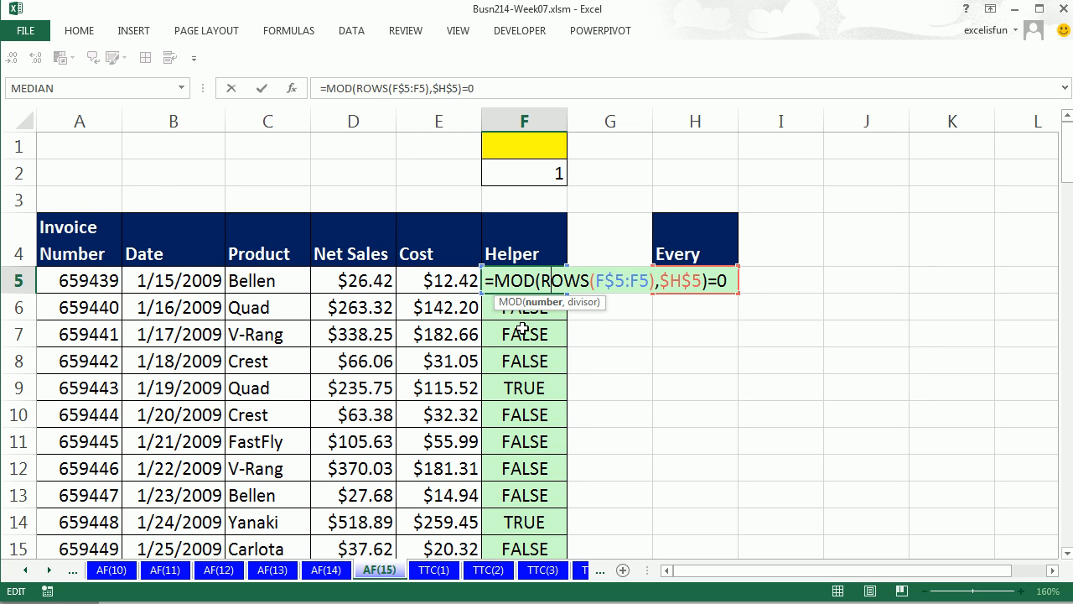
pyautogui.moveTo(486, 281); pyautogui.dragTo(771, 302)
pyautogui.hotkey('ctrl', 'c')
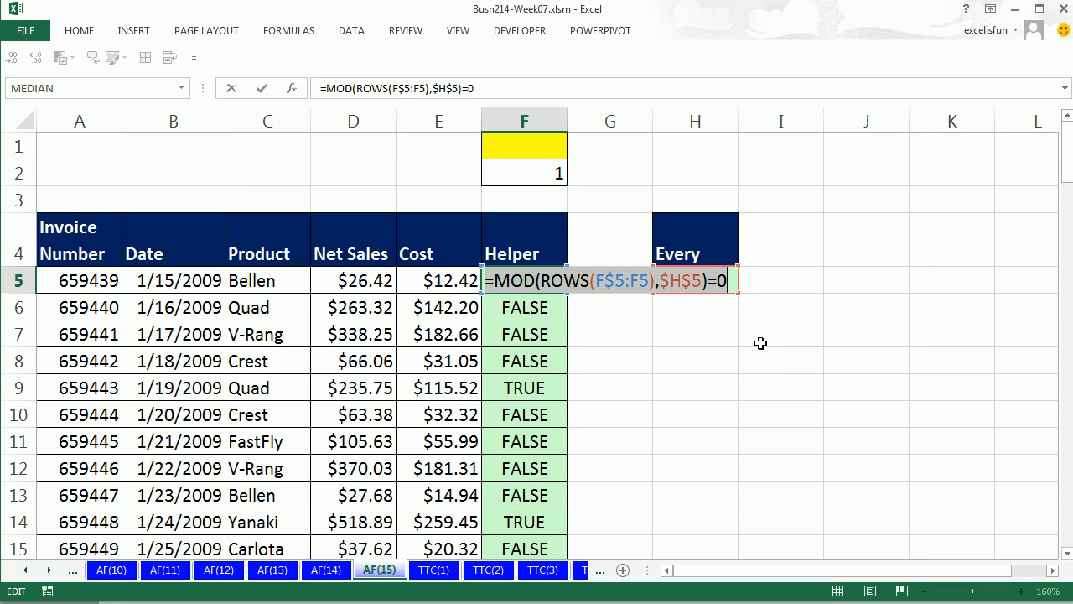
pyautogui.press('Escape')
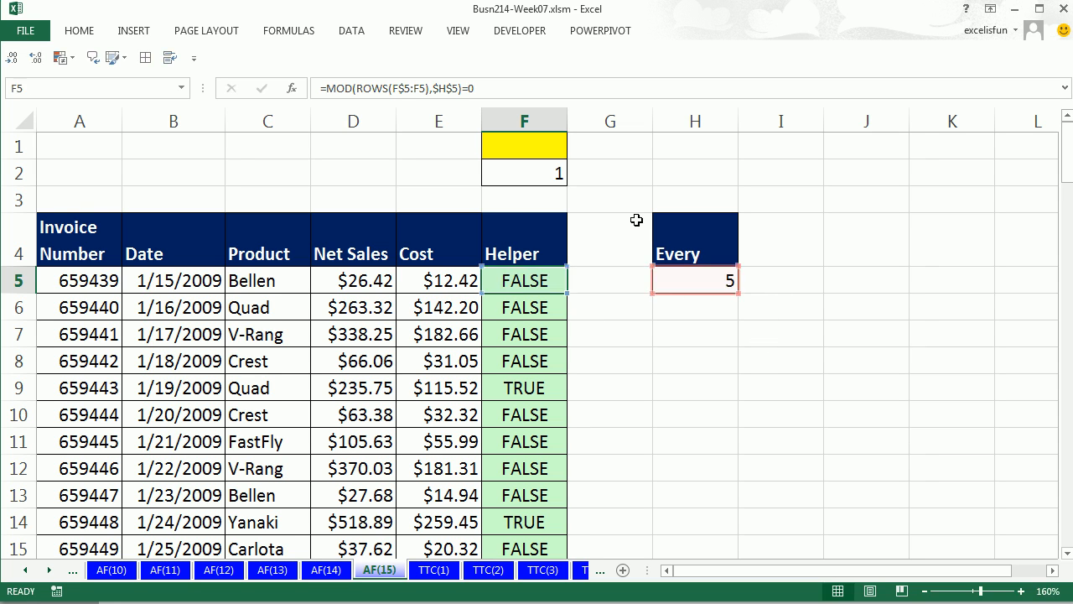
pyautogui.click(538, 174)
pyautogui.press('Delete')
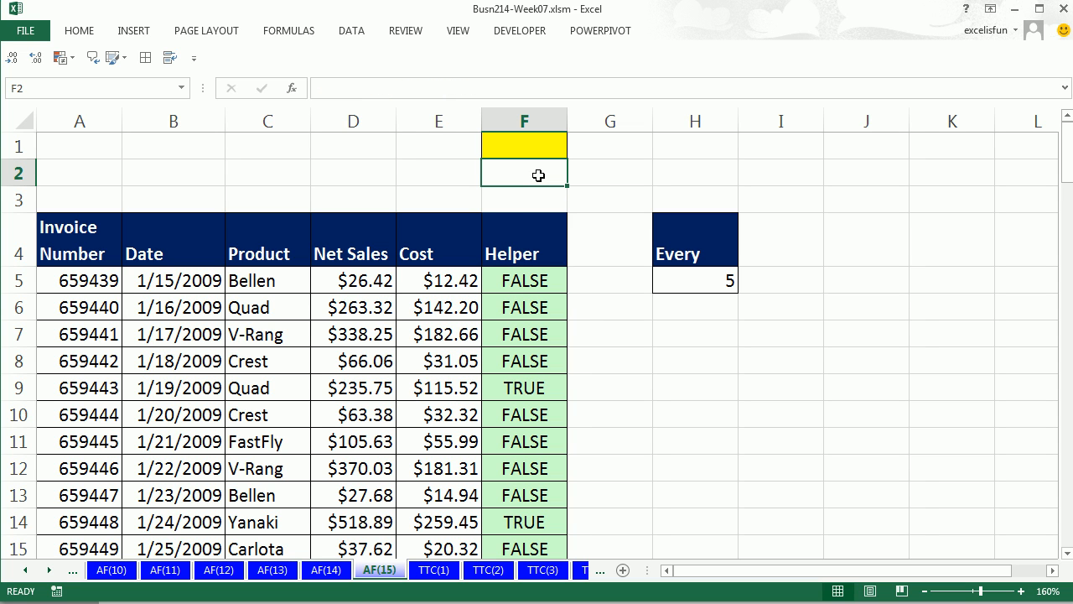
pyautogui.doubleClick(539, 174)
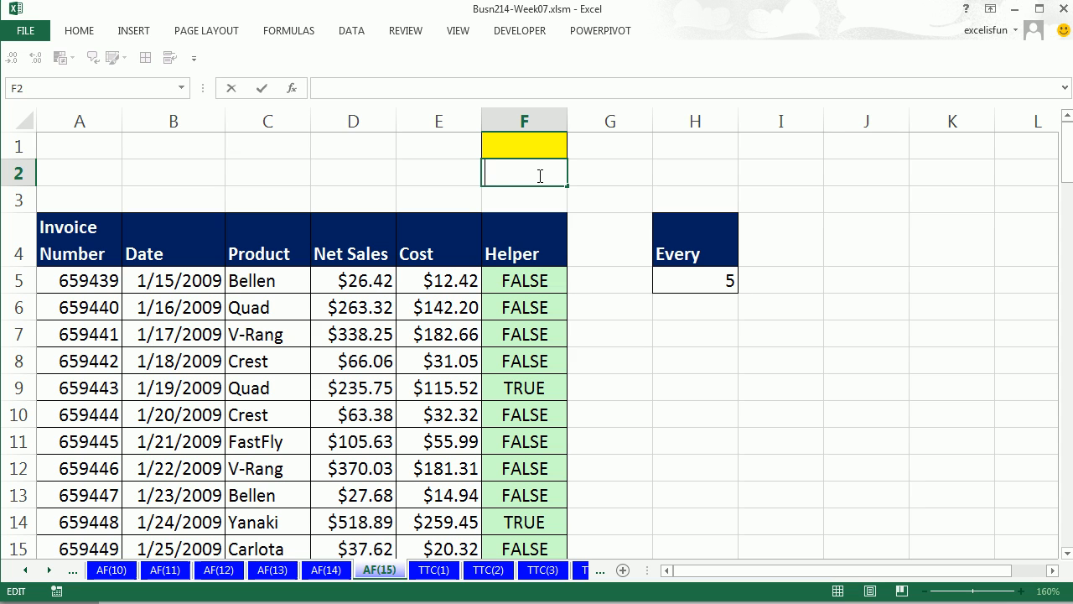
pyautogui.hotkey('ctrl', 'v')
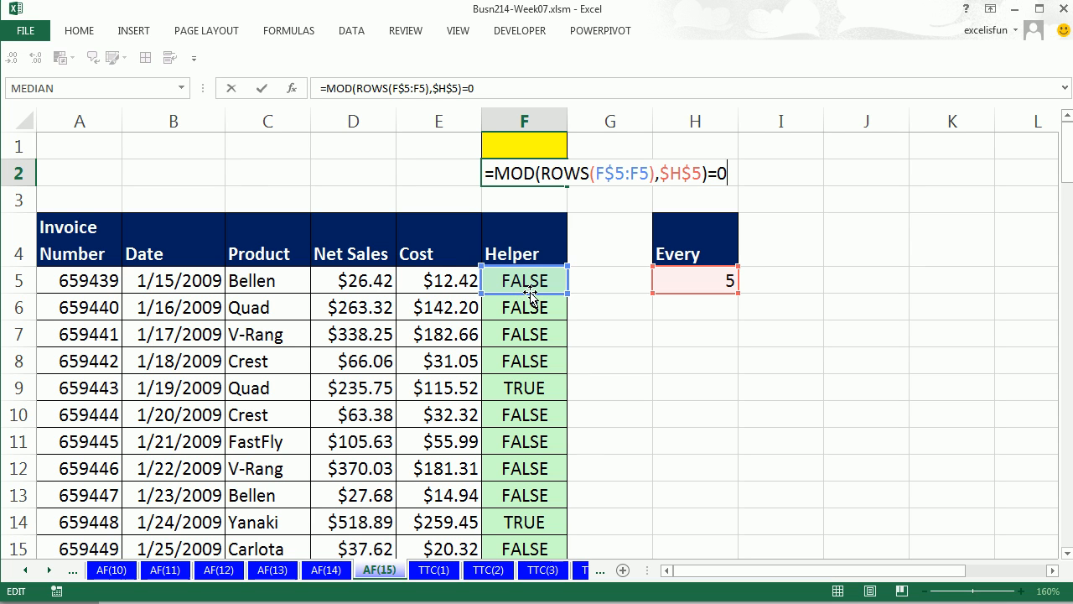
pyautogui.moveTo(511, 294); pyautogui.dragTo(457, 295)
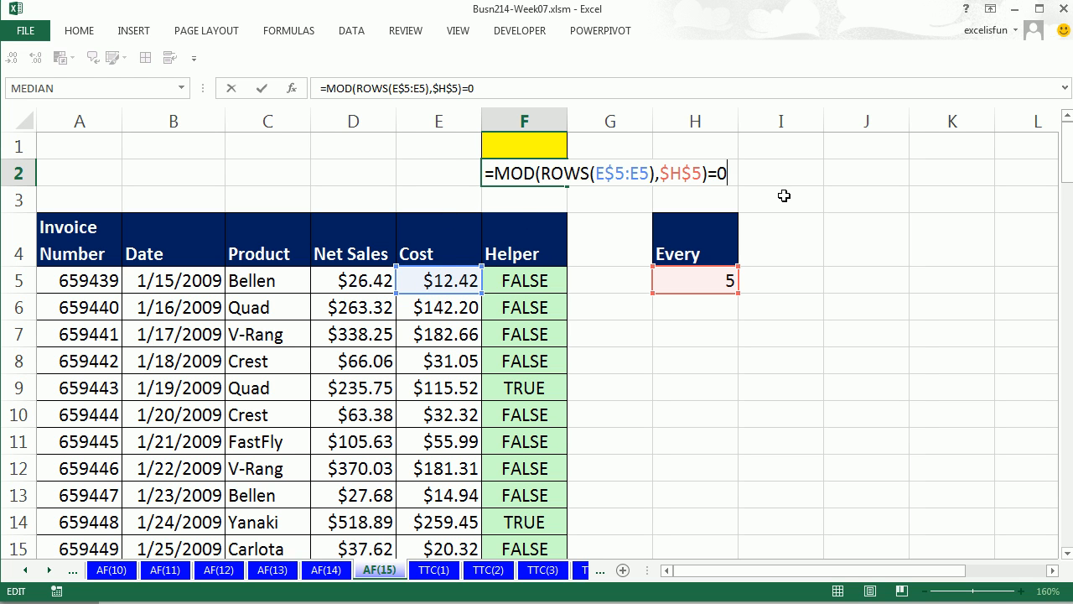
pyautogui.press('Return')
# Step: Clear the contents and formatting of the whole Helper column from F4 down
pyautogui.click(534, 253)
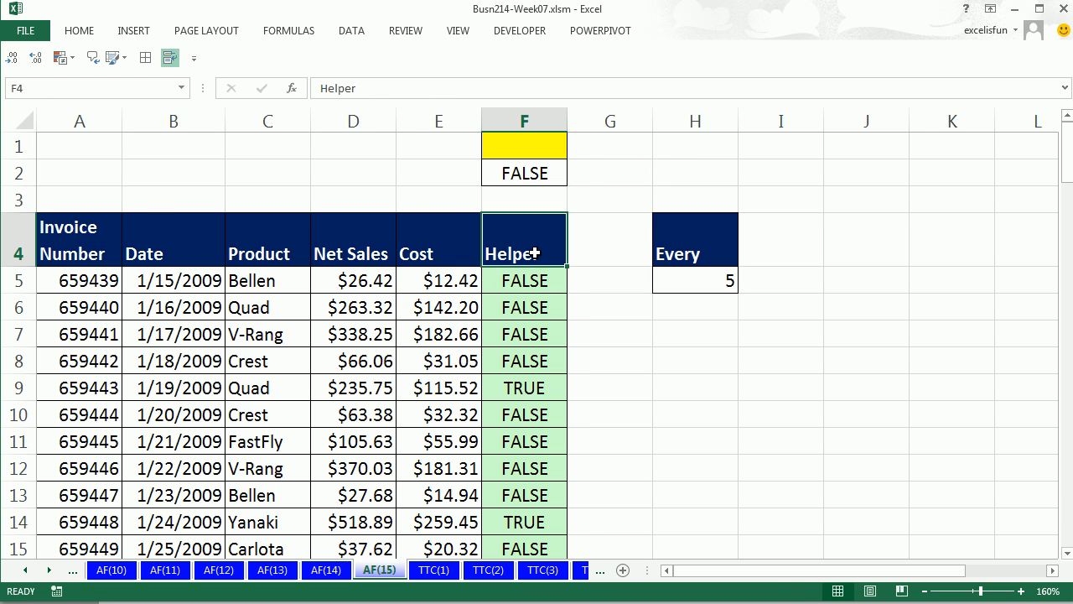
pyautogui.hotkey('ctrl', 'shift', 'Down')
pyautogui.press('alt')
pyautogui.press('e')
pyautogui.press('a')
pyautogui.press('a')
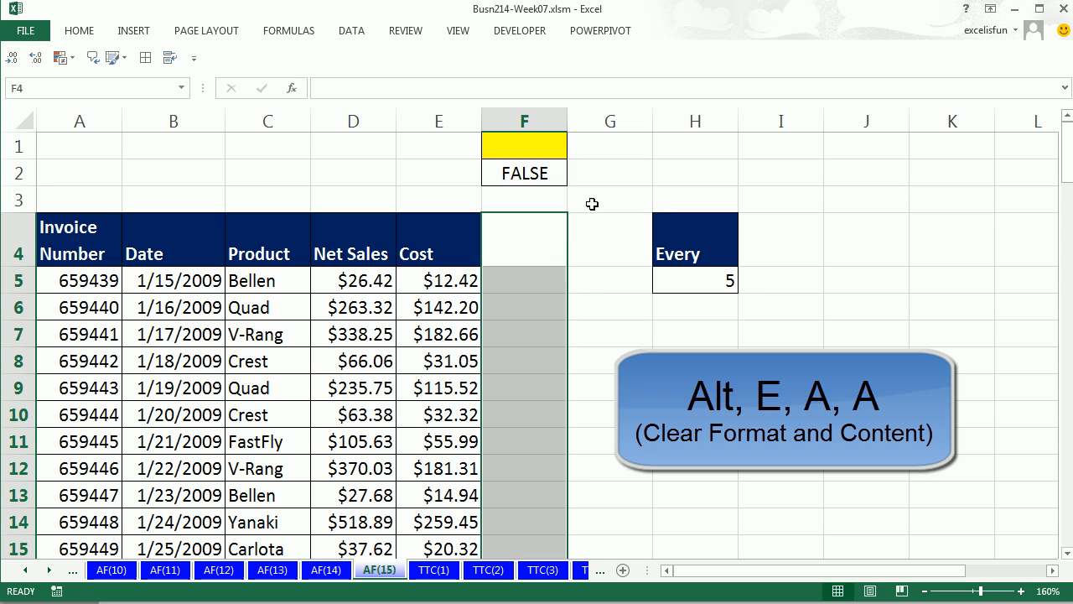
# Step: Inspect the criteria formula in F2 and the blank yellow header cell F1 above it
pyautogui.doubleClick(542, 174)
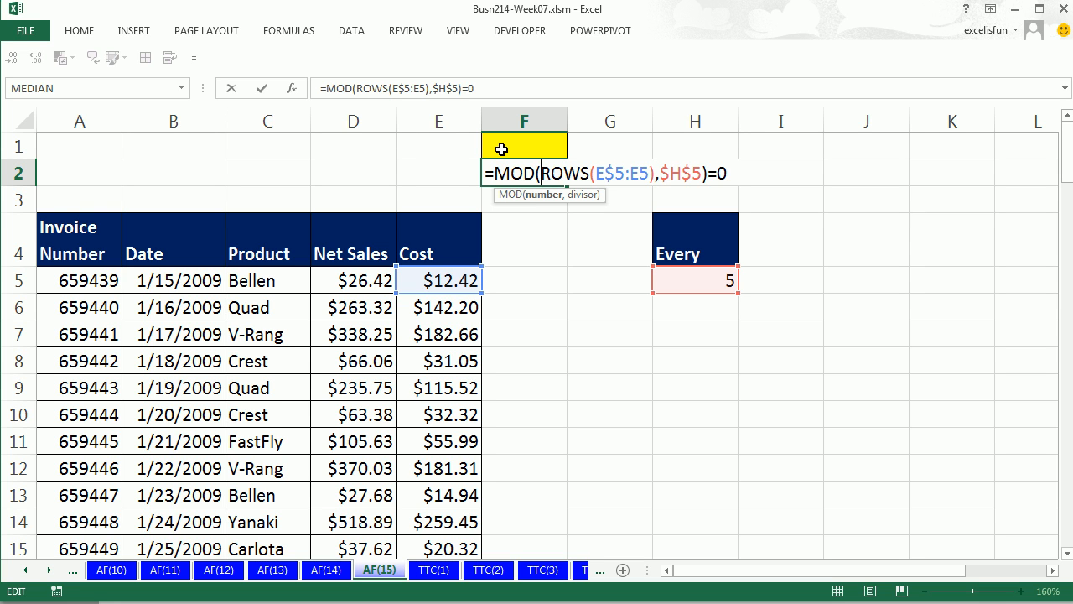
pyautogui.press('Return')
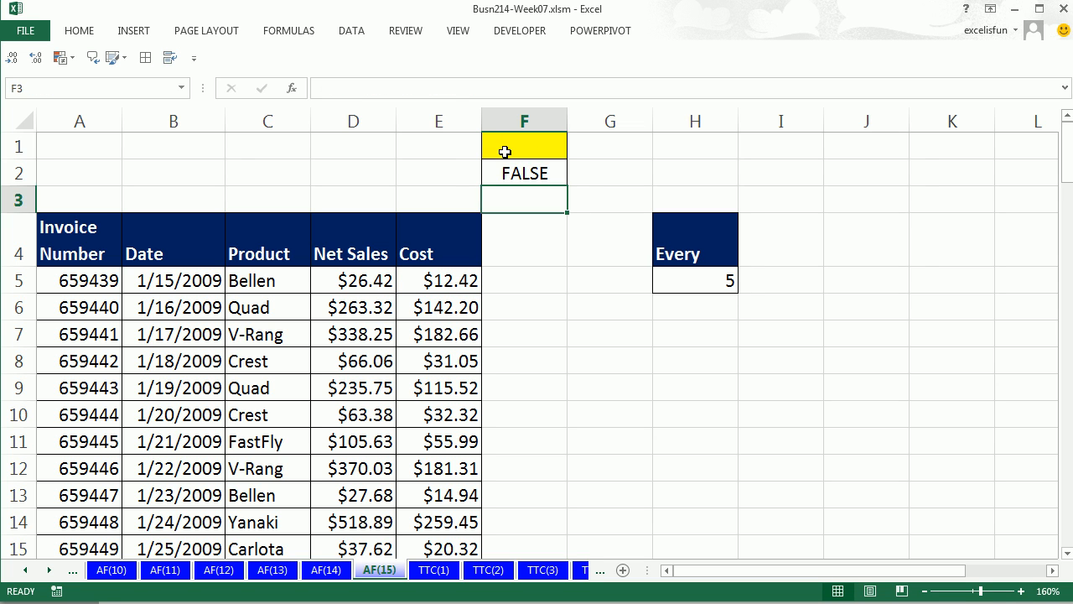
pyautogui.click(505, 151)
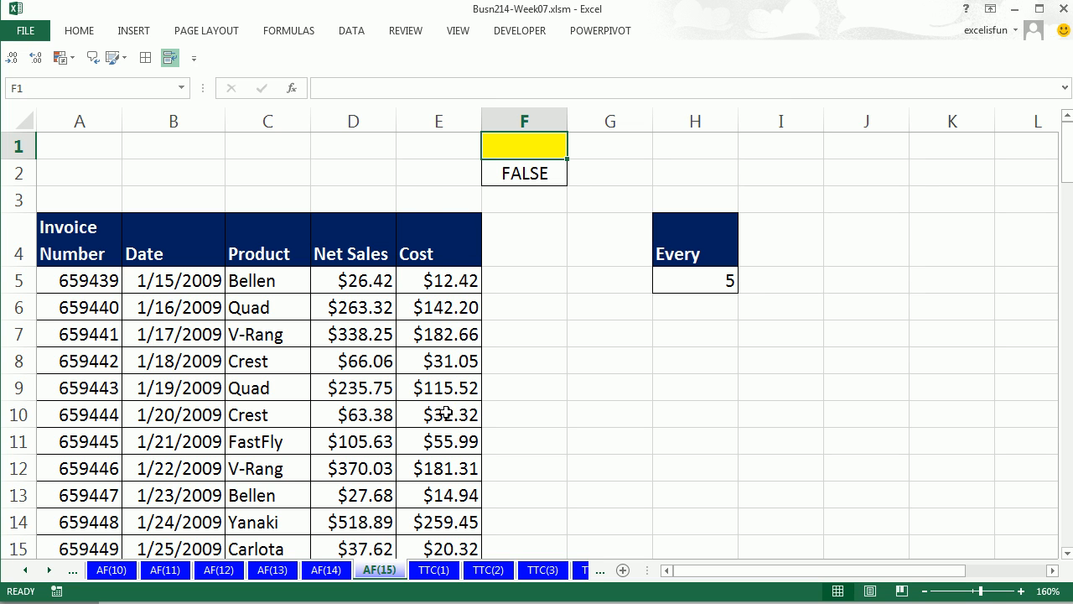
# Step: Set up an Advanced Filter on A4:E103 that copies to another location, with criteria range F1:F2
pyautogui.click(260, 312)
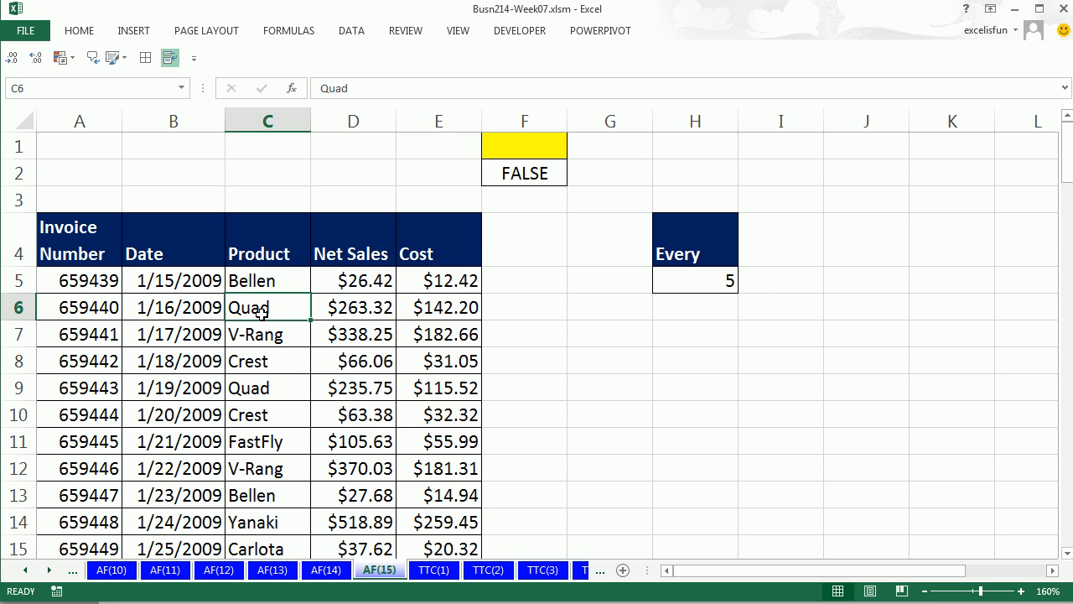
pyautogui.press('alt')
pyautogui.press('a')
pyautogui.press('q')
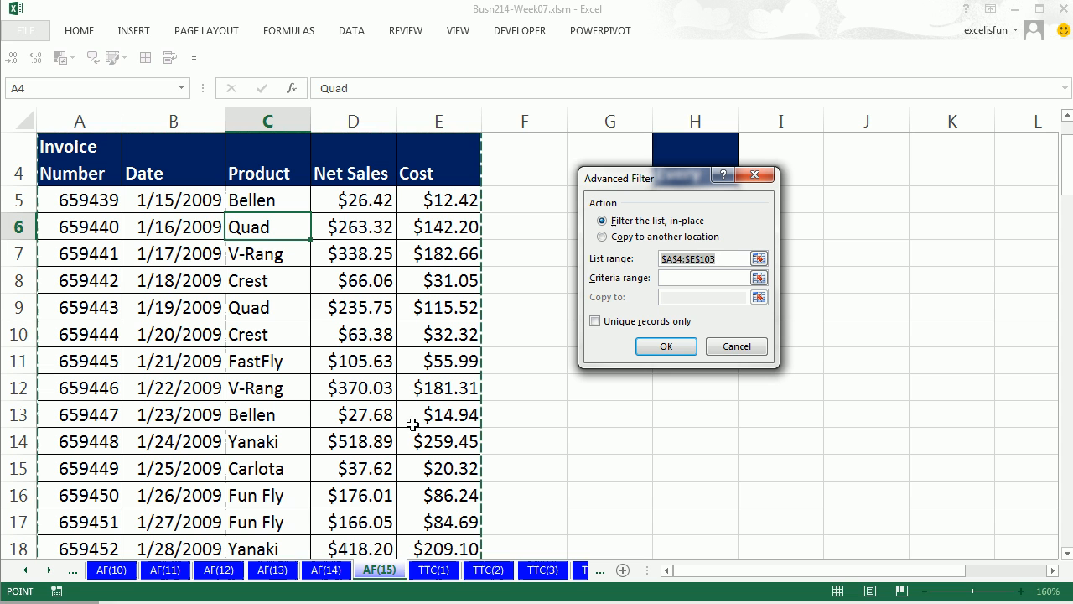
pyautogui.click(602, 236)
pyautogui.click(676, 279)
pyautogui.scroll(1, 579, 317)
pyautogui.moveTo(526, 146); pyautogui.dragTo(513, 170)
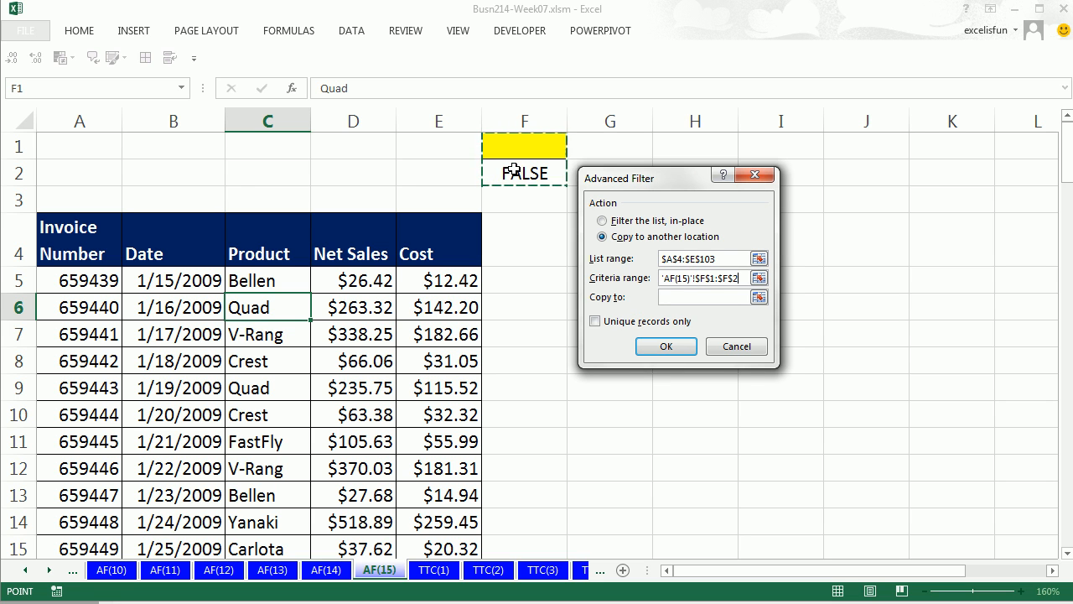
# Step: Set the copy destination to J1, run the Advanced Filter, and look over the extracted records
pyautogui.click(666, 299)
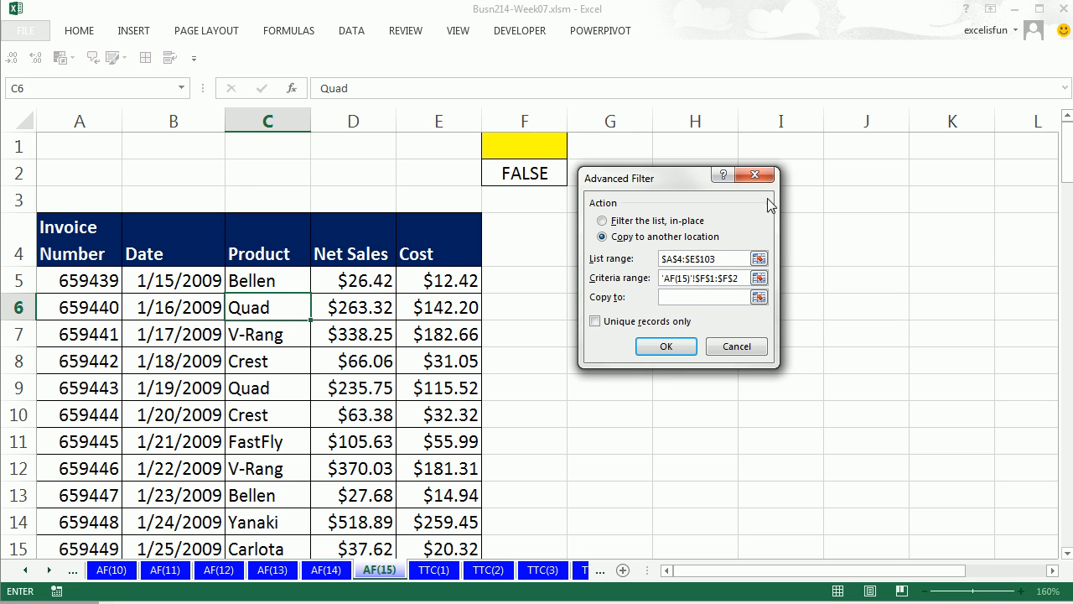
pyautogui.click(864, 144)
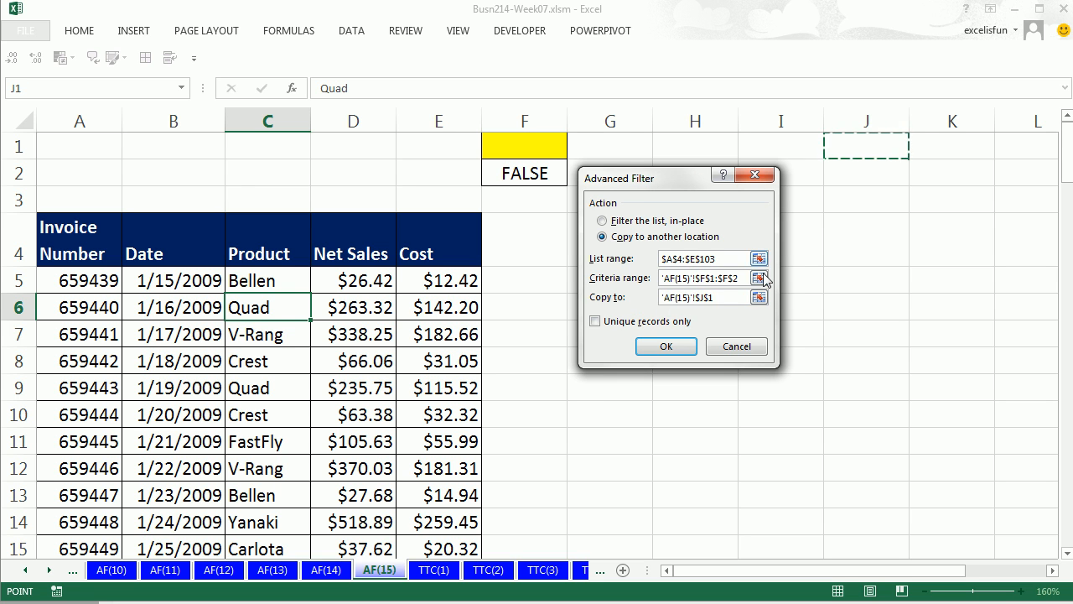
pyautogui.click(666, 346)
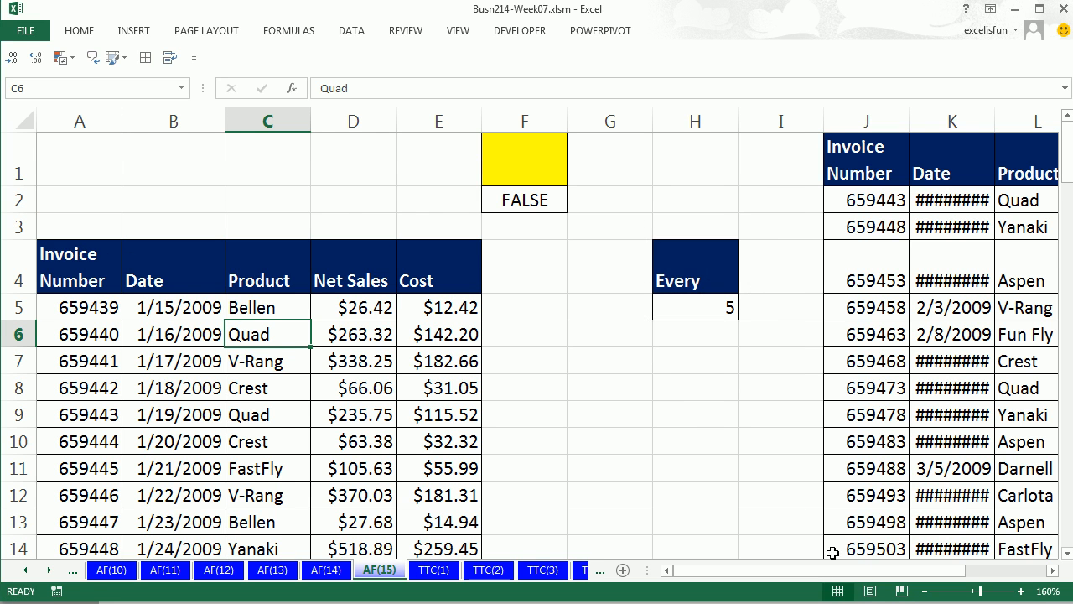
pyautogui.moveTo(970, 575); pyautogui.dragTo(1045, 578)
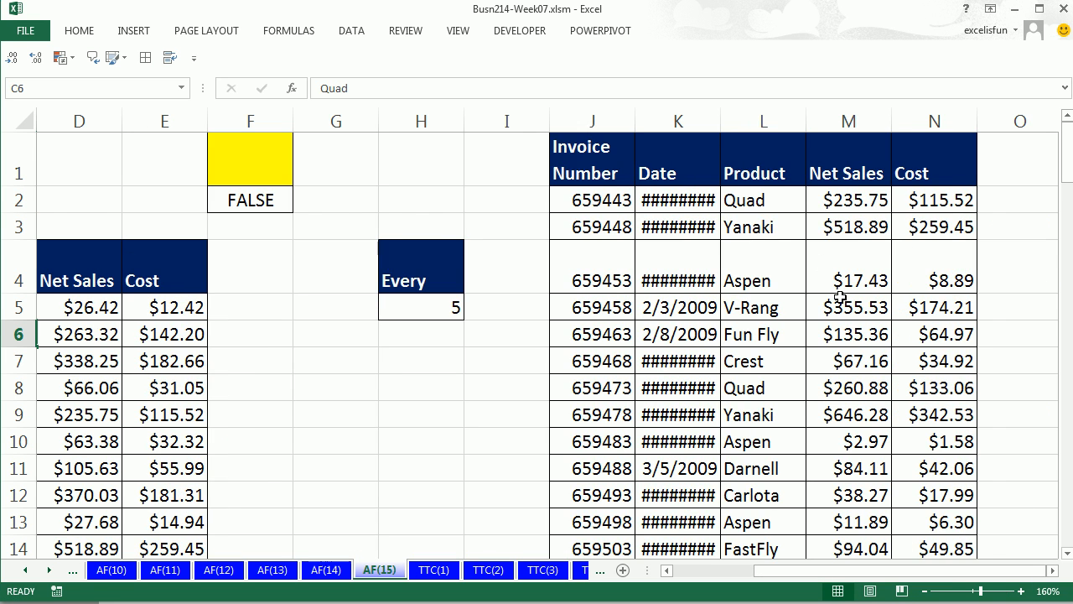
# Step: Widen the extracted Date column K so its dates show, and set the Every value in H5 to 10
pyautogui.moveTo(718, 121); pyautogui.dragTo(744, 123)
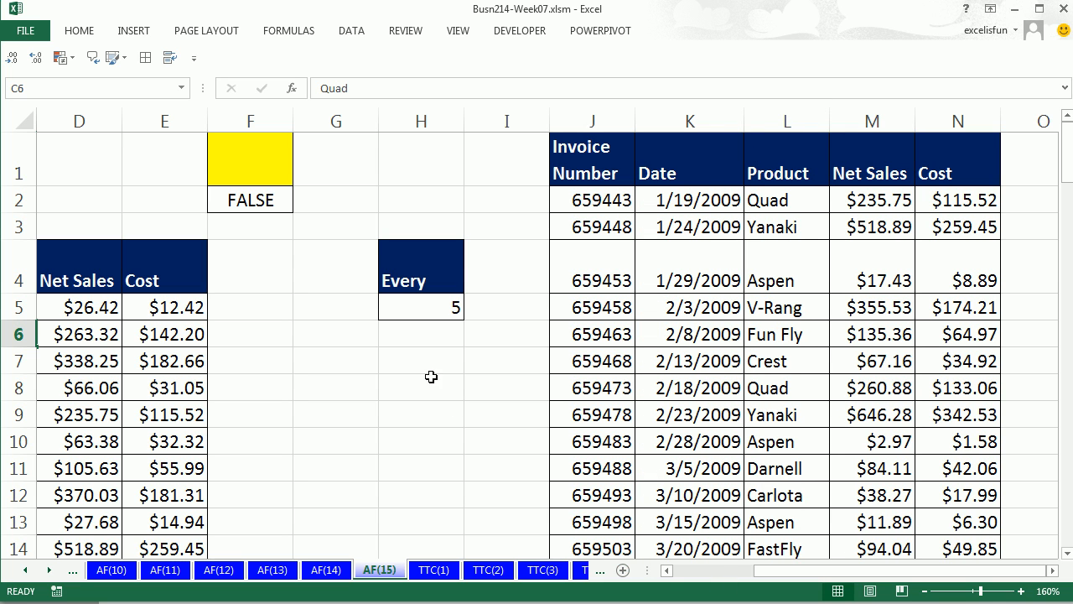
pyautogui.click(416, 310)
pyautogui.write('10')
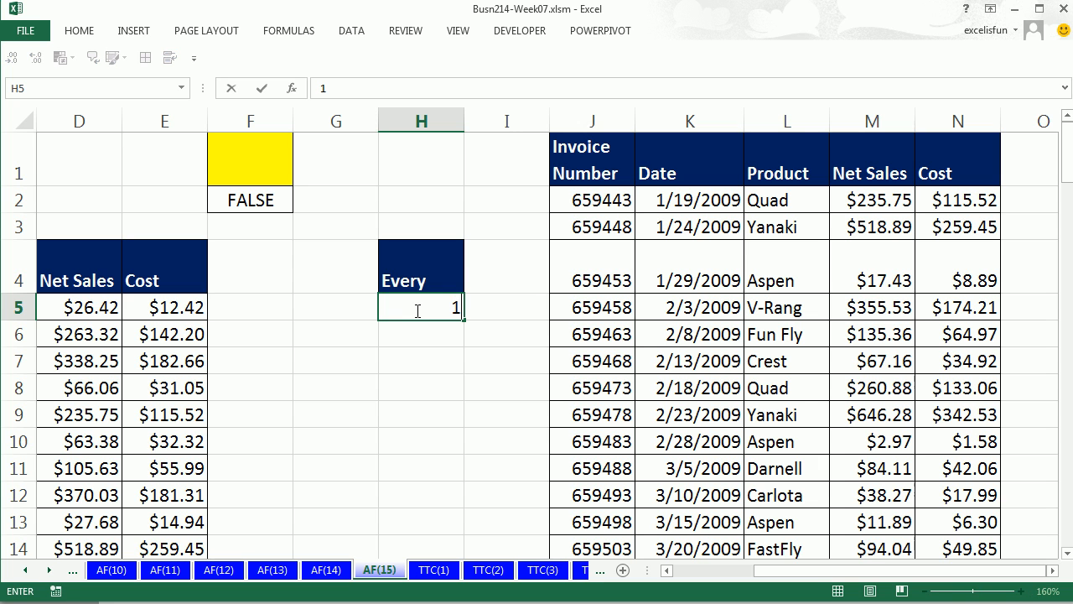
pyautogui.hotkey('ctrl', 'Return')
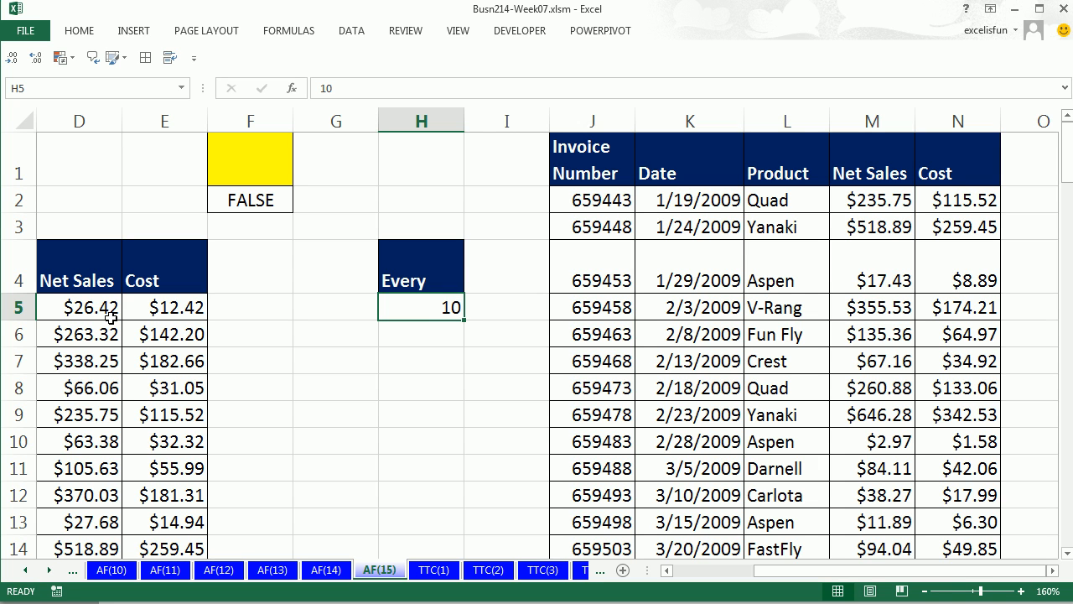
# Step: Rerun the Advanced Filter on A4:E103 with criteria F1:F2, copying to J1:N1, and look over the extracted records
pyautogui.click(73, 331)
pyautogui.hotkey('alt', 'a')
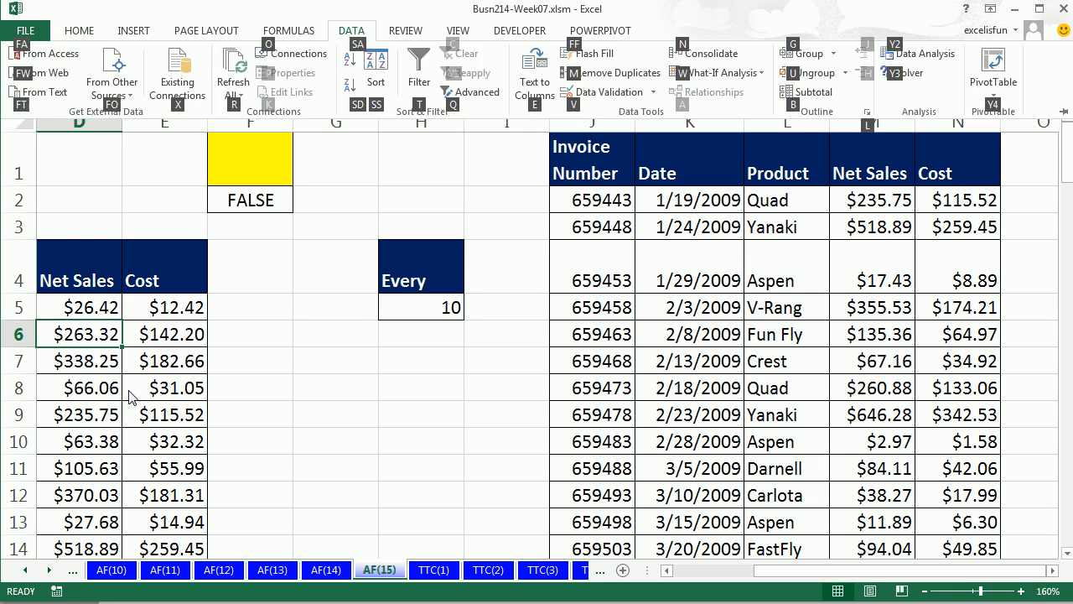
pyautogui.press('q')
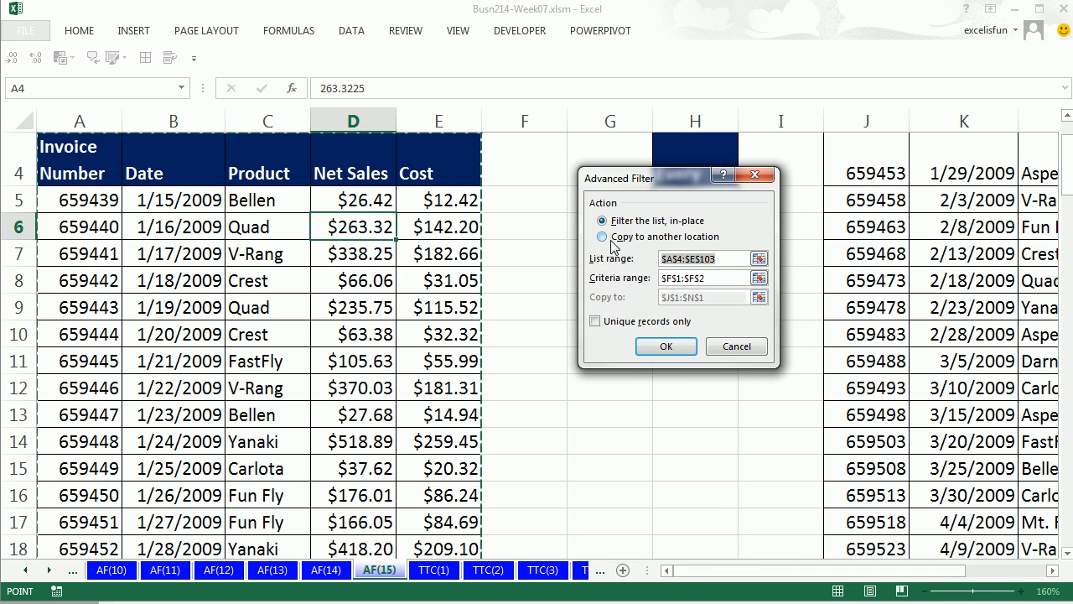
pyautogui.click(602, 236)
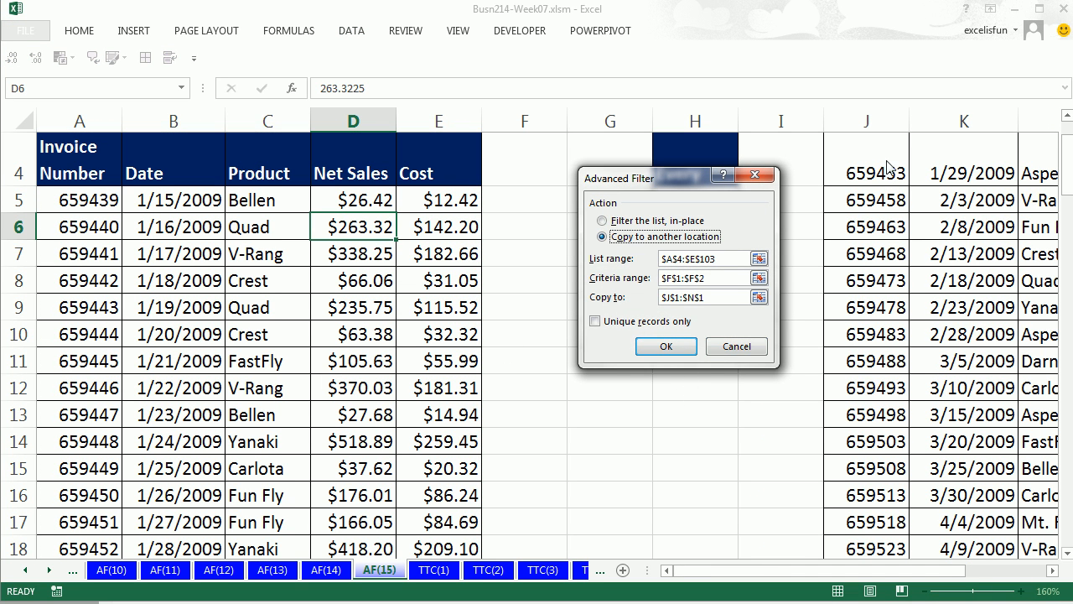
pyautogui.click(664, 346)
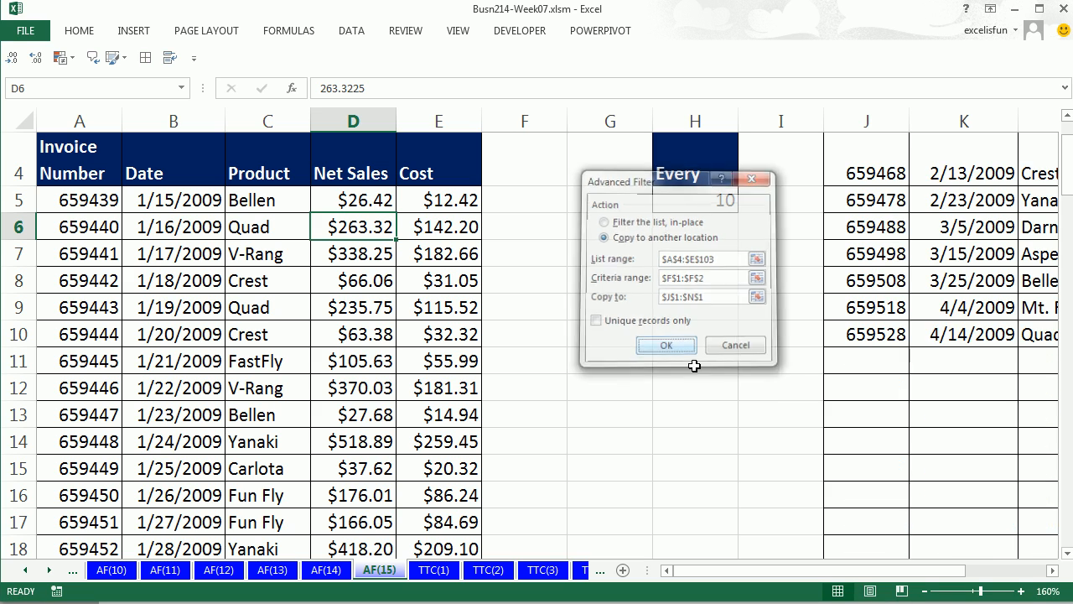
pyautogui.moveTo(925, 573); pyautogui.dragTo(1043, 597)
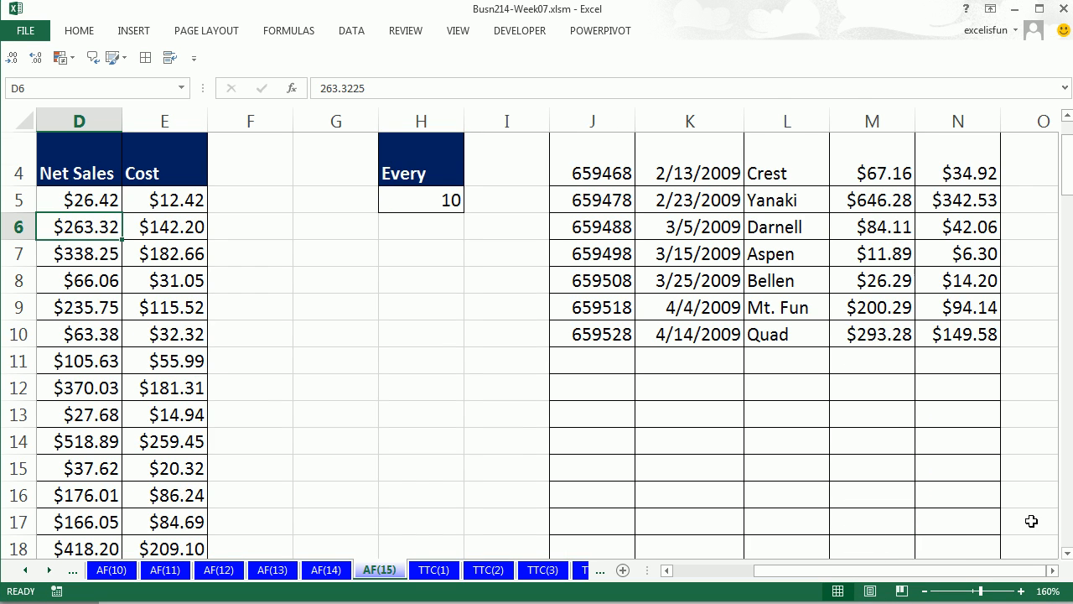
pyautogui.scroll(1, 1035, 513)
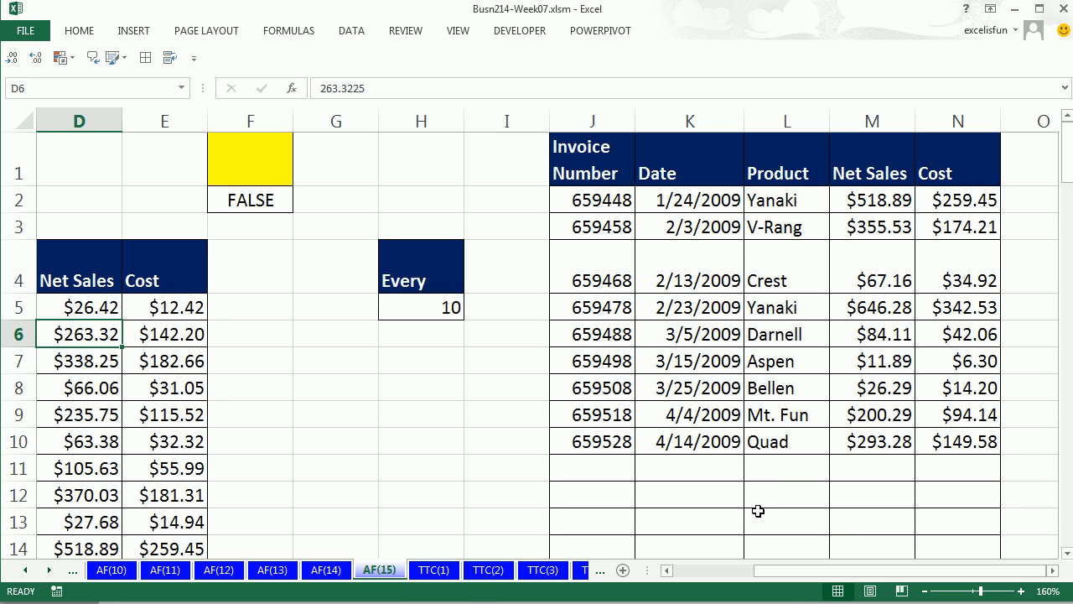
pyautogui.moveTo(780, 579); pyautogui.dragTo(686, 583)
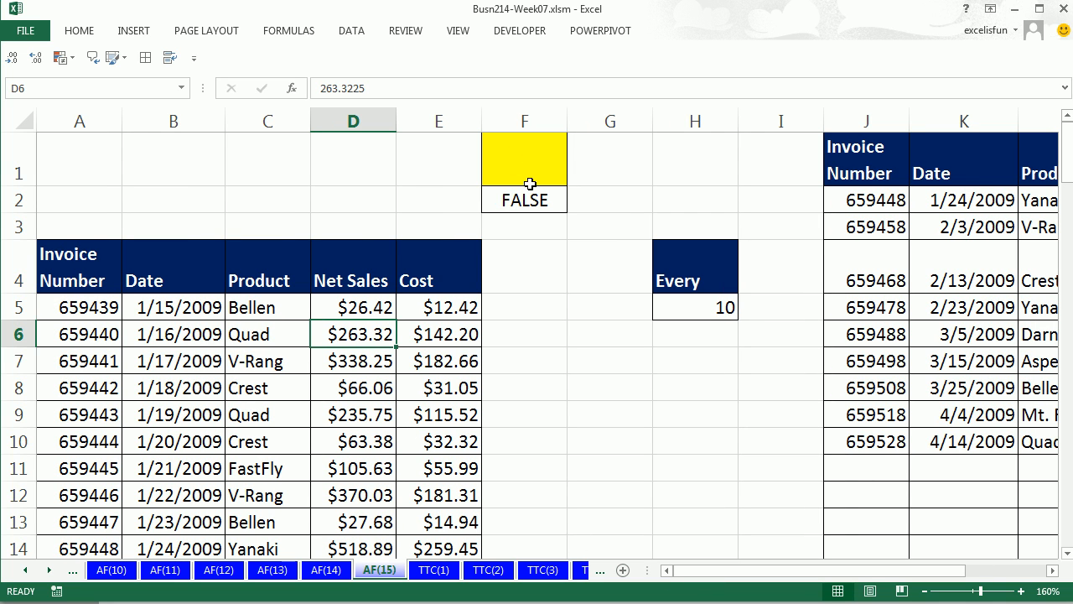
# Step: Insert a new worksheet before TTC(1) and name it AF(16)
pyautogui.click(434, 570)
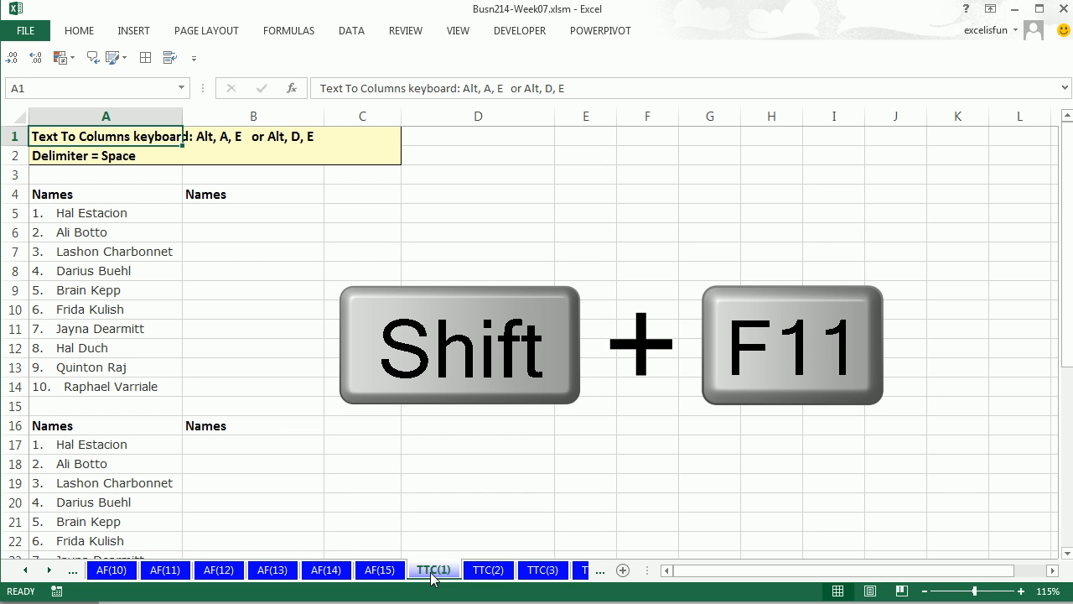
pyautogui.hotkey('shift', 'F11')
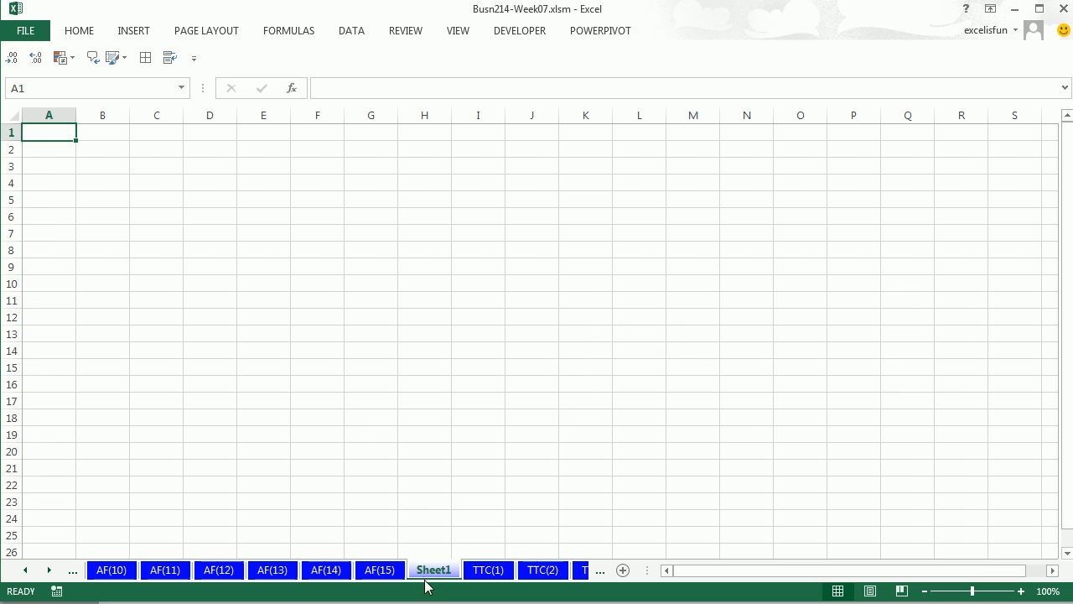
pyautogui.doubleClick(429, 572)
pyautogui.write('AF(16)')
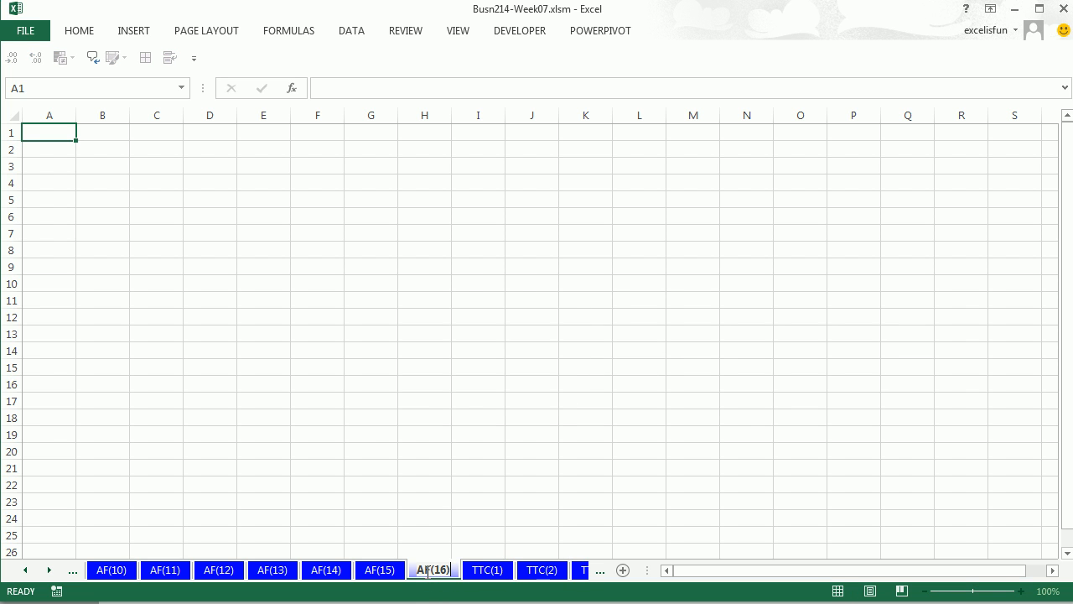
pyautogui.press('Return')
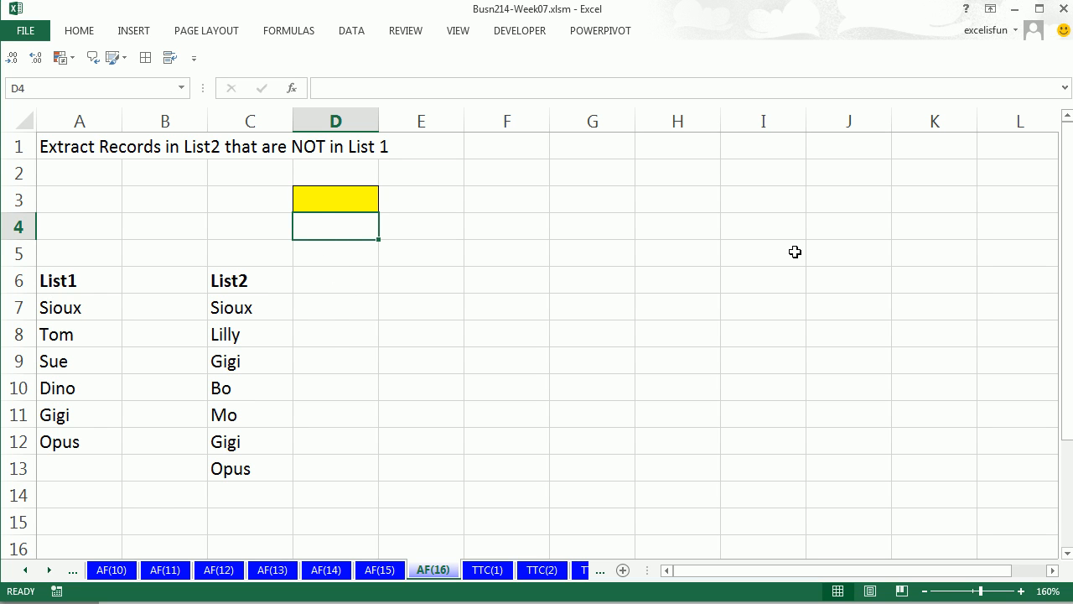
# Step: Enter =MATCH(C7,$A$7:$A$12,0) in D4 to look up the first List2 name in List1
pyautogui.write('=match')
pyautogui.press('Tab')
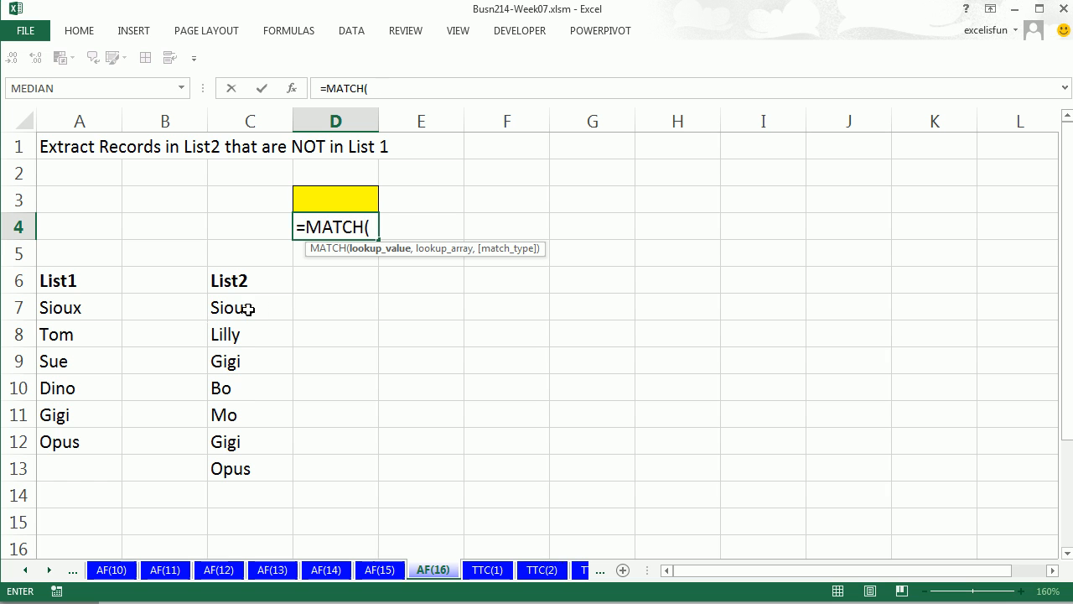
pyautogui.click(248, 309)
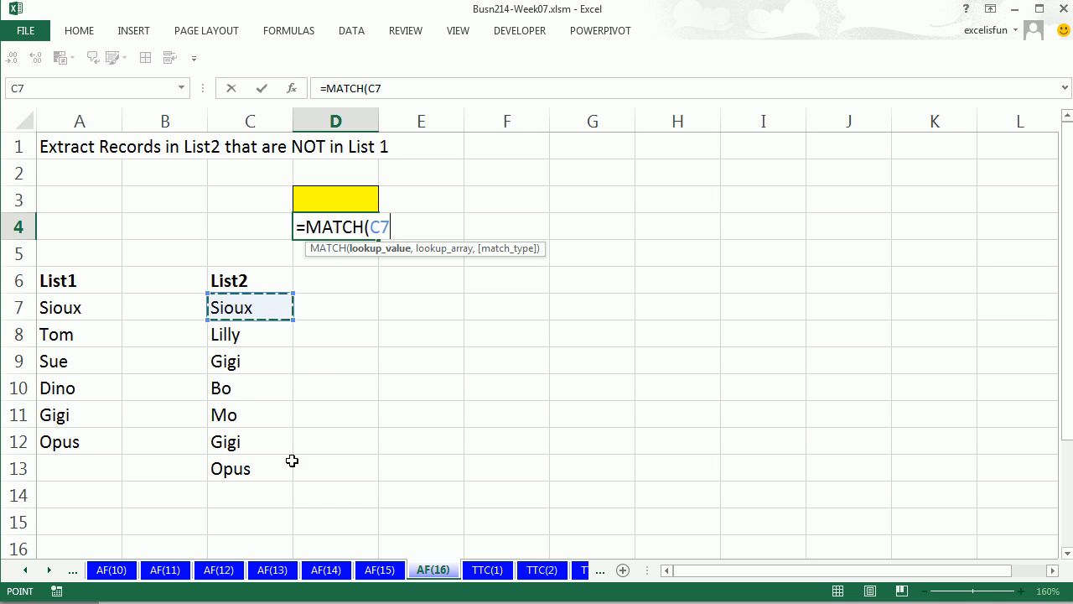
pyautogui.write(',')
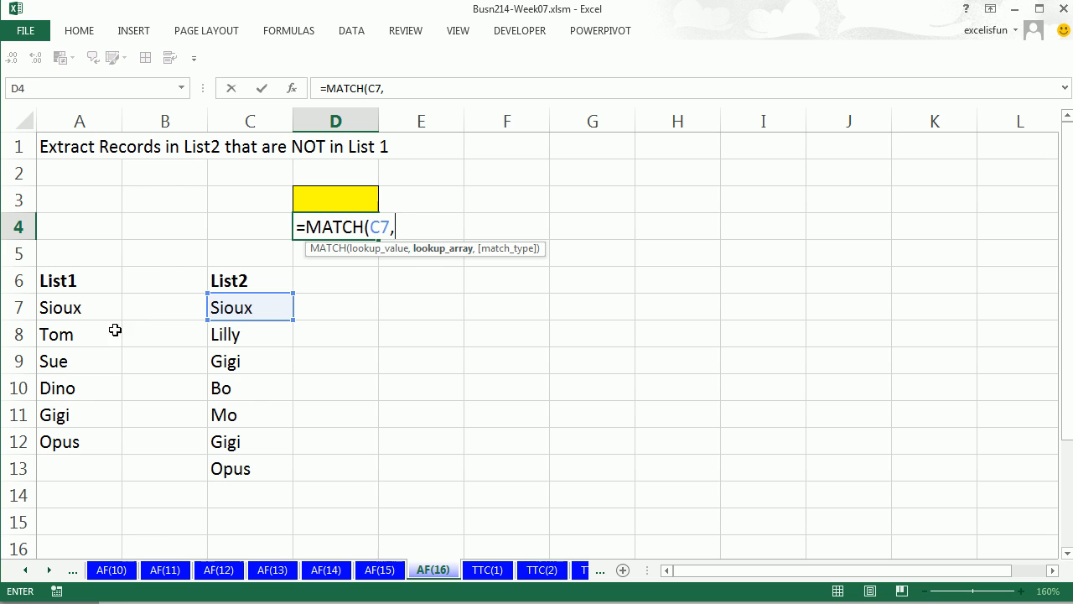
pyautogui.moveTo(65, 307); pyautogui.dragTo(57, 438)
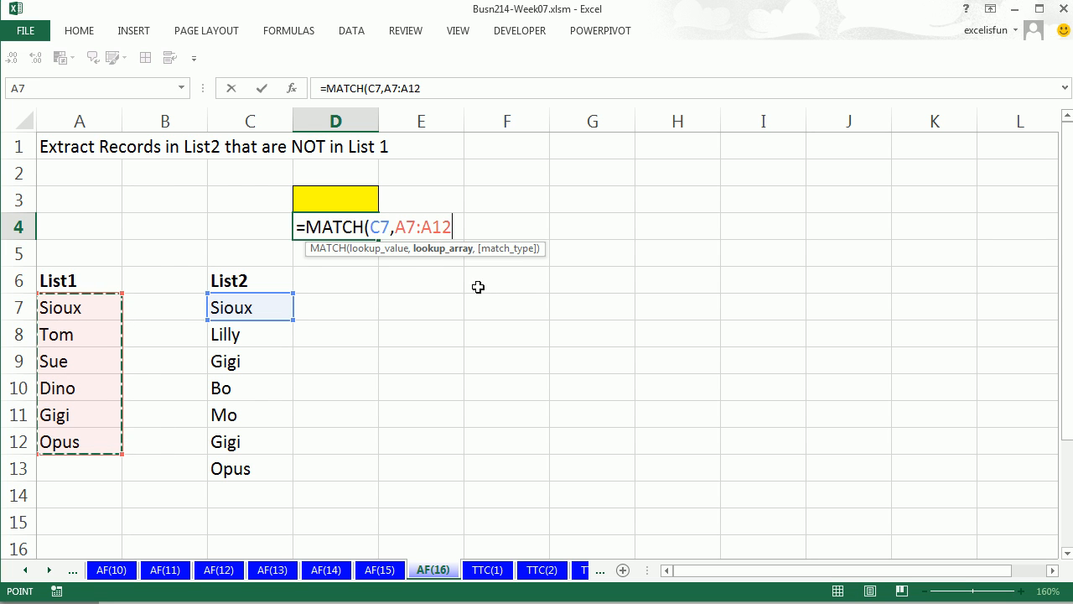
pyautogui.press('F4')
pyautogui.write(',0')
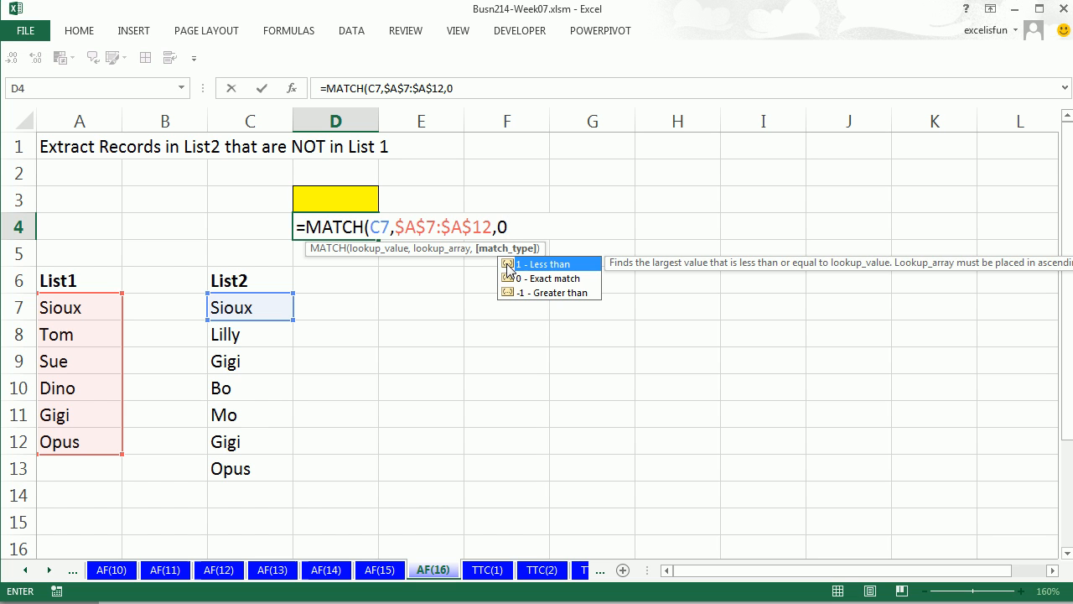
pyautogui.write(')')
pyautogui.hotkey('ctrl', 'Return')
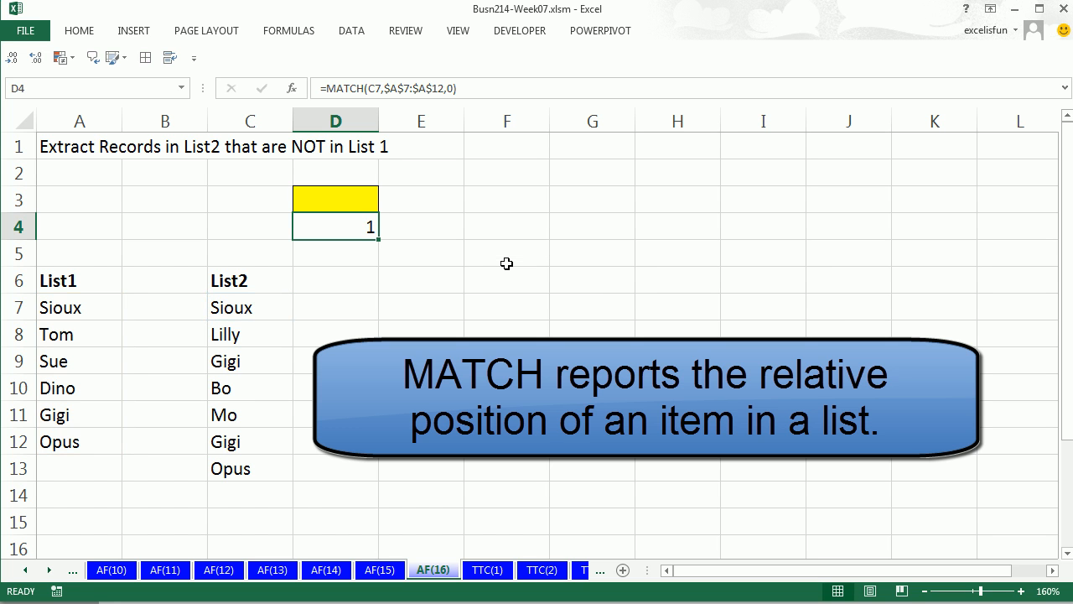
# Step: Wrap the D4 formula in ISNA, making it =ISNA(MATCH(C7,$A$7:$A$12,0))
pyautogui.doubleClick(342, 228)
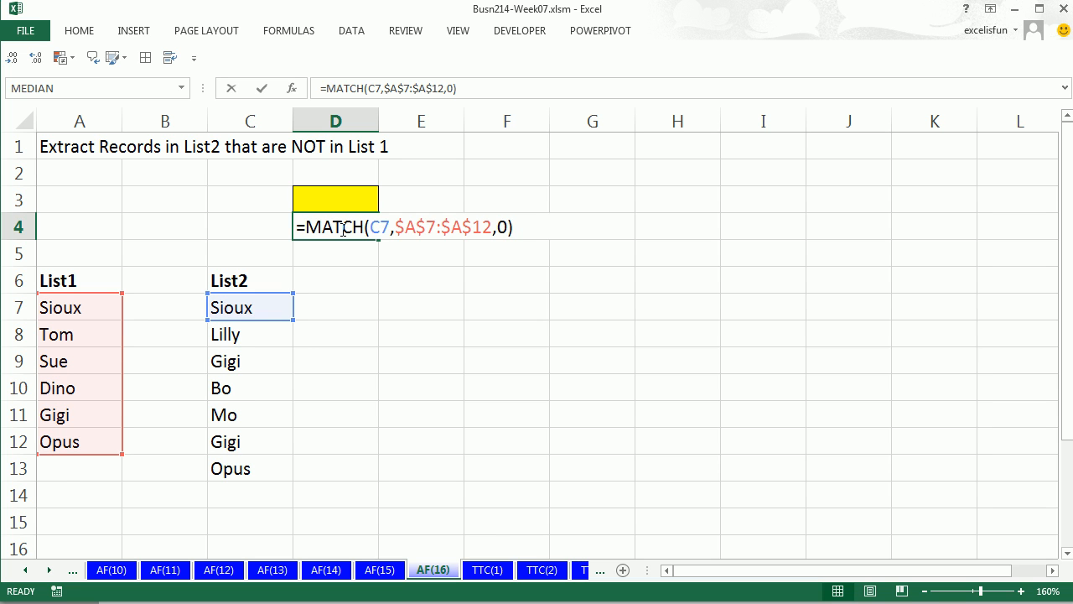
pyautogui.click(307, 228)
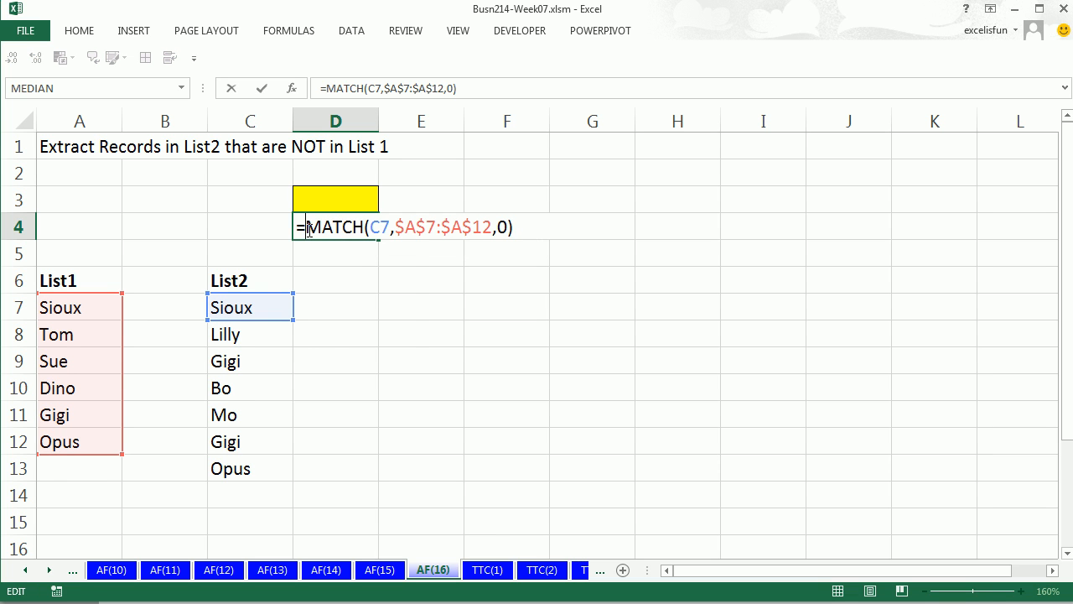
pyautogui.write('isna')
pyautogui.press('Tab')
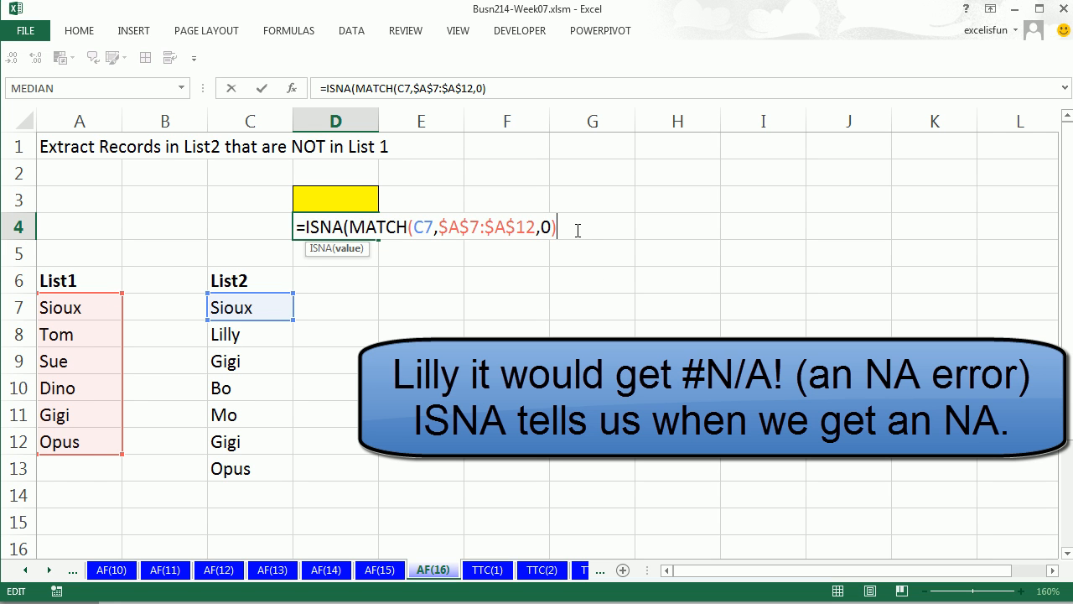
pyautogui.hotkey('ctrl', 'Return')
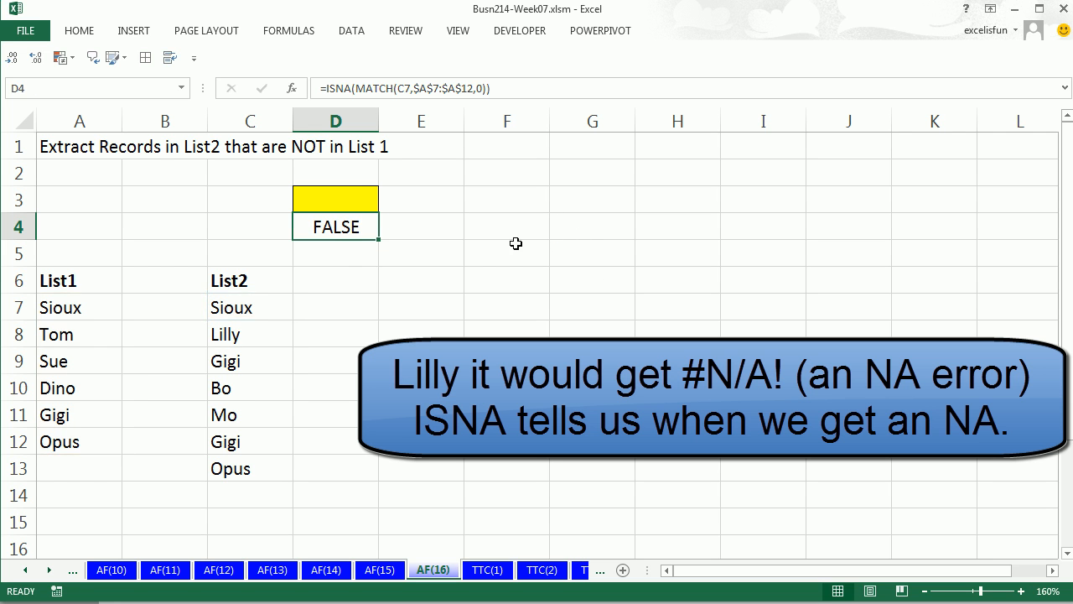
# Step: Copy the D4 formula down to D5 to check its references, and clear D5 completely again
pyautogui.moveTo(378, 243); pyautogui.dragTo(378, 265)
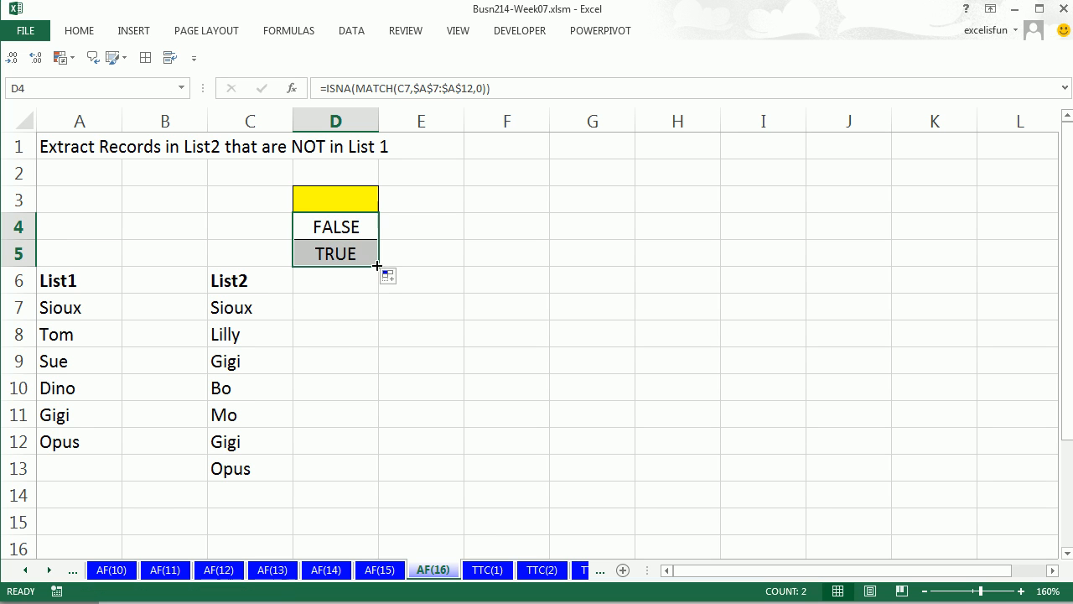
pyautogui.doubleClick(348, 253)
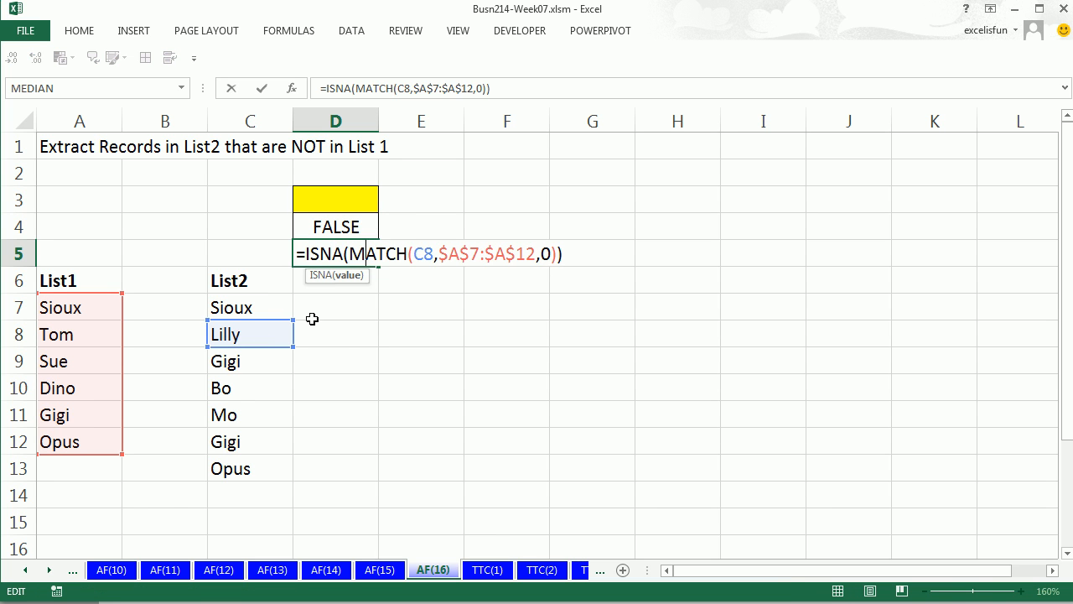
pyautogui.press('Escape')
pyautogui.hotkey('alt', 'e')
pyautogui.press('a')
pyautogui.press('a')
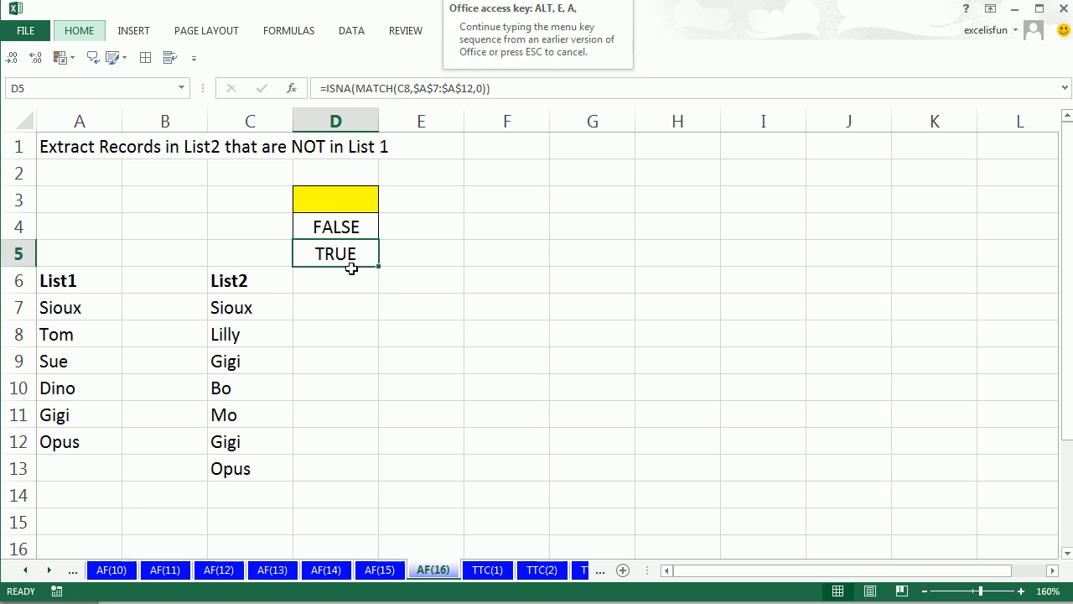
pyautogui.click(346, 229)
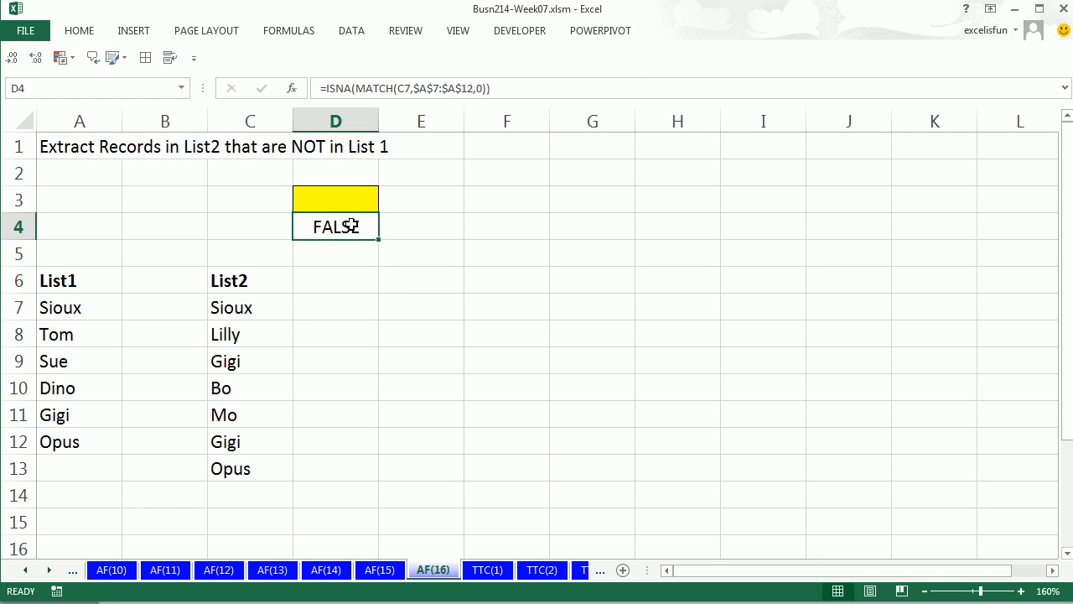
pyautogui.doubleClick(351, 227)
pyautogui.press('Escape')
# Step: Set up an Advanced Filter on List2 (C6:C13) that copies to another location, with criteria range D3:D4
pyautogui.click(255, 326)
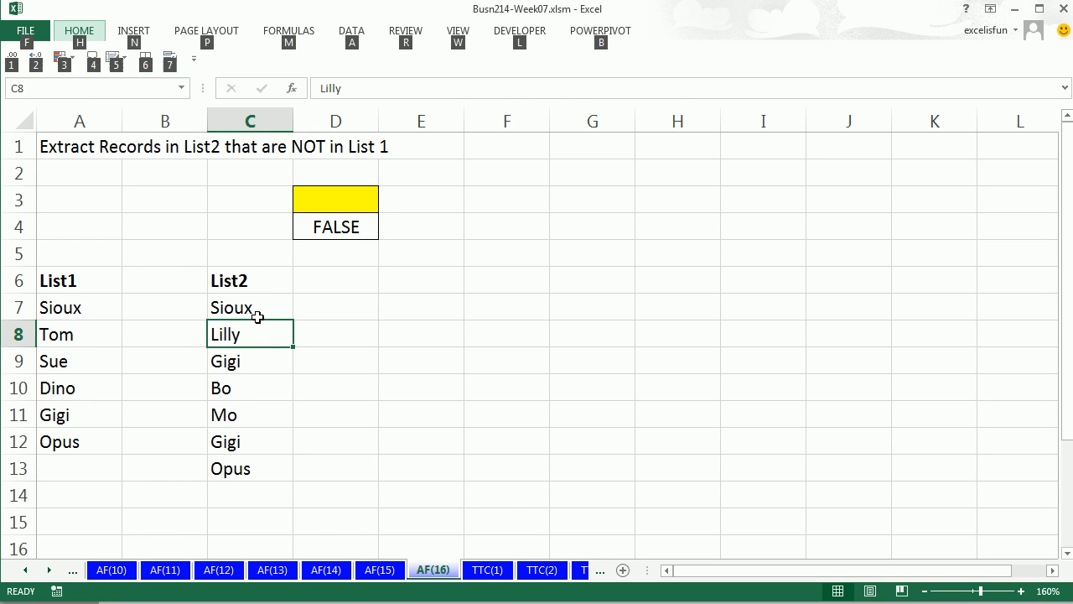
pyautogui.hotkey('alt', 'd')
pyautogui.press('f')
pyautogui.press('a')
pyautogui.click(602, 238)
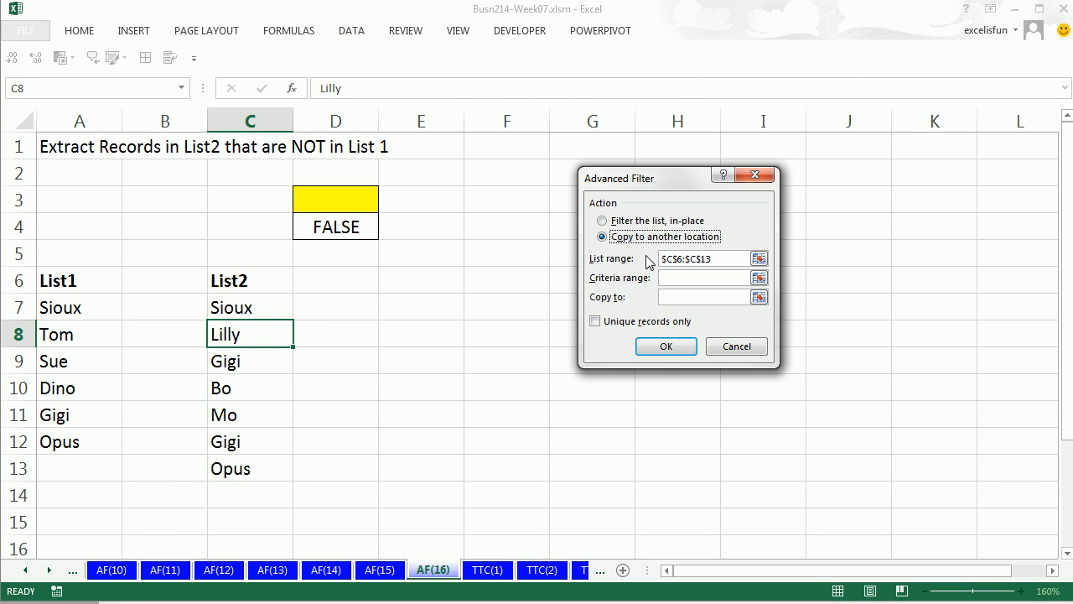
pyautogui.click(688, 278)
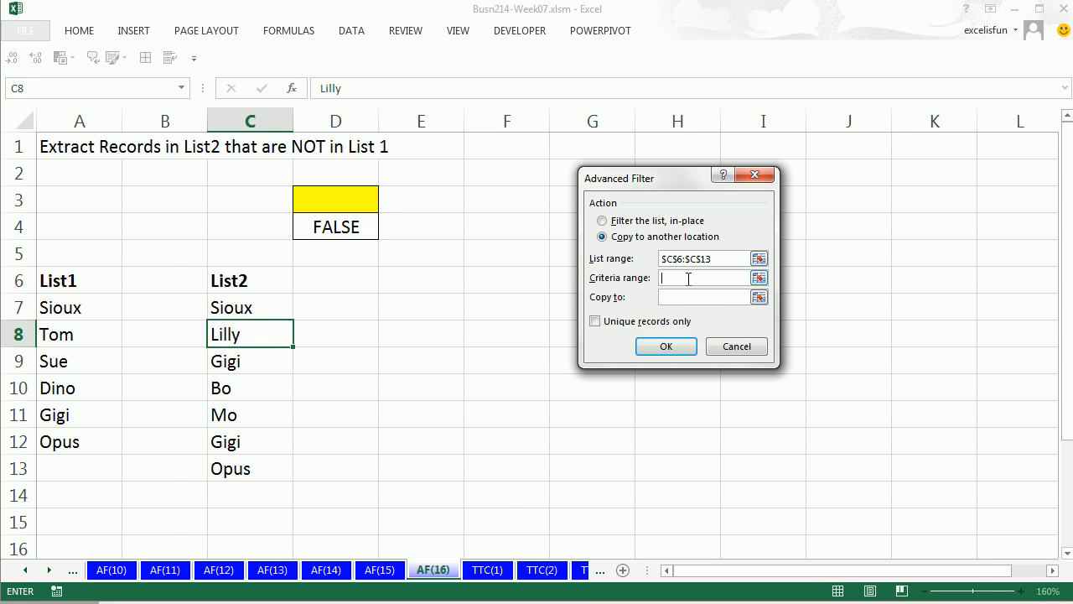
pyautogui.click(364, 201)
pyautogui.moveTo(364, 201); pyautogui.dragTo(354, 227)
# Step: Set the copy destination to E6 and run the Advanced Filter
pyautogui.click(688, 297)
pyautogui.click(405, 278)
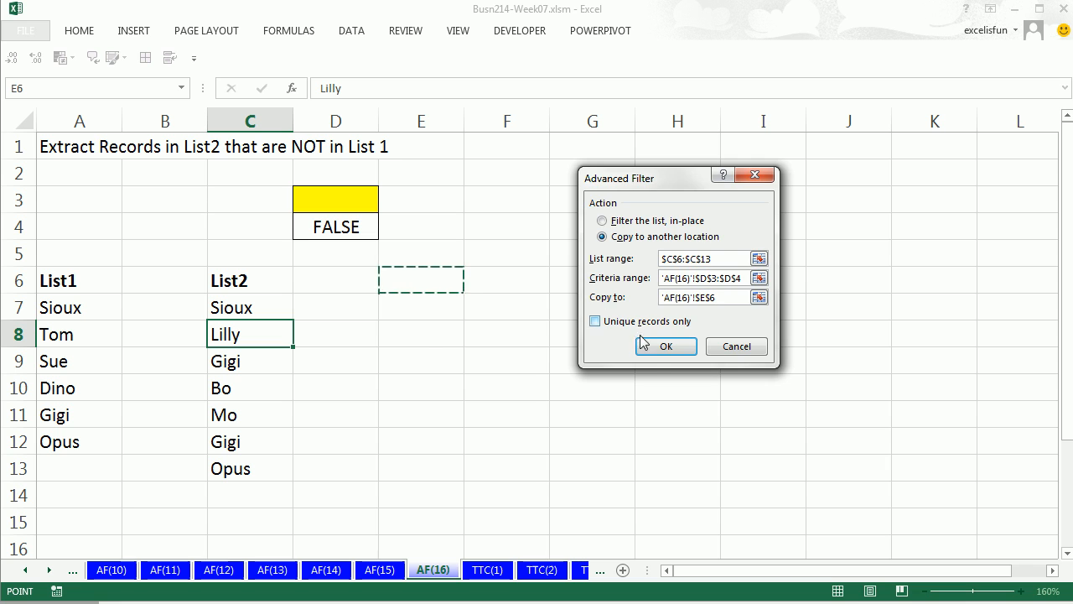
pyautogui.click(665, 347)
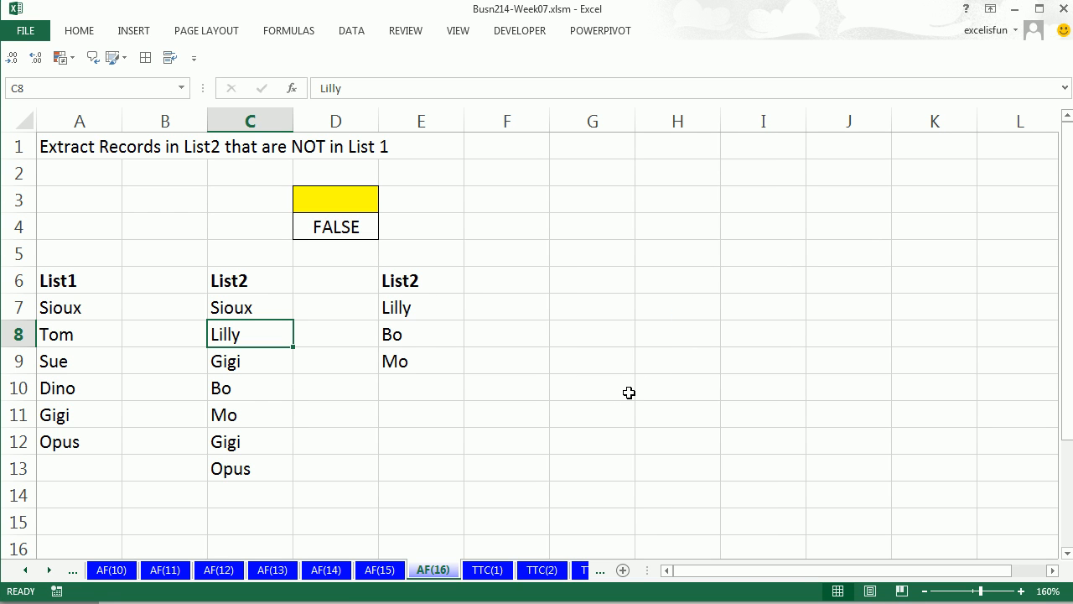